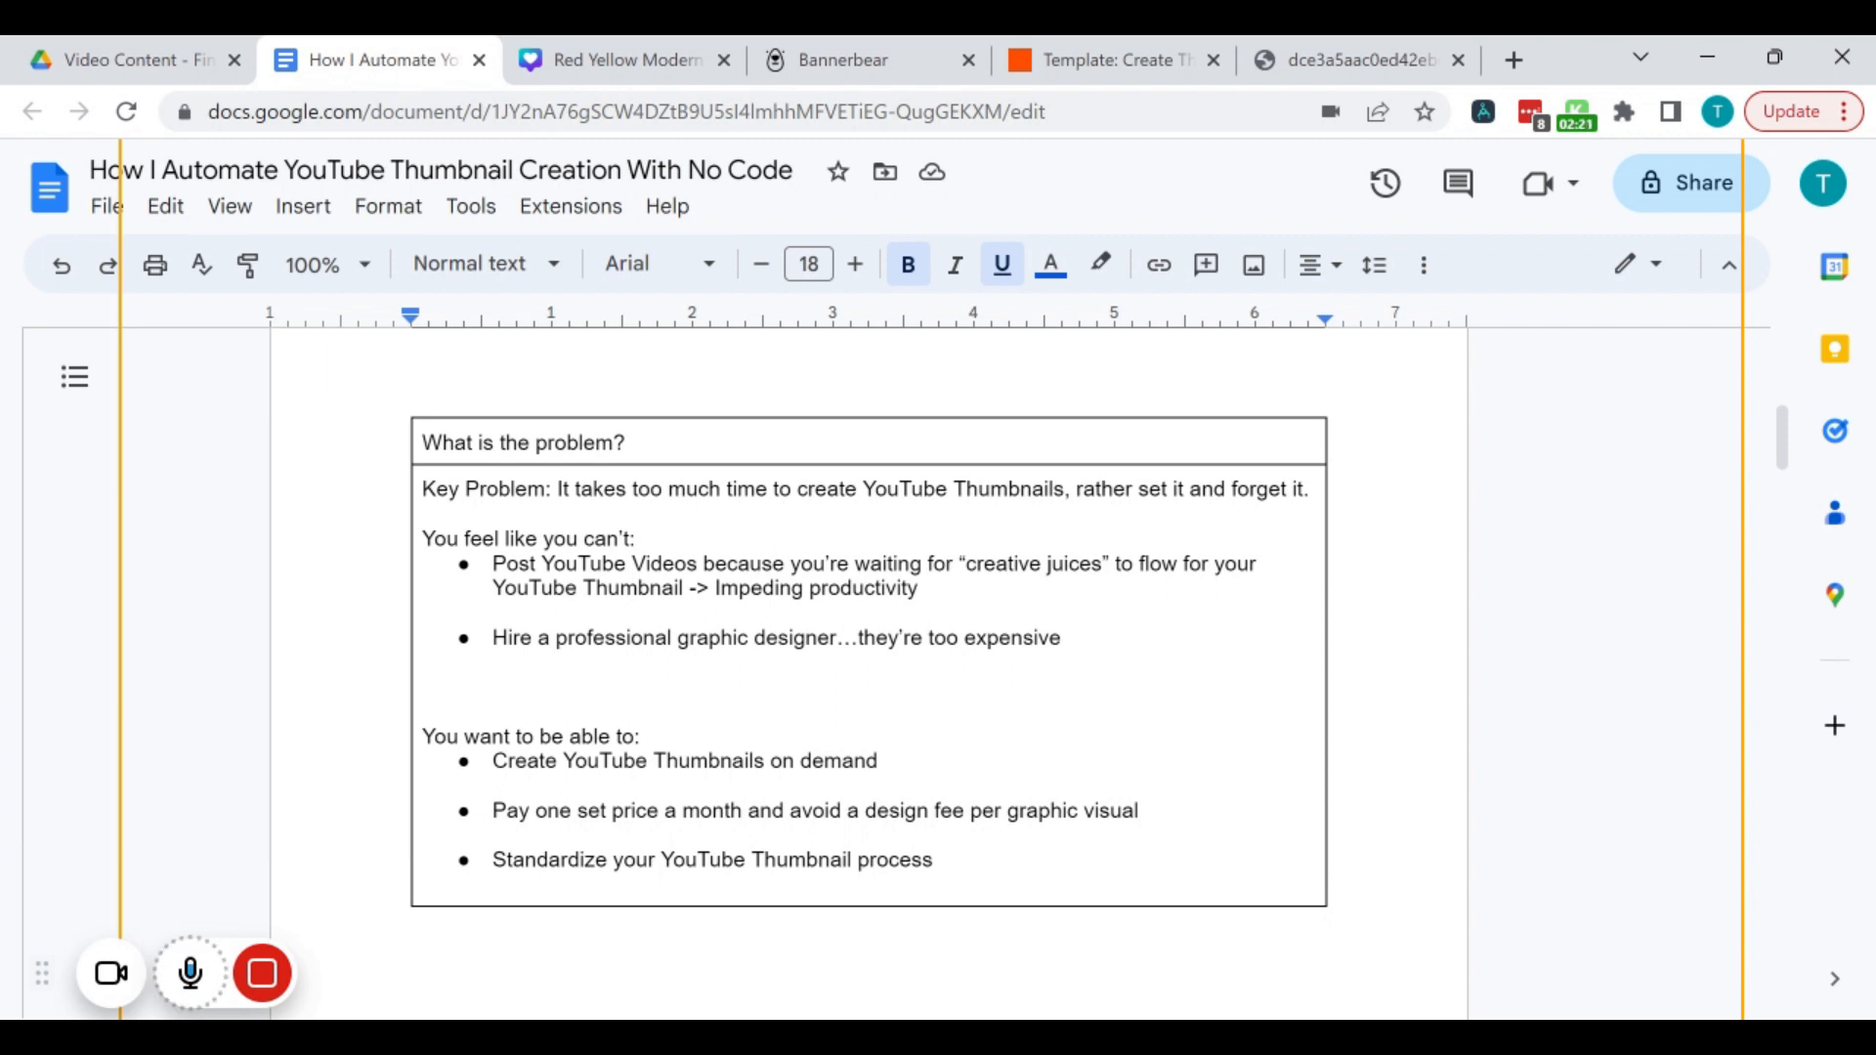
# Step: Read through the problem statement, the ingredients list and the workflow drawings in the thumbnail automation document
pyautogui.scroll(-10, 870, 635)
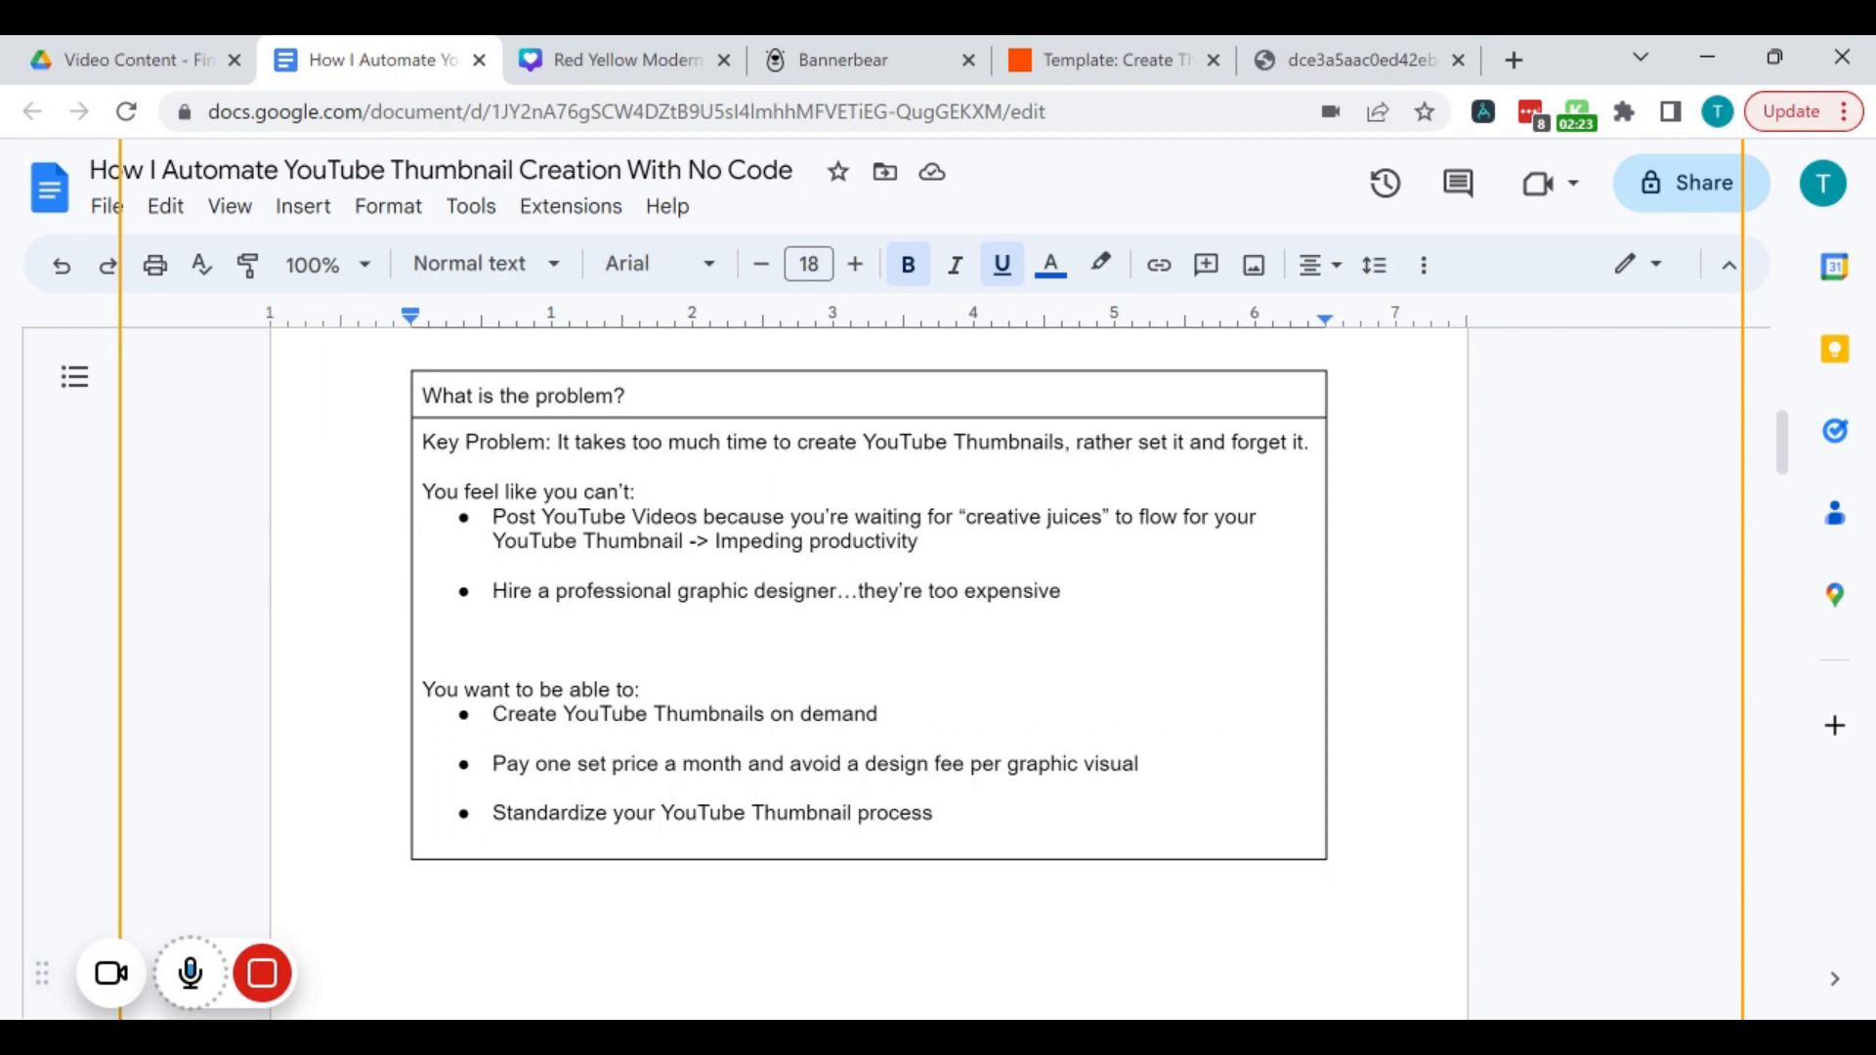
pyautogui.scroll(-2, 869, 674)
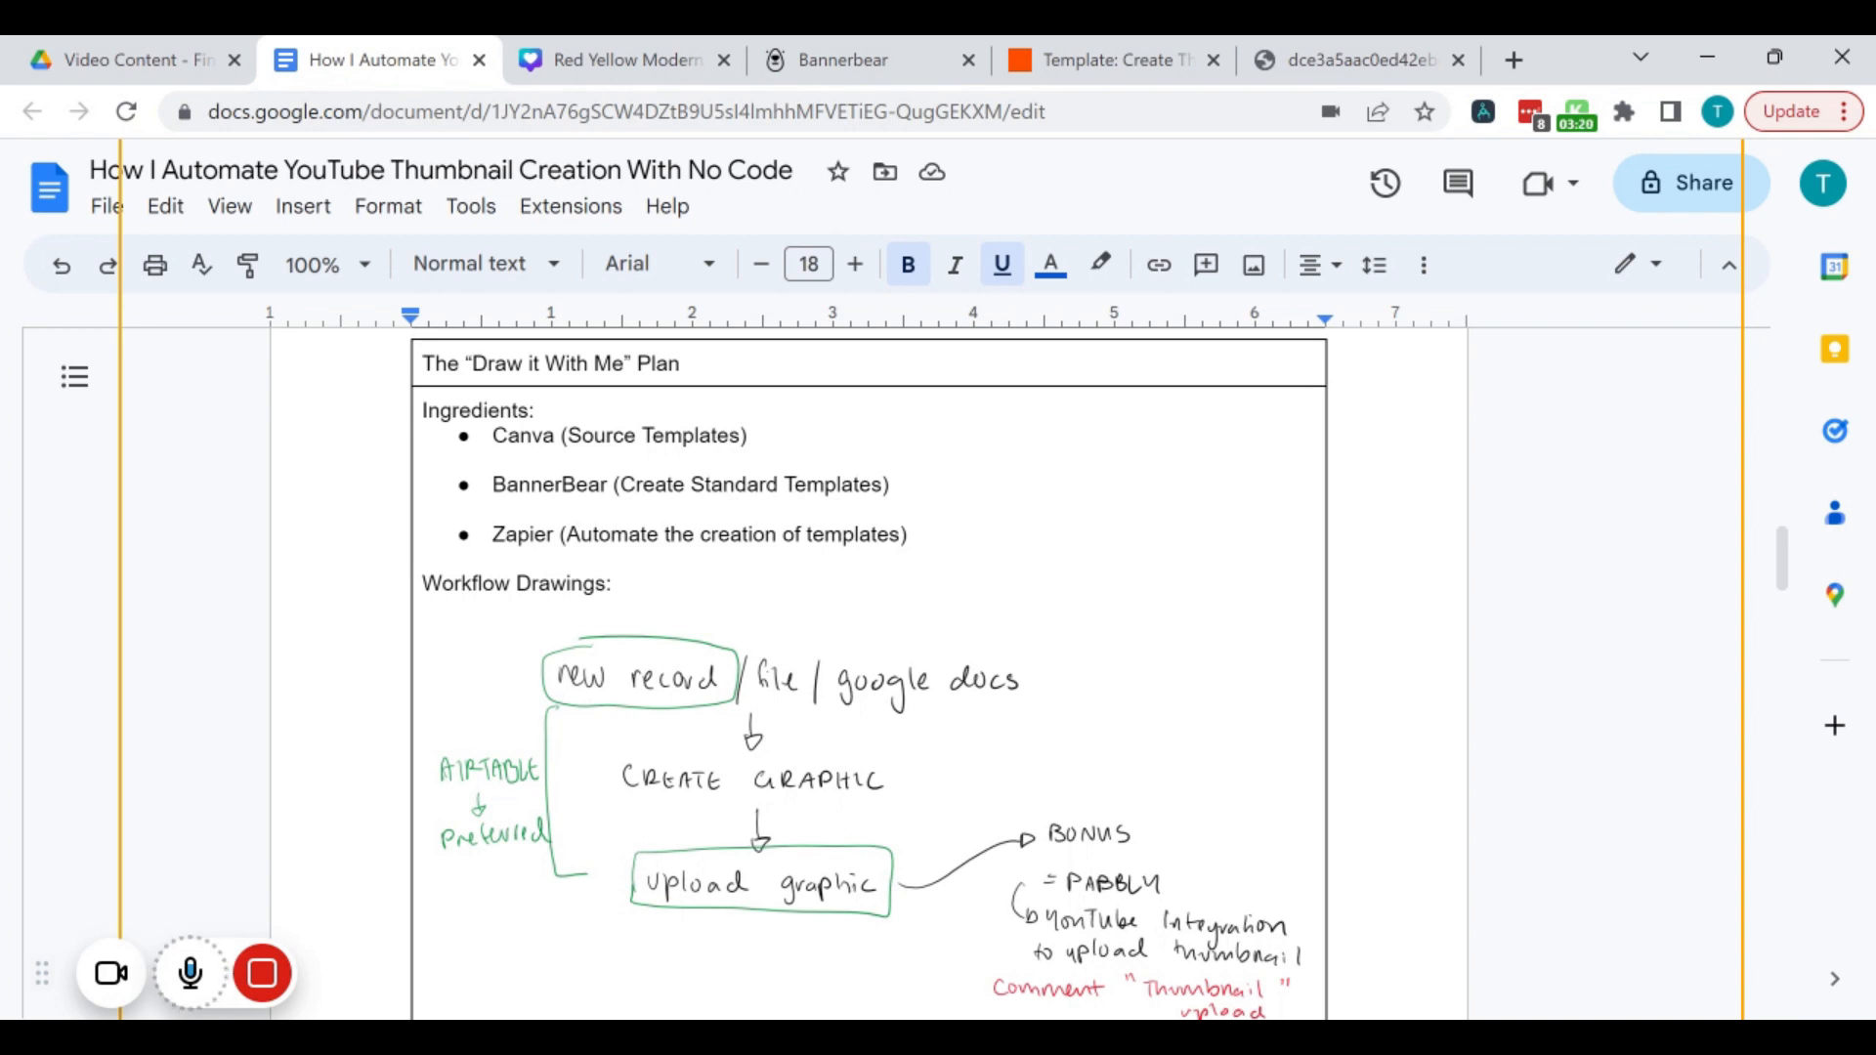
pyautogui.scroll(-1, 1226, 753)
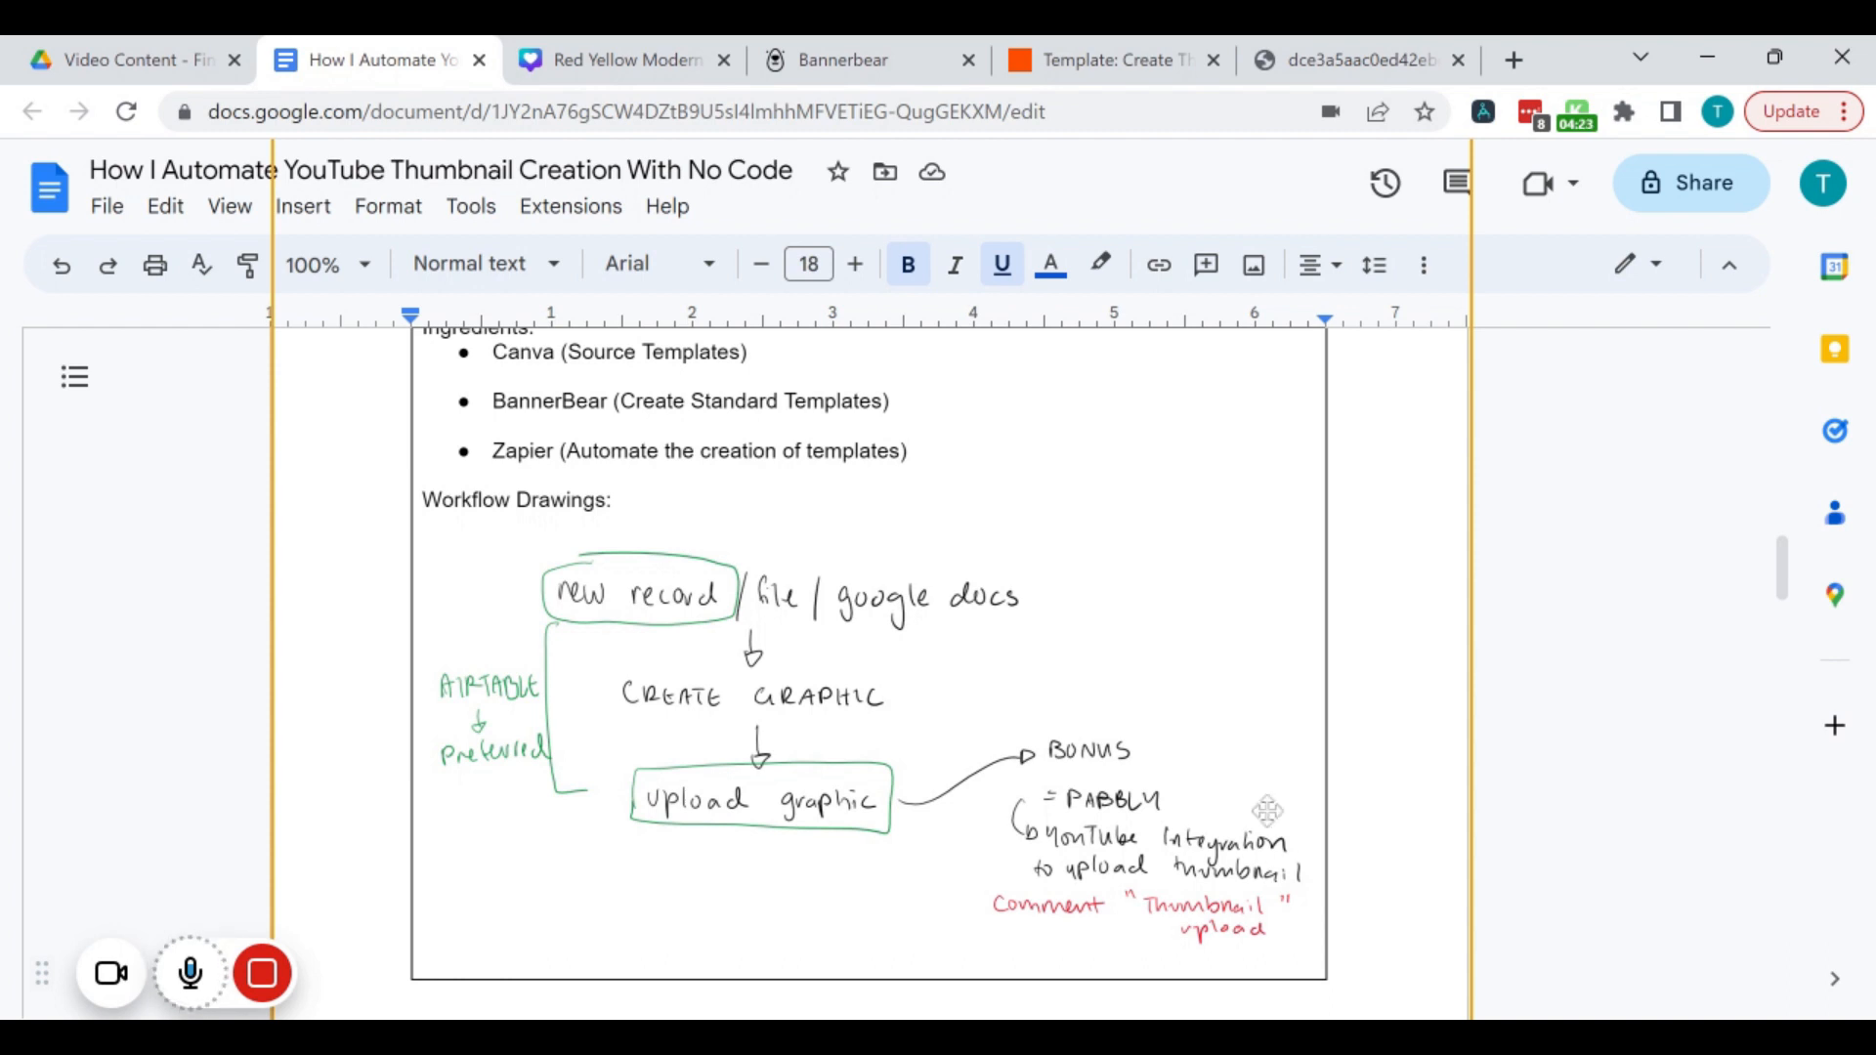
pyautogui.scroll(-6, 1267, 811)
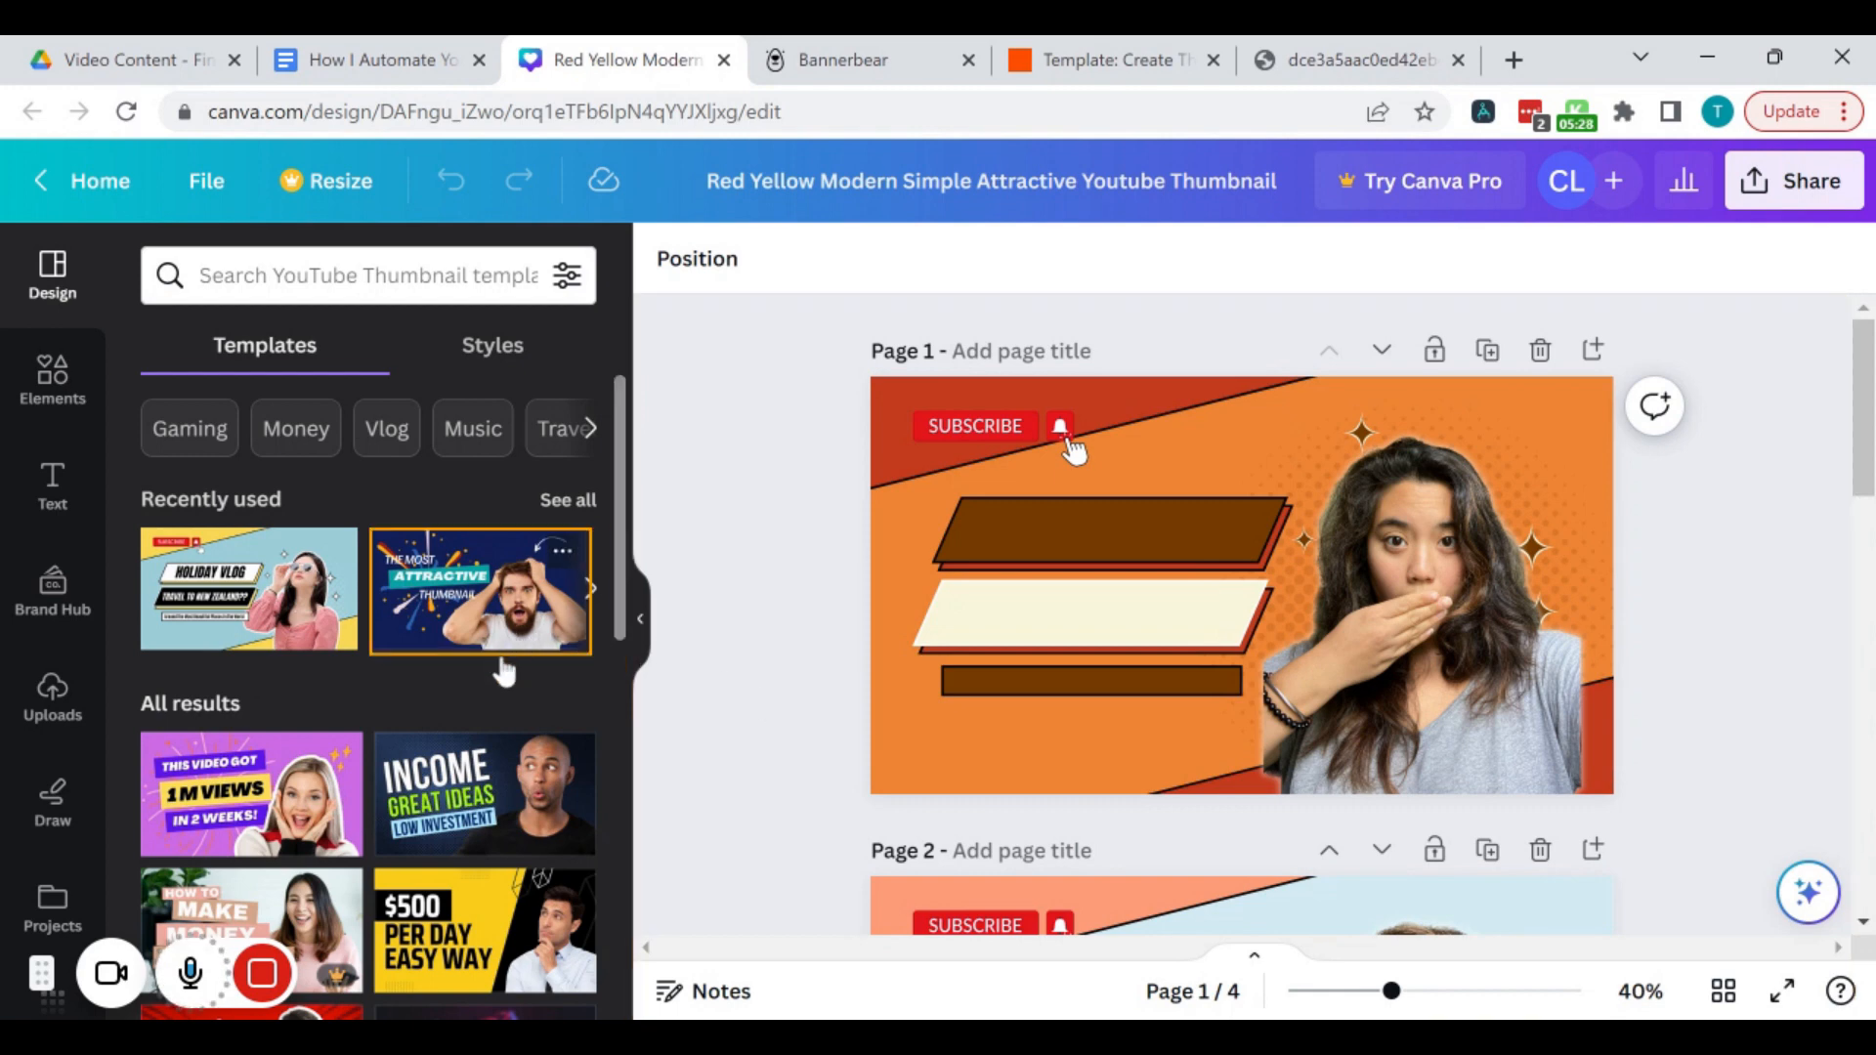
# Step: Browse the recently used and suggested YouTube thumbnail templates for a suitable source design
pyautogui.scroll(-1, 505, 787)
pyautogui.scroll(-3, 506, 787)
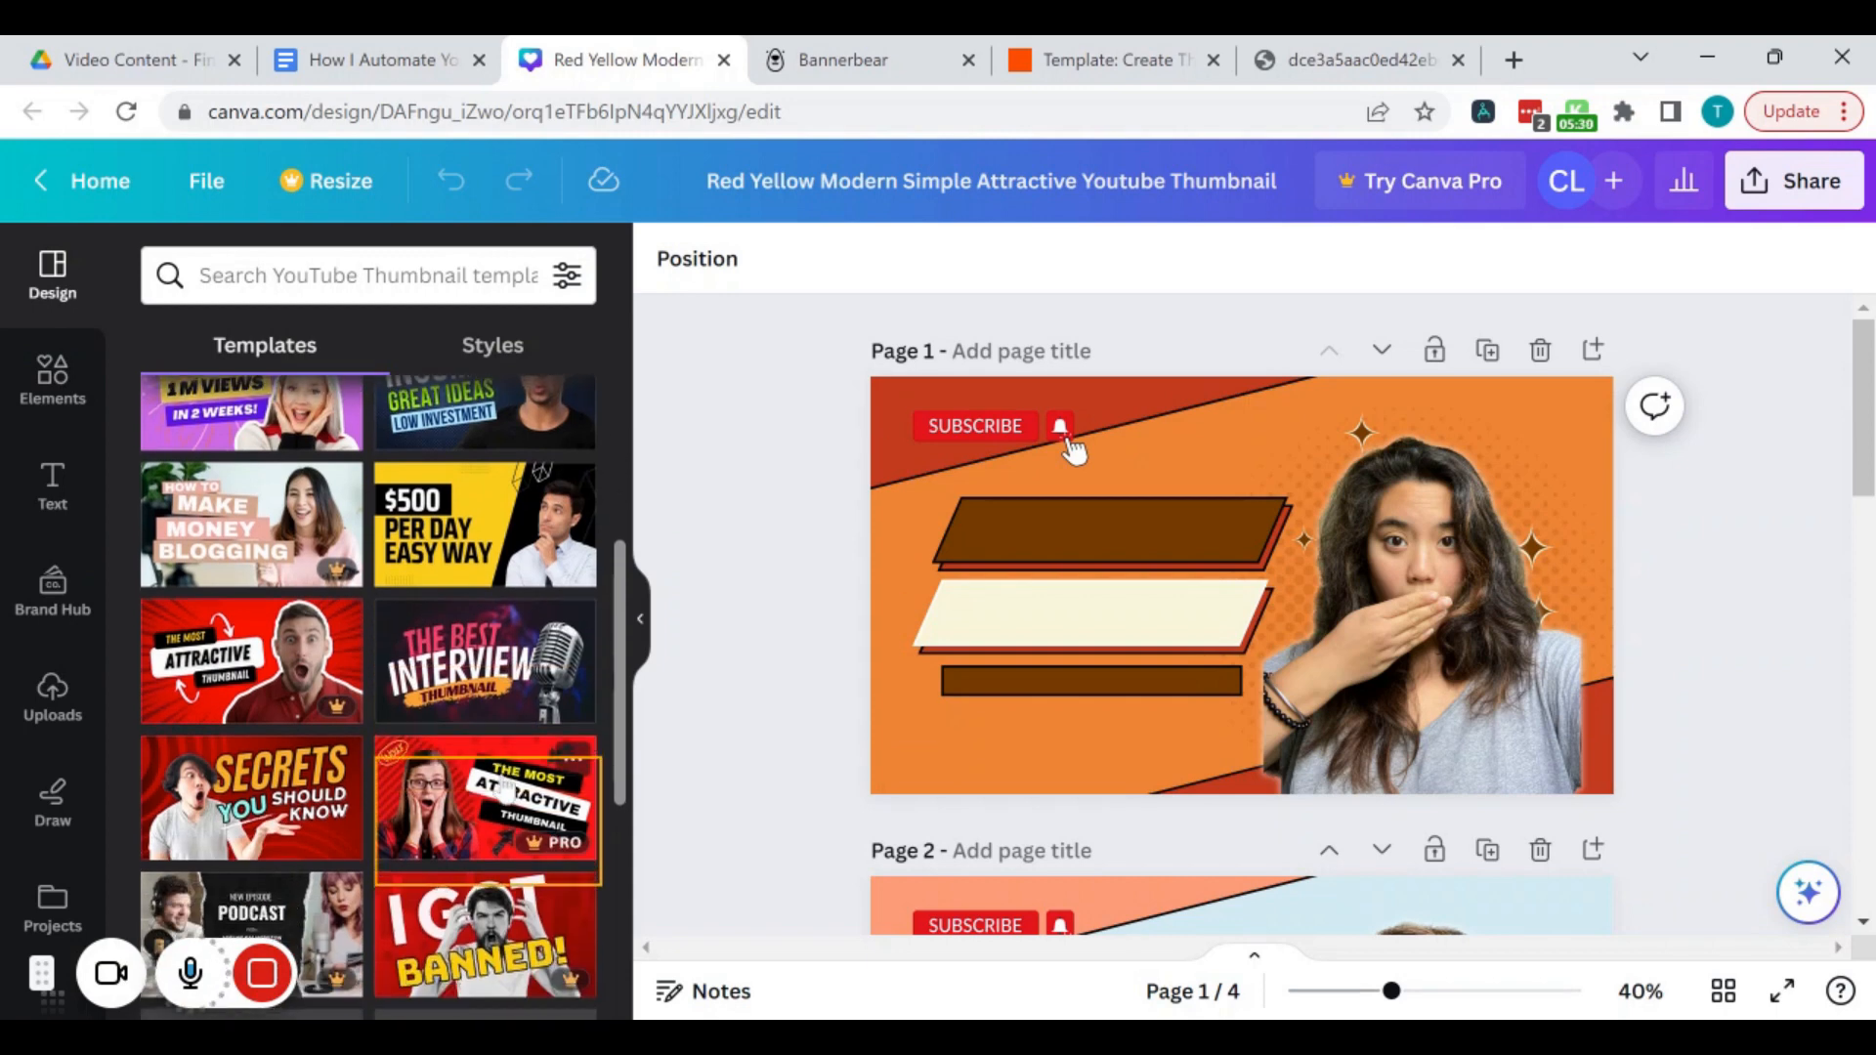
pyautogui.scroll(2, 505, 788)
pyautogui.scroll(2, 562, 753)
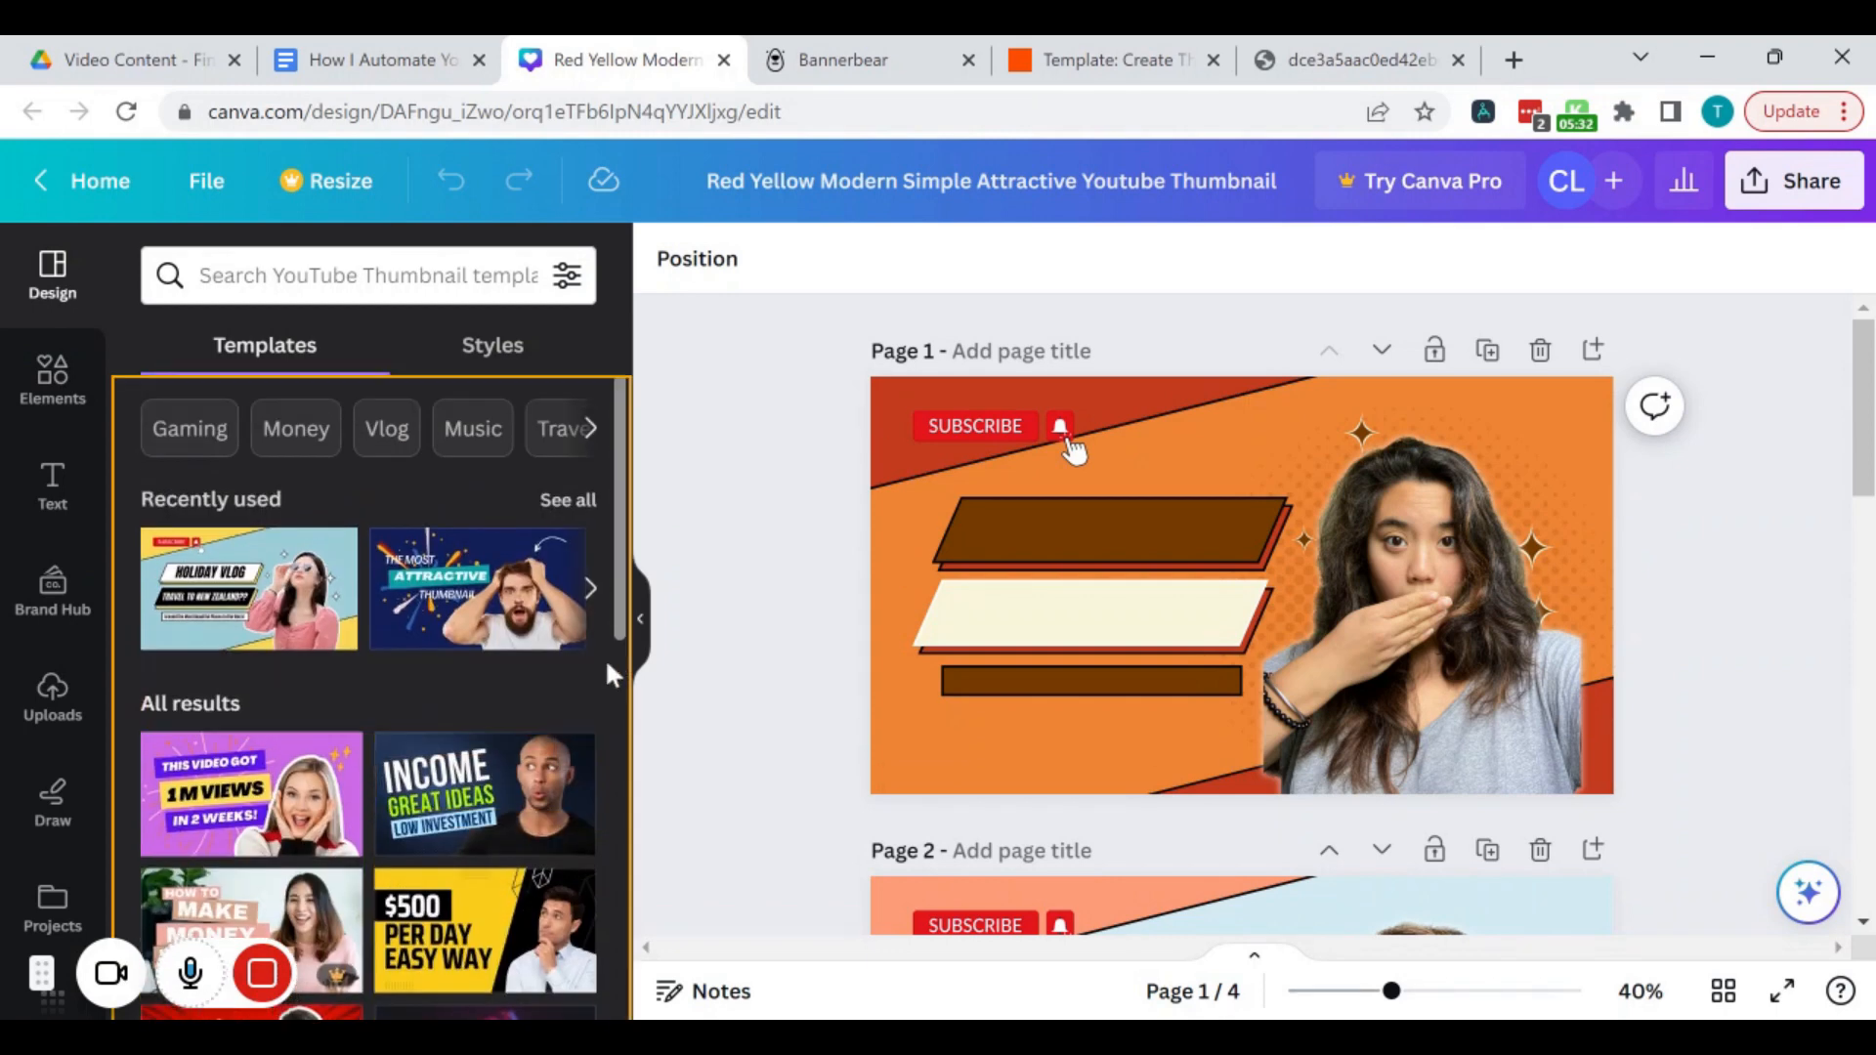
pyautogui.scroll(-1, 583, 752)
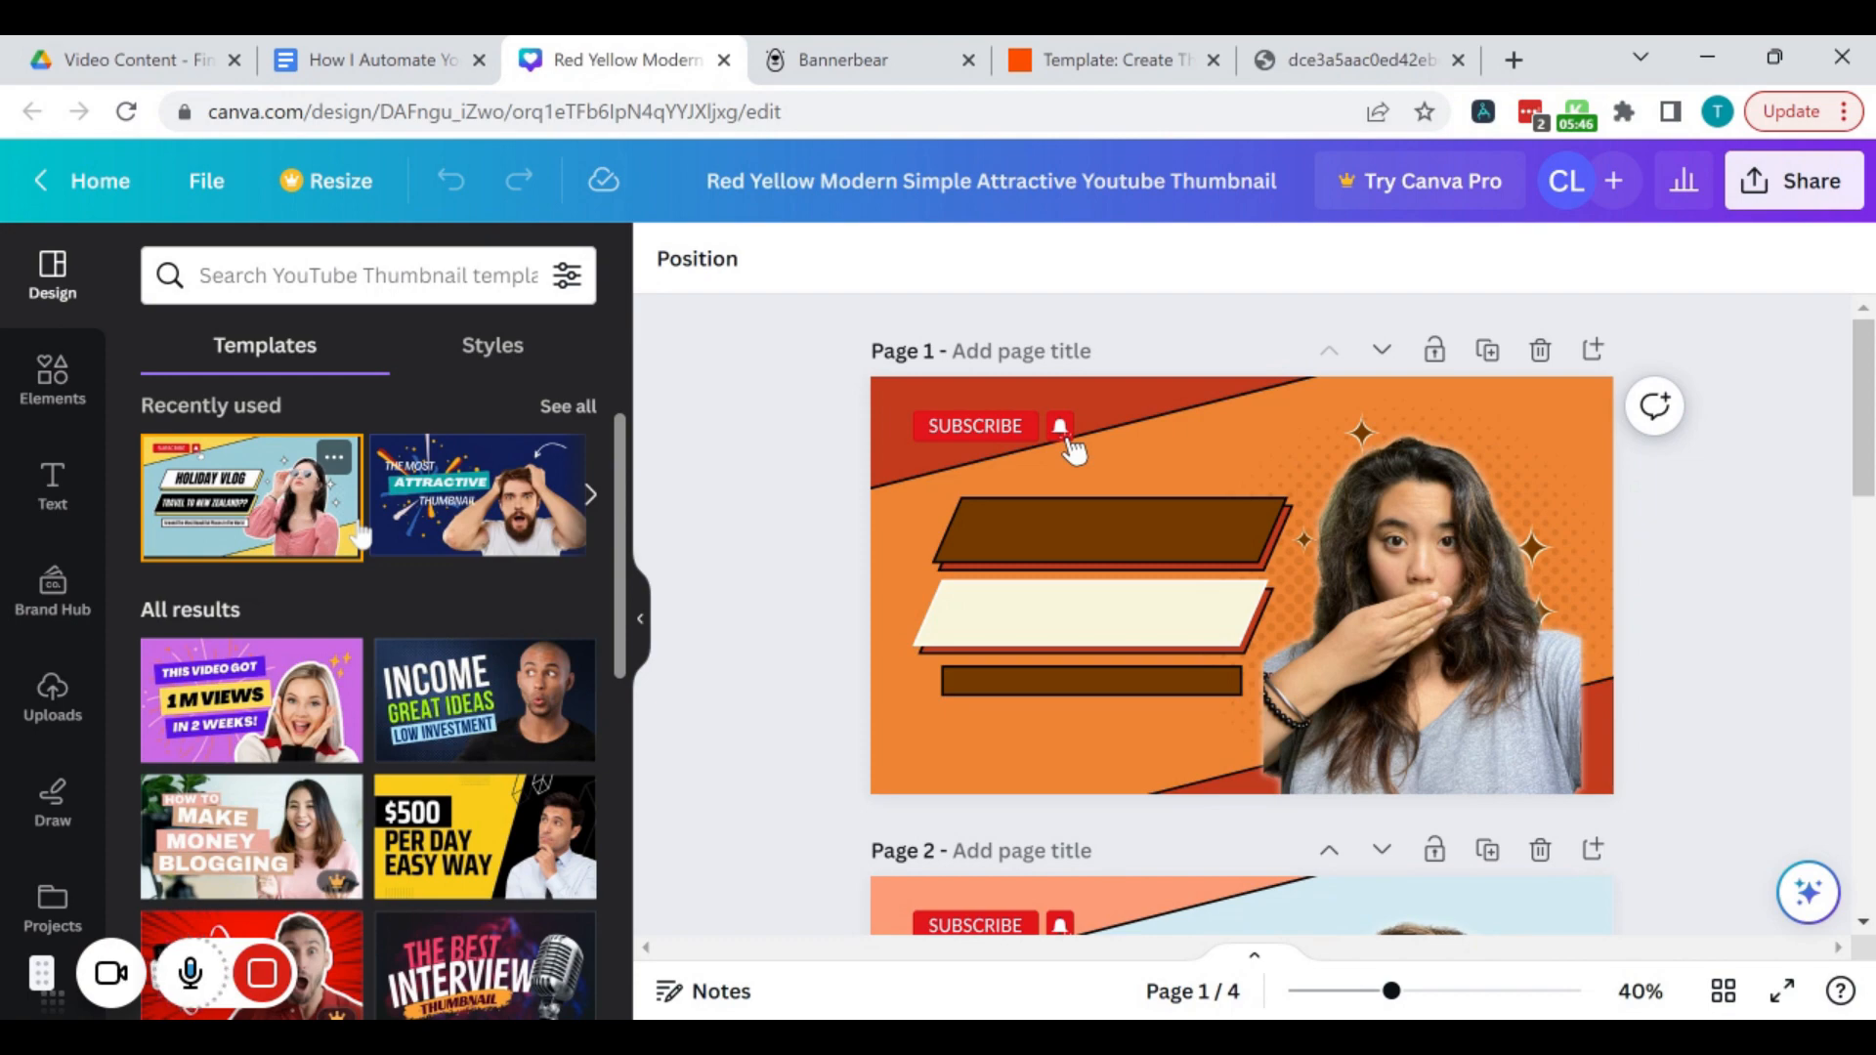
pyautogui.scroll(-5, 359, 535)
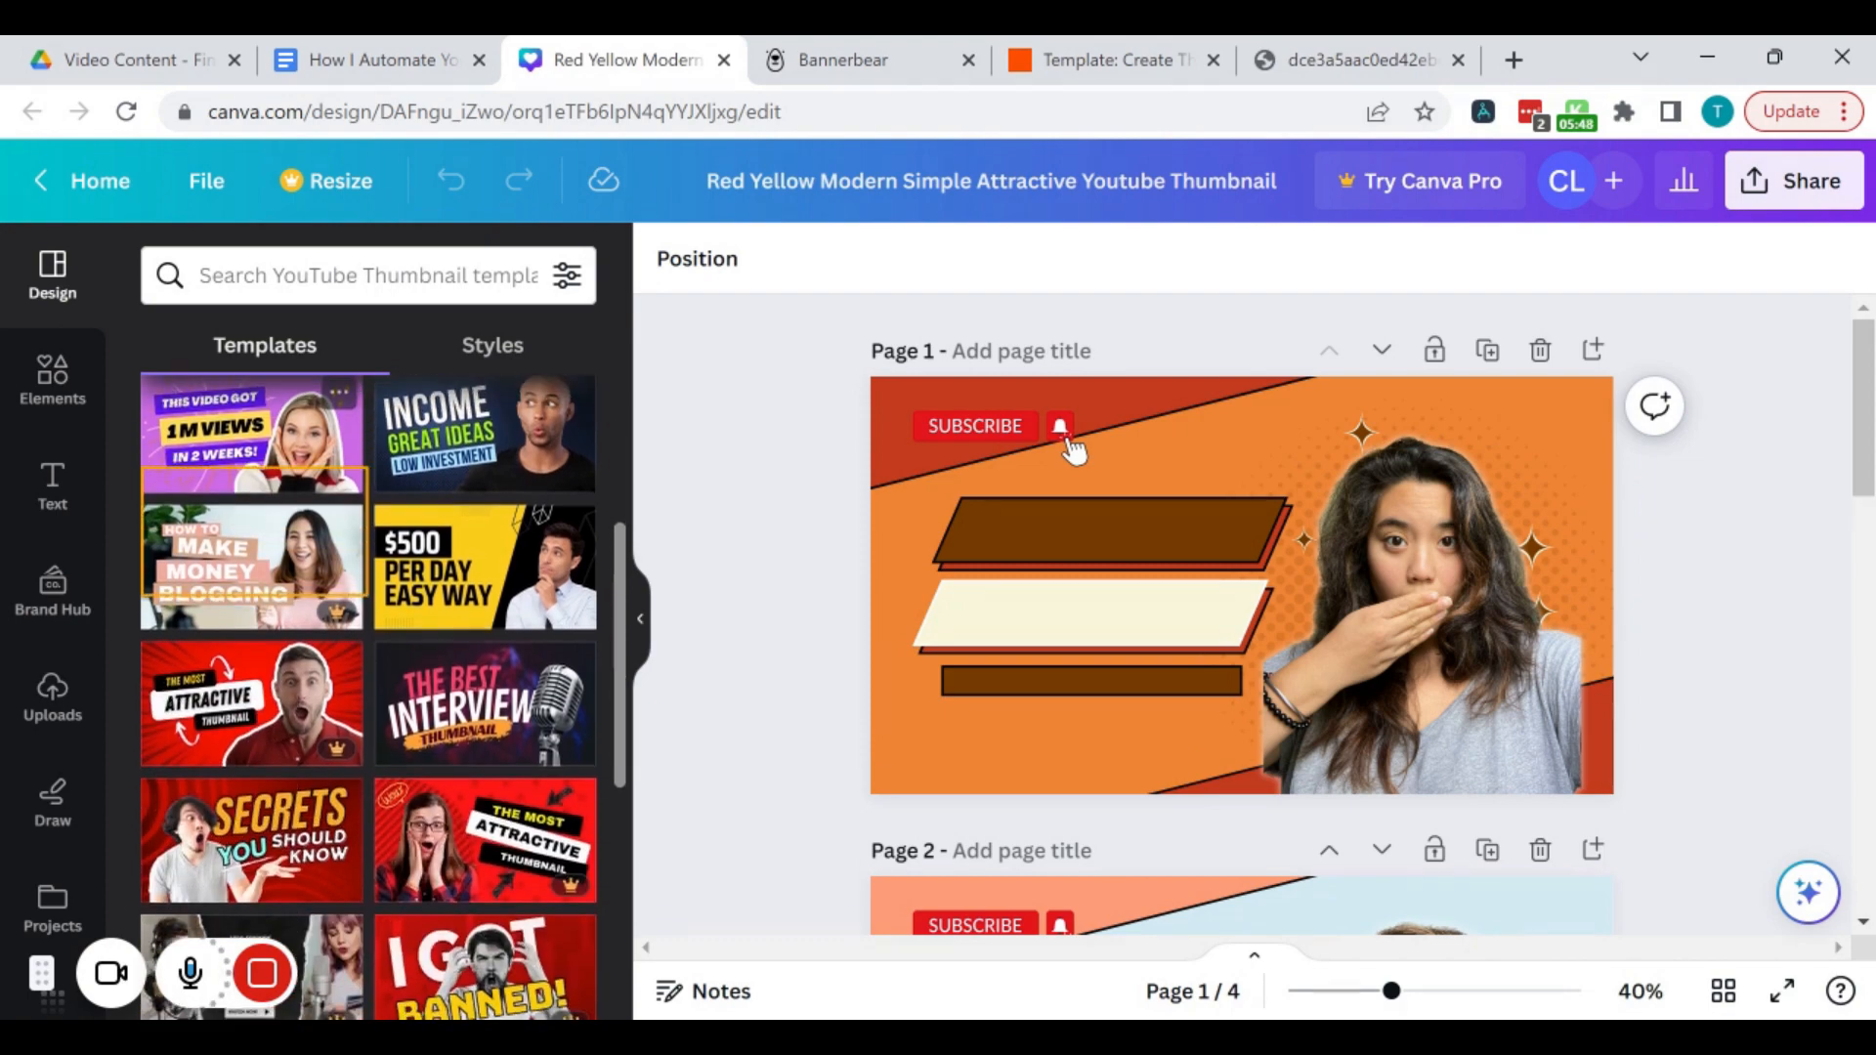
pyautogui.scroll(3, 342, 507)
pyautogui.scroll(3, 342, 507)
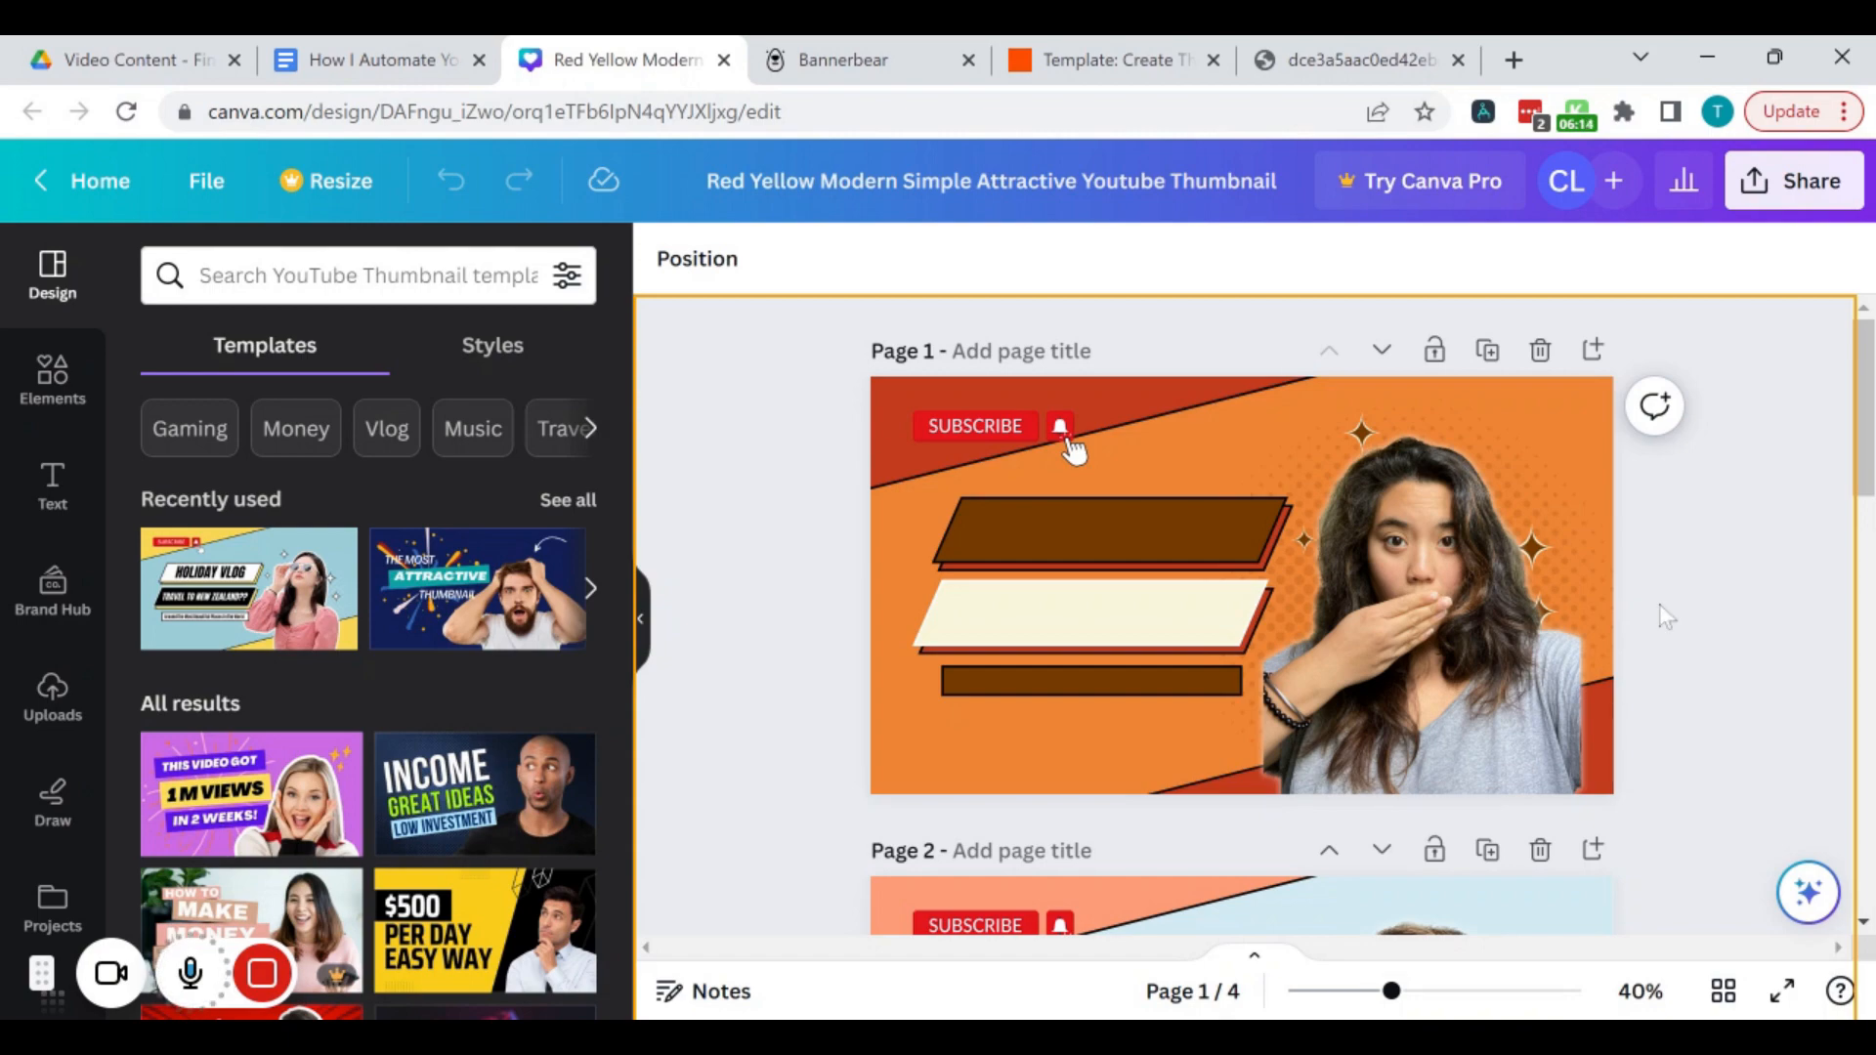
# Step: Look over all four thumbnail pages of the design, from page 1 to page 4 and back
pyautogui.scroll(-10, 1661, 608)
pyautogui.scroll(-2, 1659, 606)
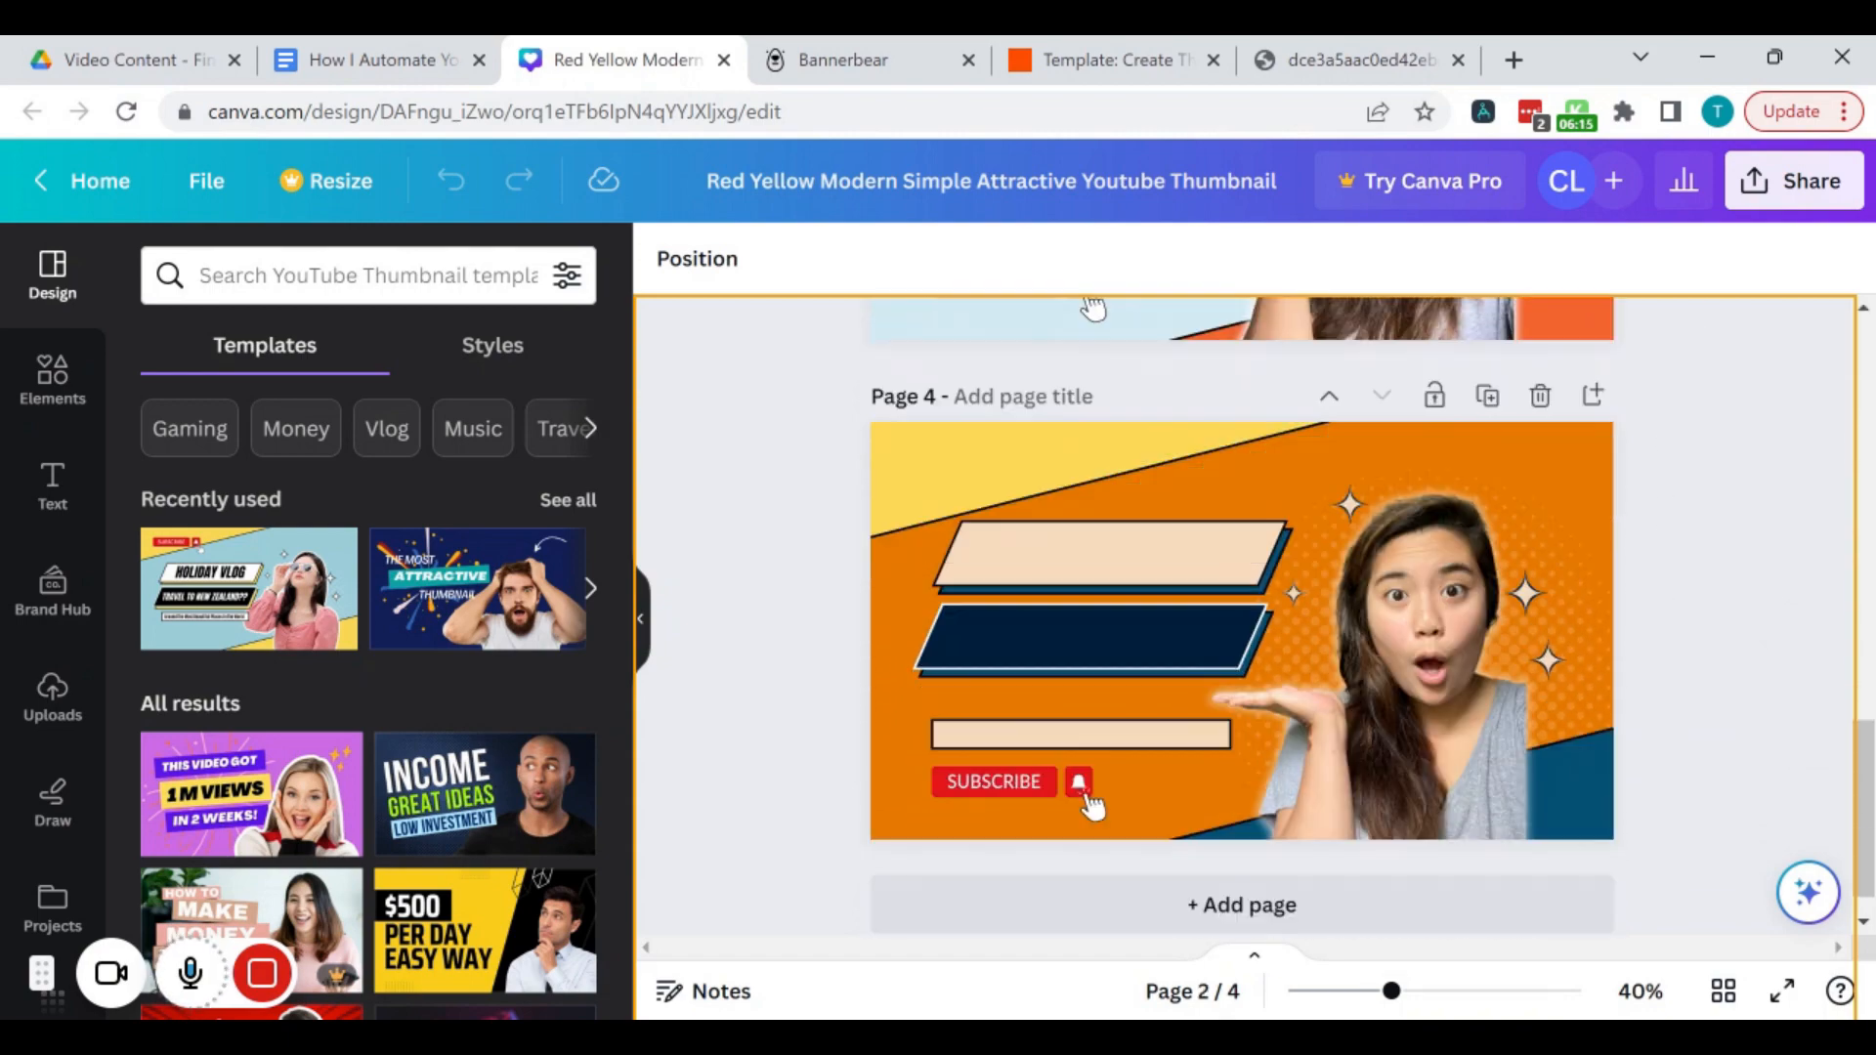
pyautogui.scroll(10, 1659, 605)
pyautogui.scroll(3, 1241, 616)
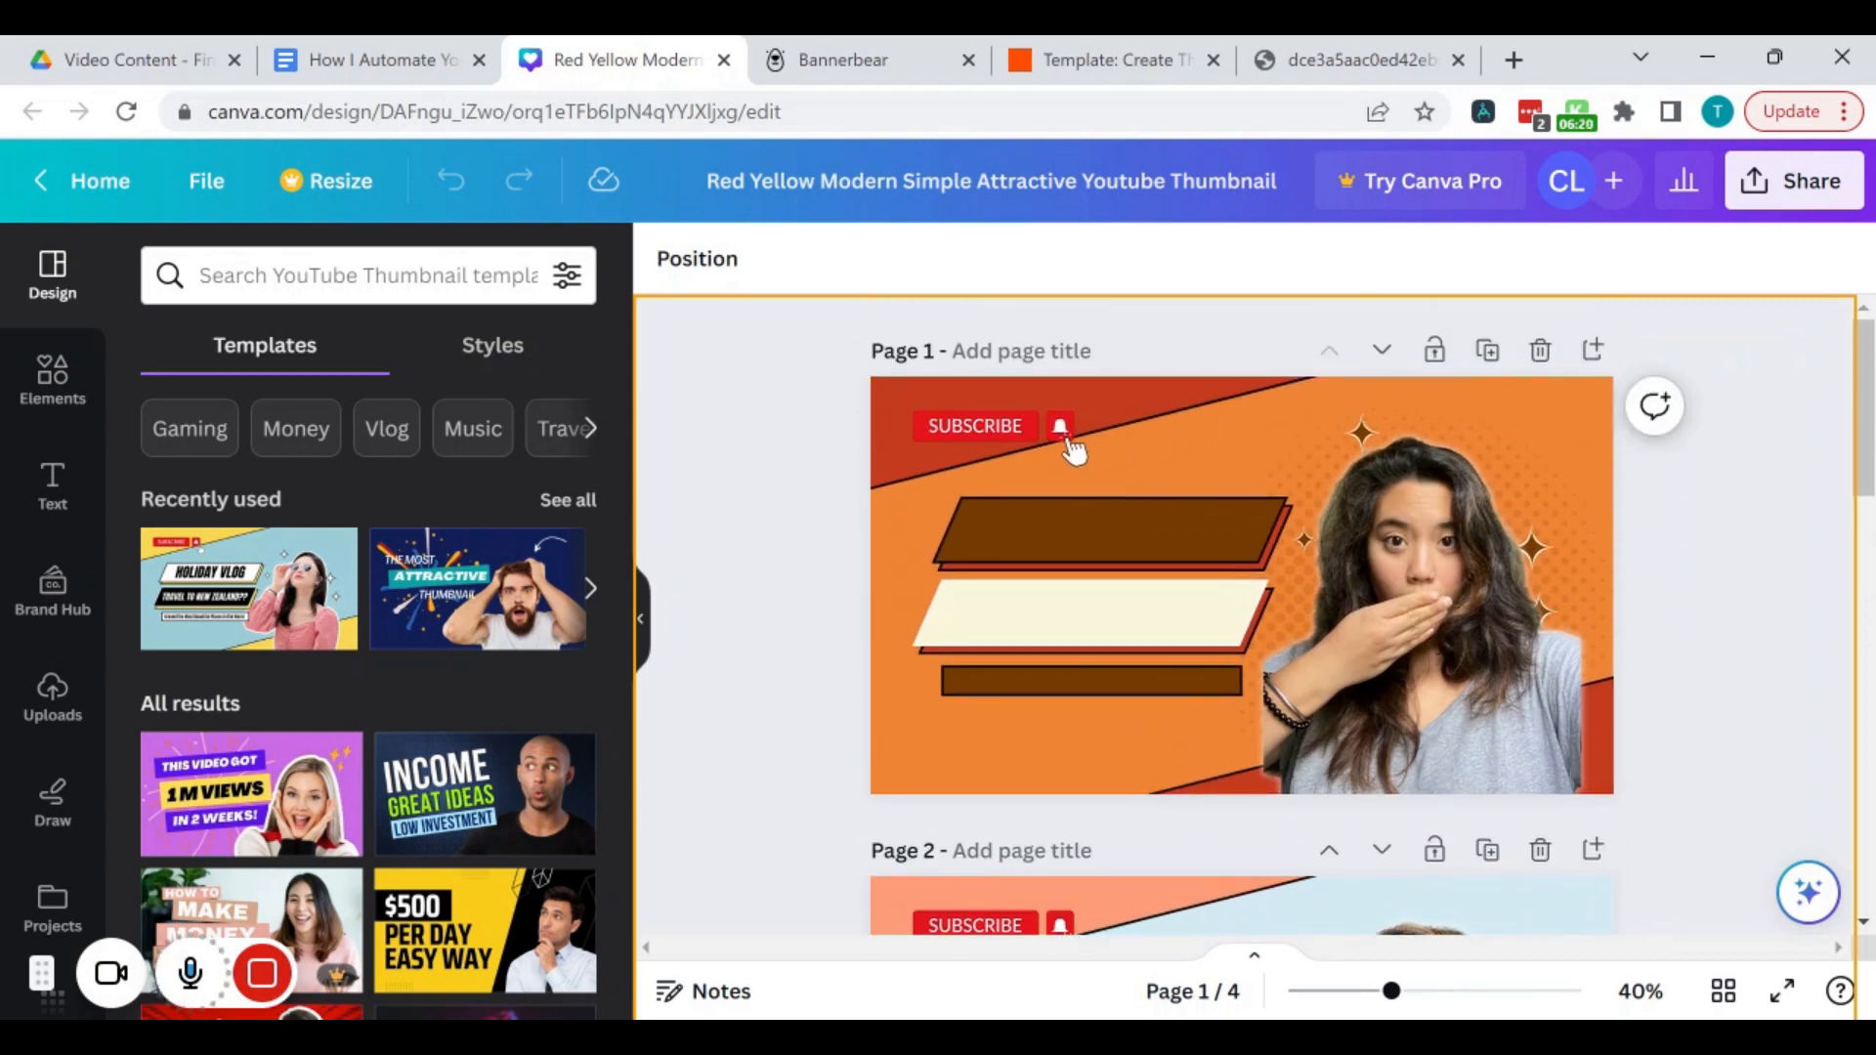
# Step: Unlock the woman's photo on page 1 and apply the Glow shadow effect to it
pyautogui.click(1480, 585)
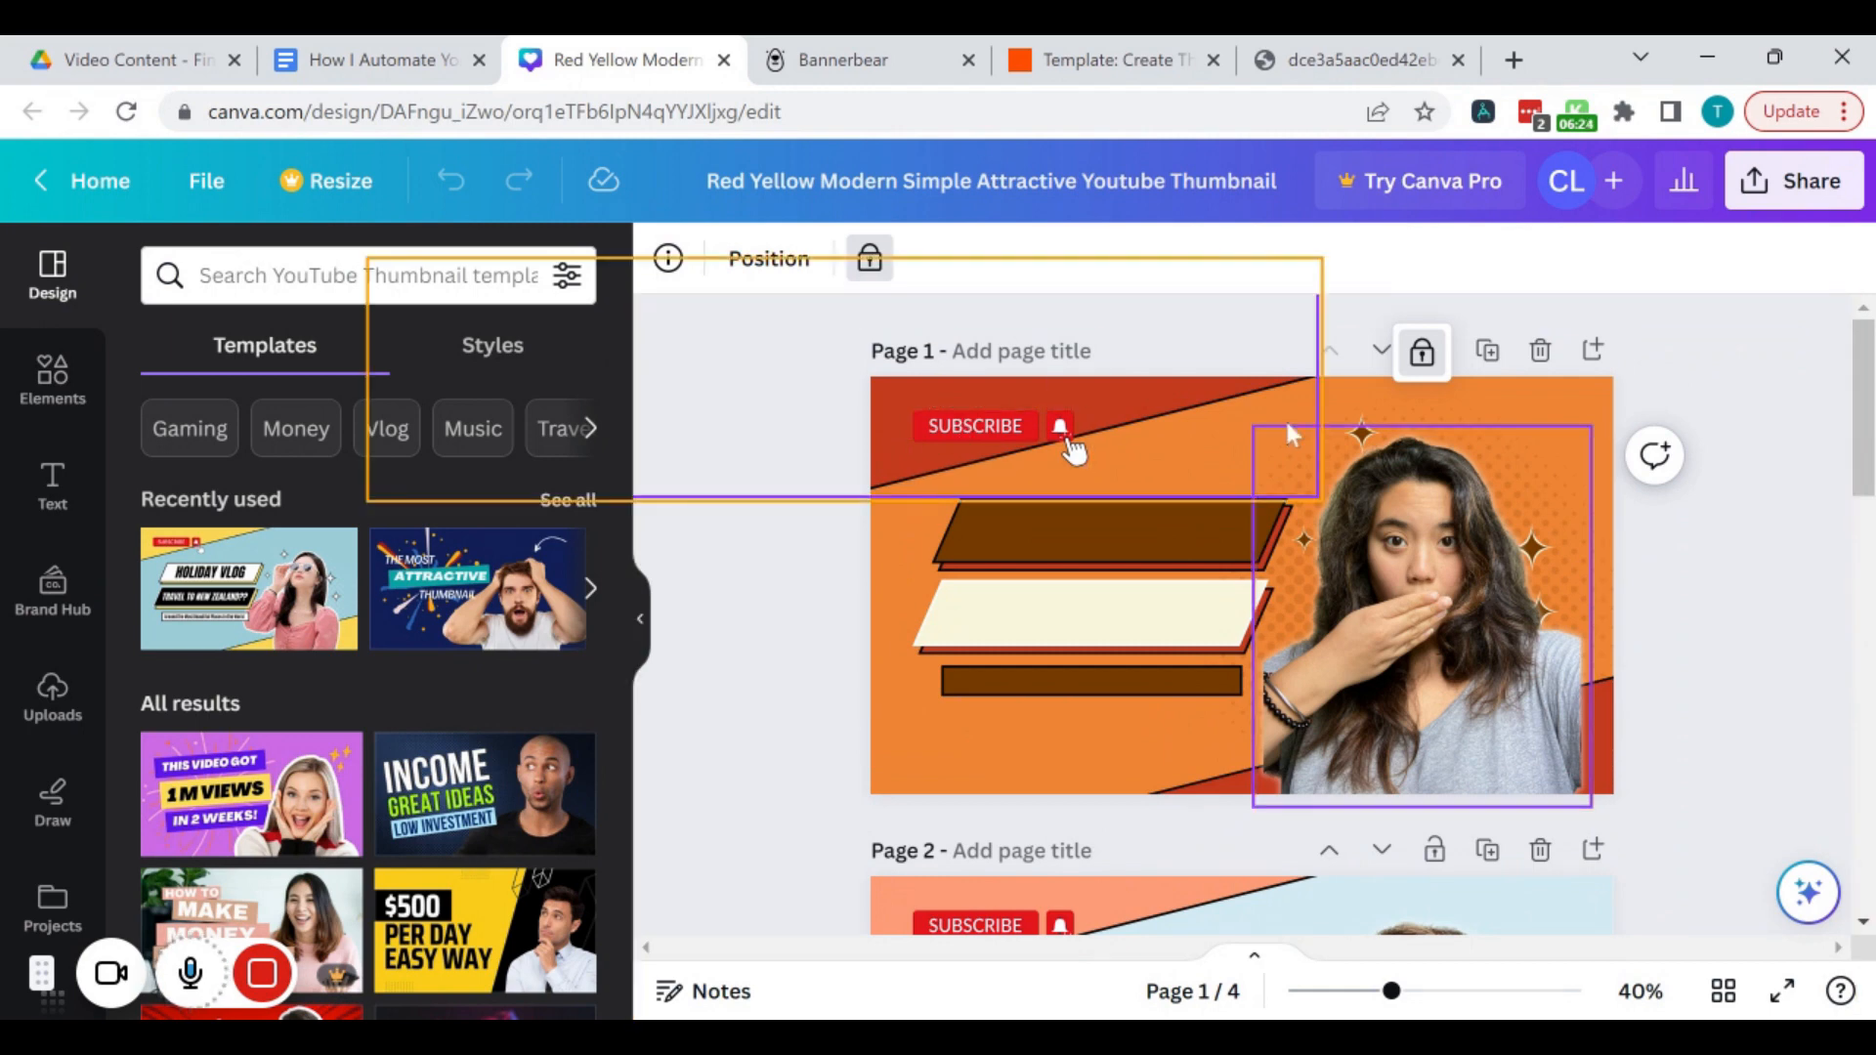
pyautogui.click(867, 264)
pyautogui.click(725, 275)
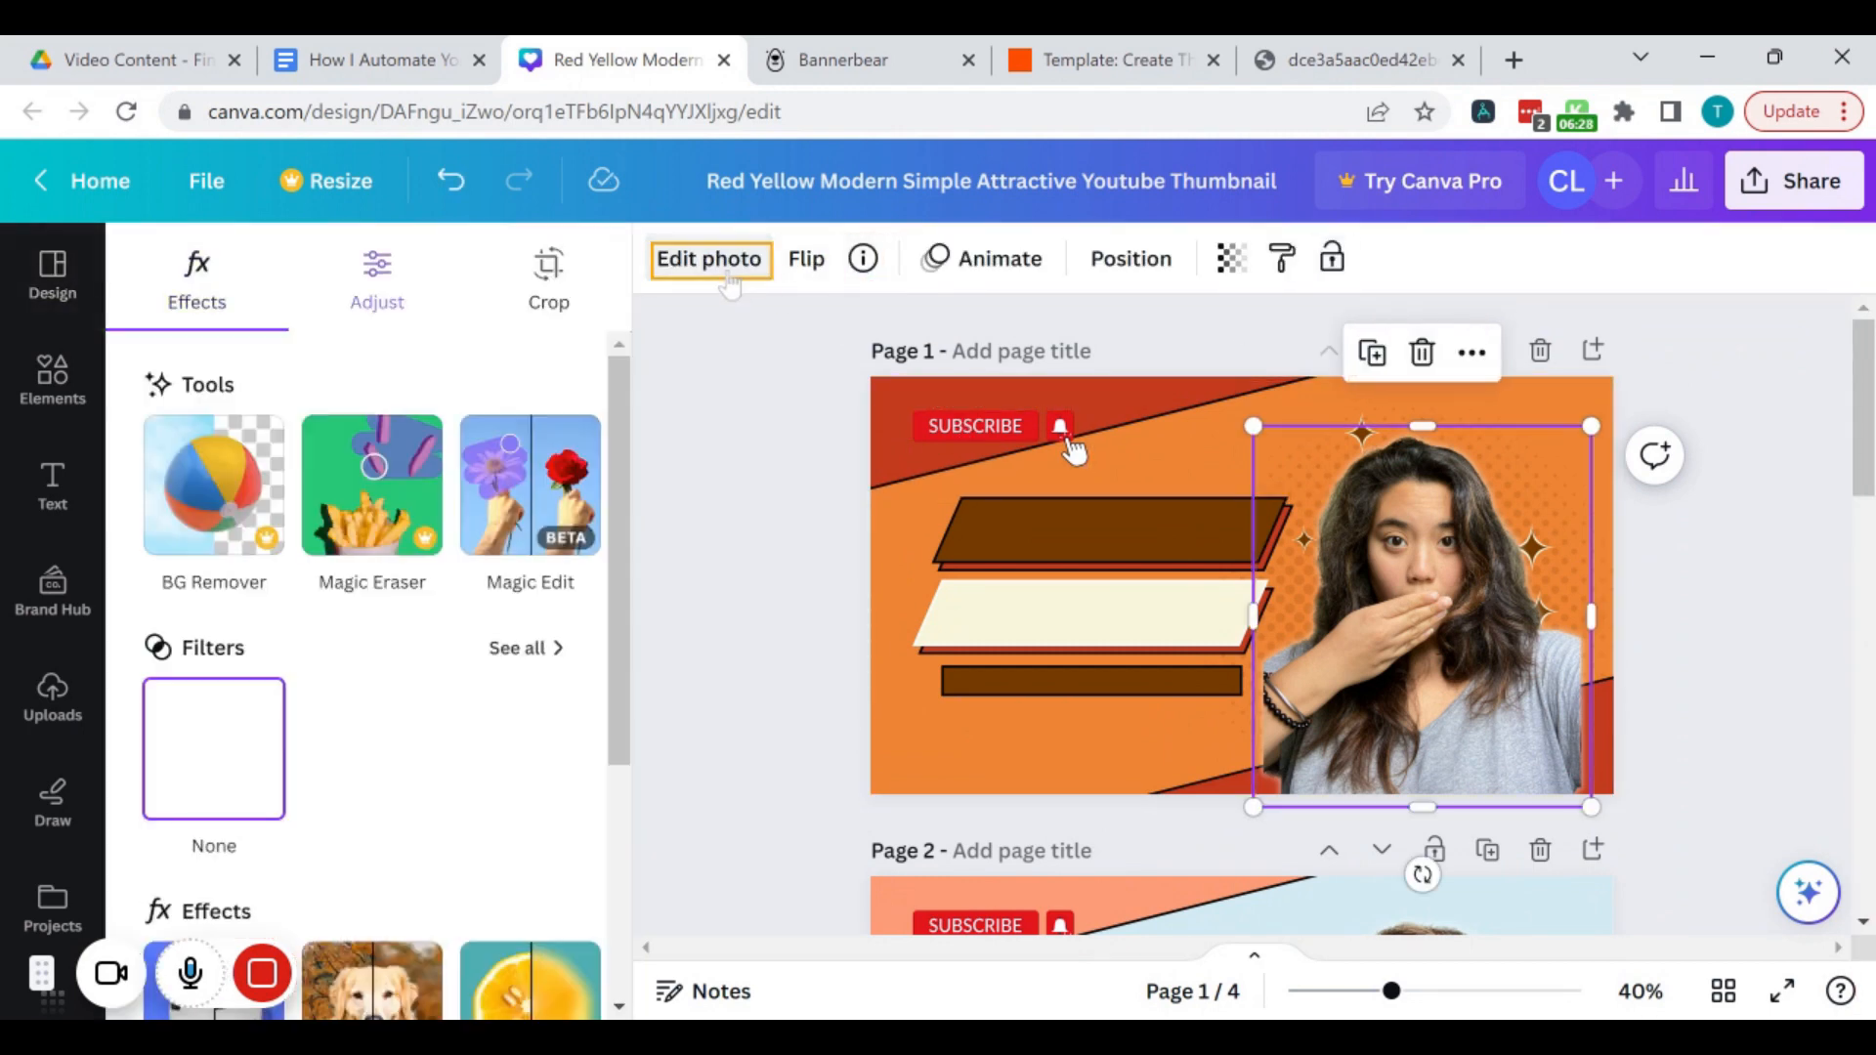
pyautogui.scroll(-3, 410, 679)
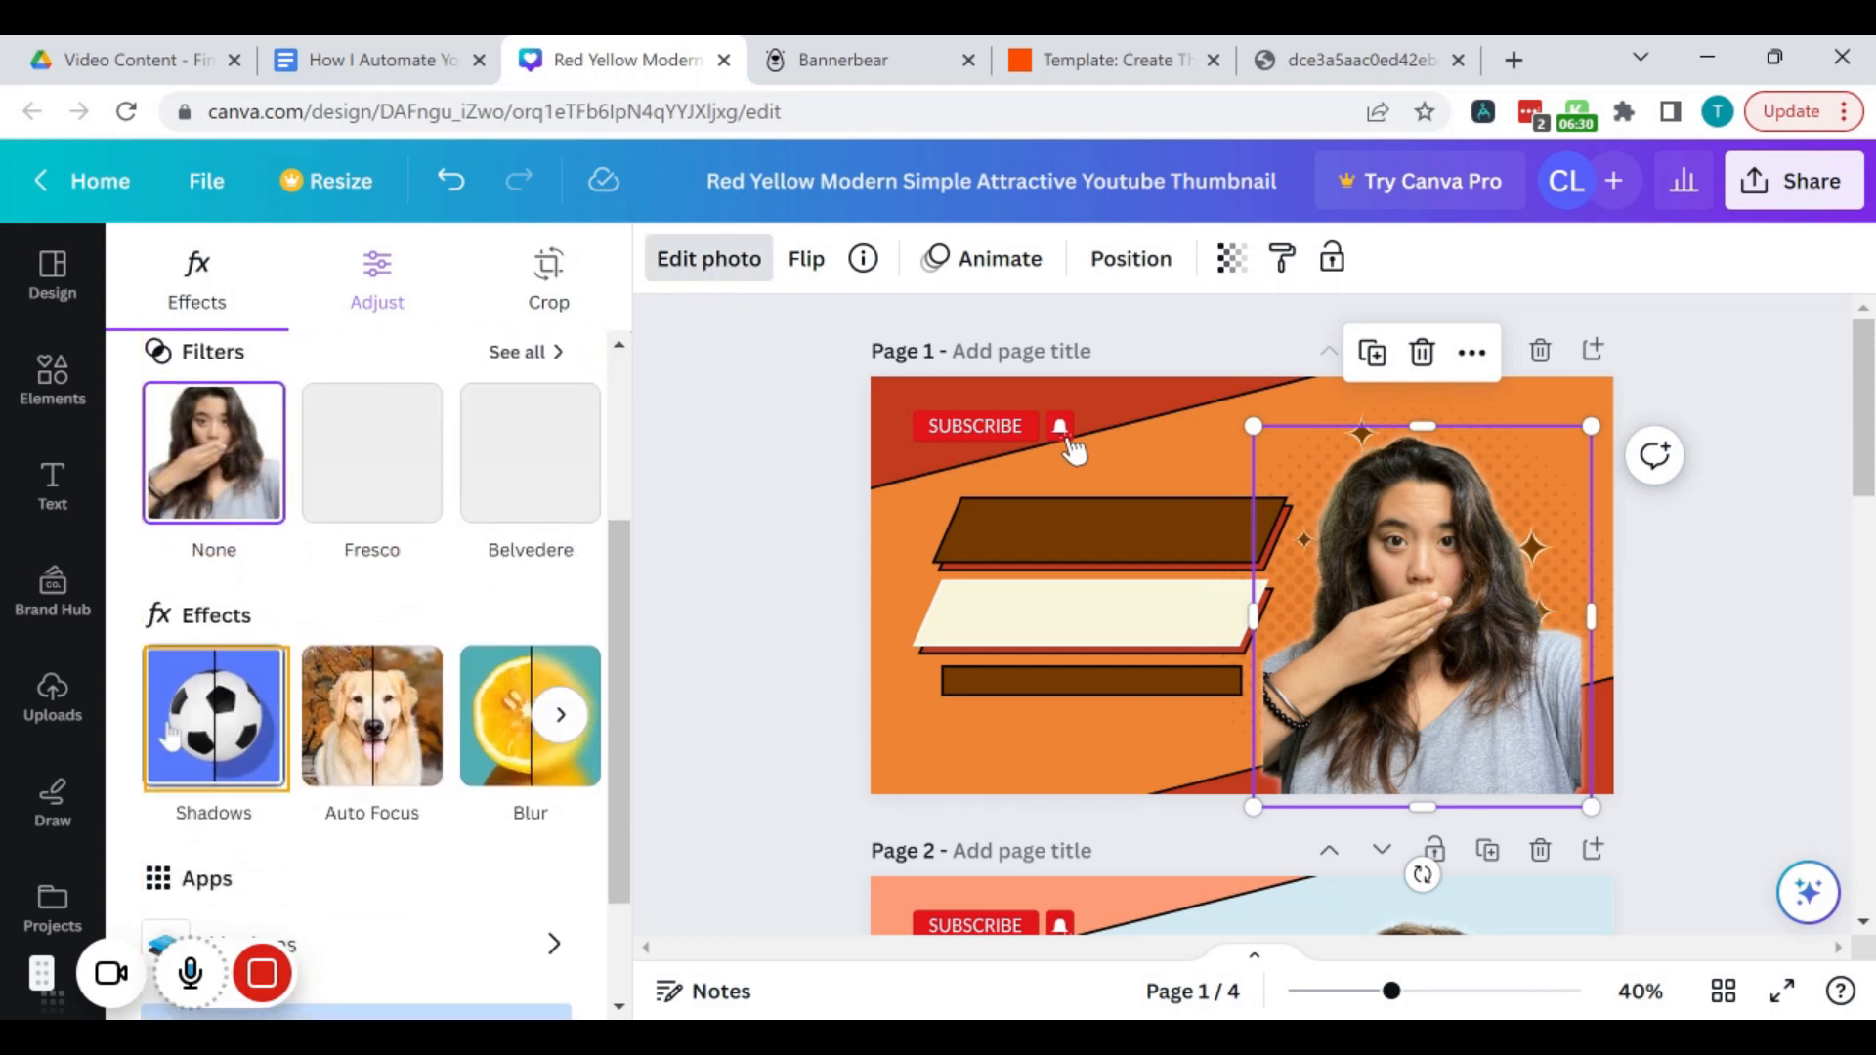
pyautogui.click(205, 723)
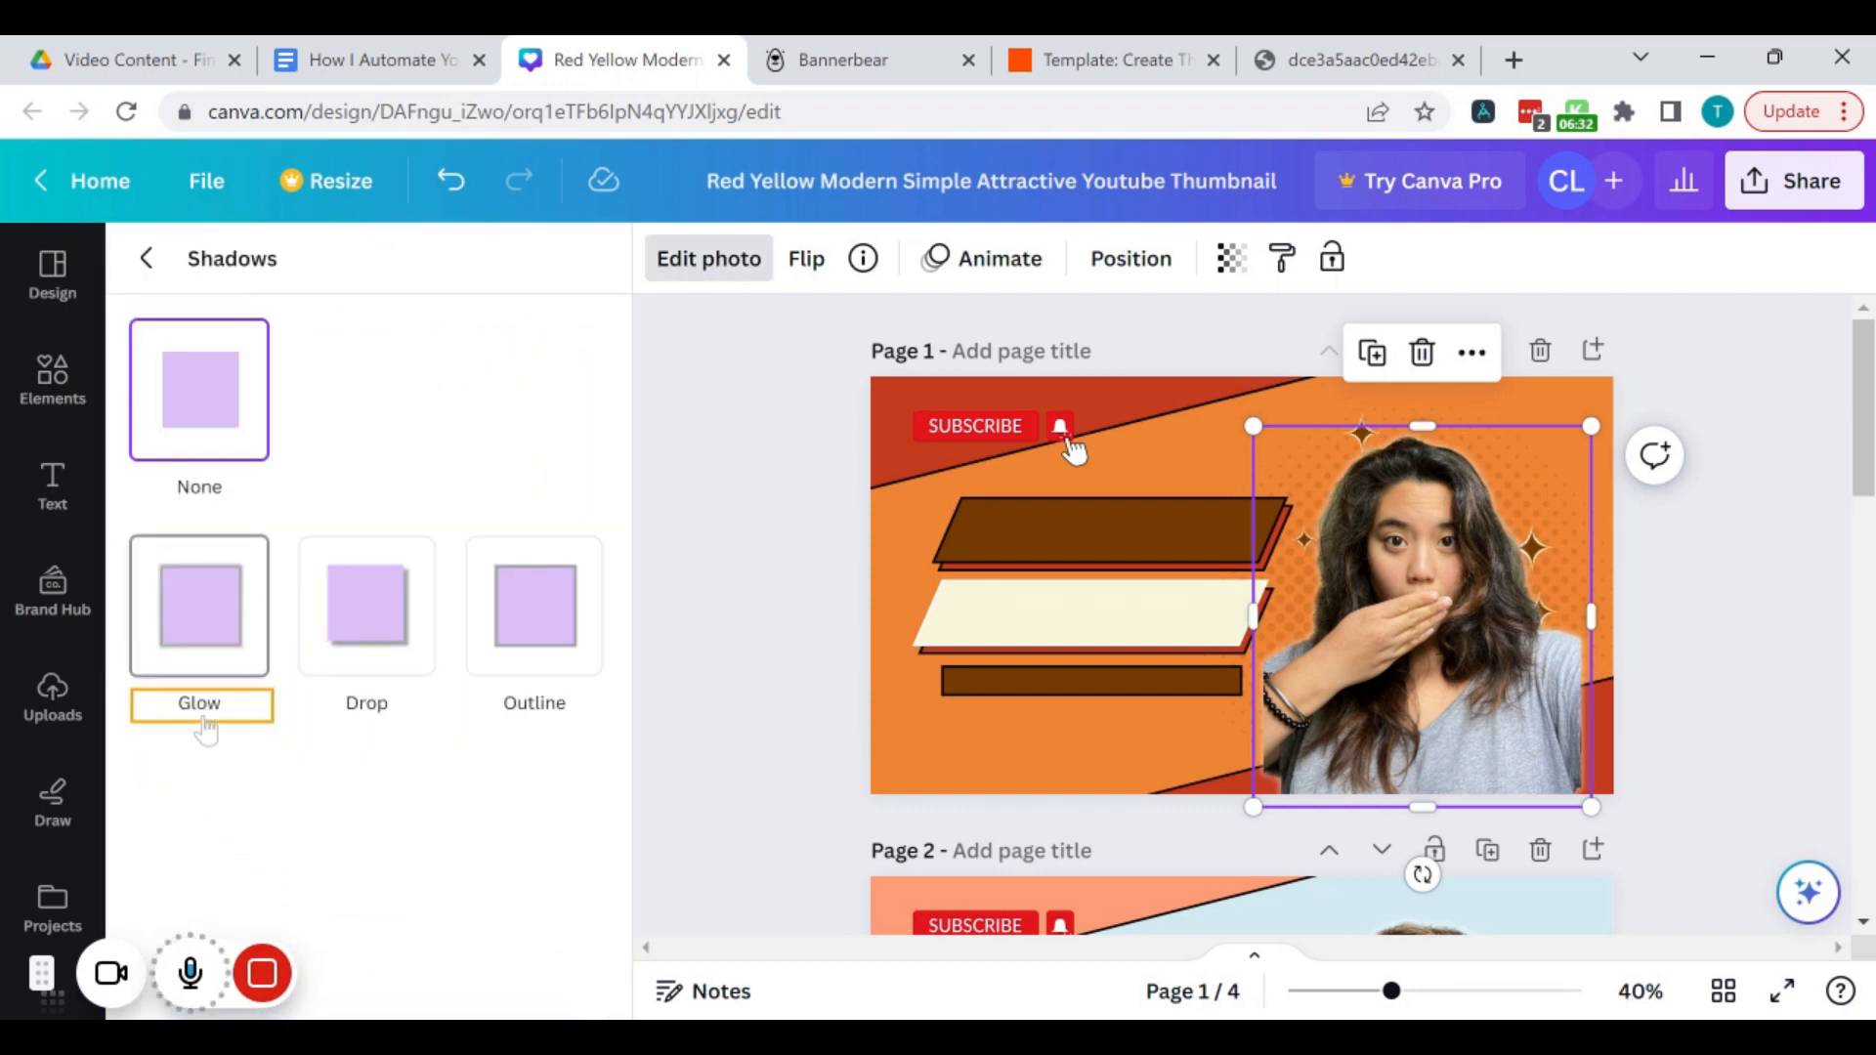
pyautogui.click(237, 645)
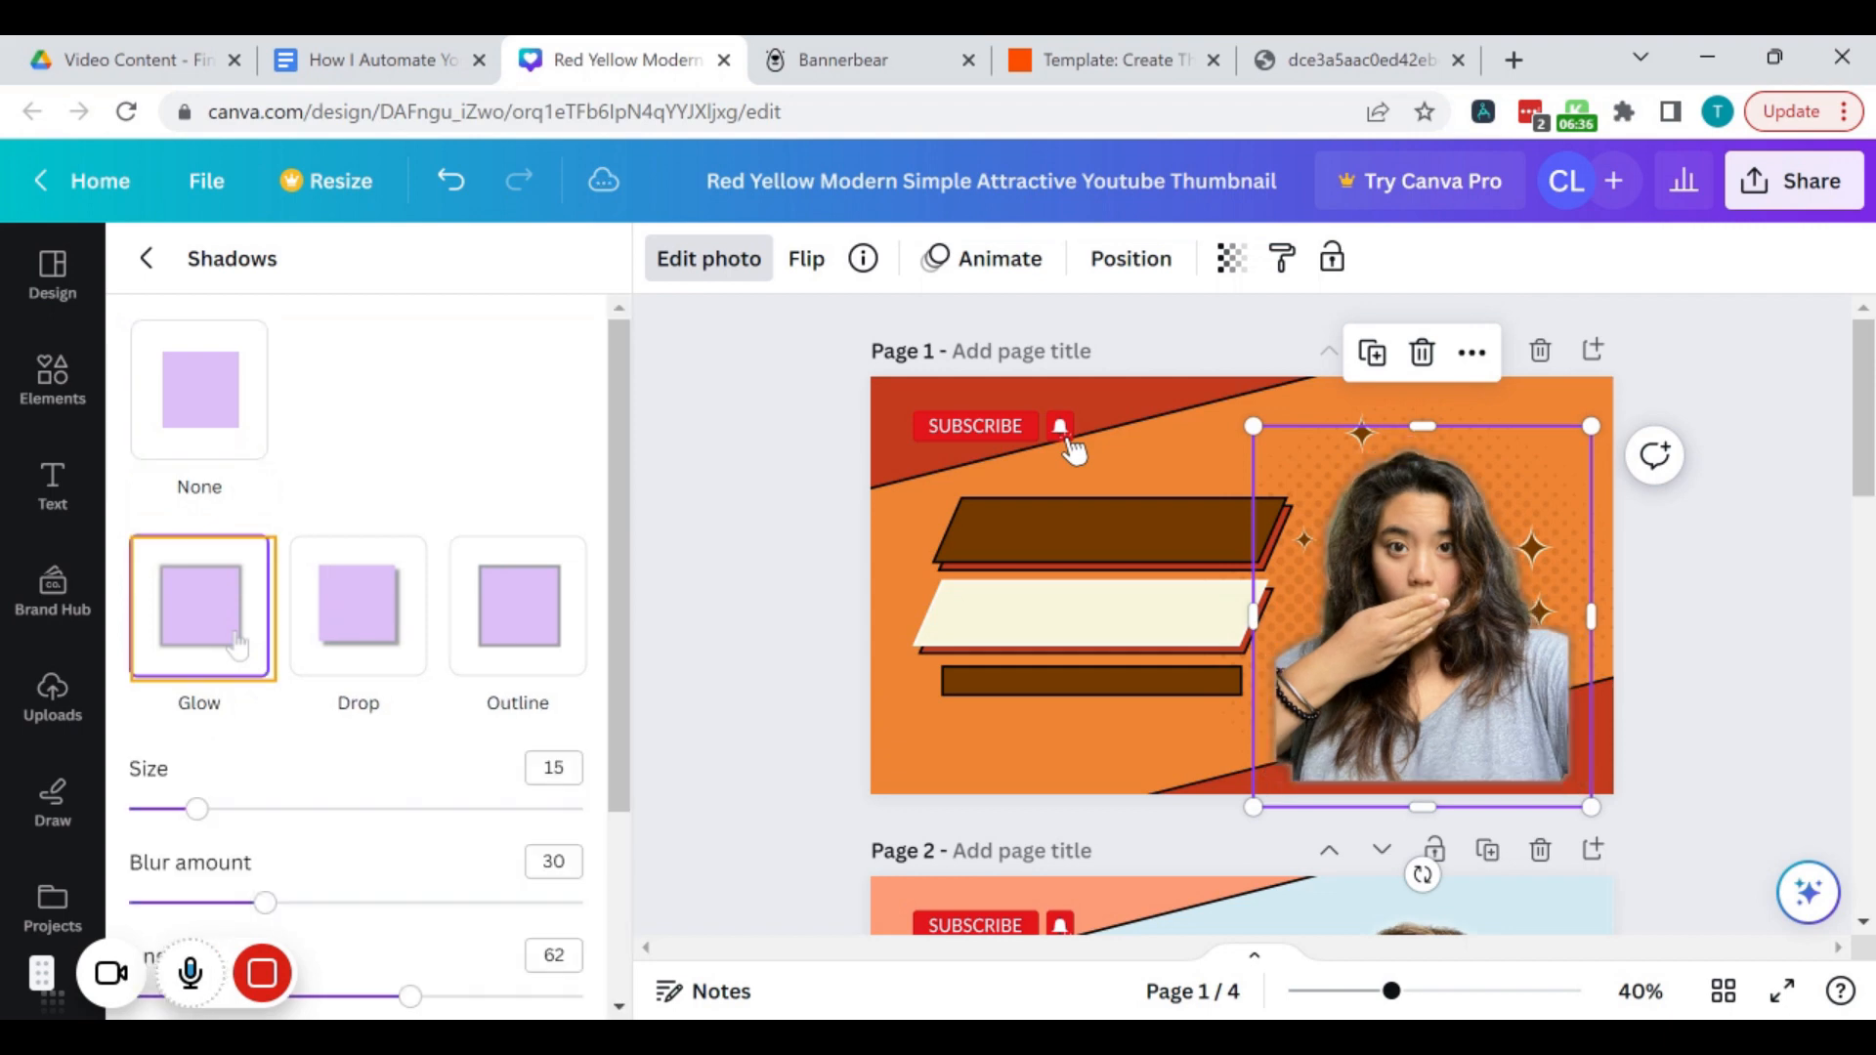
# Step: Set the photo's glow color to white (#FFFFFF) and lock the photo again
pyautogui.scroll(-3, 356, 704)
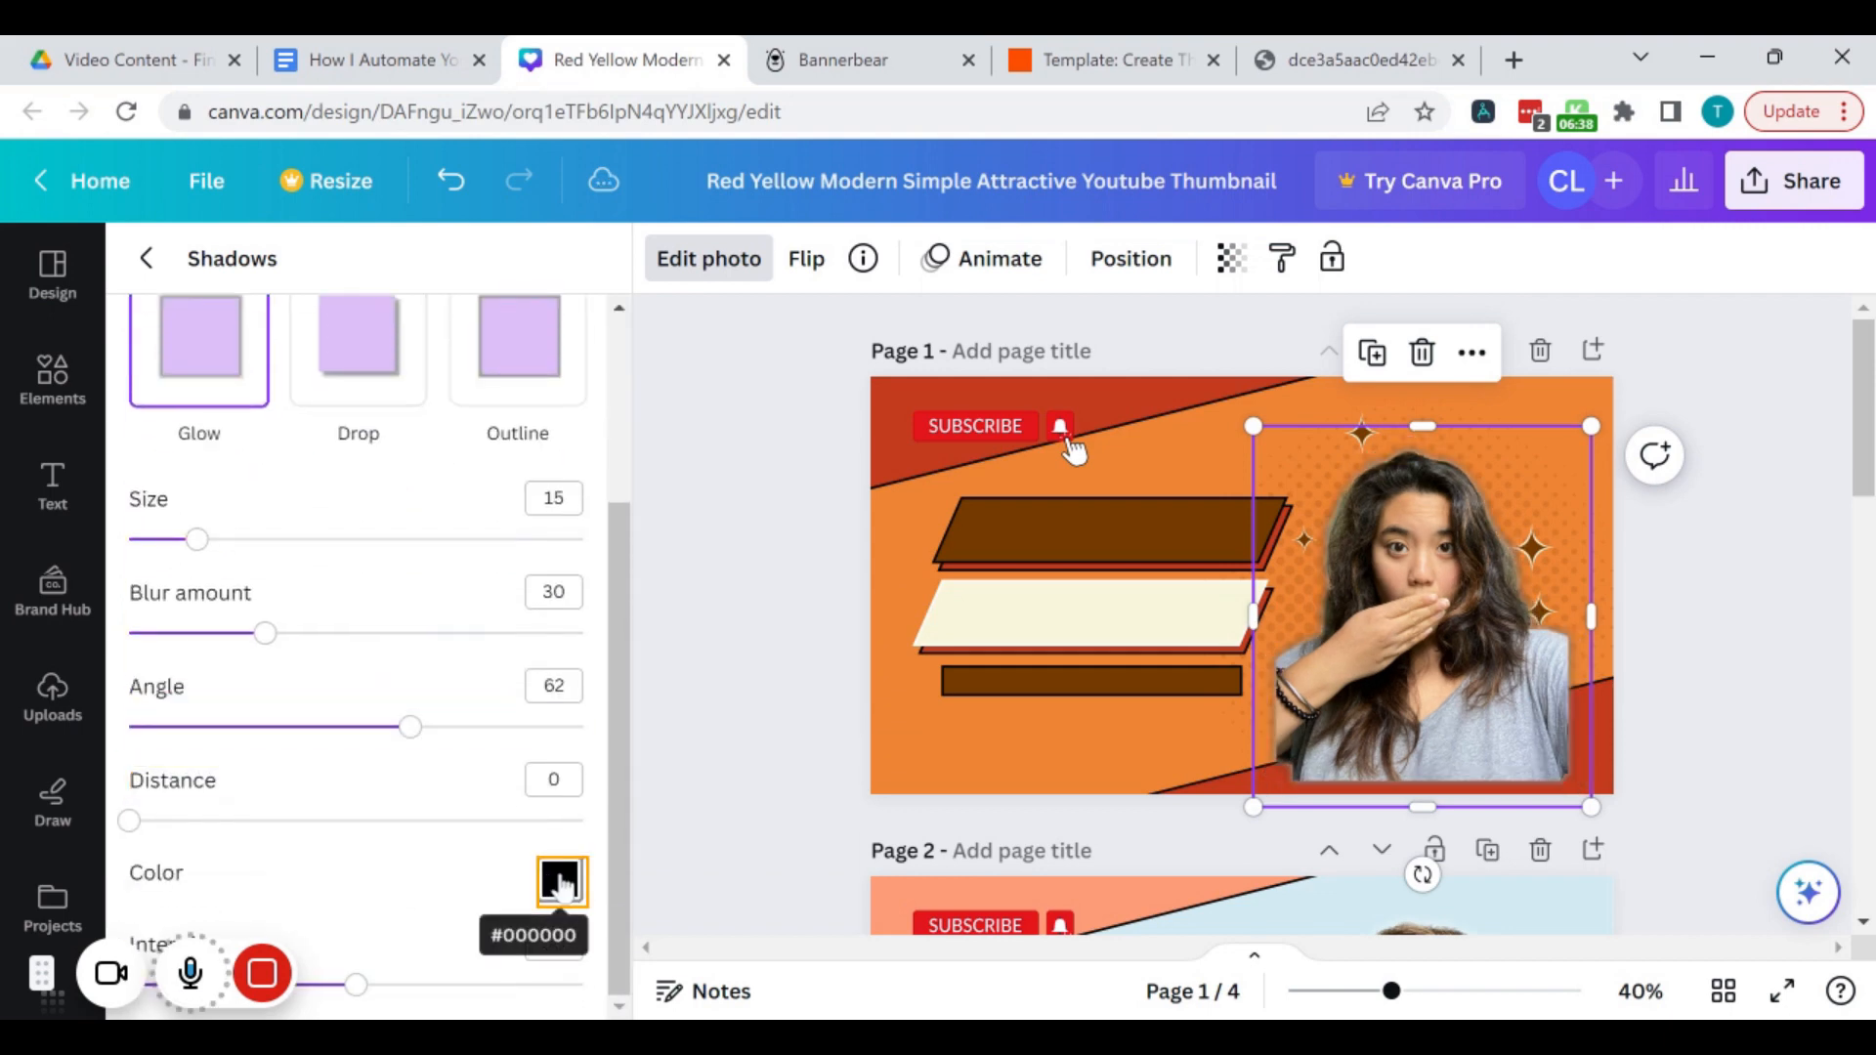
pyautogui.click(559, 880)
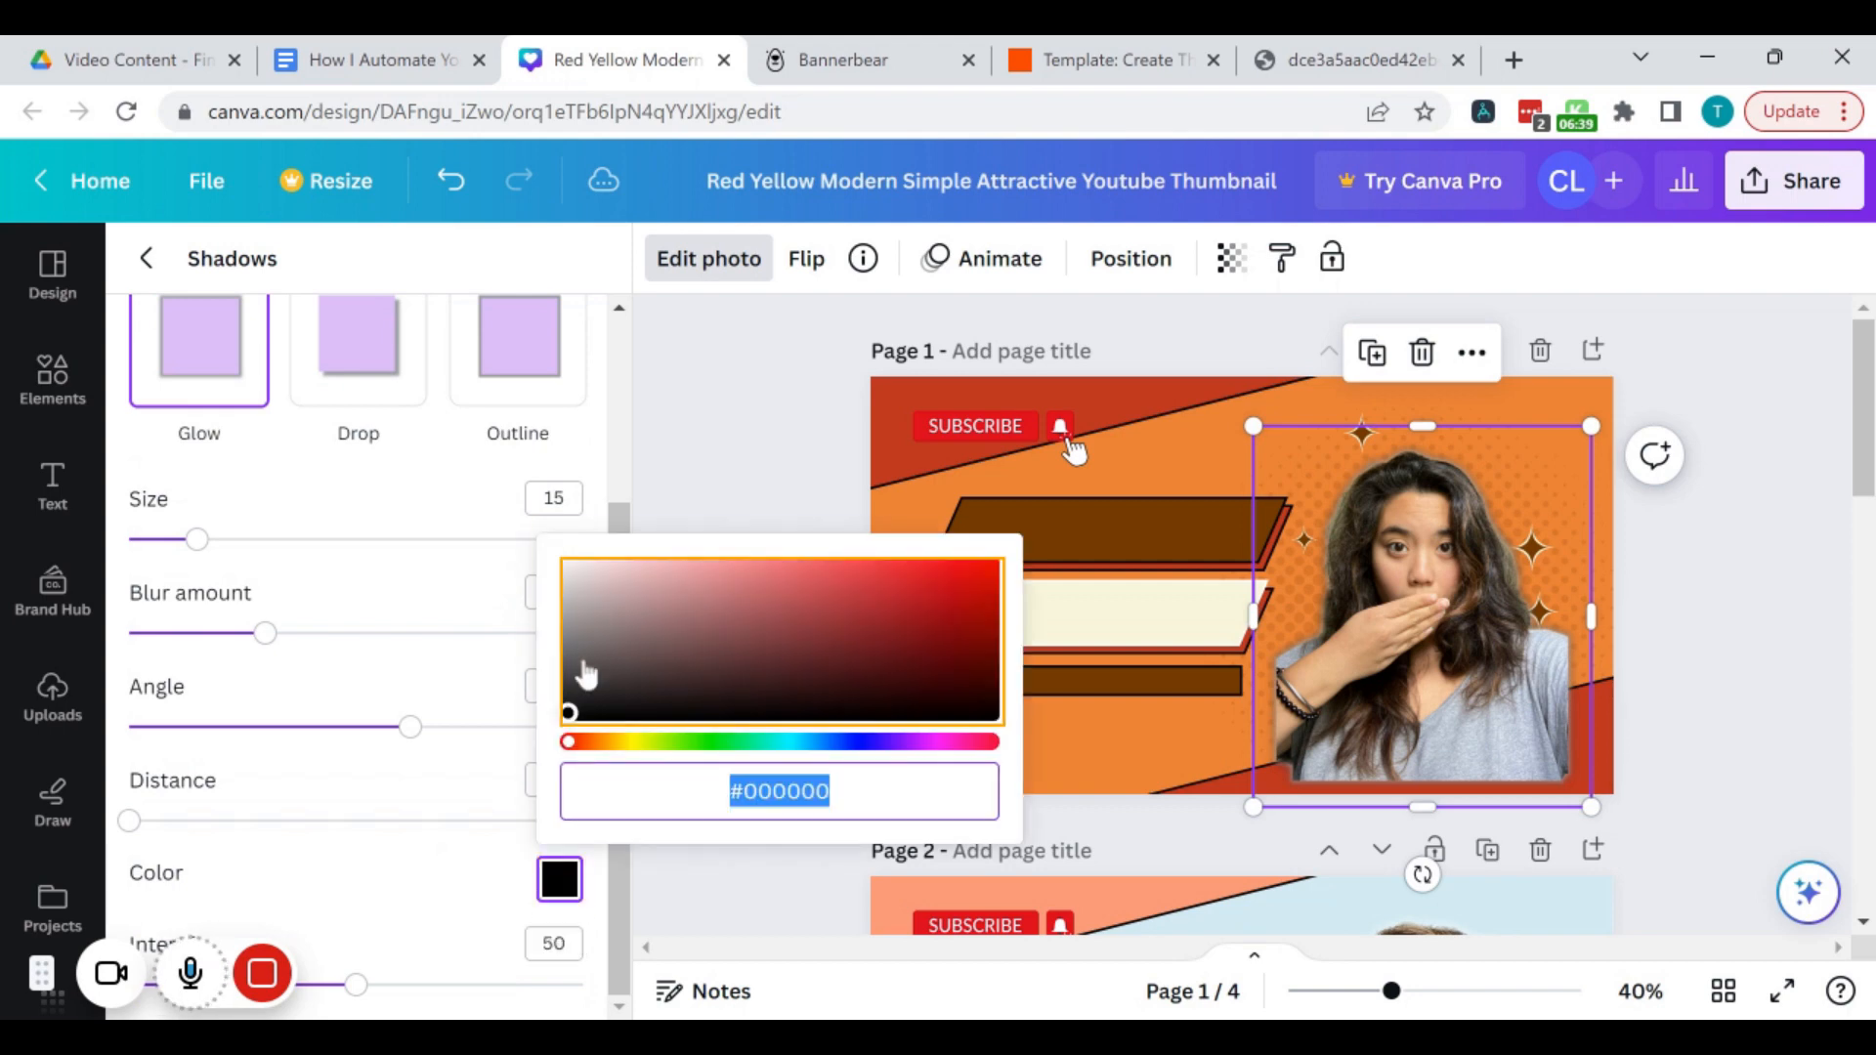
pyautogui.moveTo(569, 562); pyautogui.dragTo(568, 564)
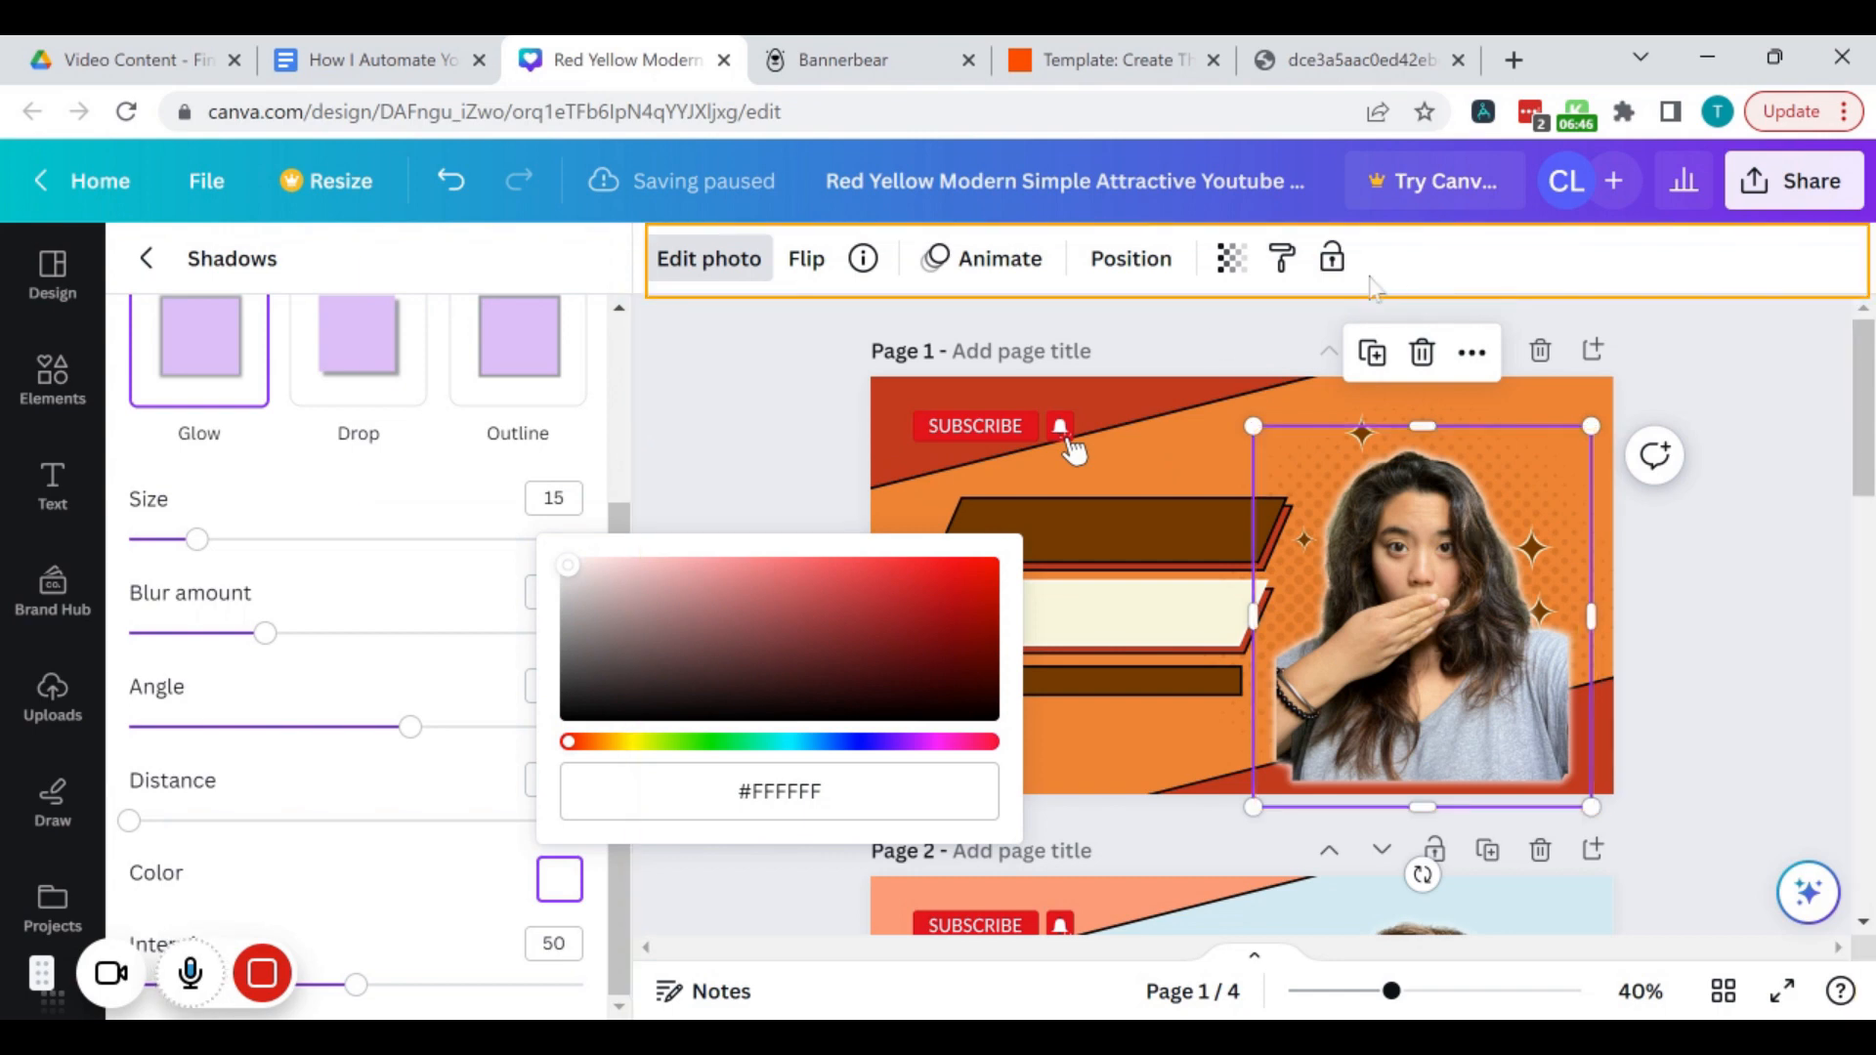
pyautogui.click(1331, 259)
pyautogui.scroll(-3, 1241, 616)
pyautogui.scroll(2, 1072, 749)
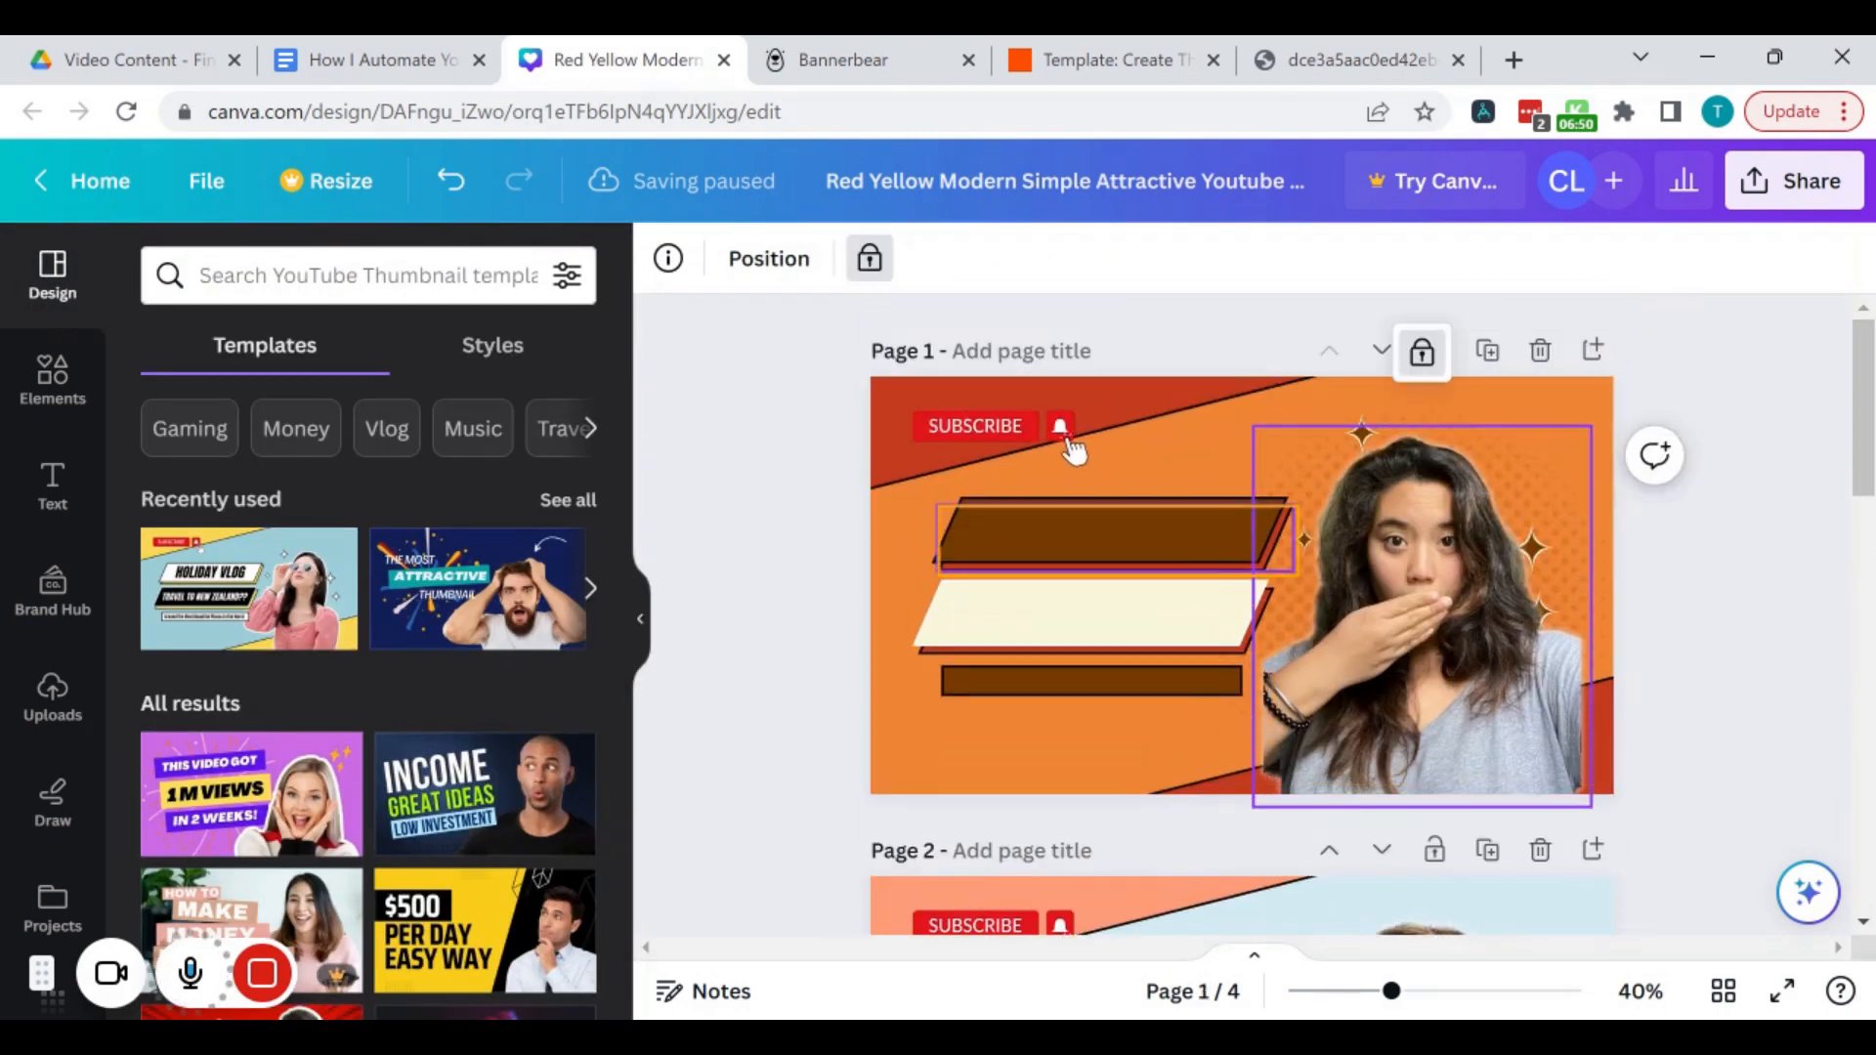
# Step: Compare the layouts, text banners and cut-out photos of the thumbnails on pages 2 and 3
pyautogui.scroll(-5, 1070, 427)
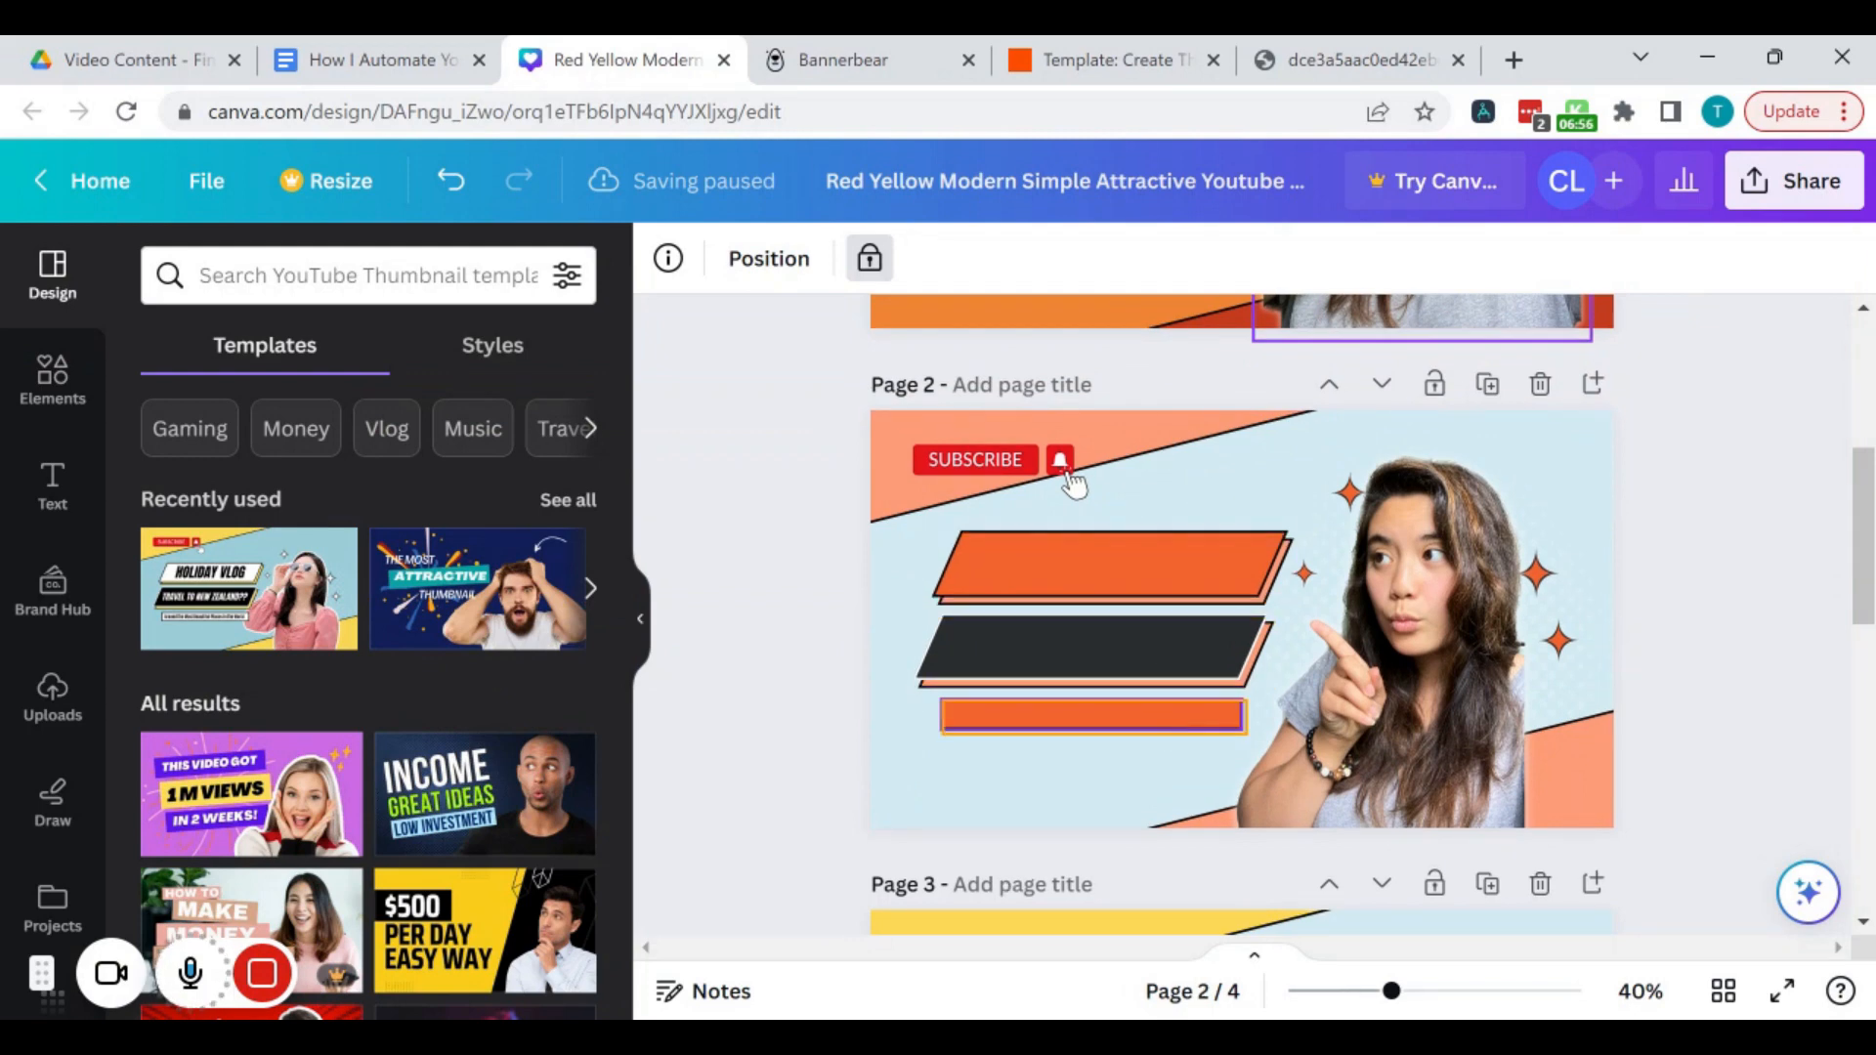
pyautogui.scroll(-3, 1073, 460)
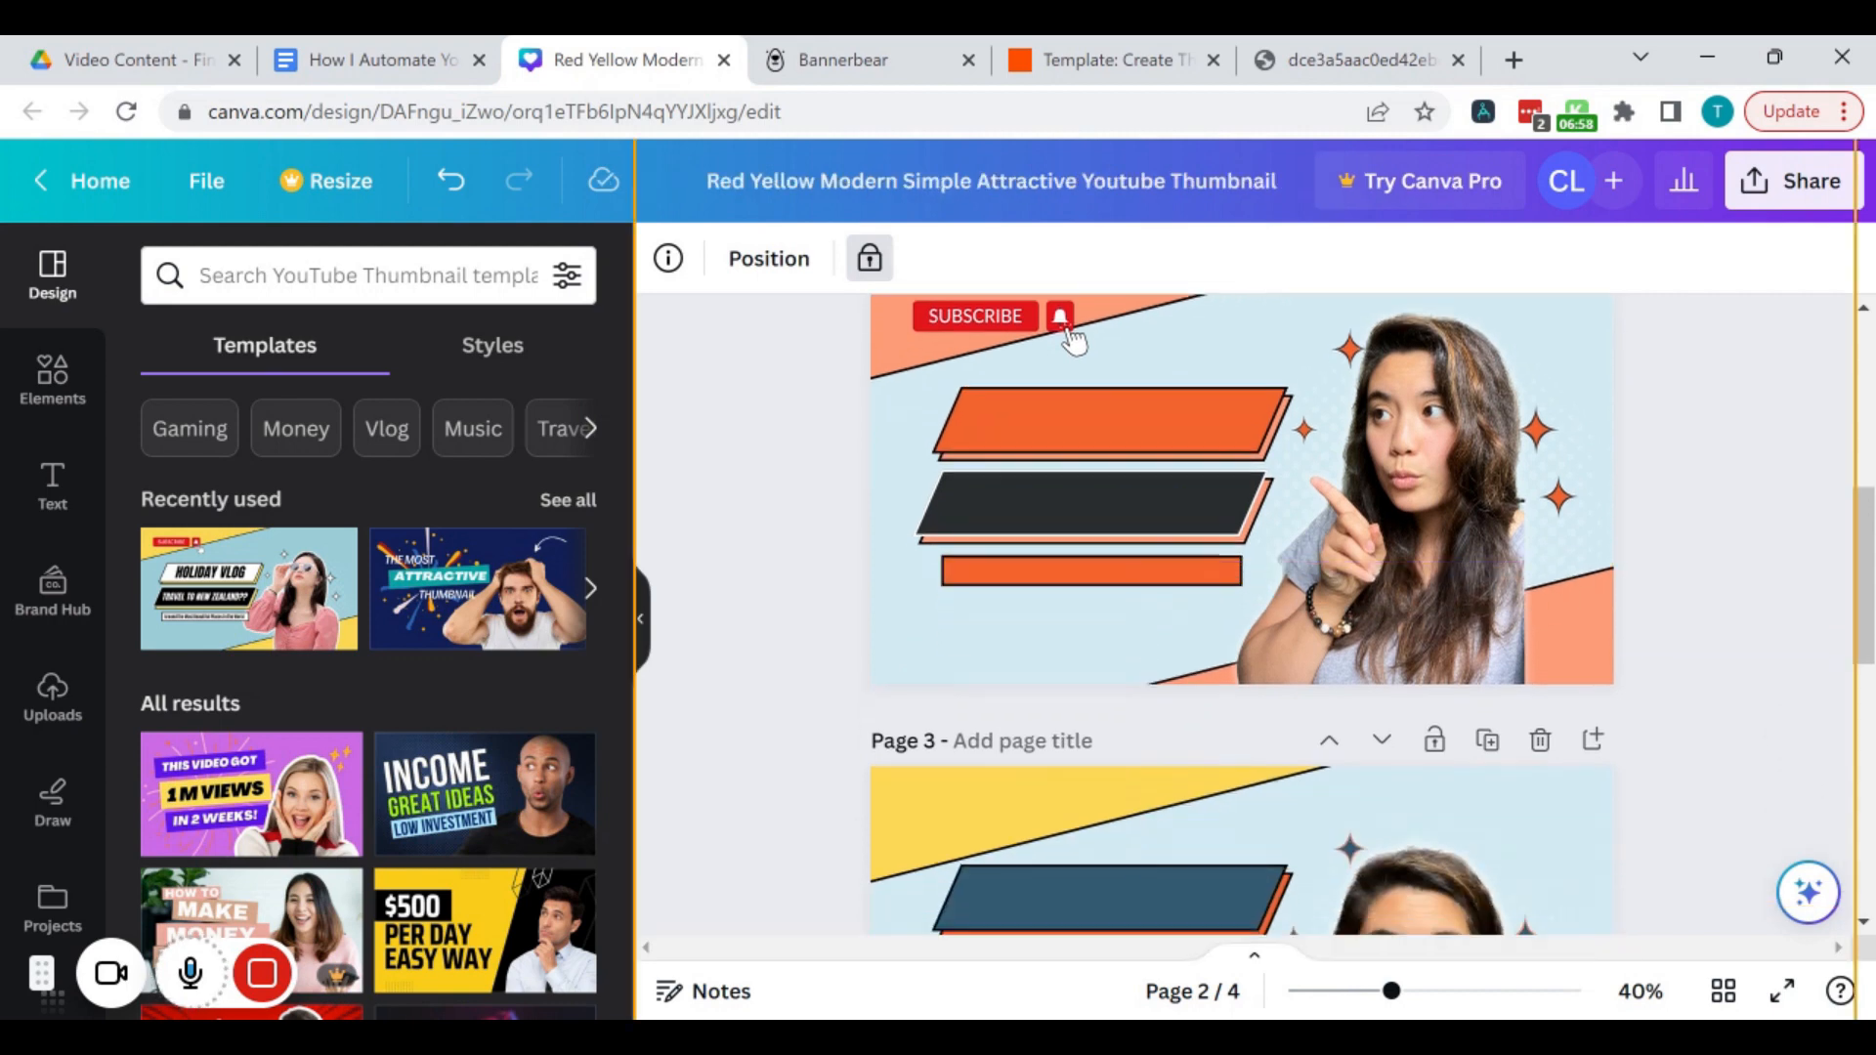
pyautogui.scroll(2, 1065, 547)
pyautogui.click(1093, 744)
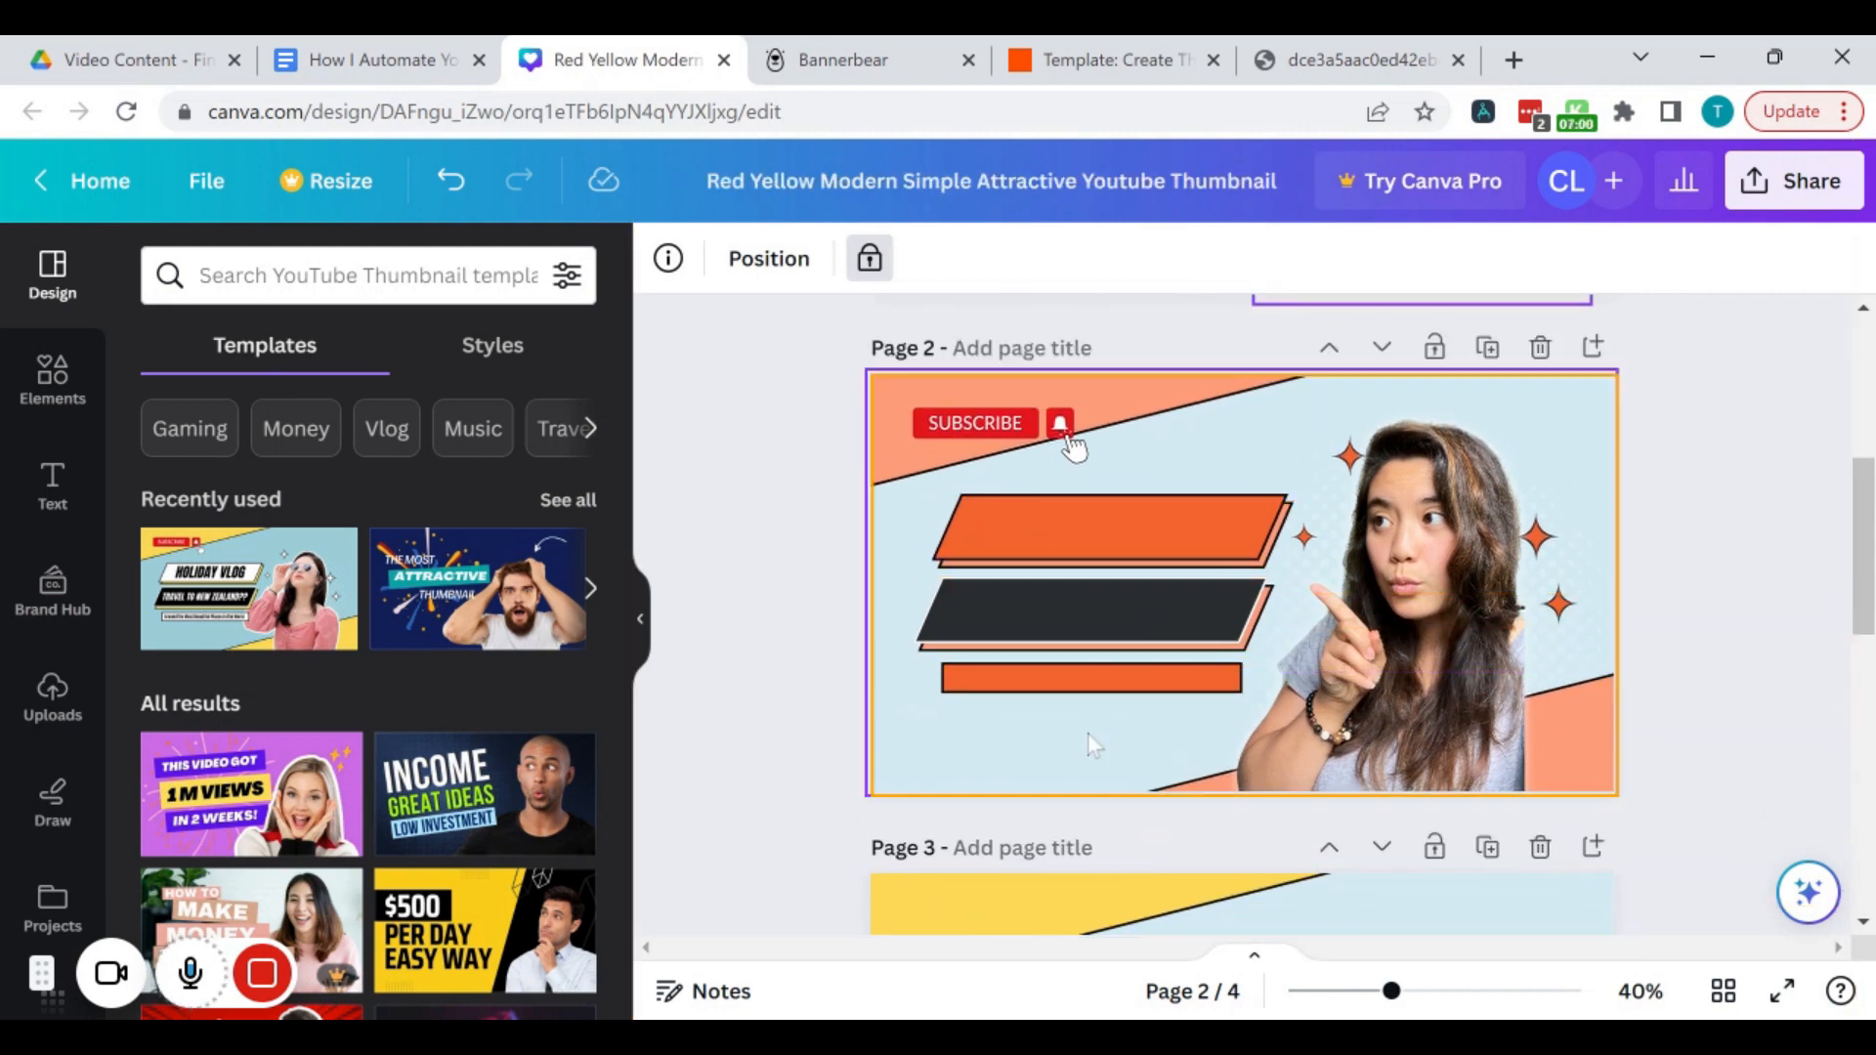
pyautogui.scroll(-10, 1093, 744)
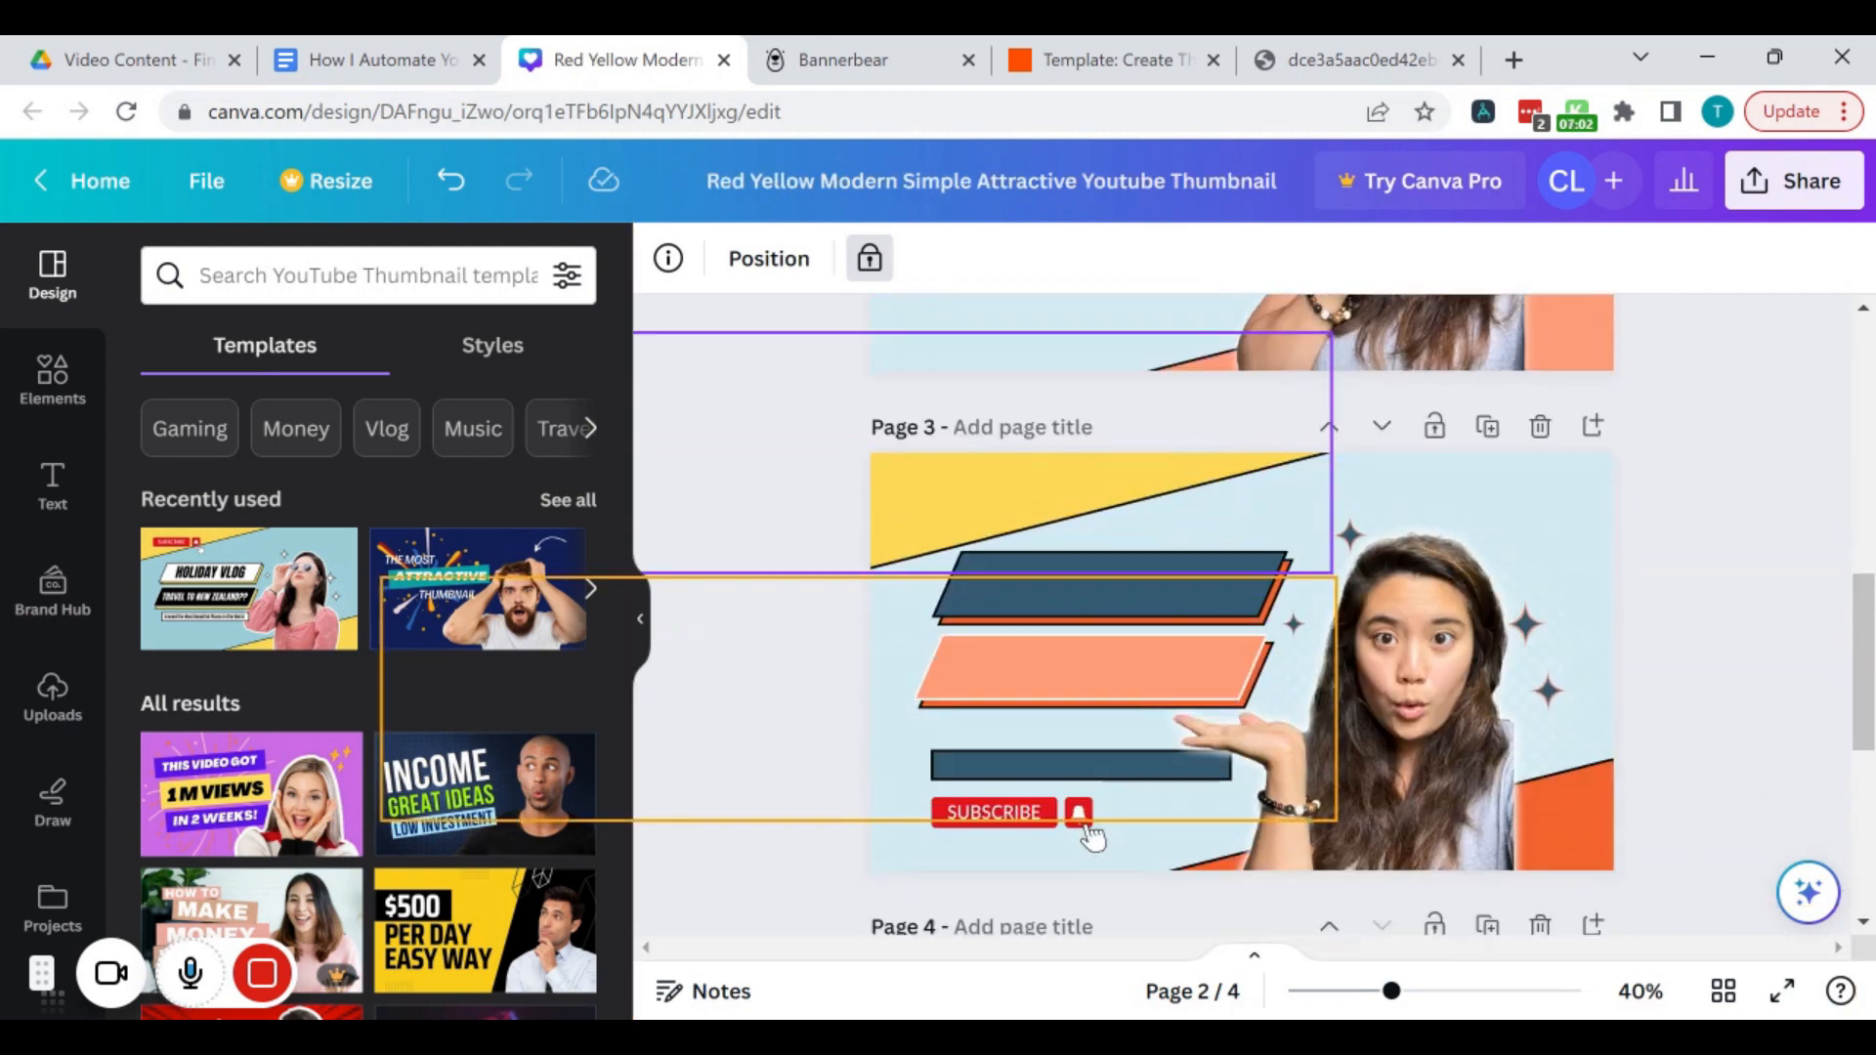
pyautogui.scroll(11, 1093, 745)
pyautogui.click(1093, 744)
pyautogui.click(850, 664)
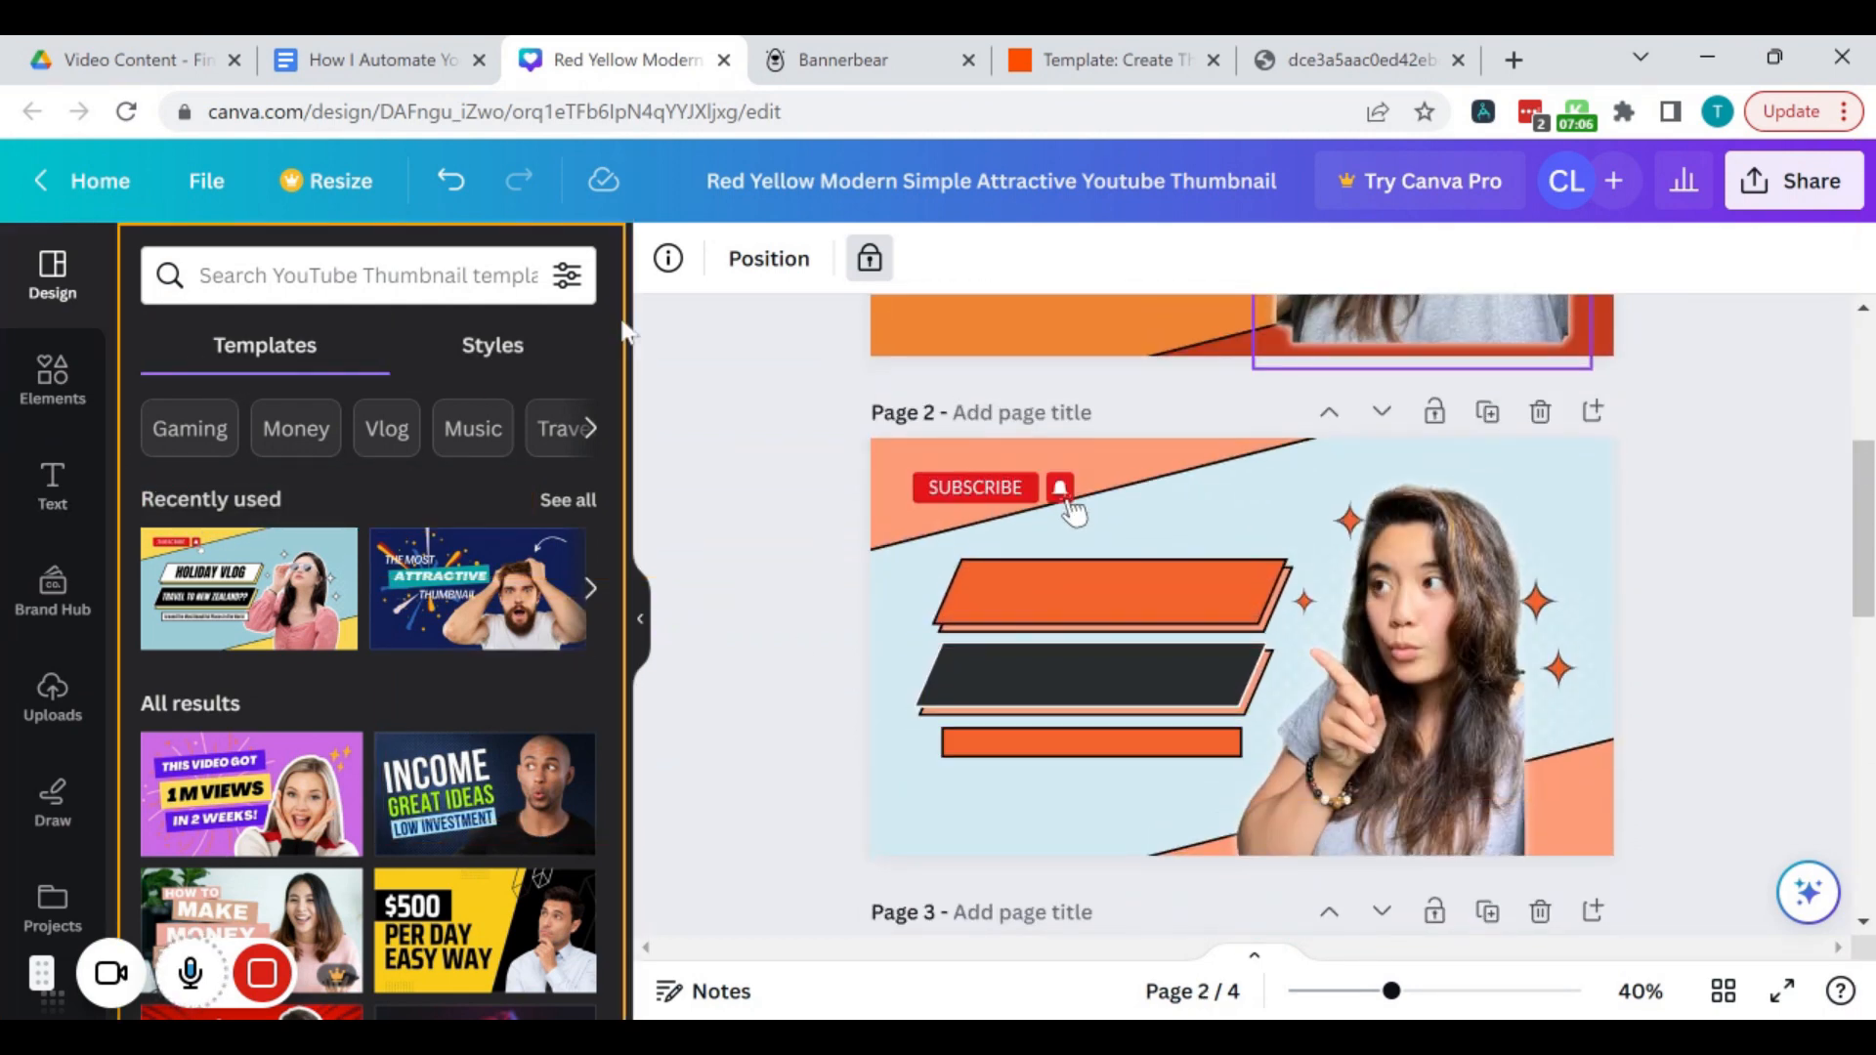
# Step: Show the available color styles and examine the color schemes used across the thumbnail pages
pyautogui.click(502, 343)
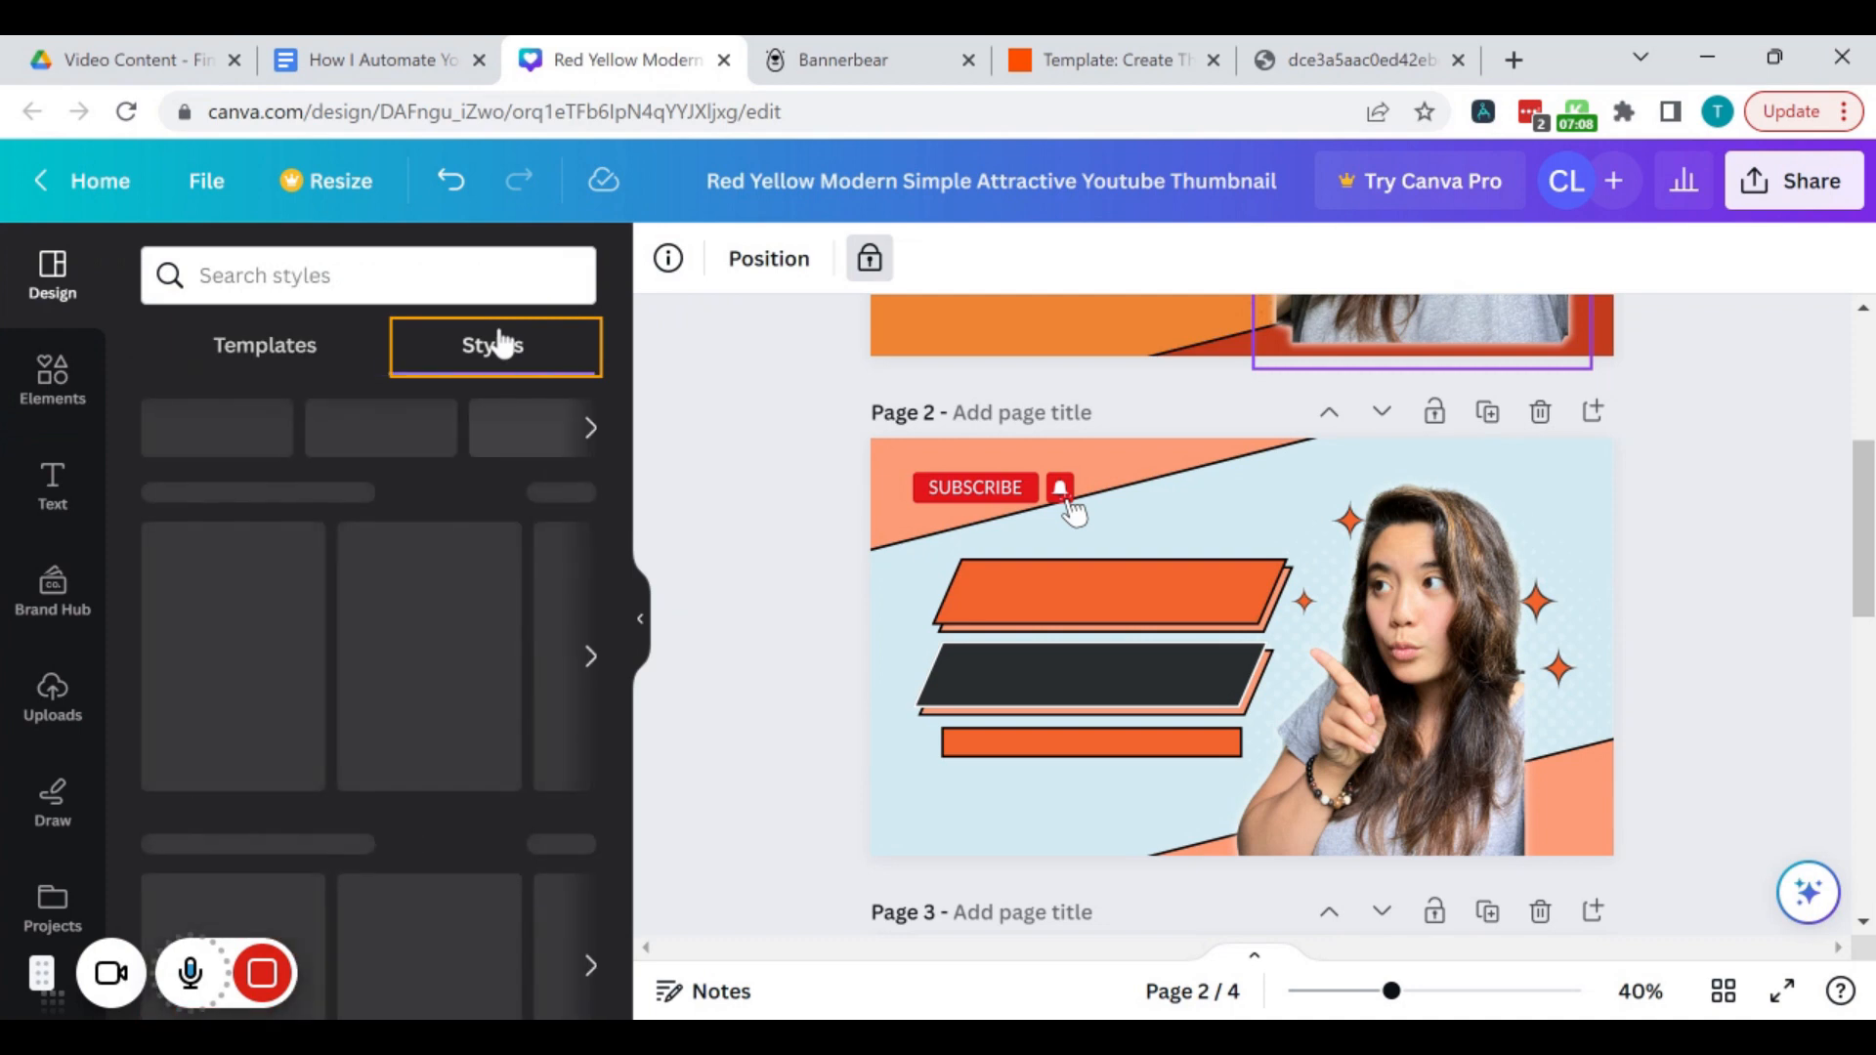
pyautogui.scroll(-1, 451, 931)
pyautogui.scroll(-2, 452, 931)
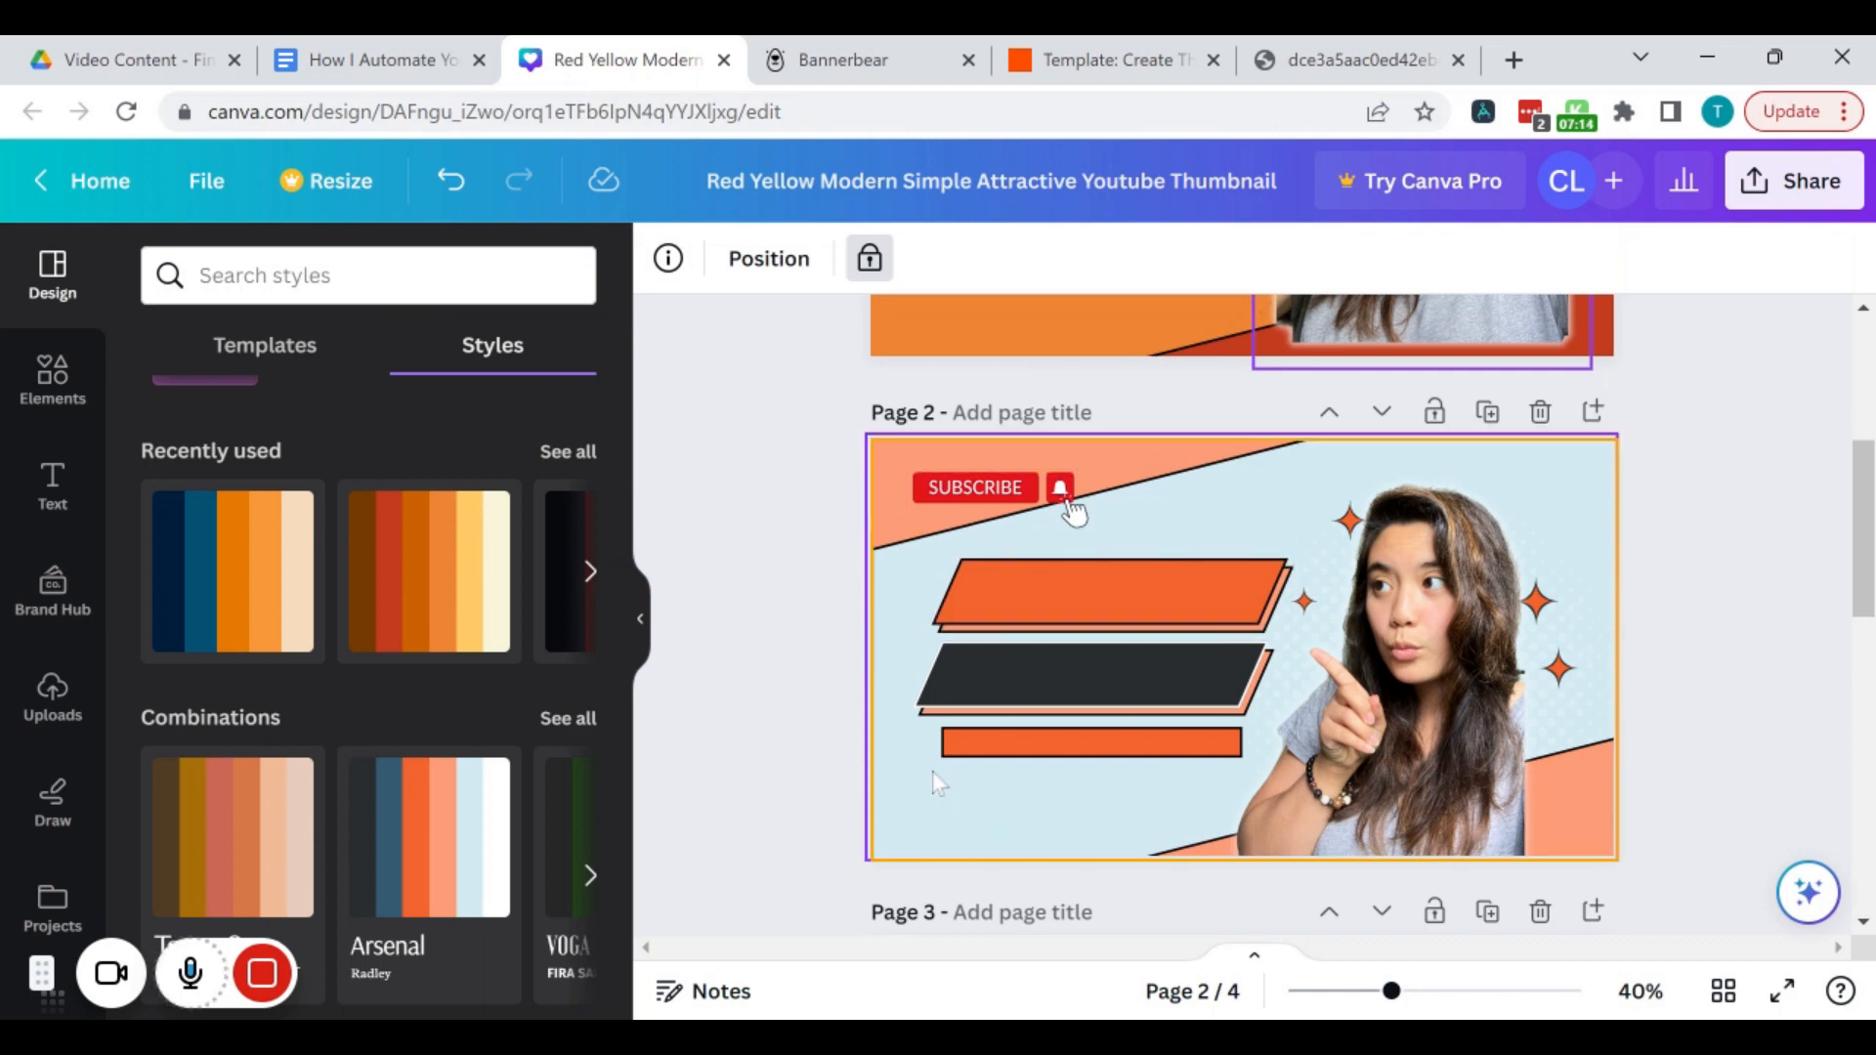
pyautogui.scroll(-5, 934, 779)
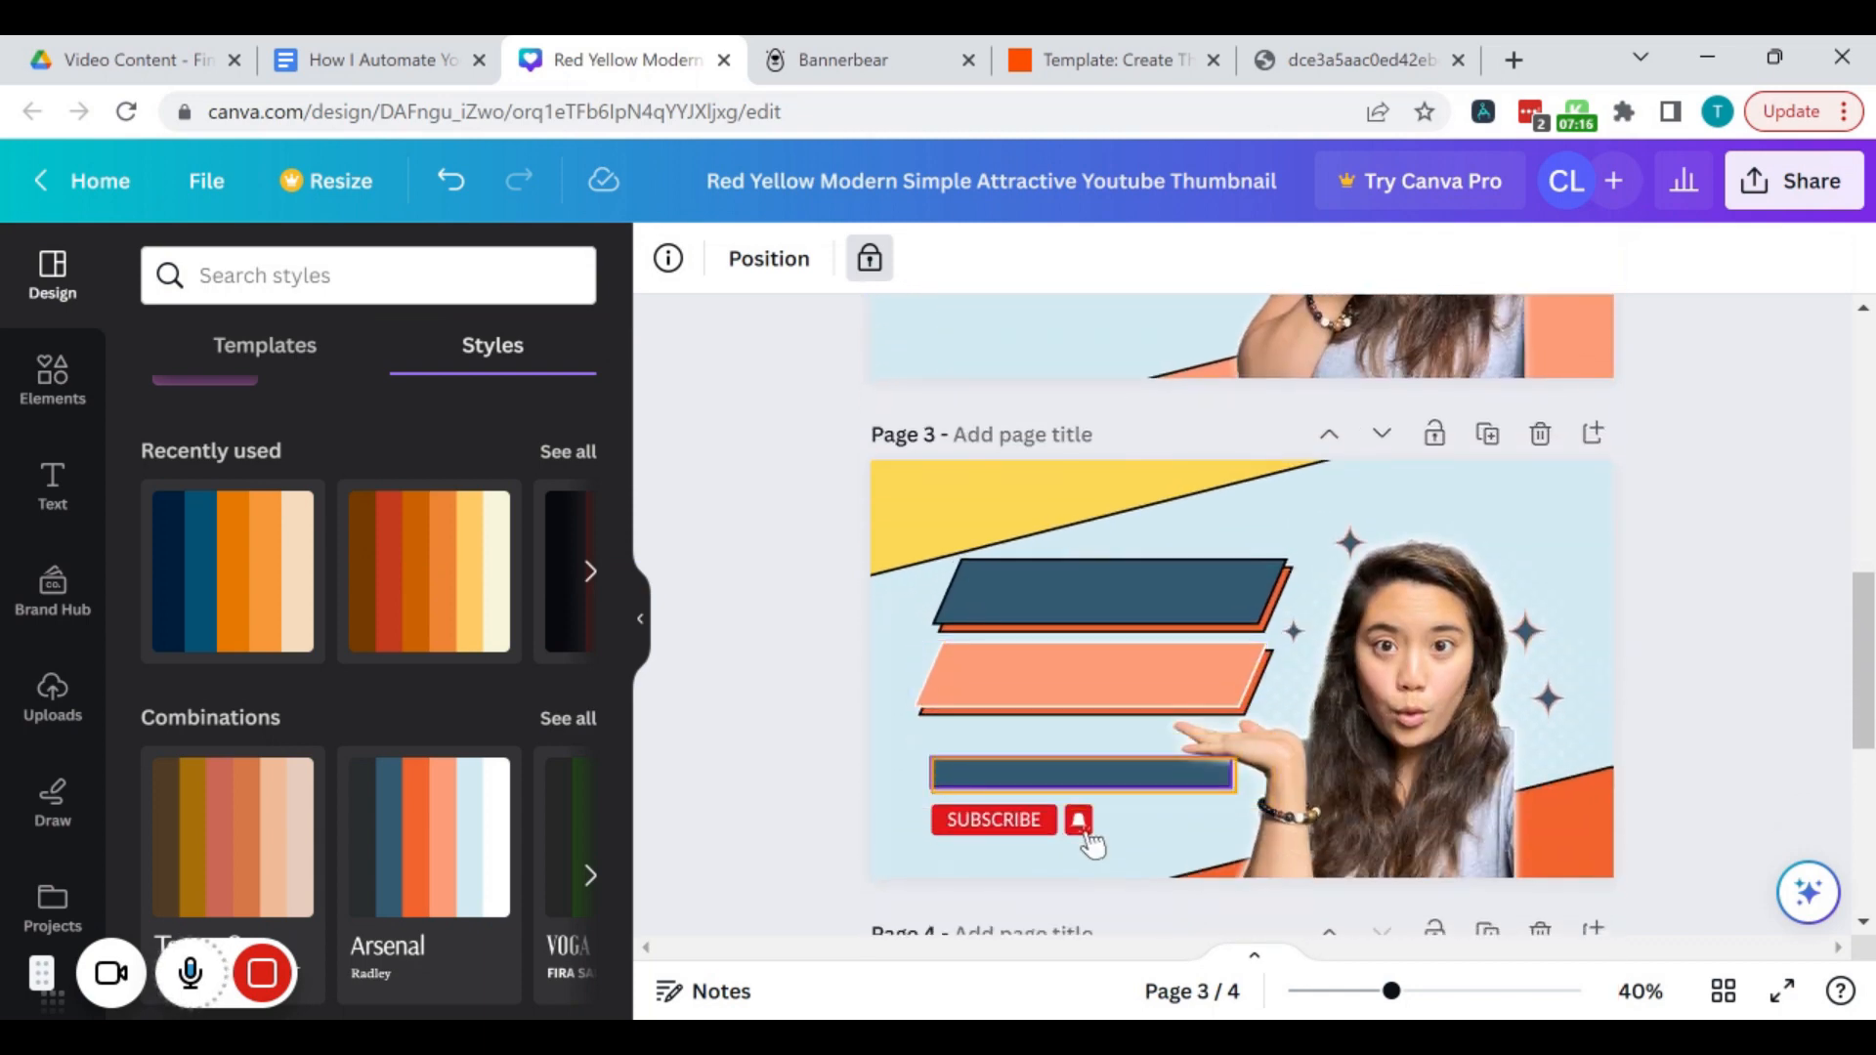
pyautogui.scroll(10, 1086, 838)
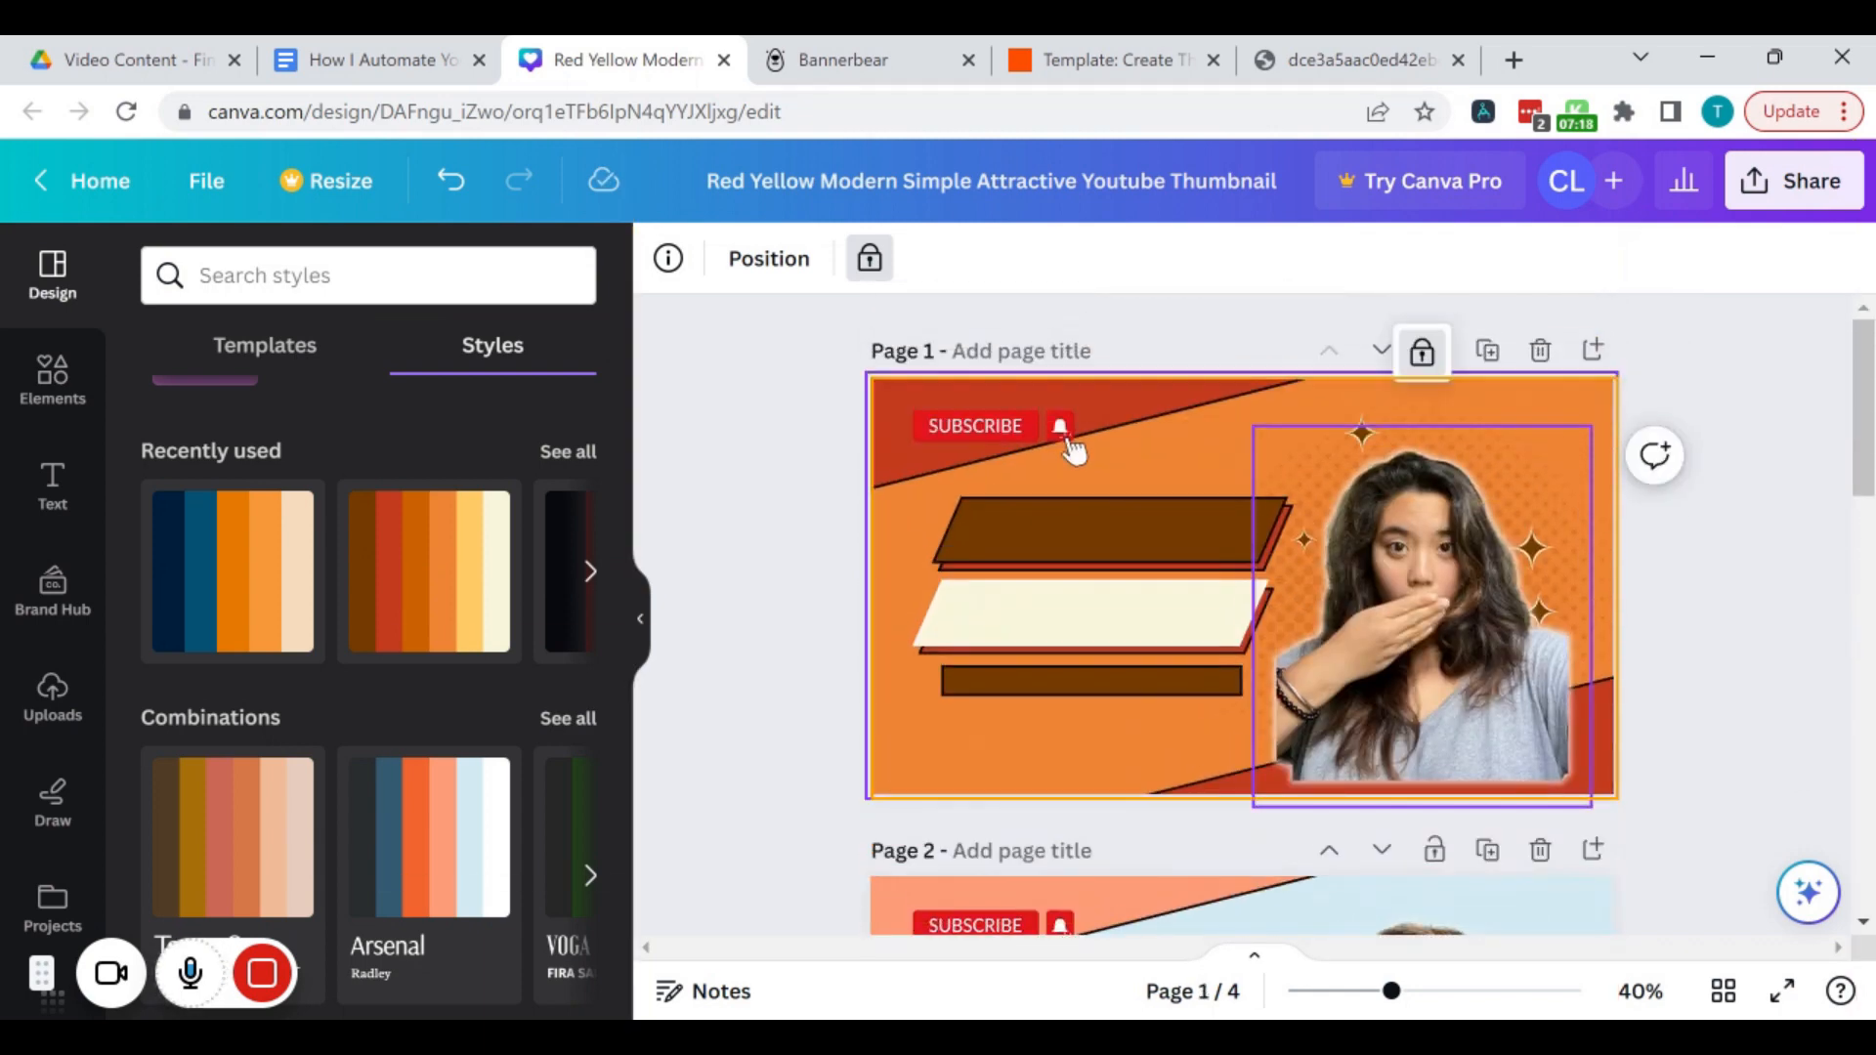
pyautogui.scroll(-5, 1073, 450)
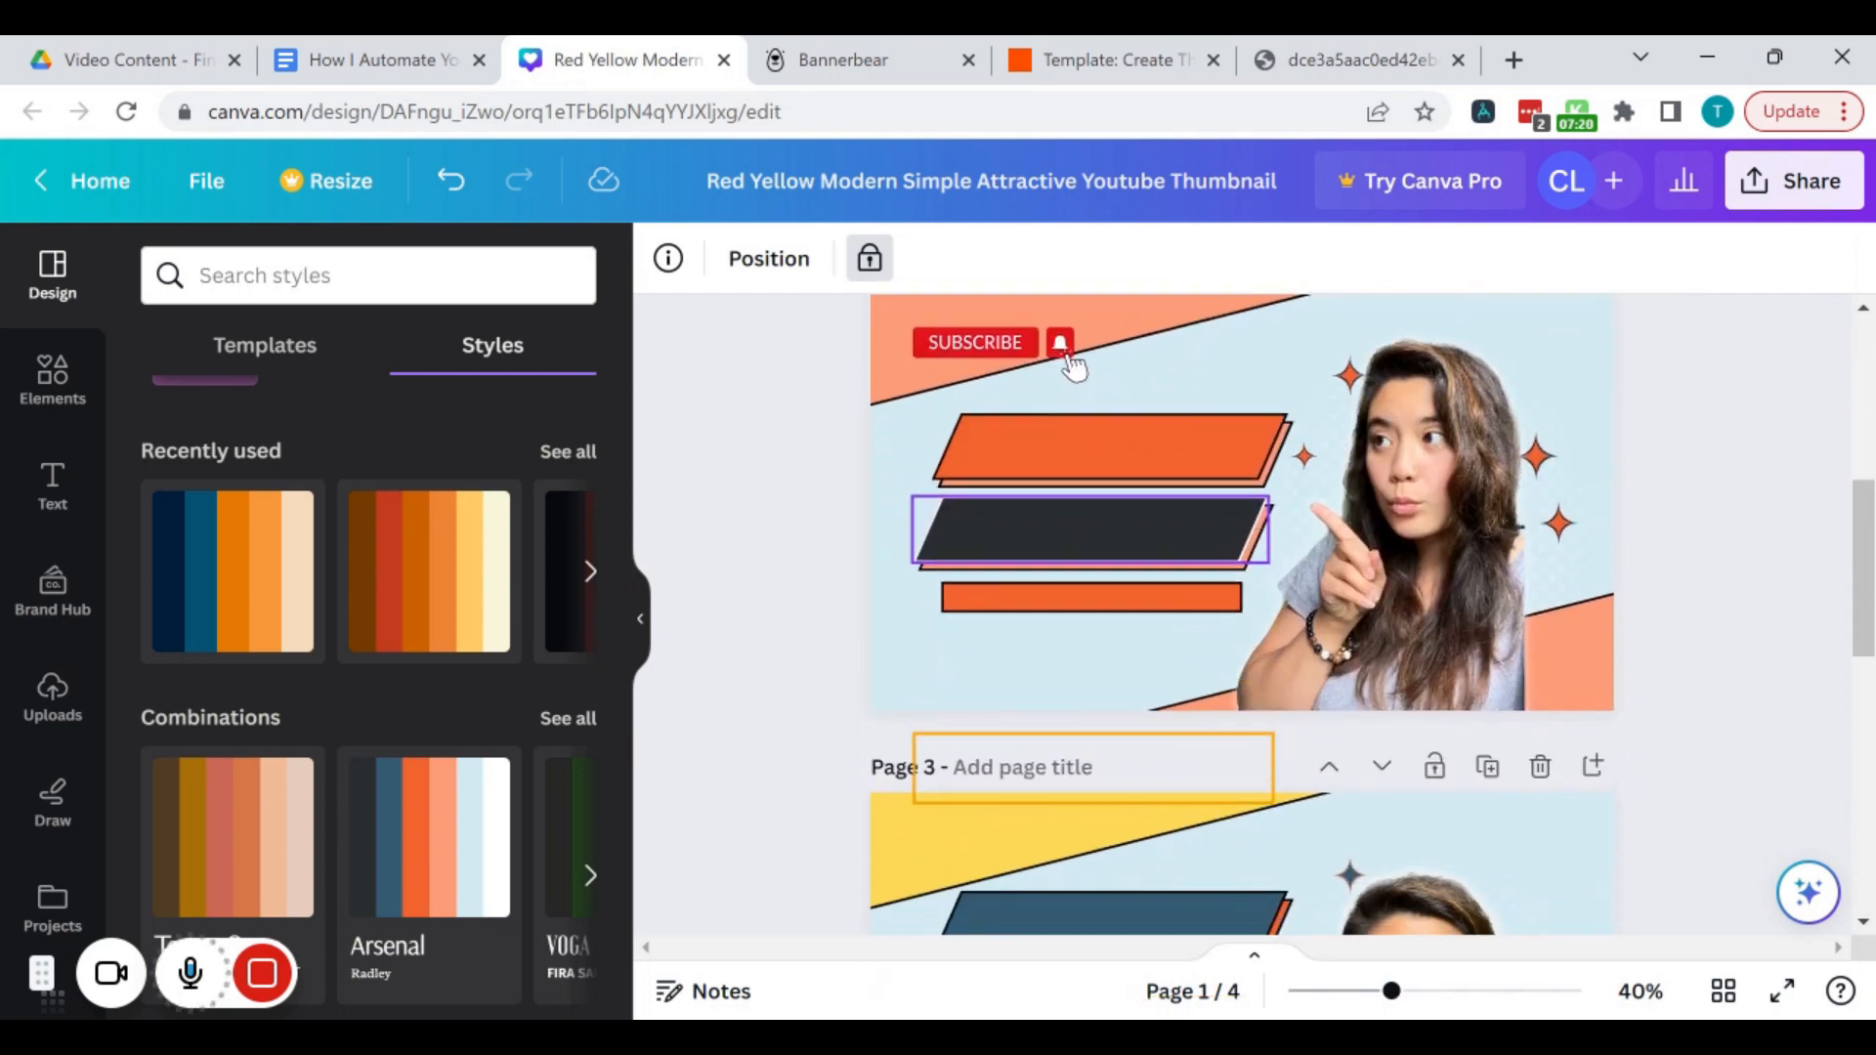
pyautogui.scroll(-3, 955, 617)
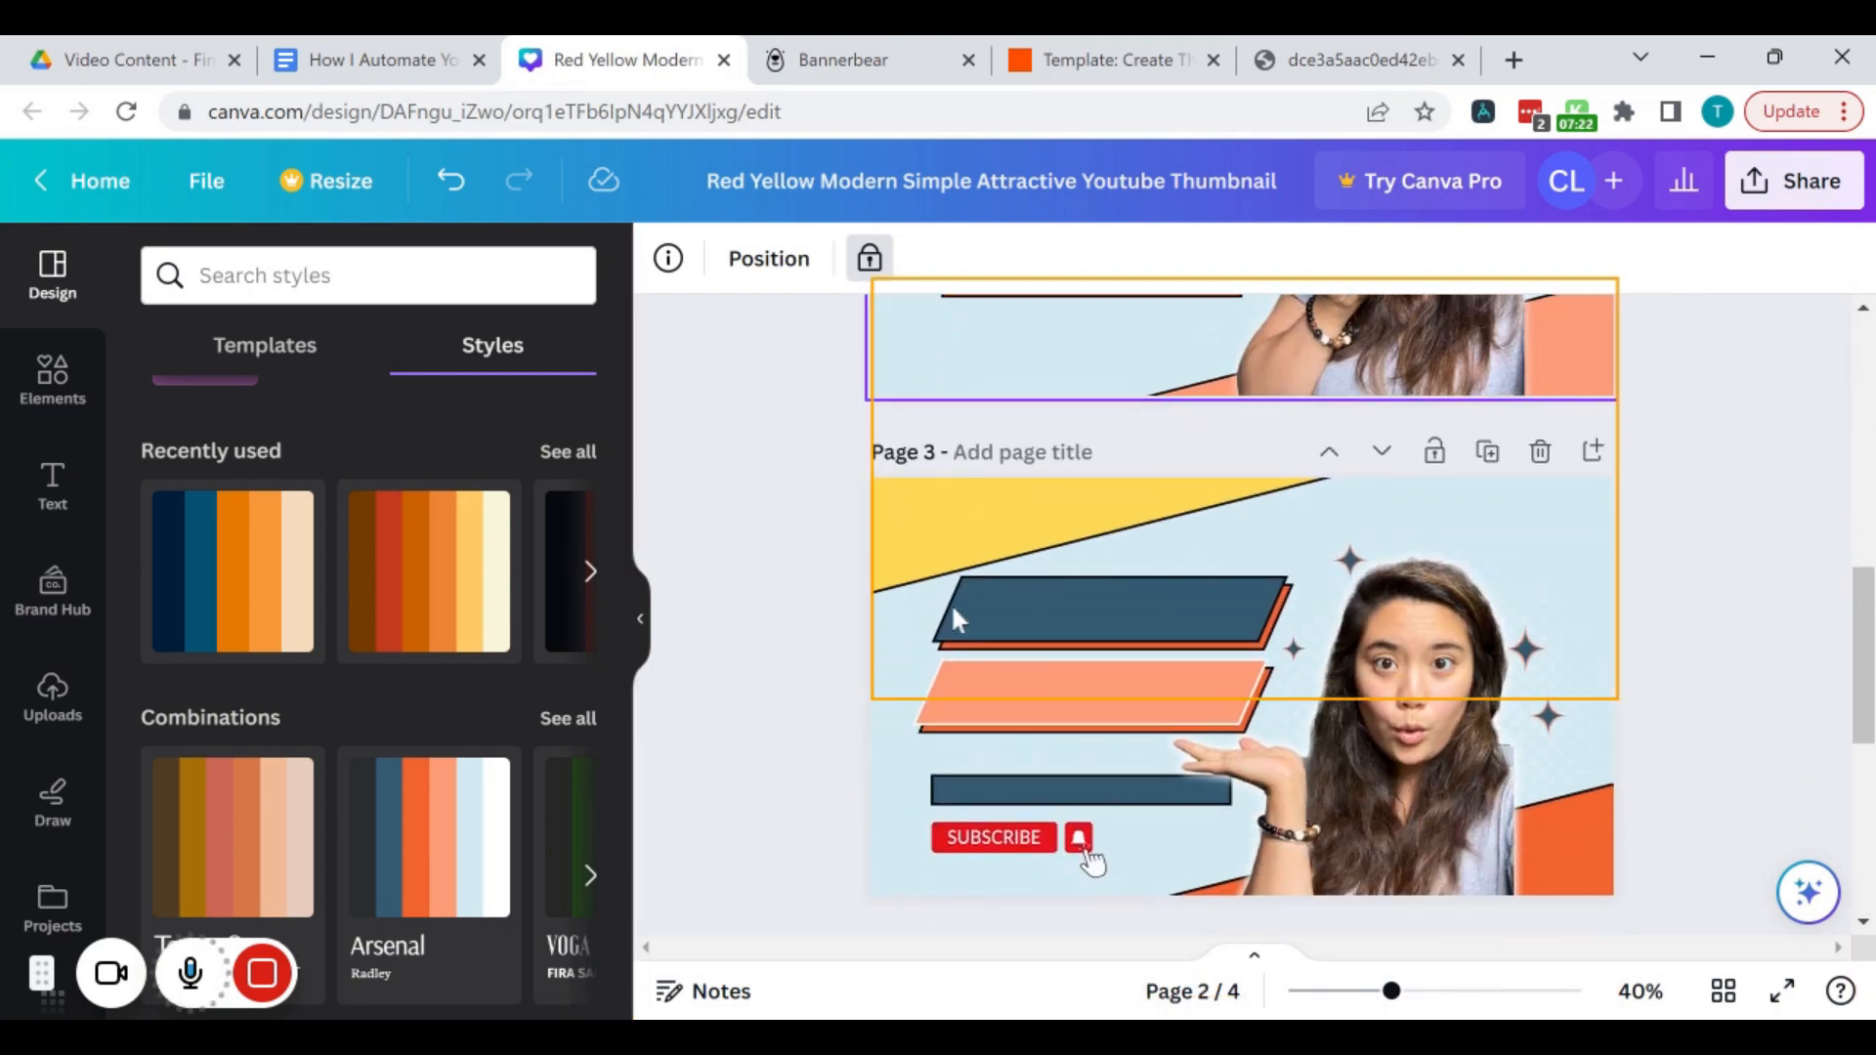
pyautogui.scroll(-4, 955, 617)
pyautogui.scroll(7, 955, 617)
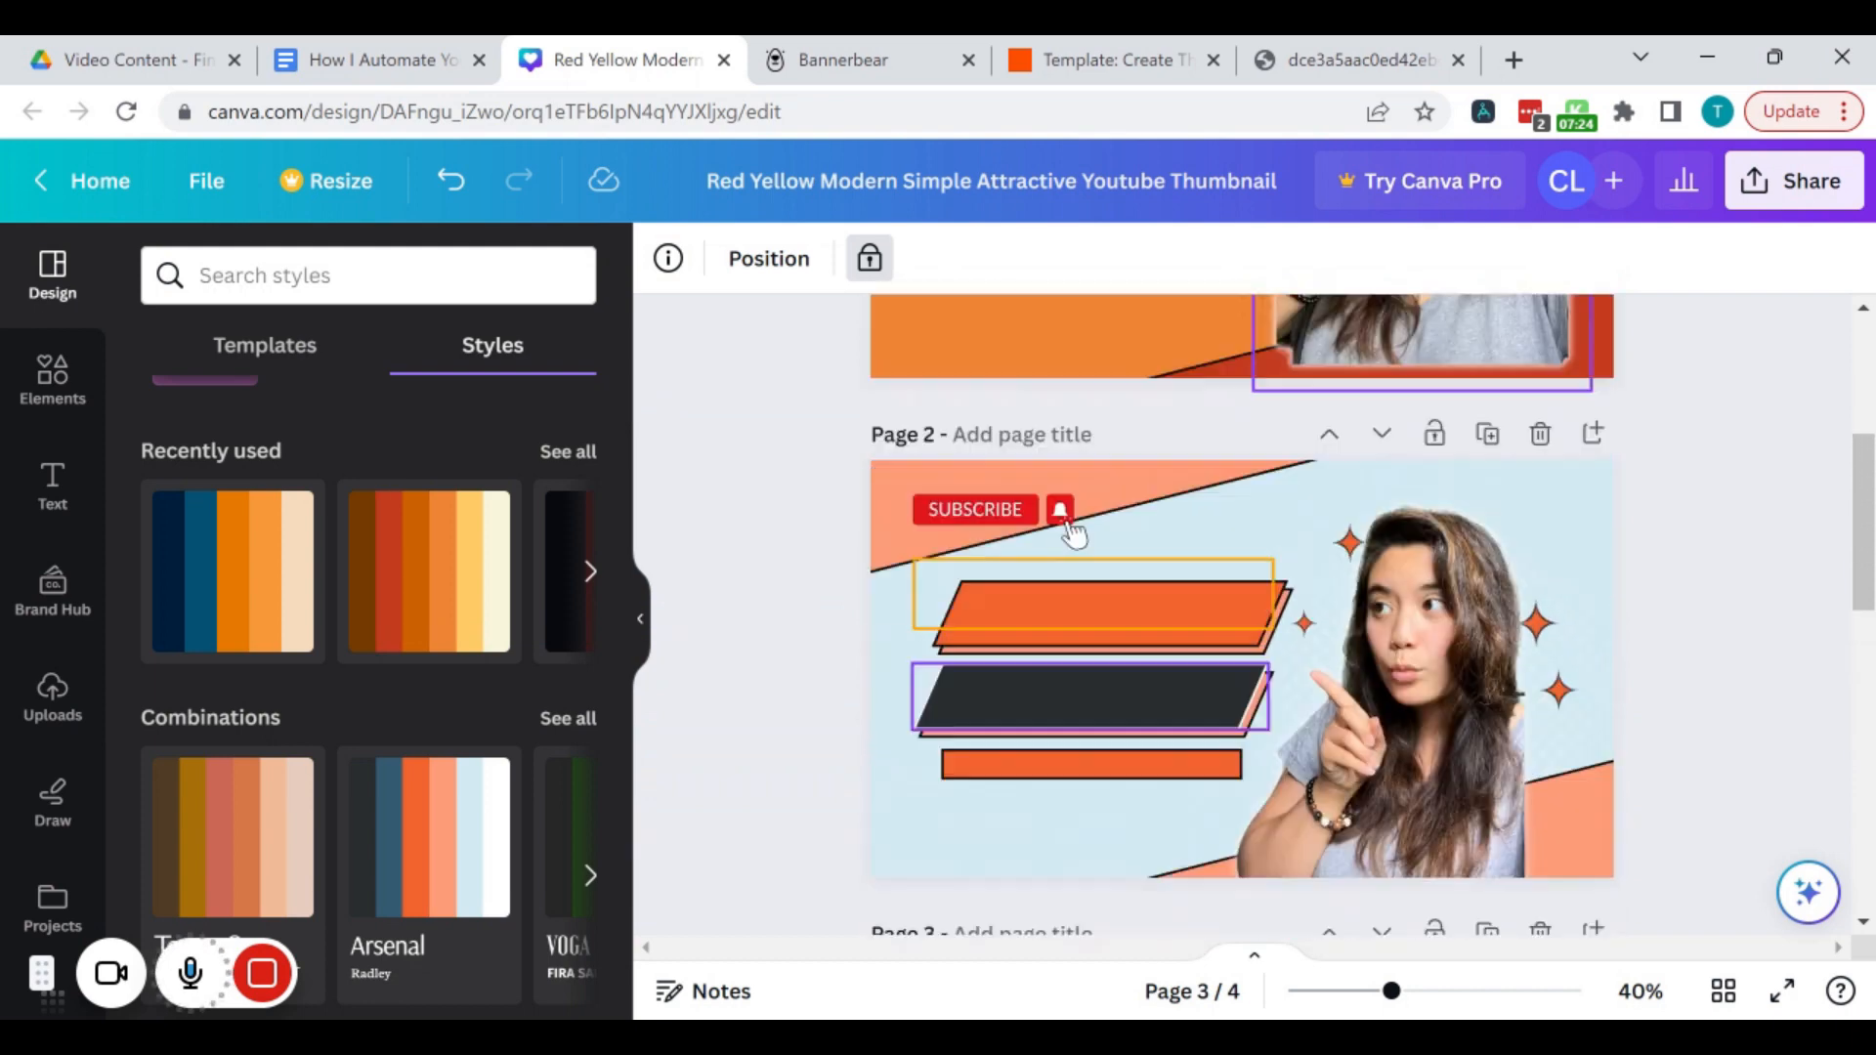
pyautogui.scroll(4, 1422, 352)
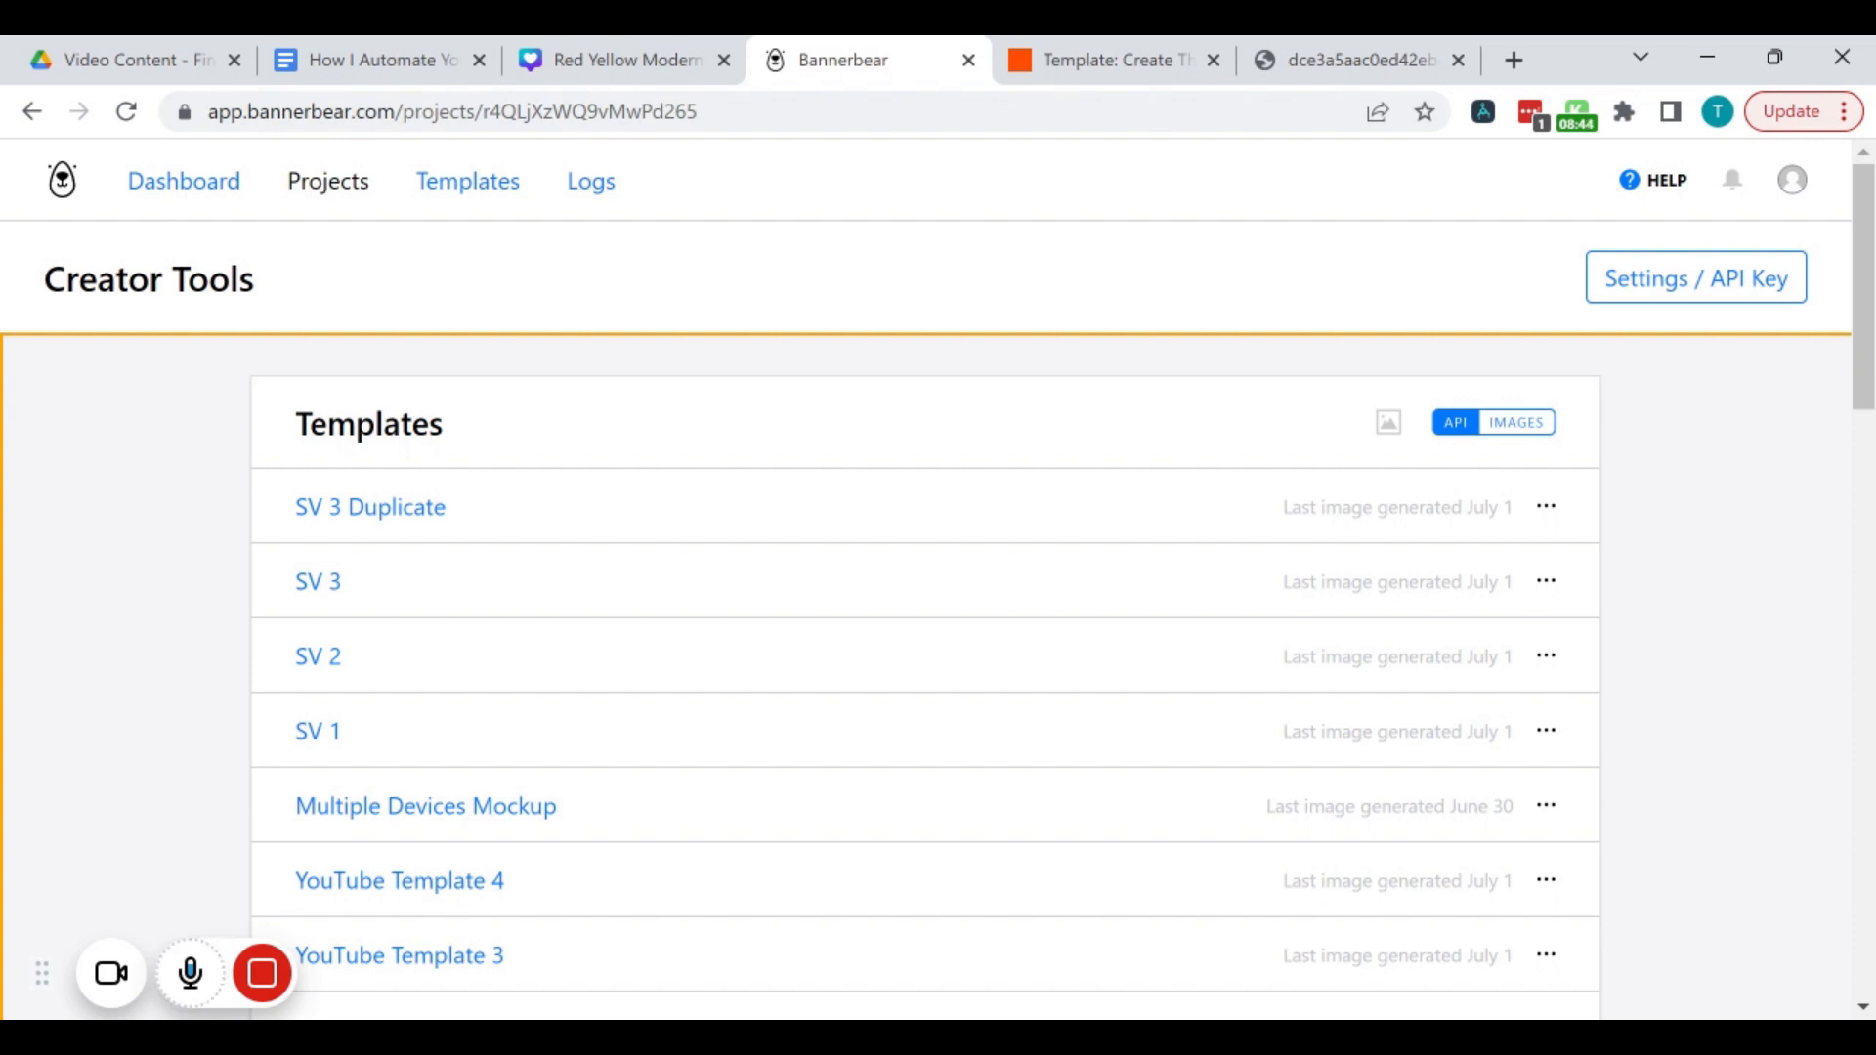
# Step: Open YouTube Template 1 from the Creator Tools project's template list
pyautogui.scroll(-3, 1717, 570)
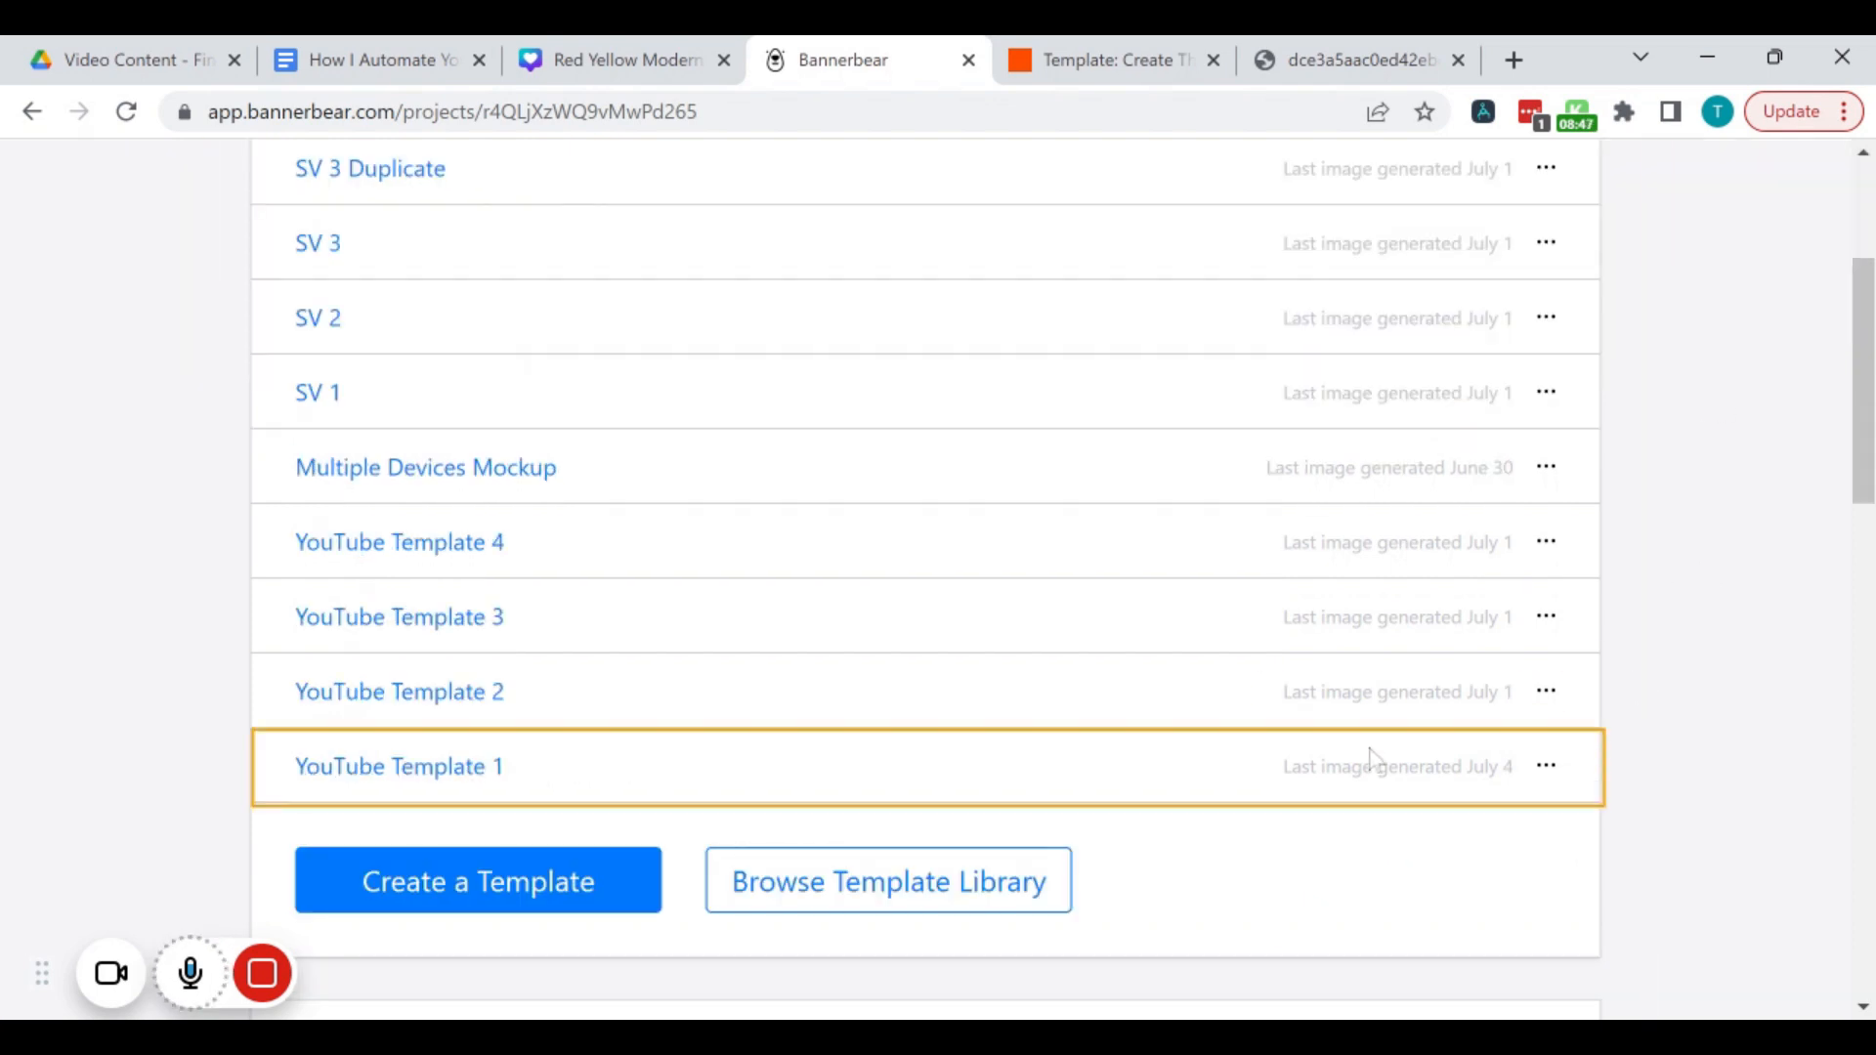
pyautogui.click(443, 772)
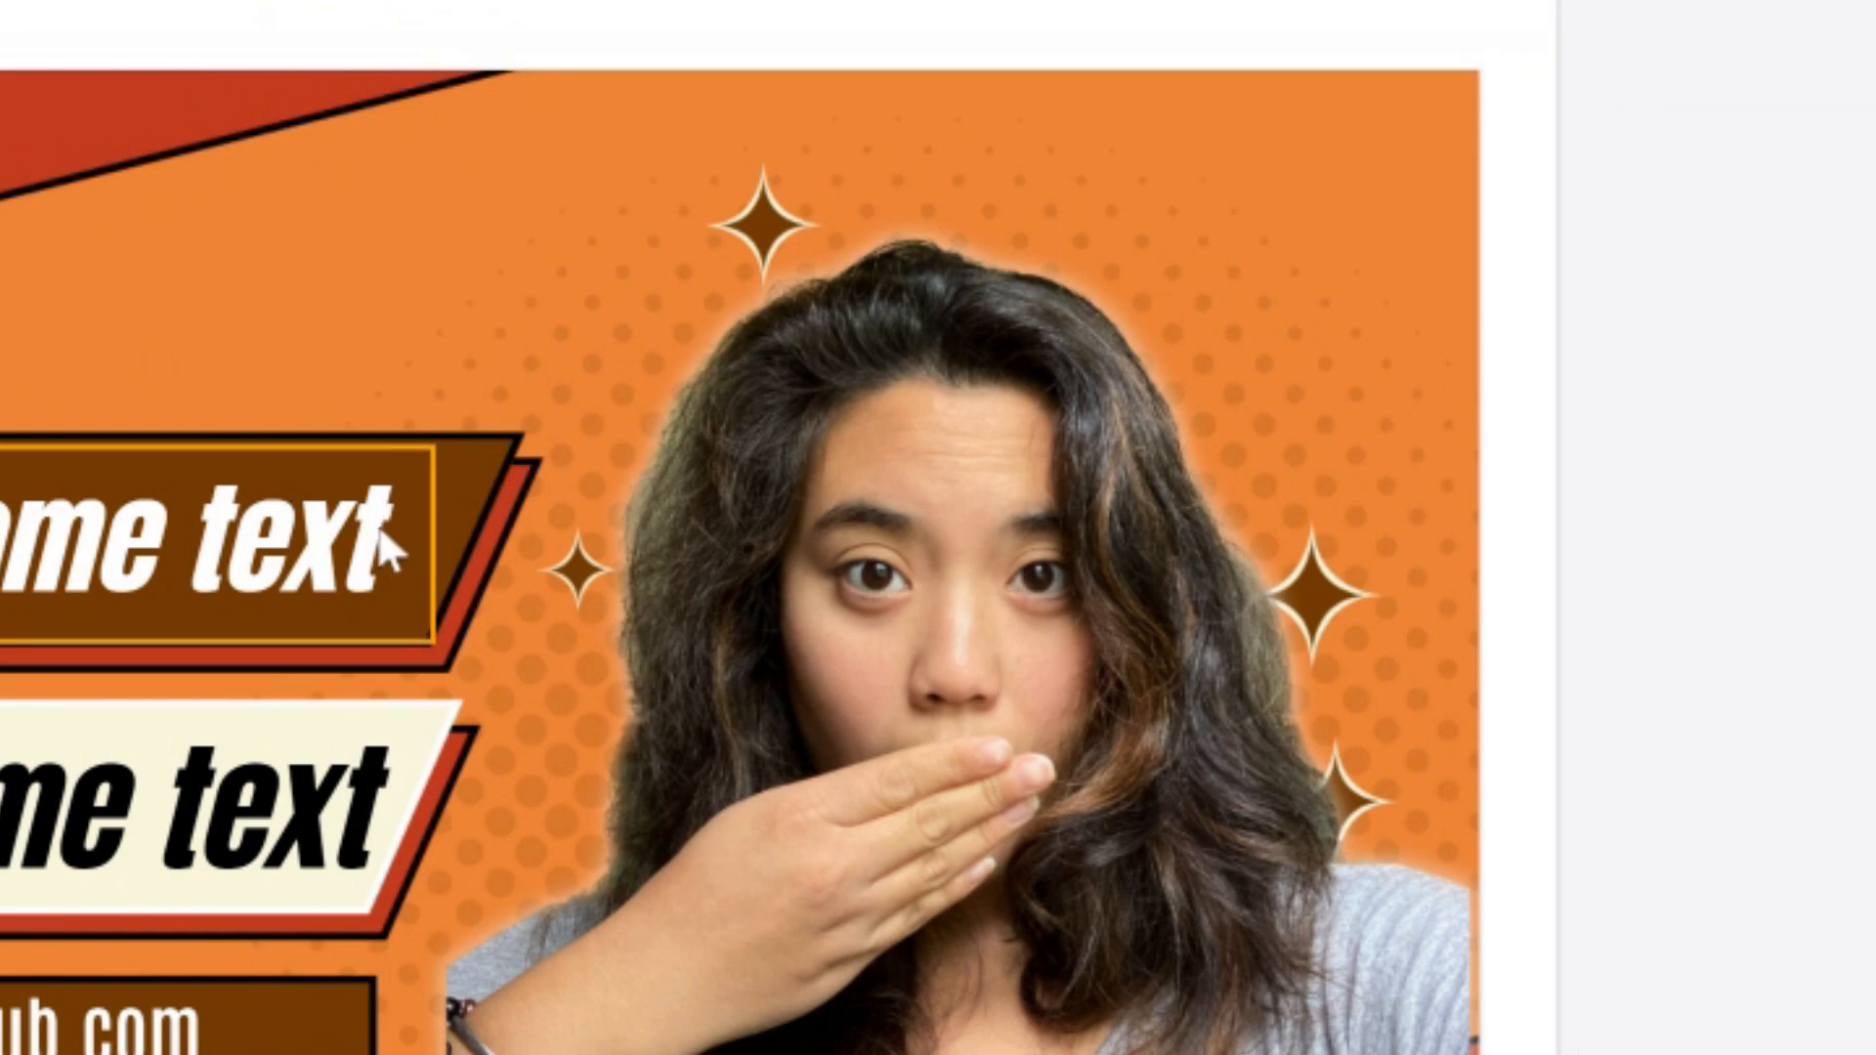
# Step: Open YouTube Template 1 for editing and examine its background image and the Content Type, Title and Don't Touch text layers
pyautogui.scroll(-1, 379, 533)
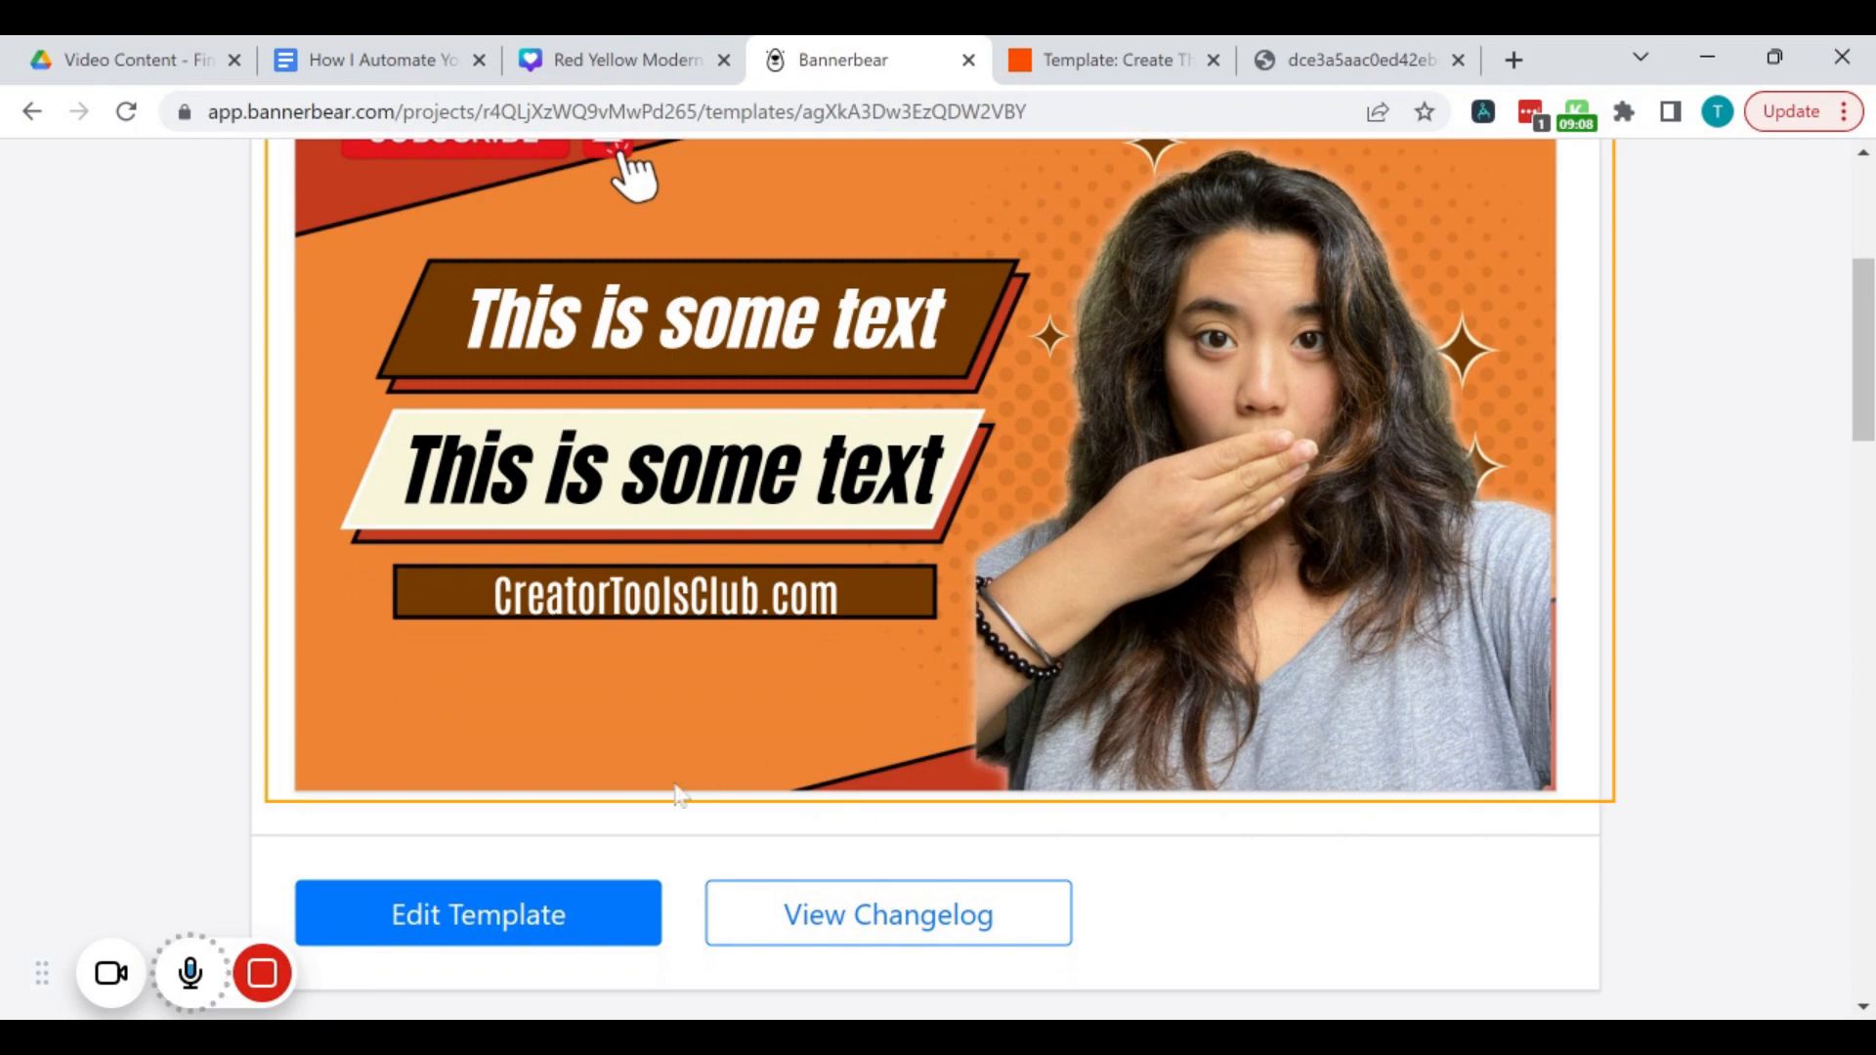
pyautogui.click(495, 921)
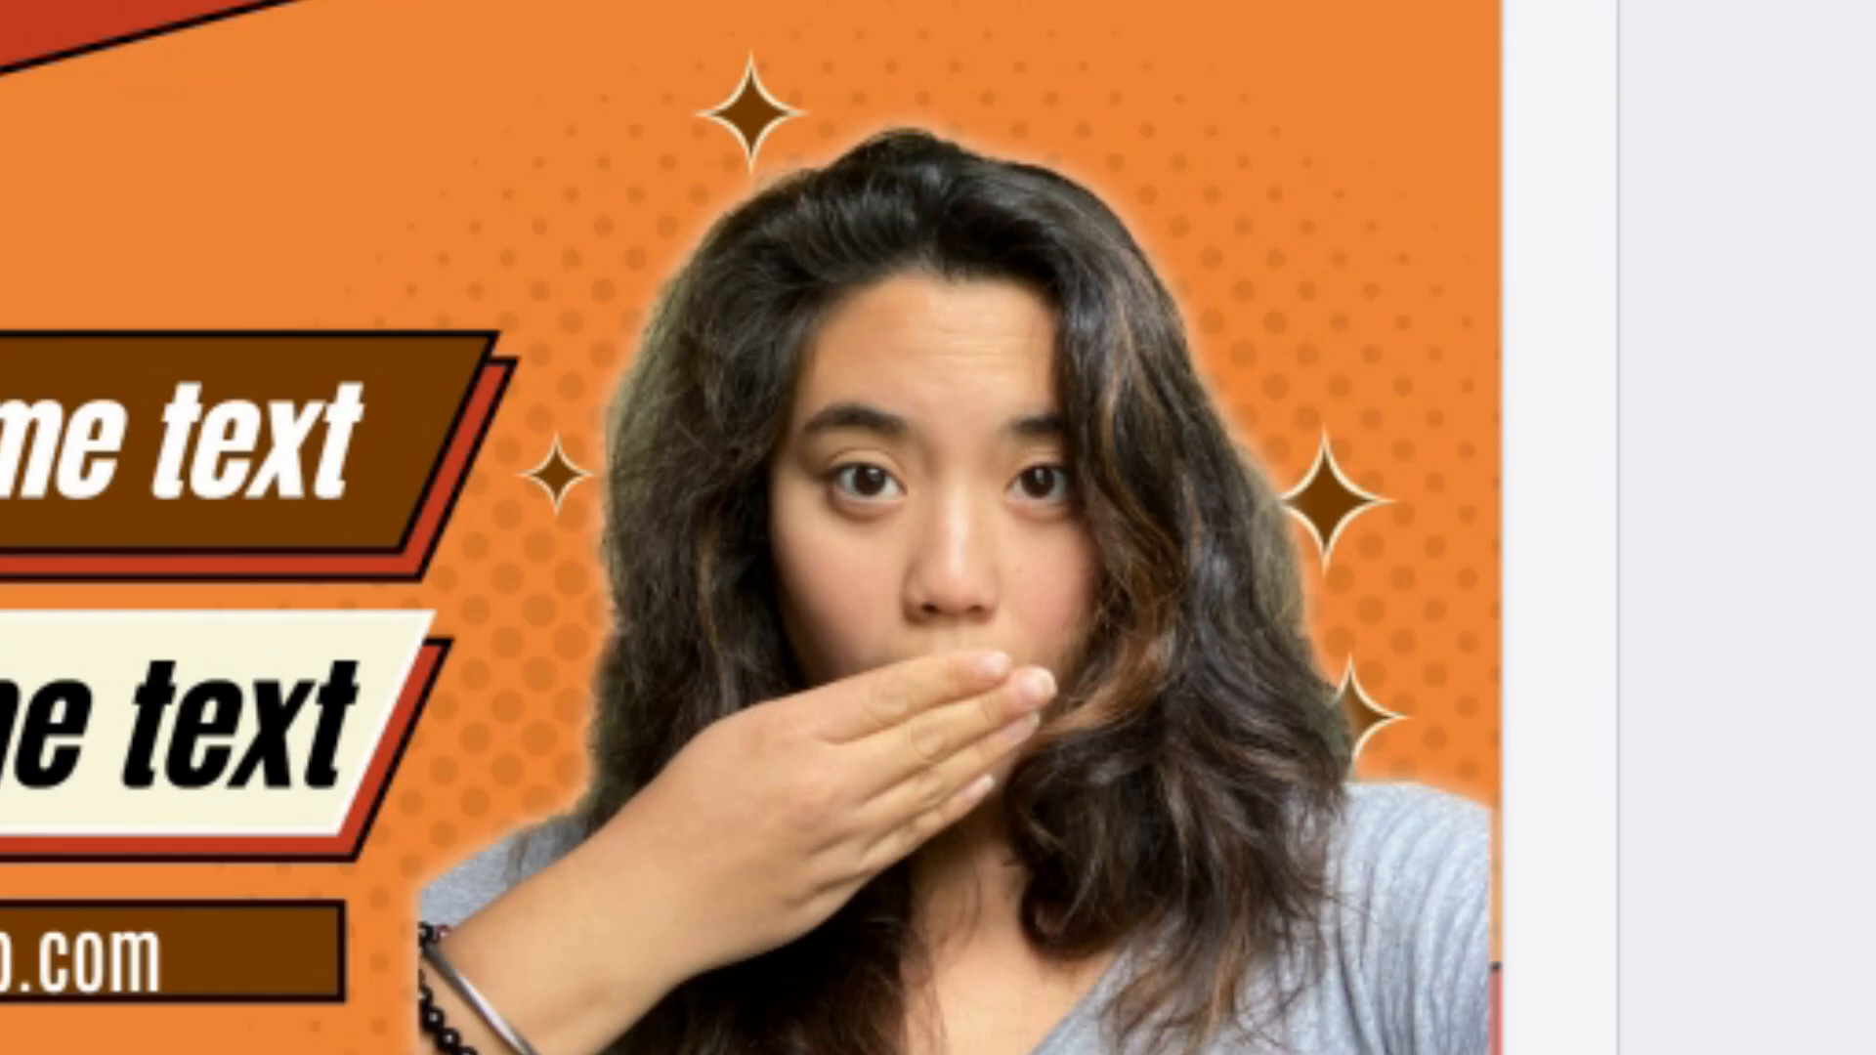
pyautogui.click(523, 239)
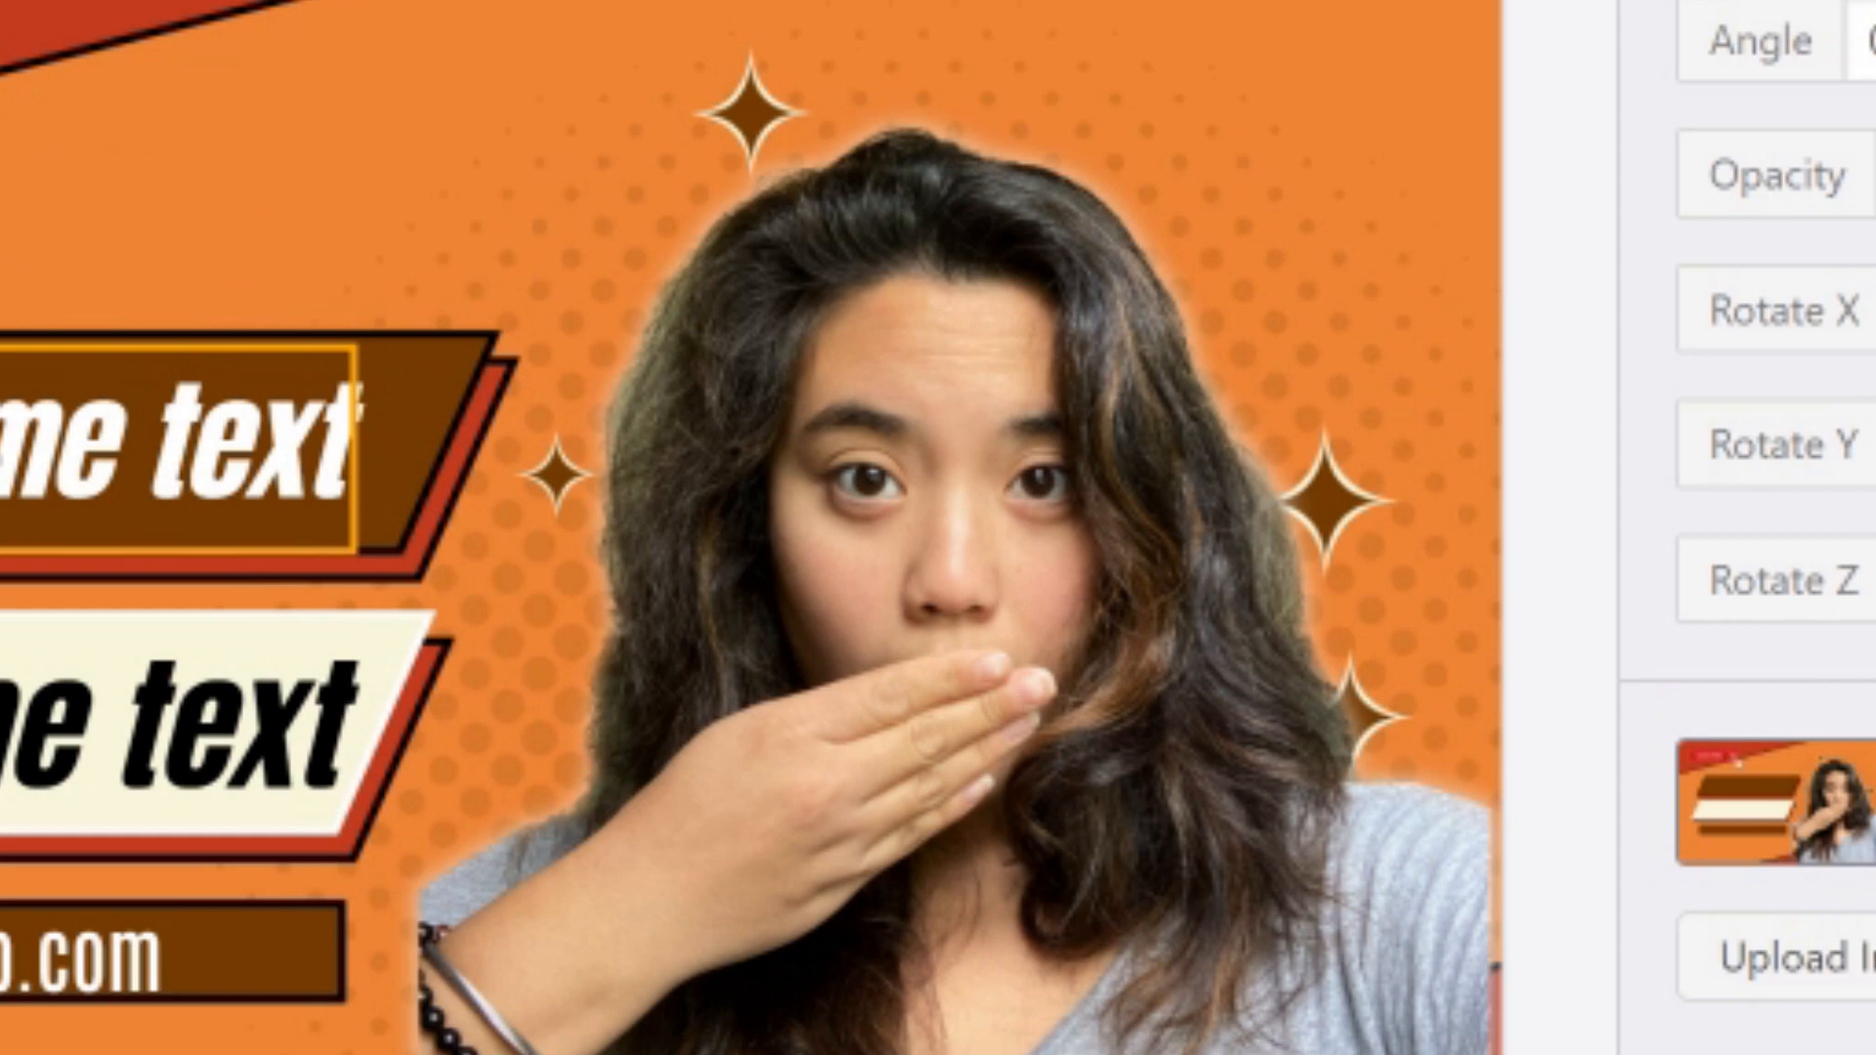
pyautogui.click(118, 447)
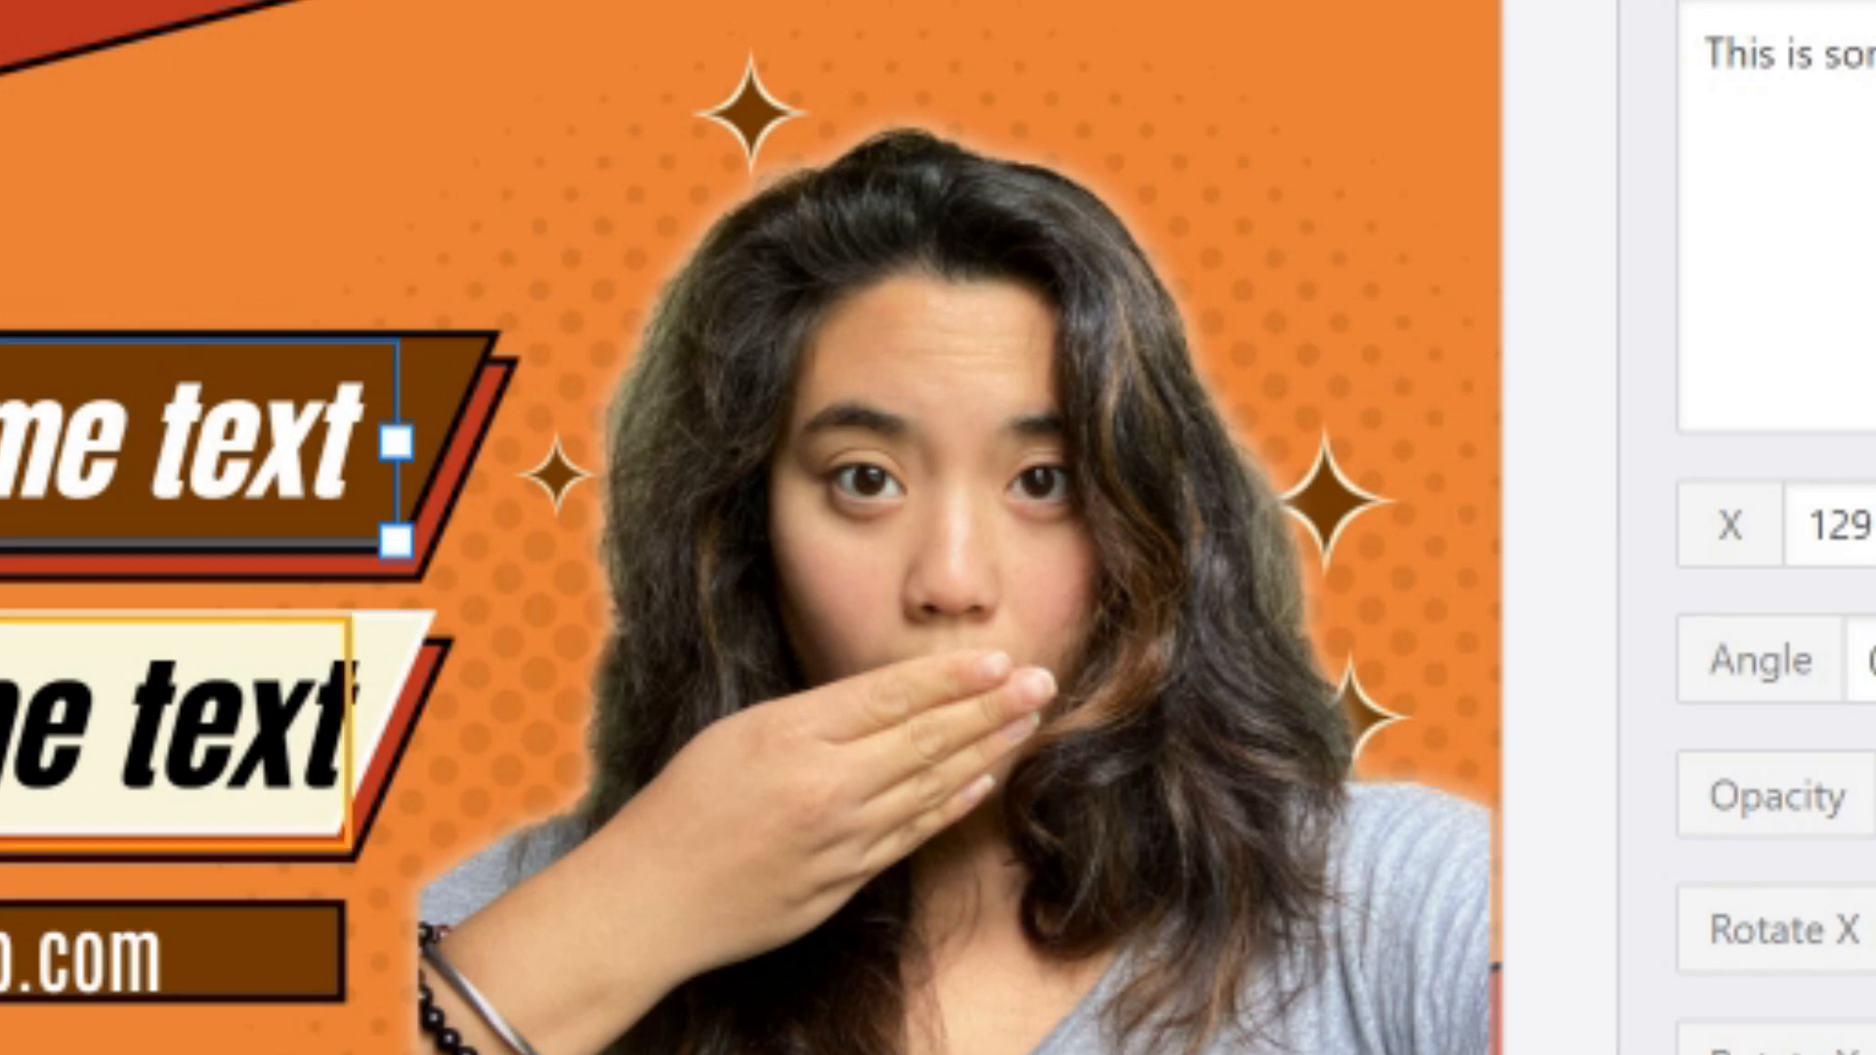
pyautogui.click(117, 728)
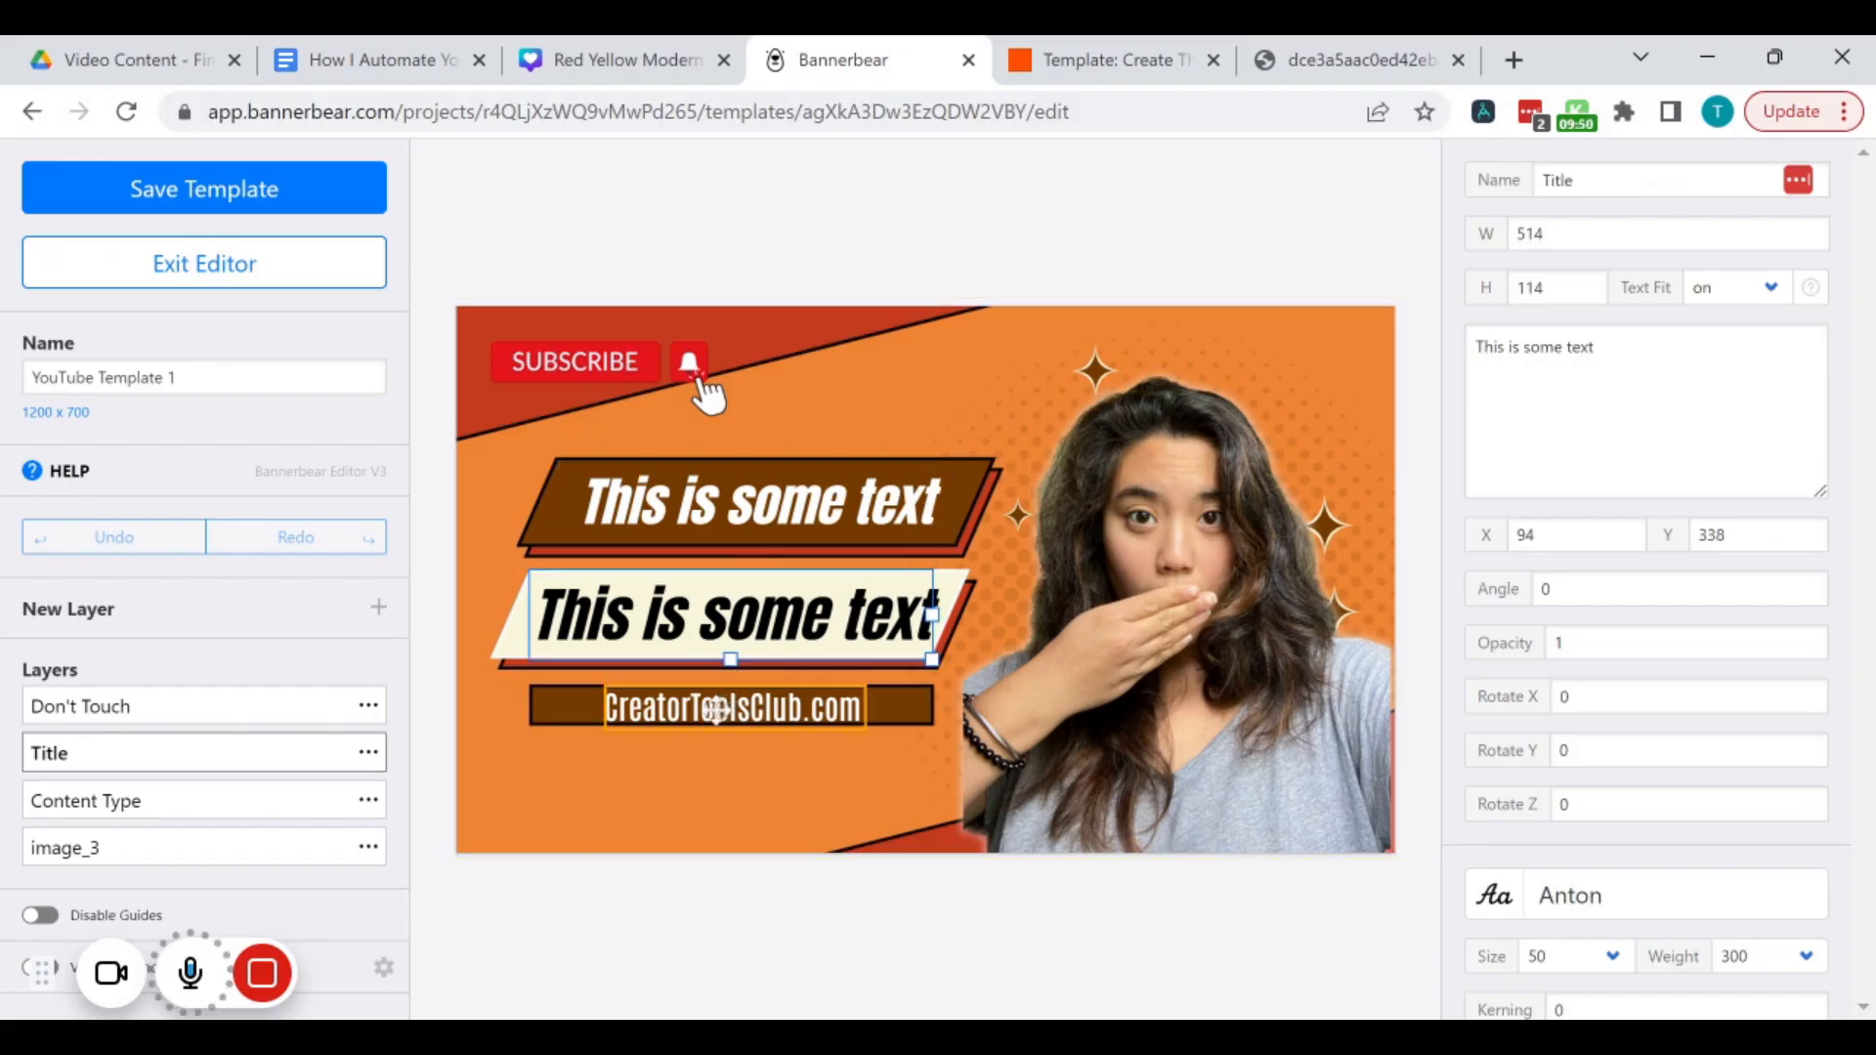
pyautogui.click(717, 710)
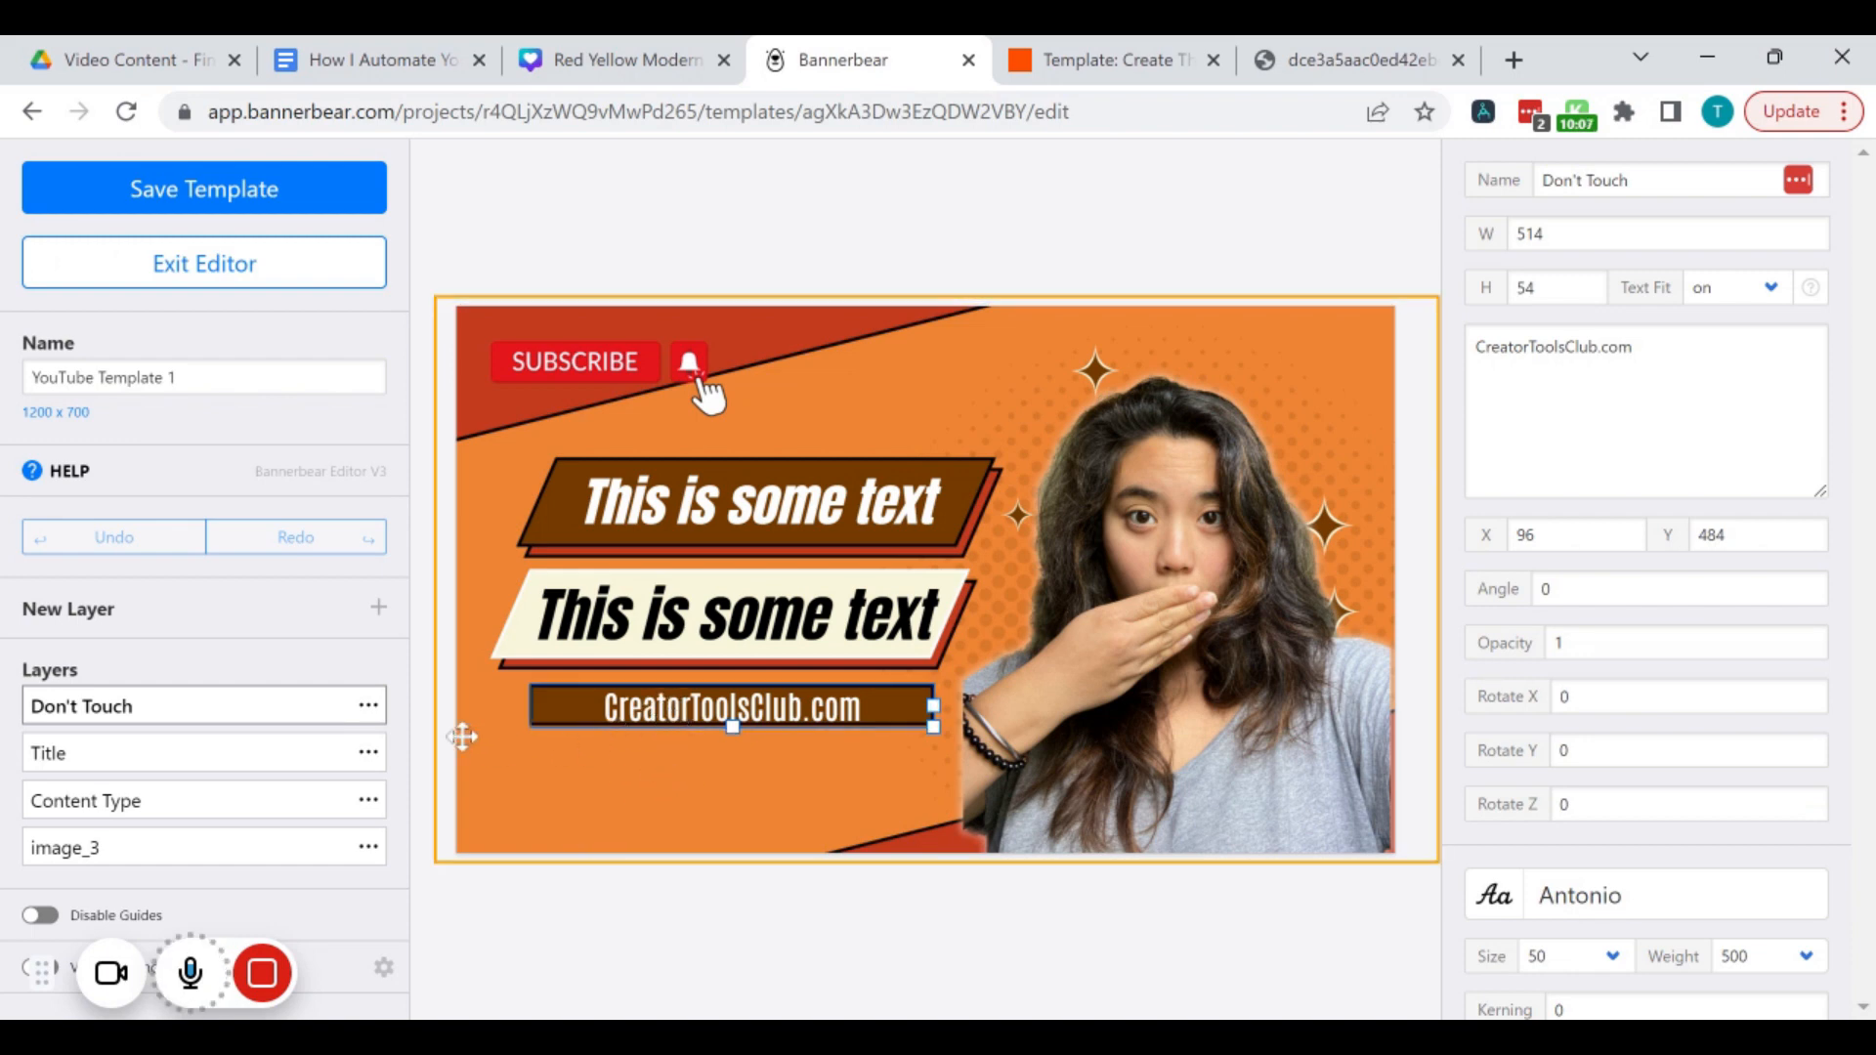
pyautogui.click(879, 361)
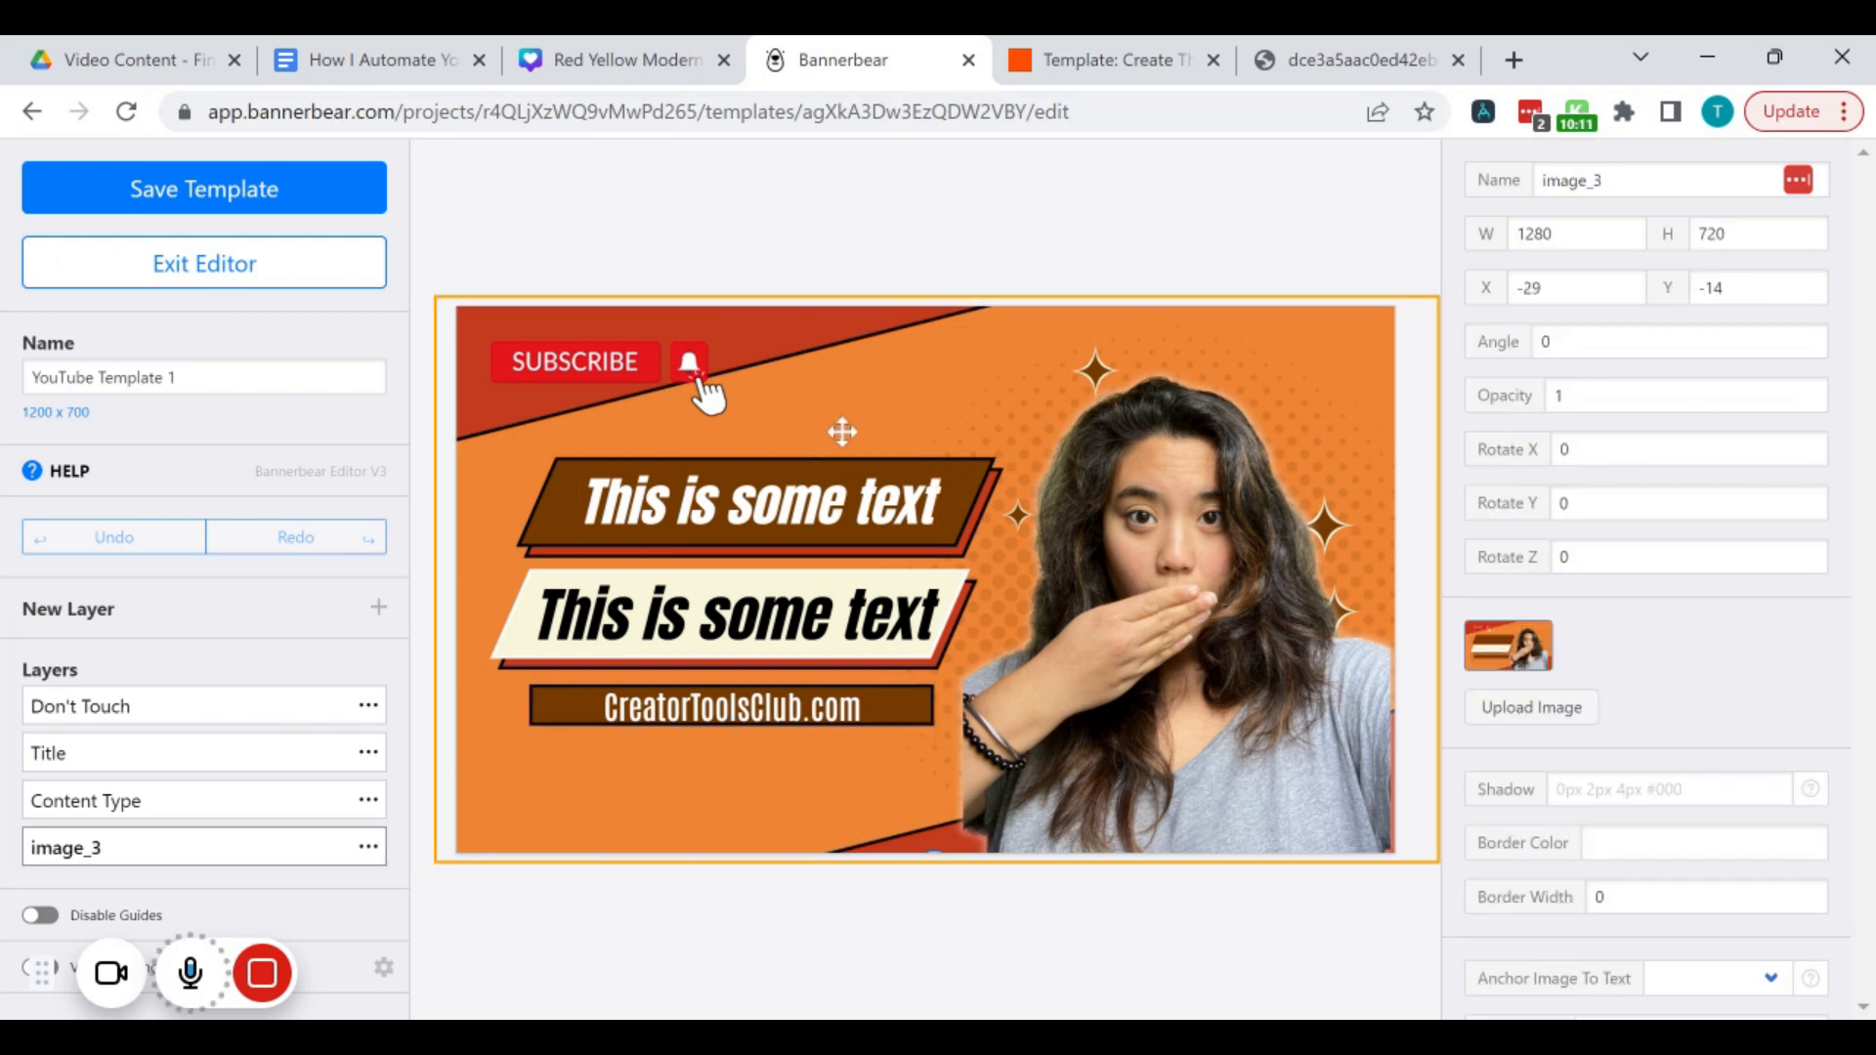
pyautogui.click(784, 501)
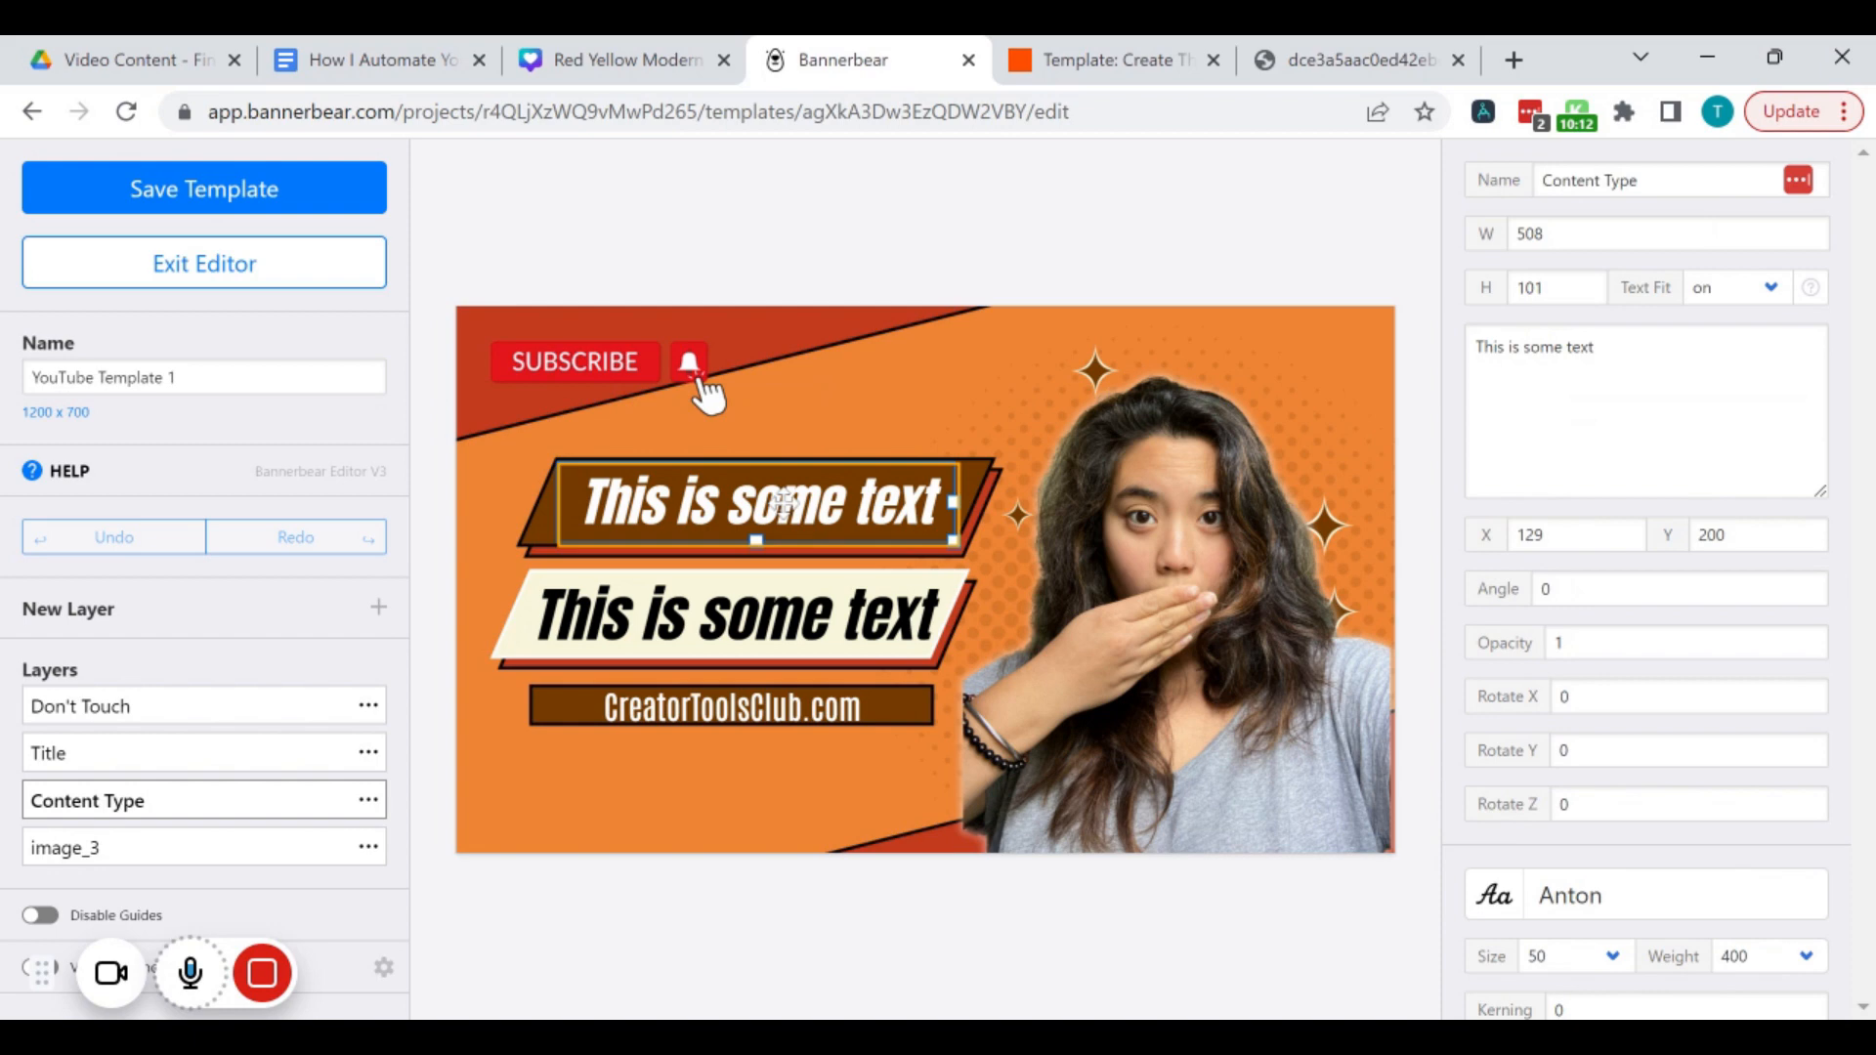
pyautogui.click(740, 615)
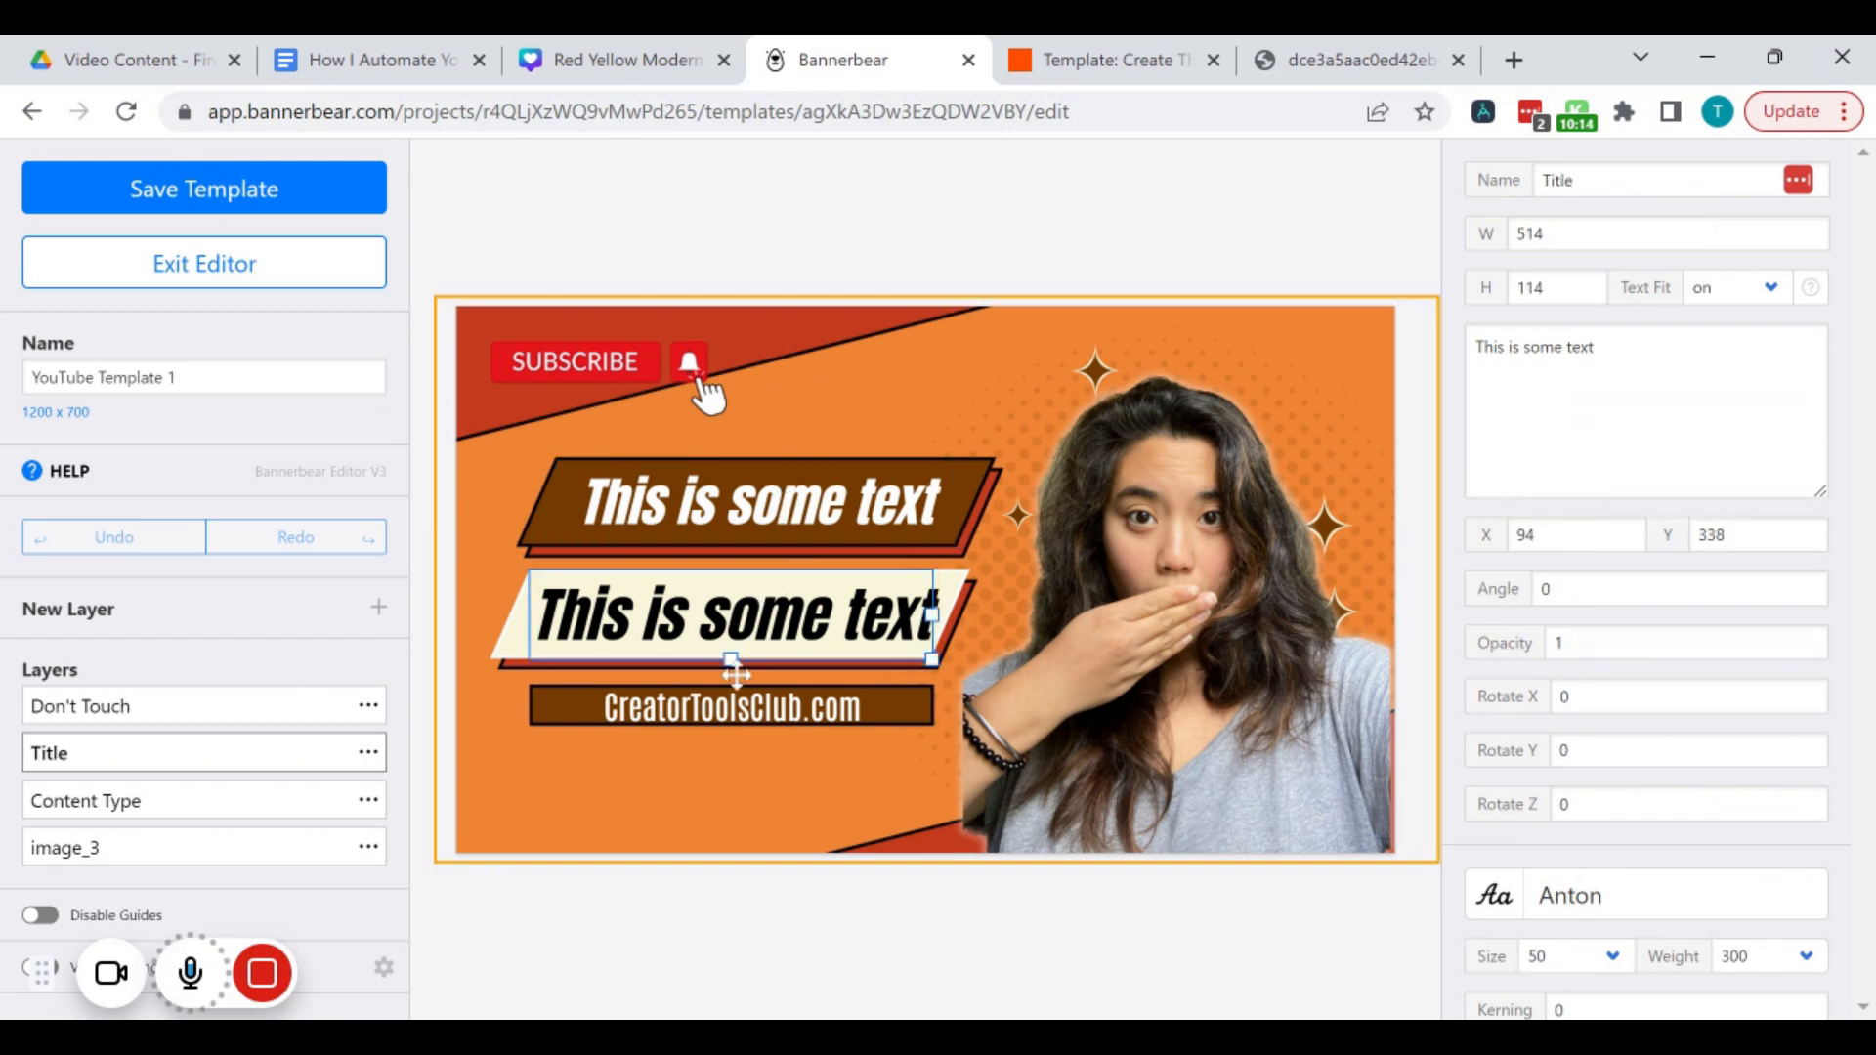
pyautogui.click(725, 711)
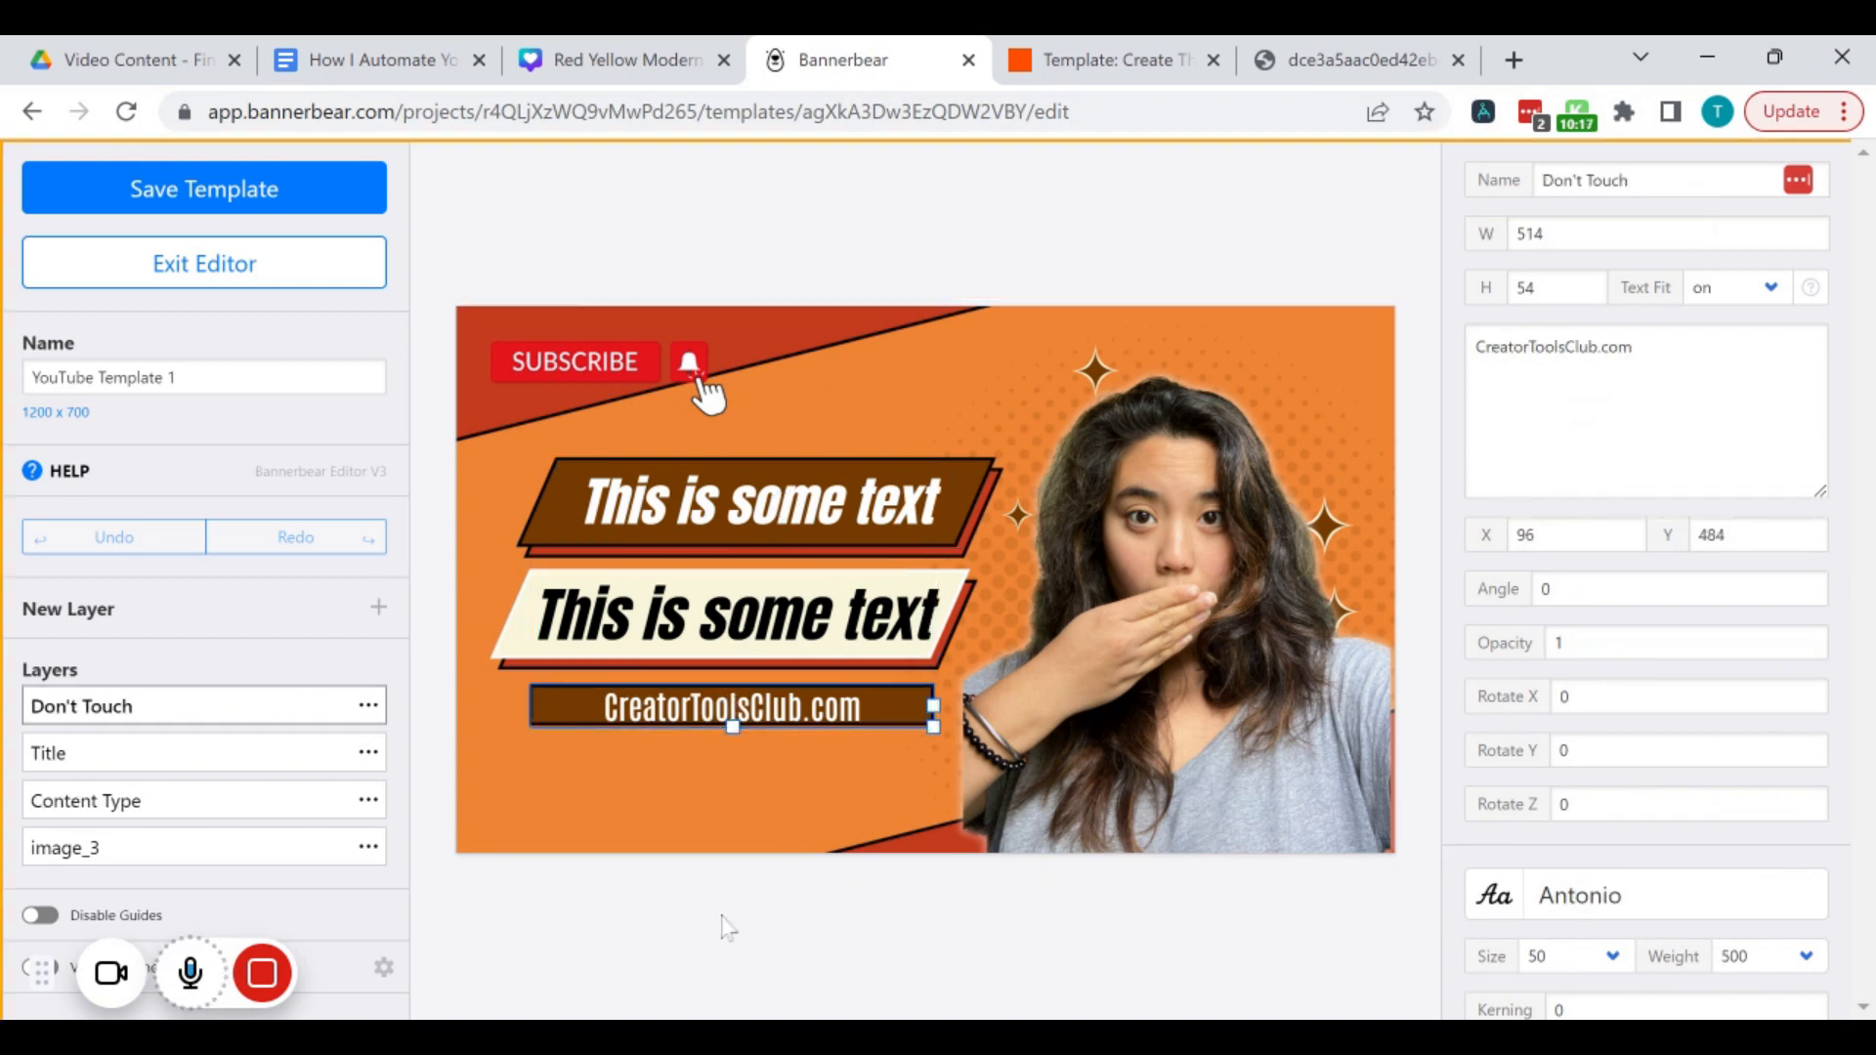
# Step: Switch to Zapier, start editing the Create Thumbnail Graphics zap and open its New Record in Airtable trigger
pyautogui.moveTo(192, 971)
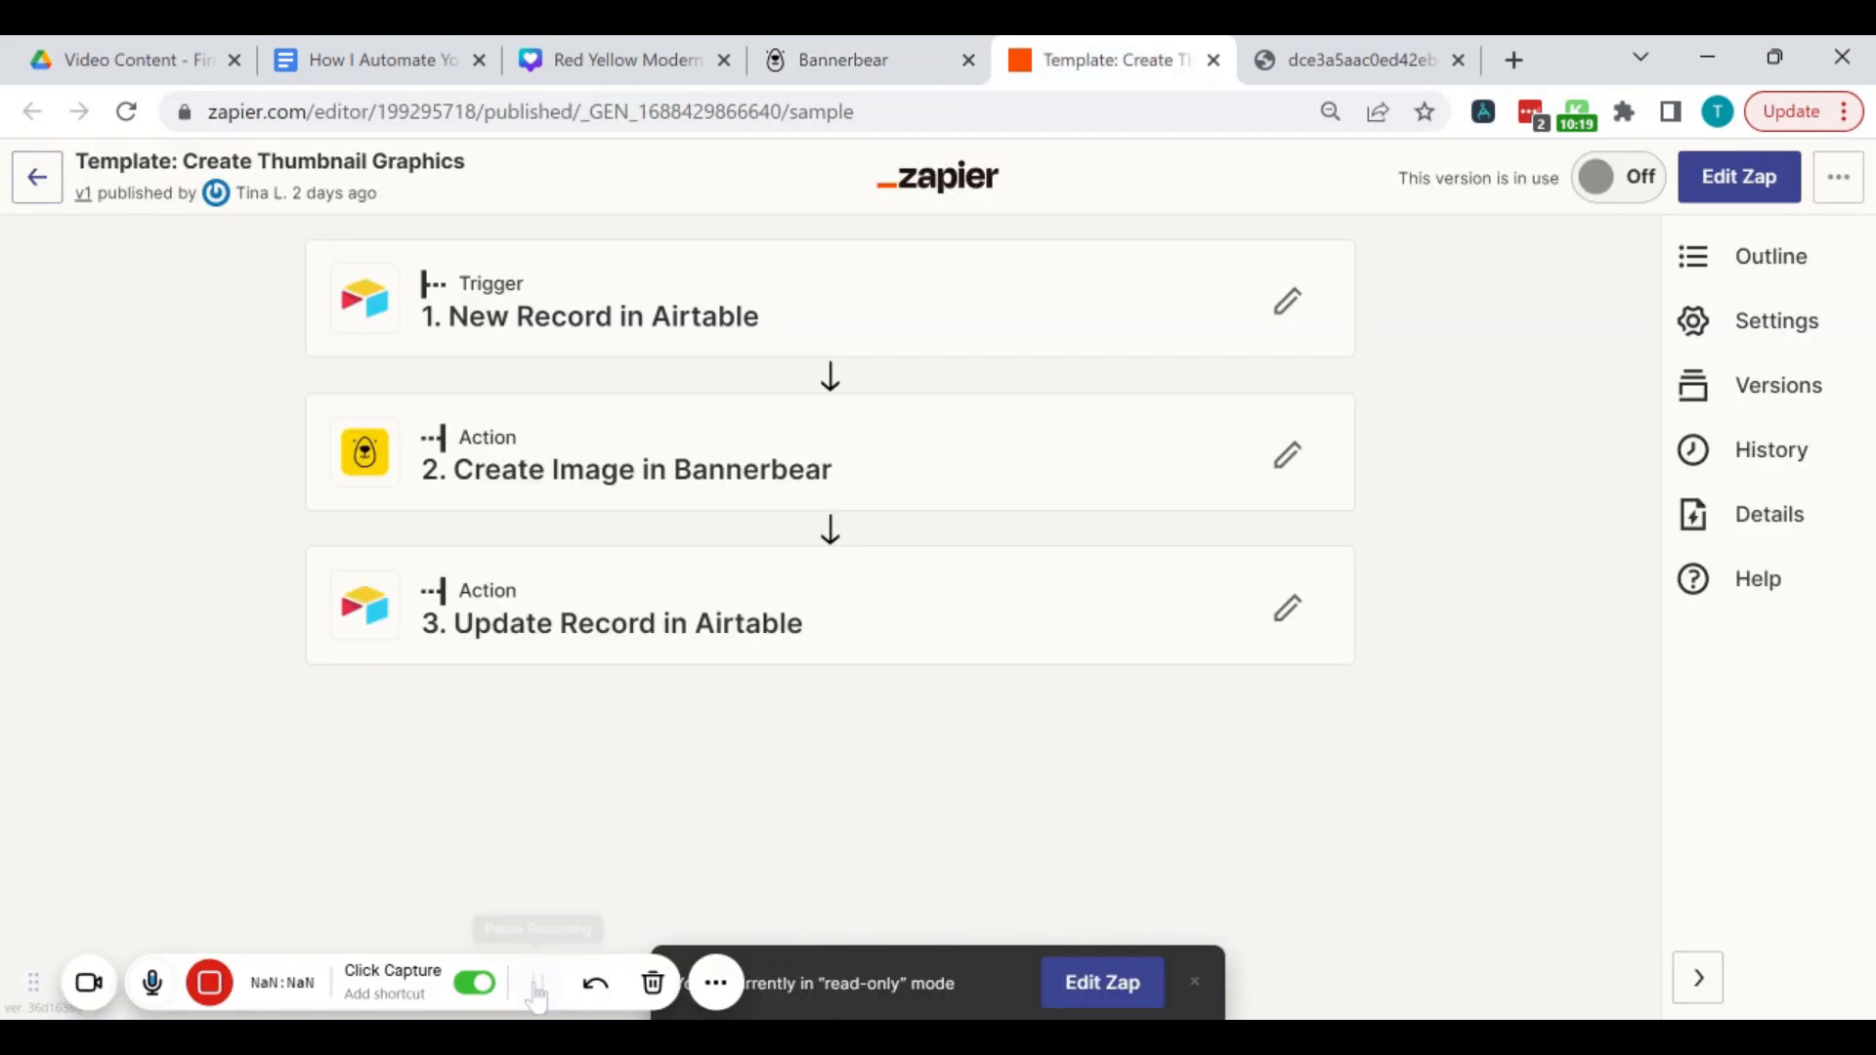
pyautogui.click(1124, 996)
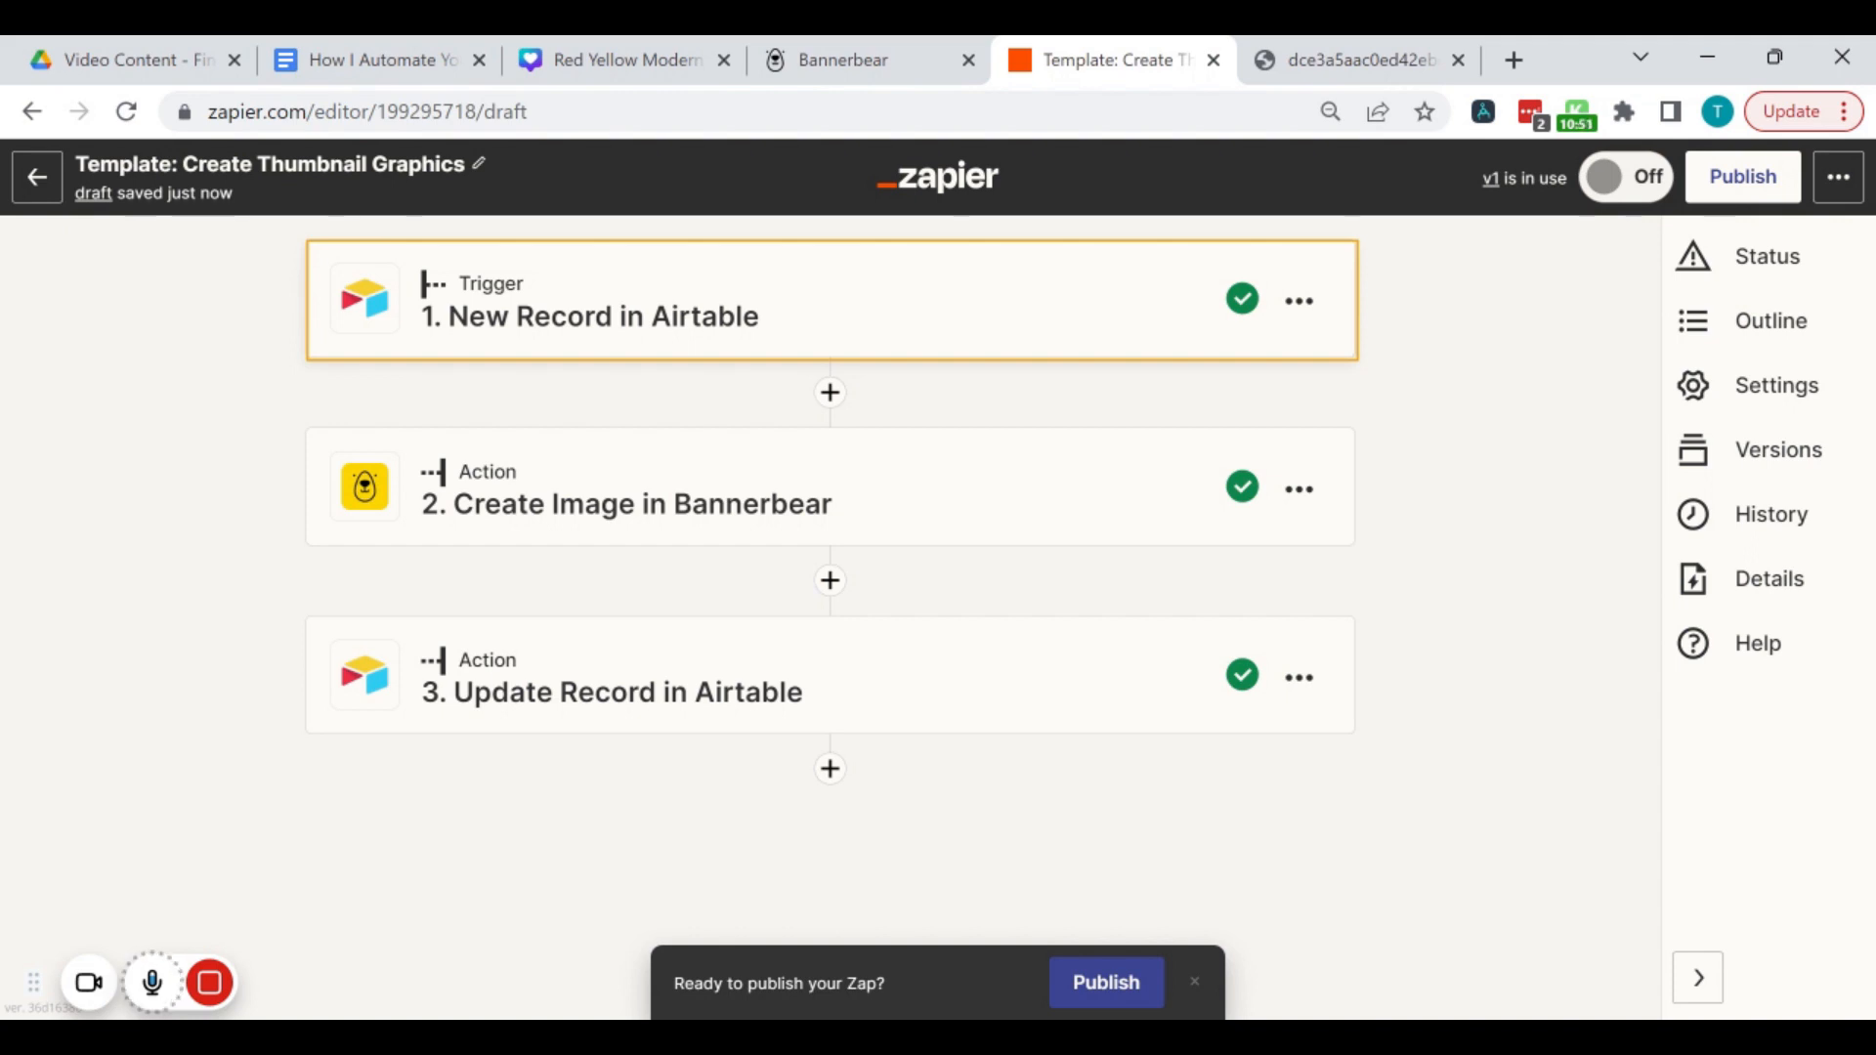
pyautogui.click(1104, 317)
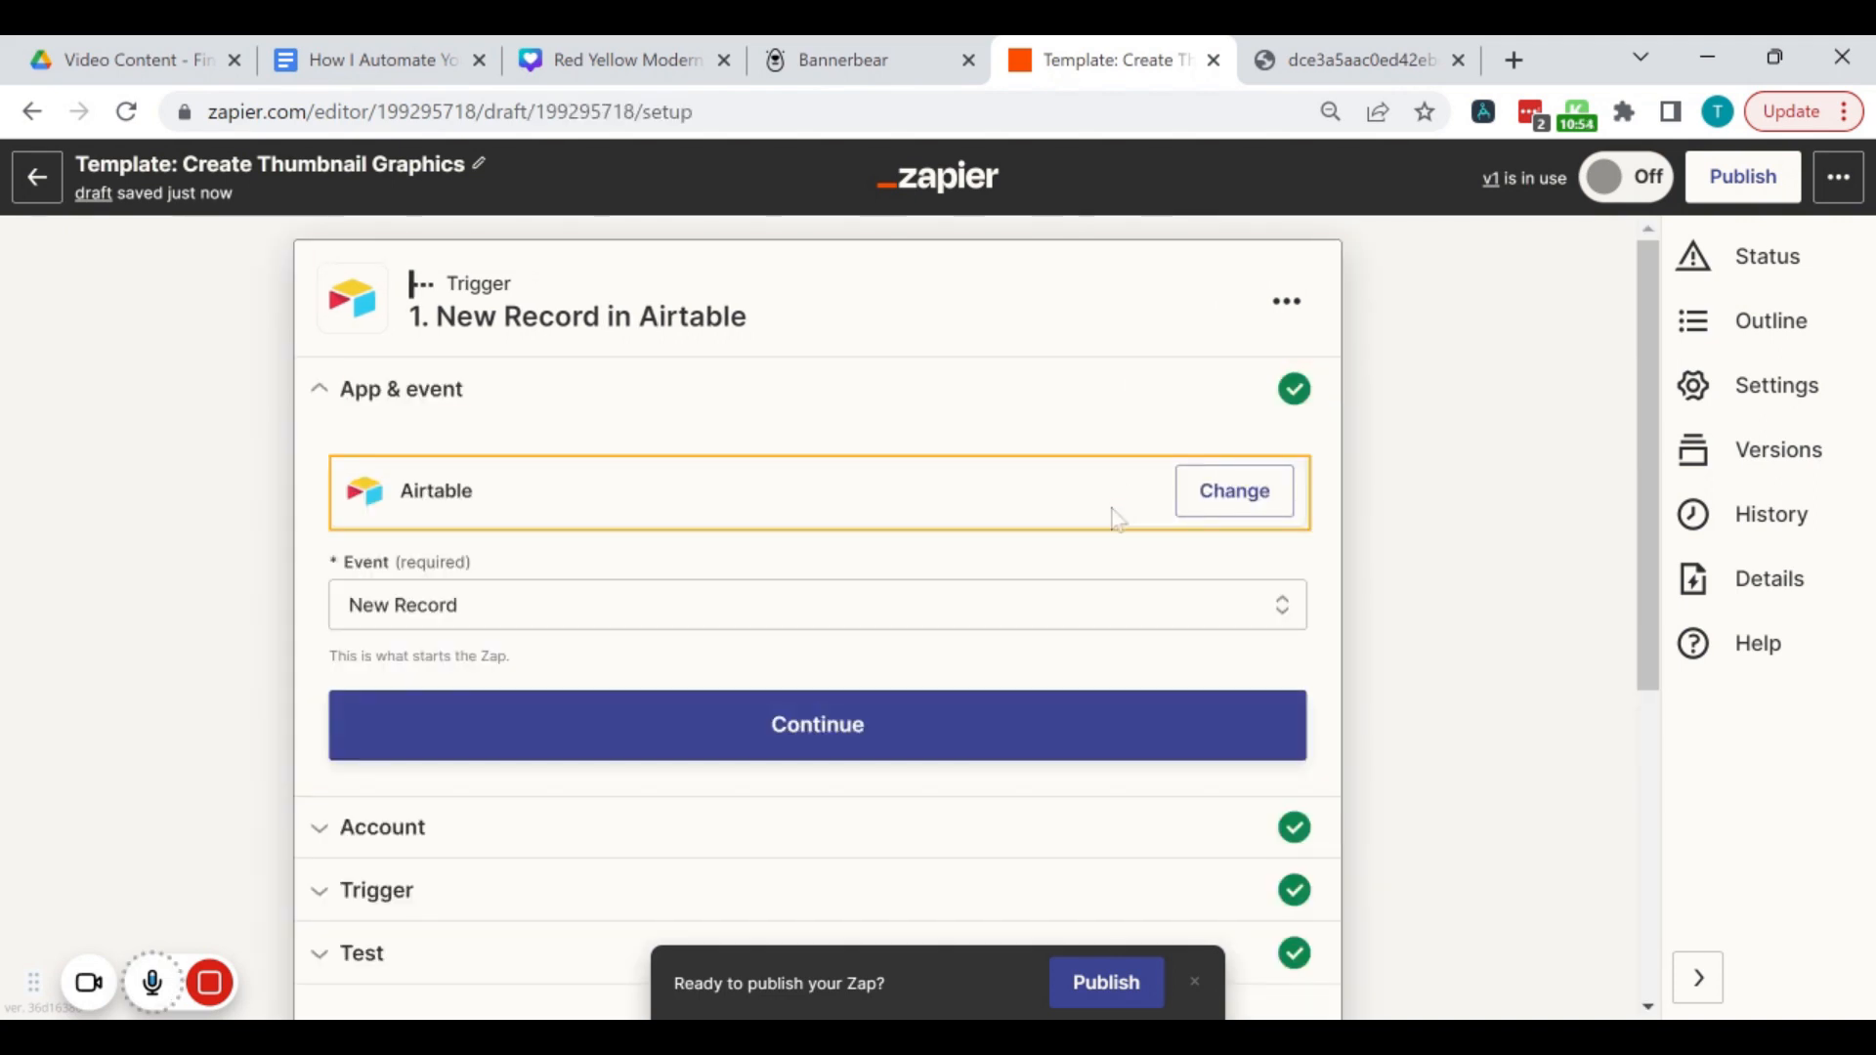
# Step: Go through the trigger's setup: event New Record, account Airtable #2, base Blog Editorial Calendar and table Blog pipeline
pyautogui.scroll(-1, 1115, 519)
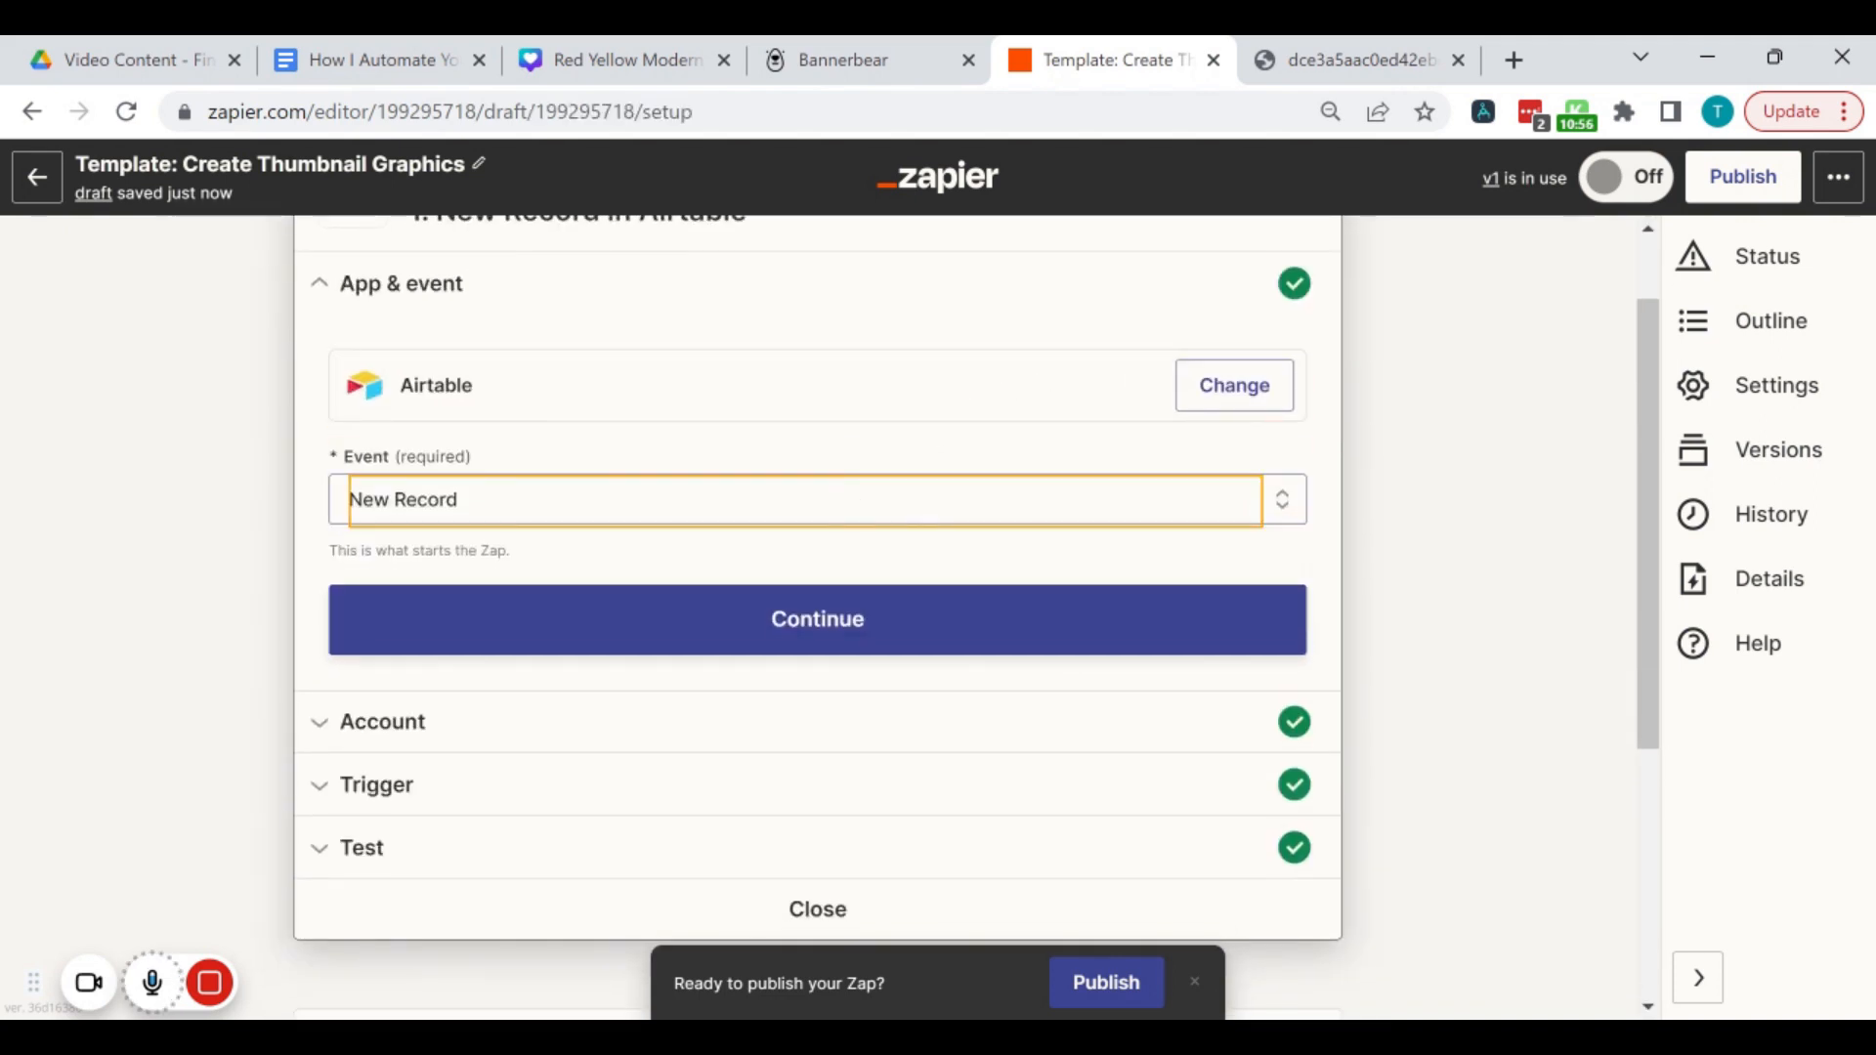
pyautogui.click(821, 650)
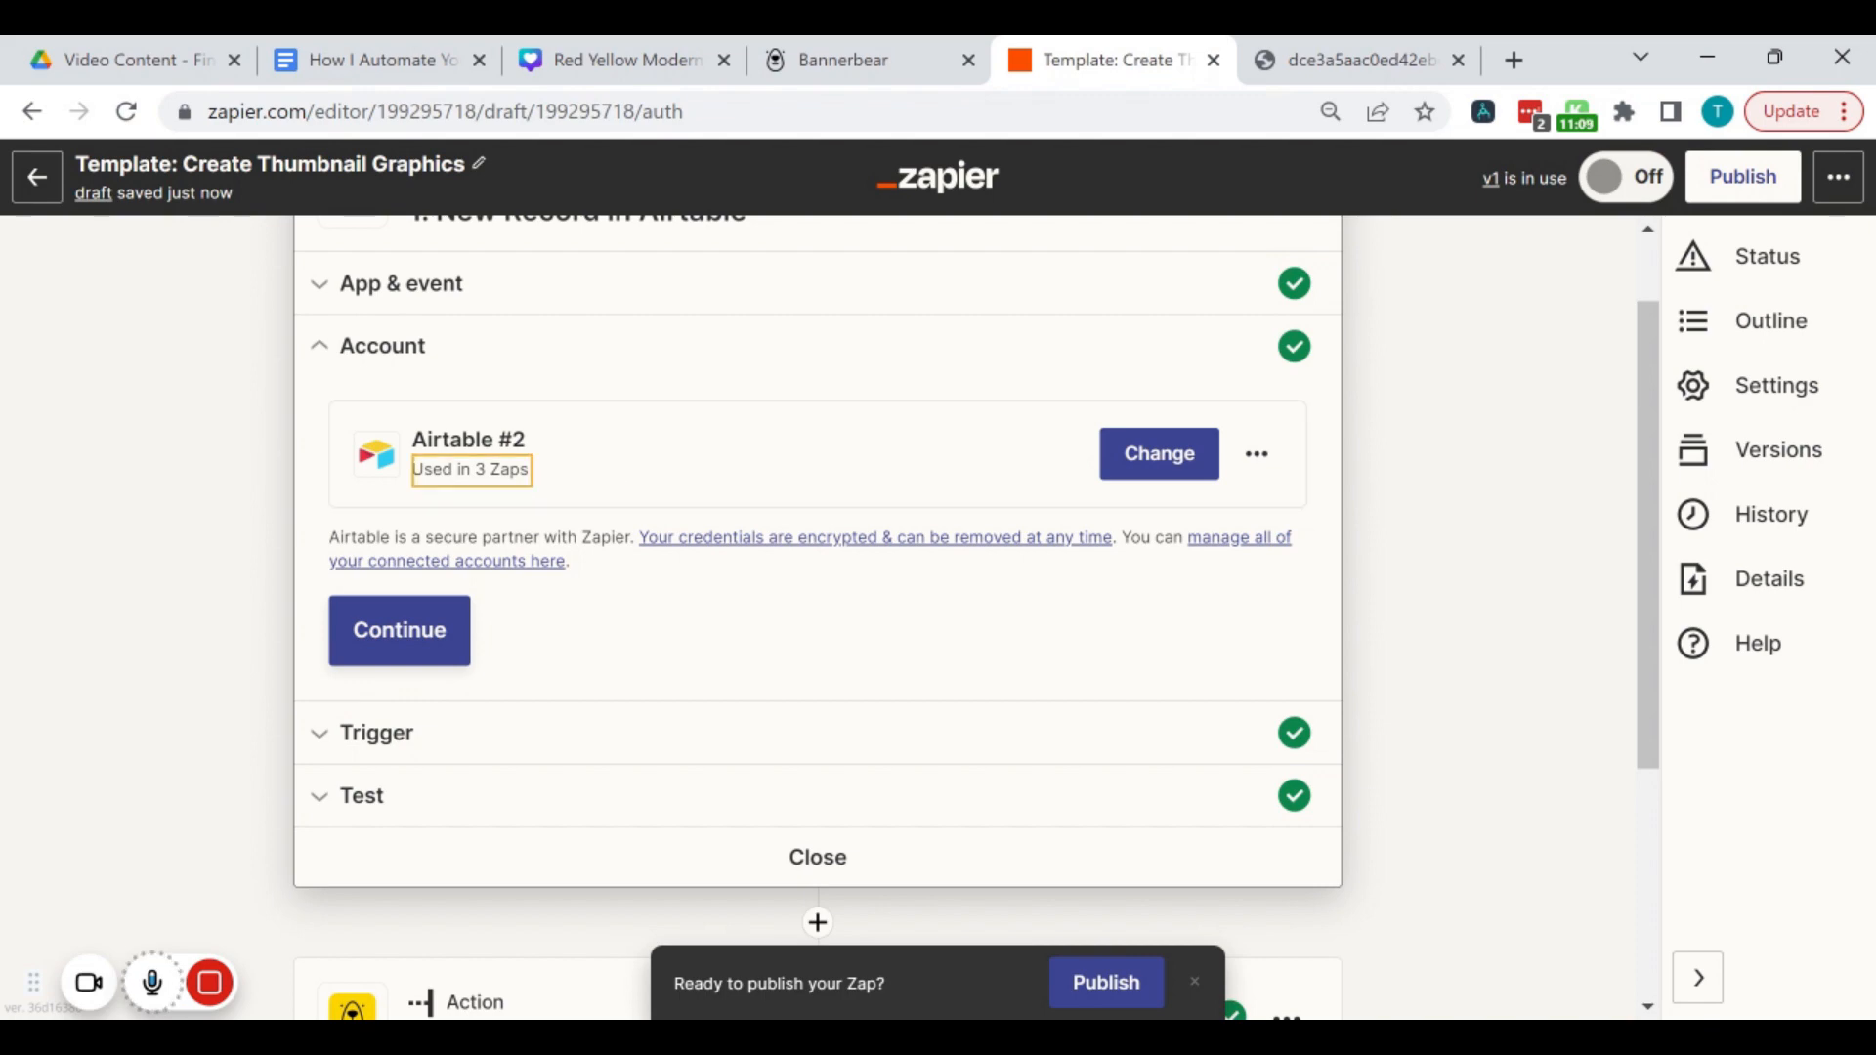
pyautogui.click(527, 742)
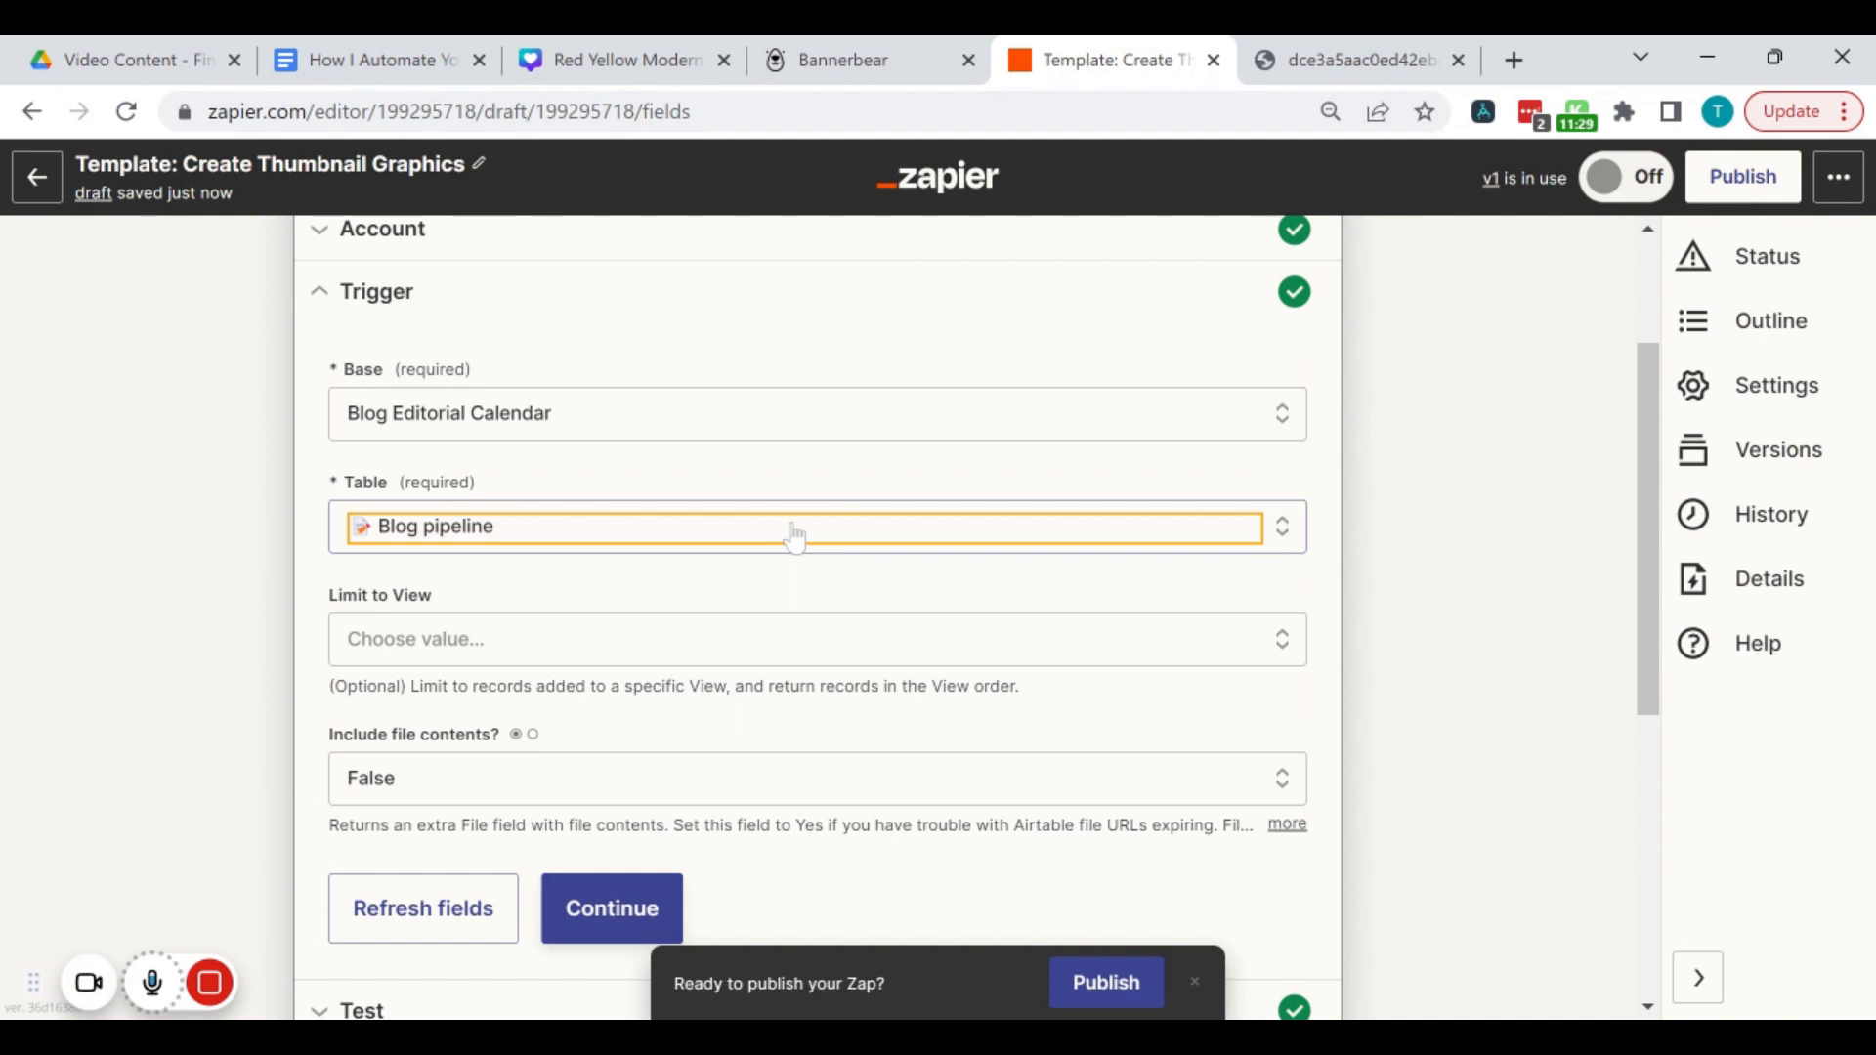
pyautogui.scroll(-2, 625, 743)
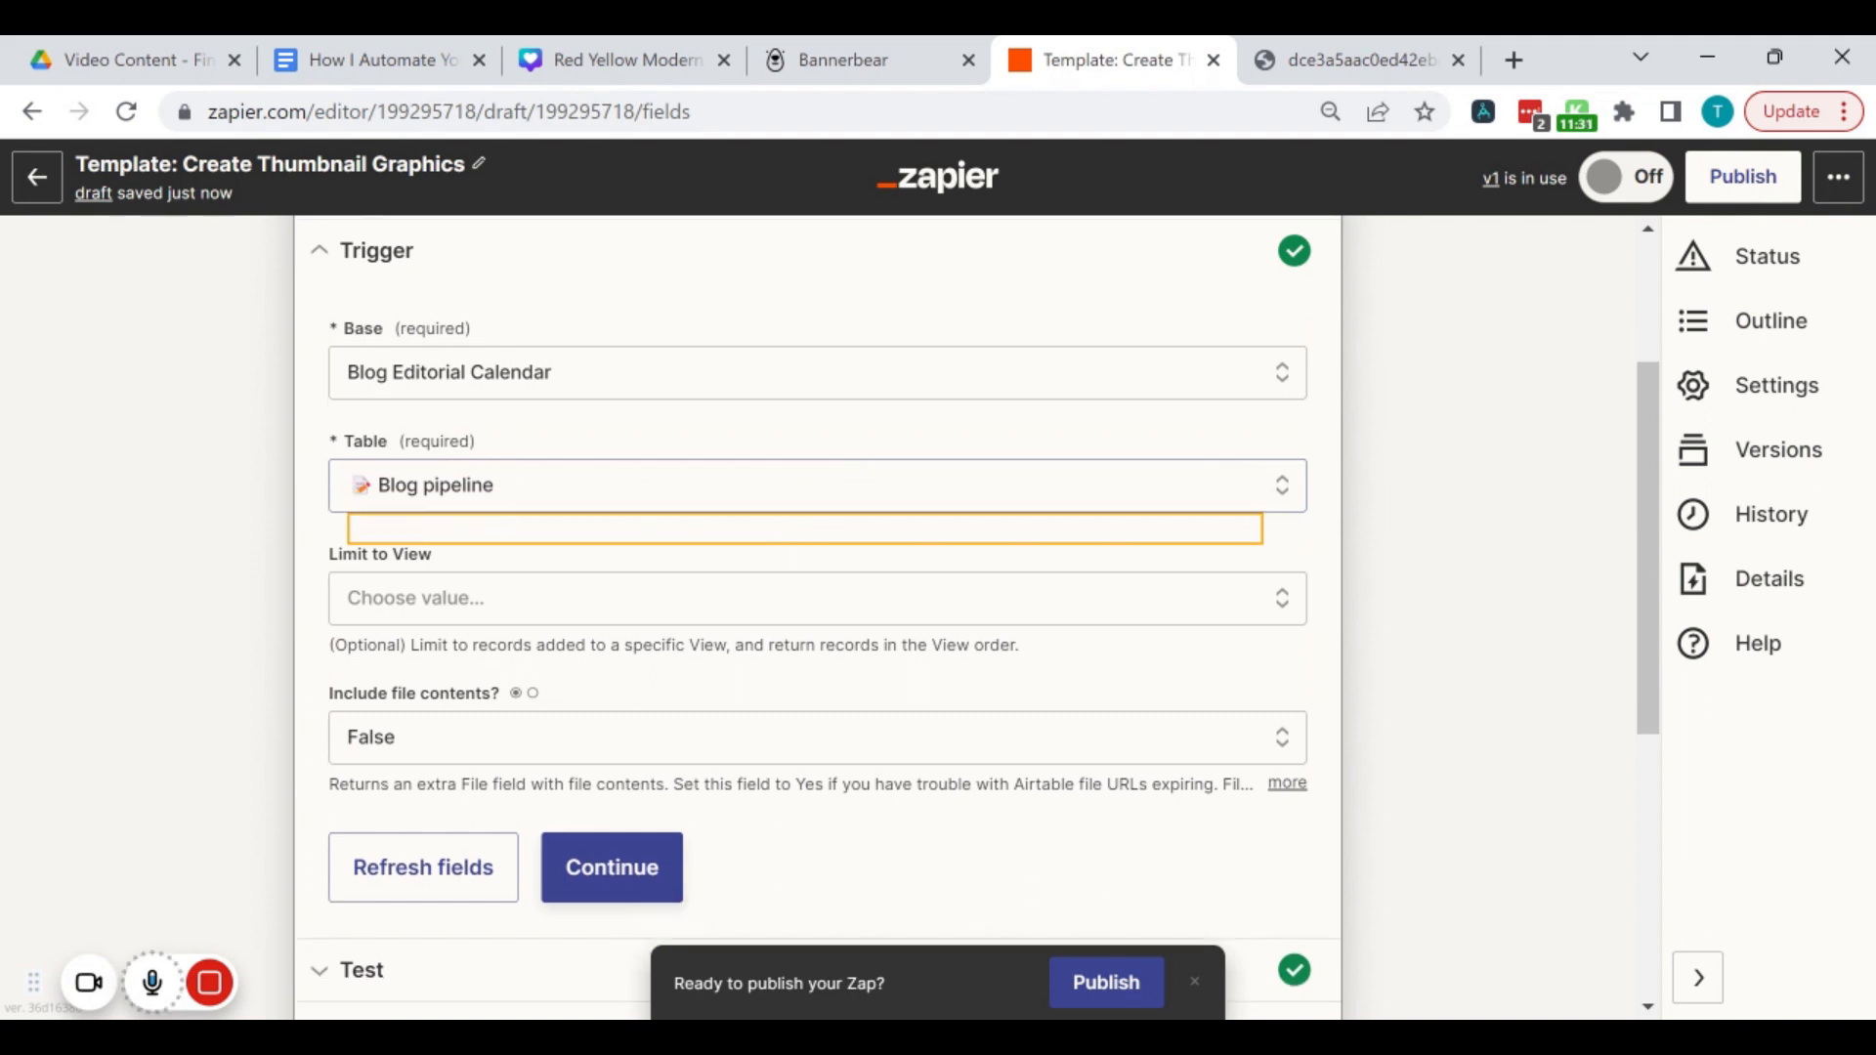
# Step: Continue to the trigger's test section and examine the fields of sample Record C from Airtable
pyautogui.click(650, 759)
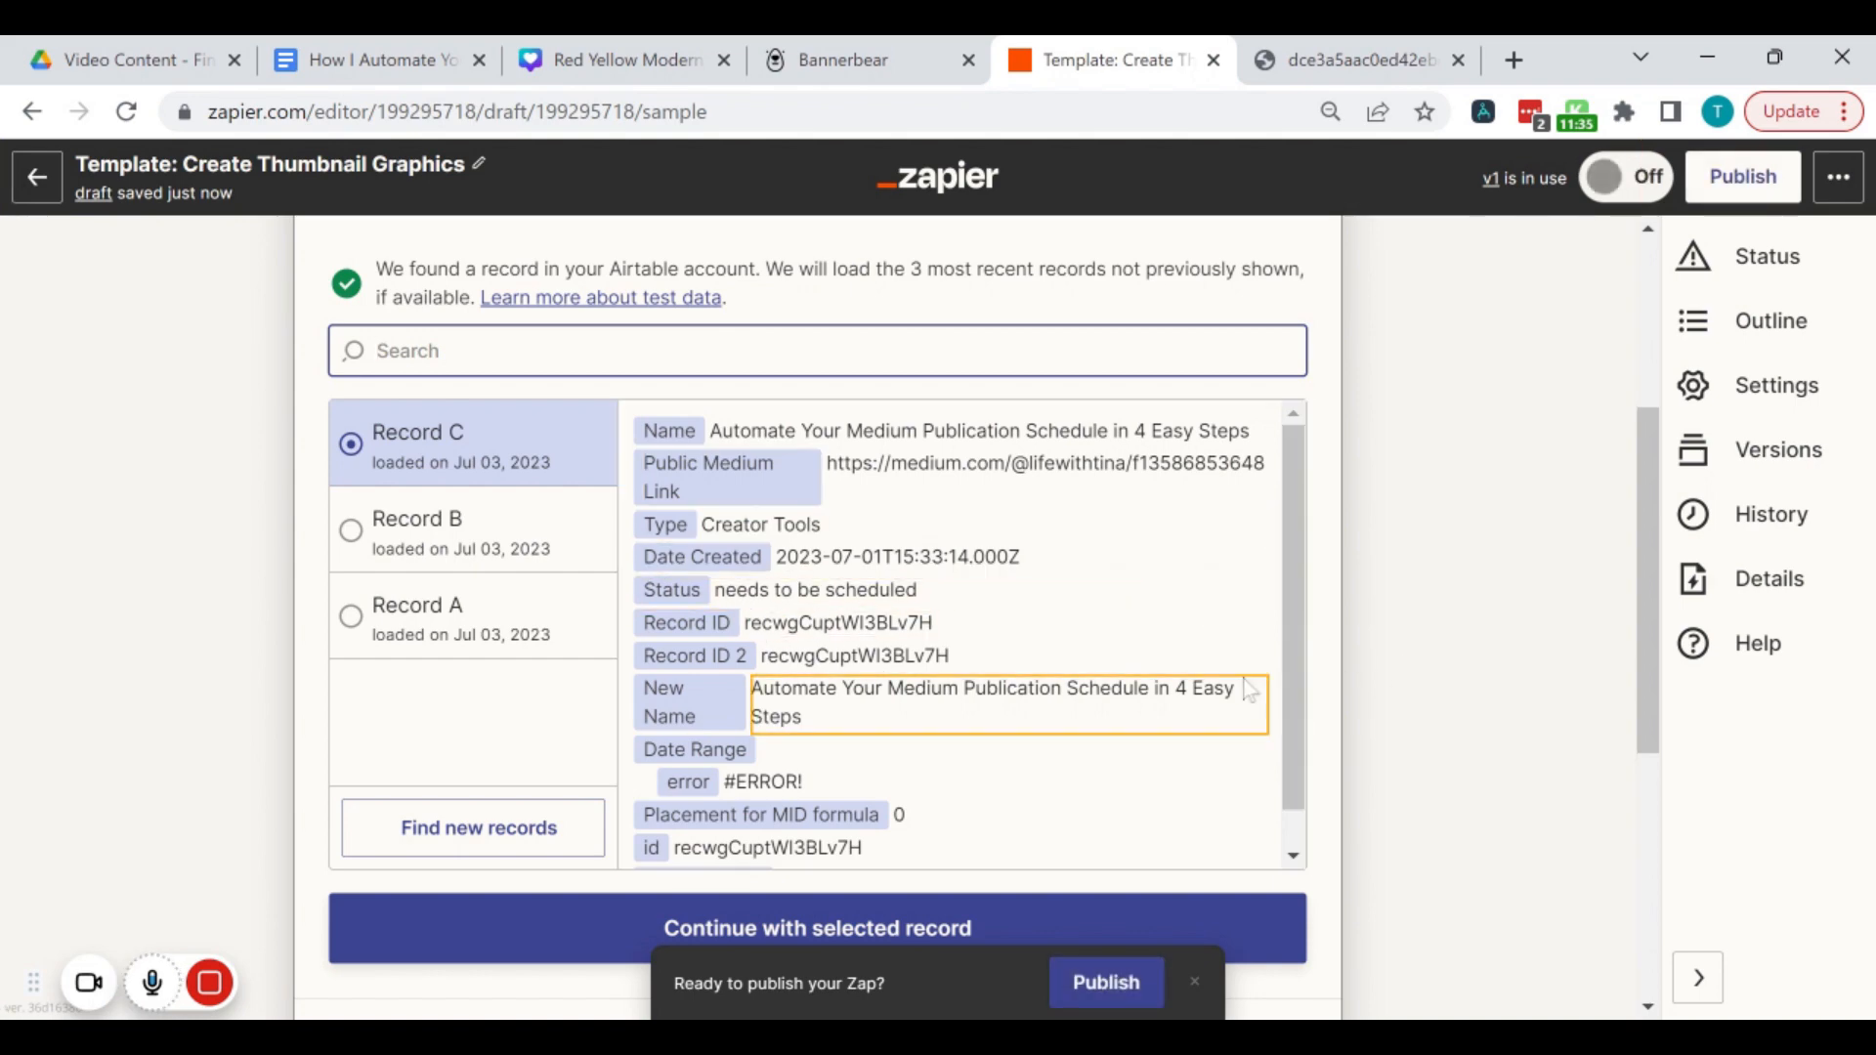
pyautogui.scroll(-1, 1075, 694)
pyautogui.scroll(-2, 1449, 696)
pyautogui.scroll(-3, 1446, 694)
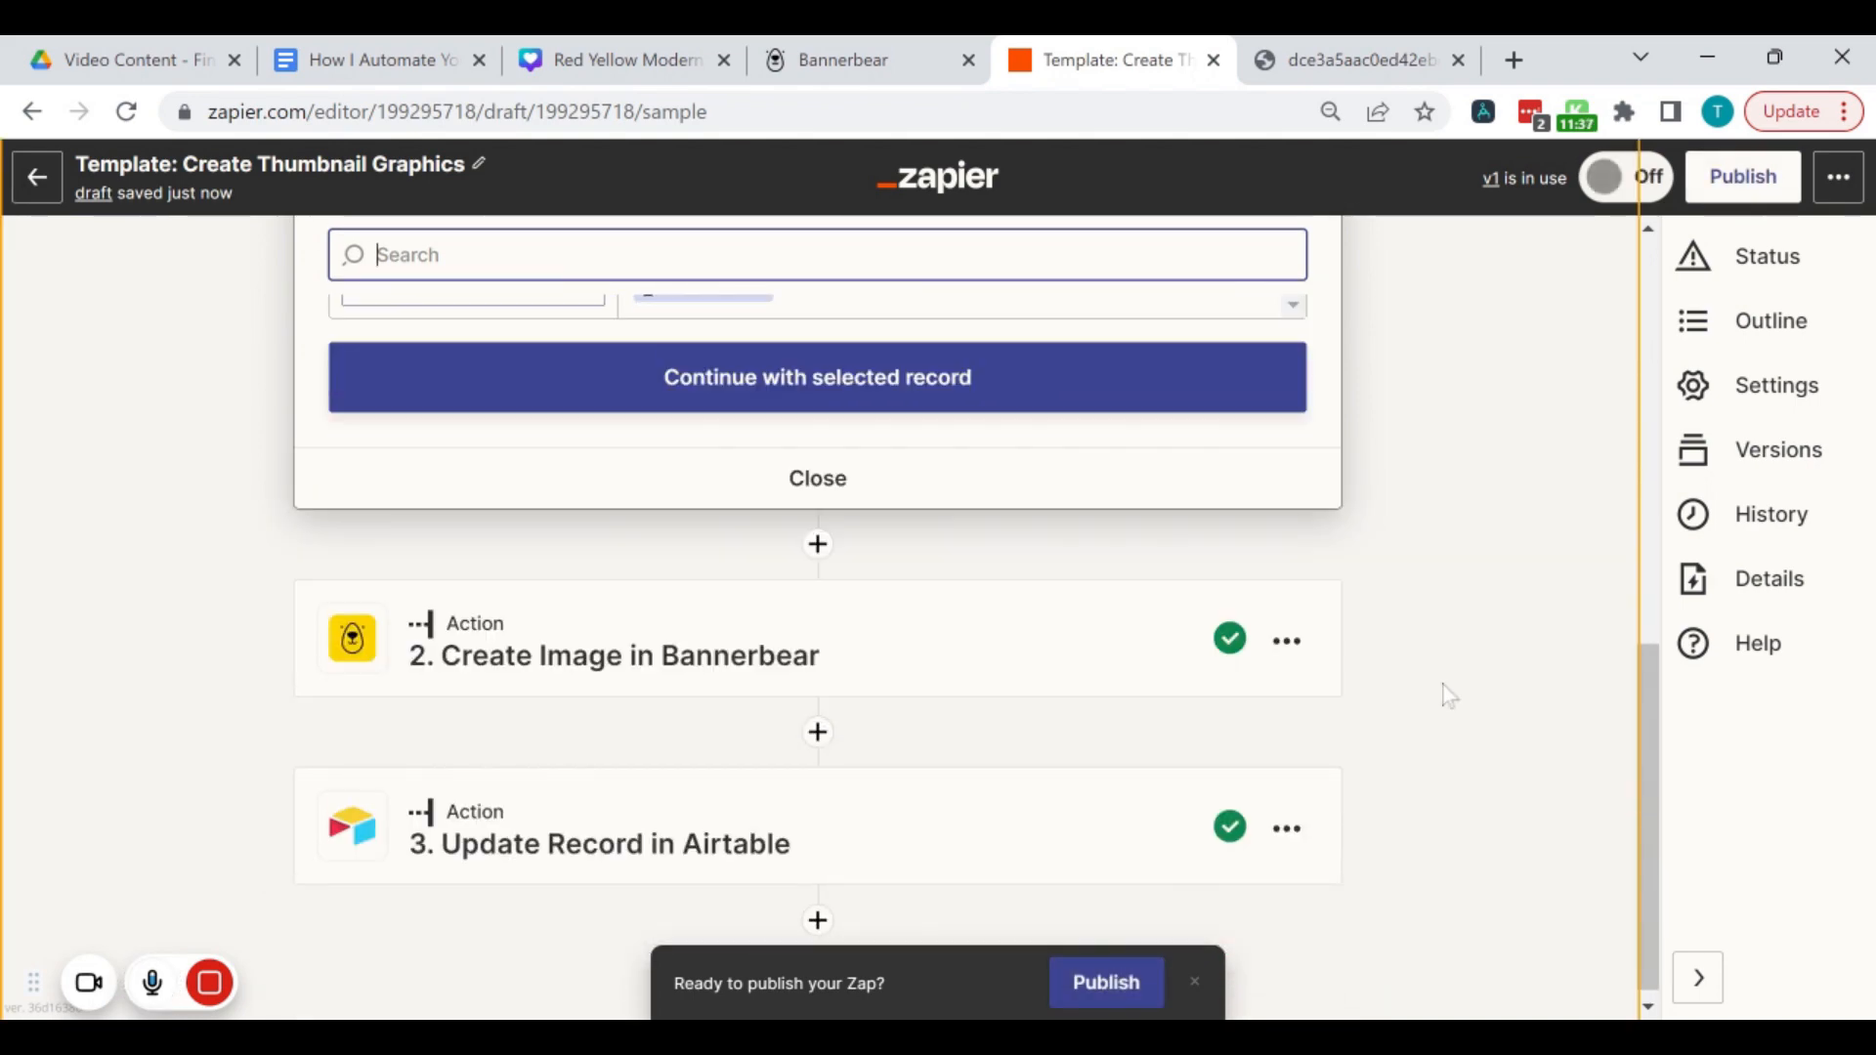
pyautogui.scroll(5, 1286, 633)
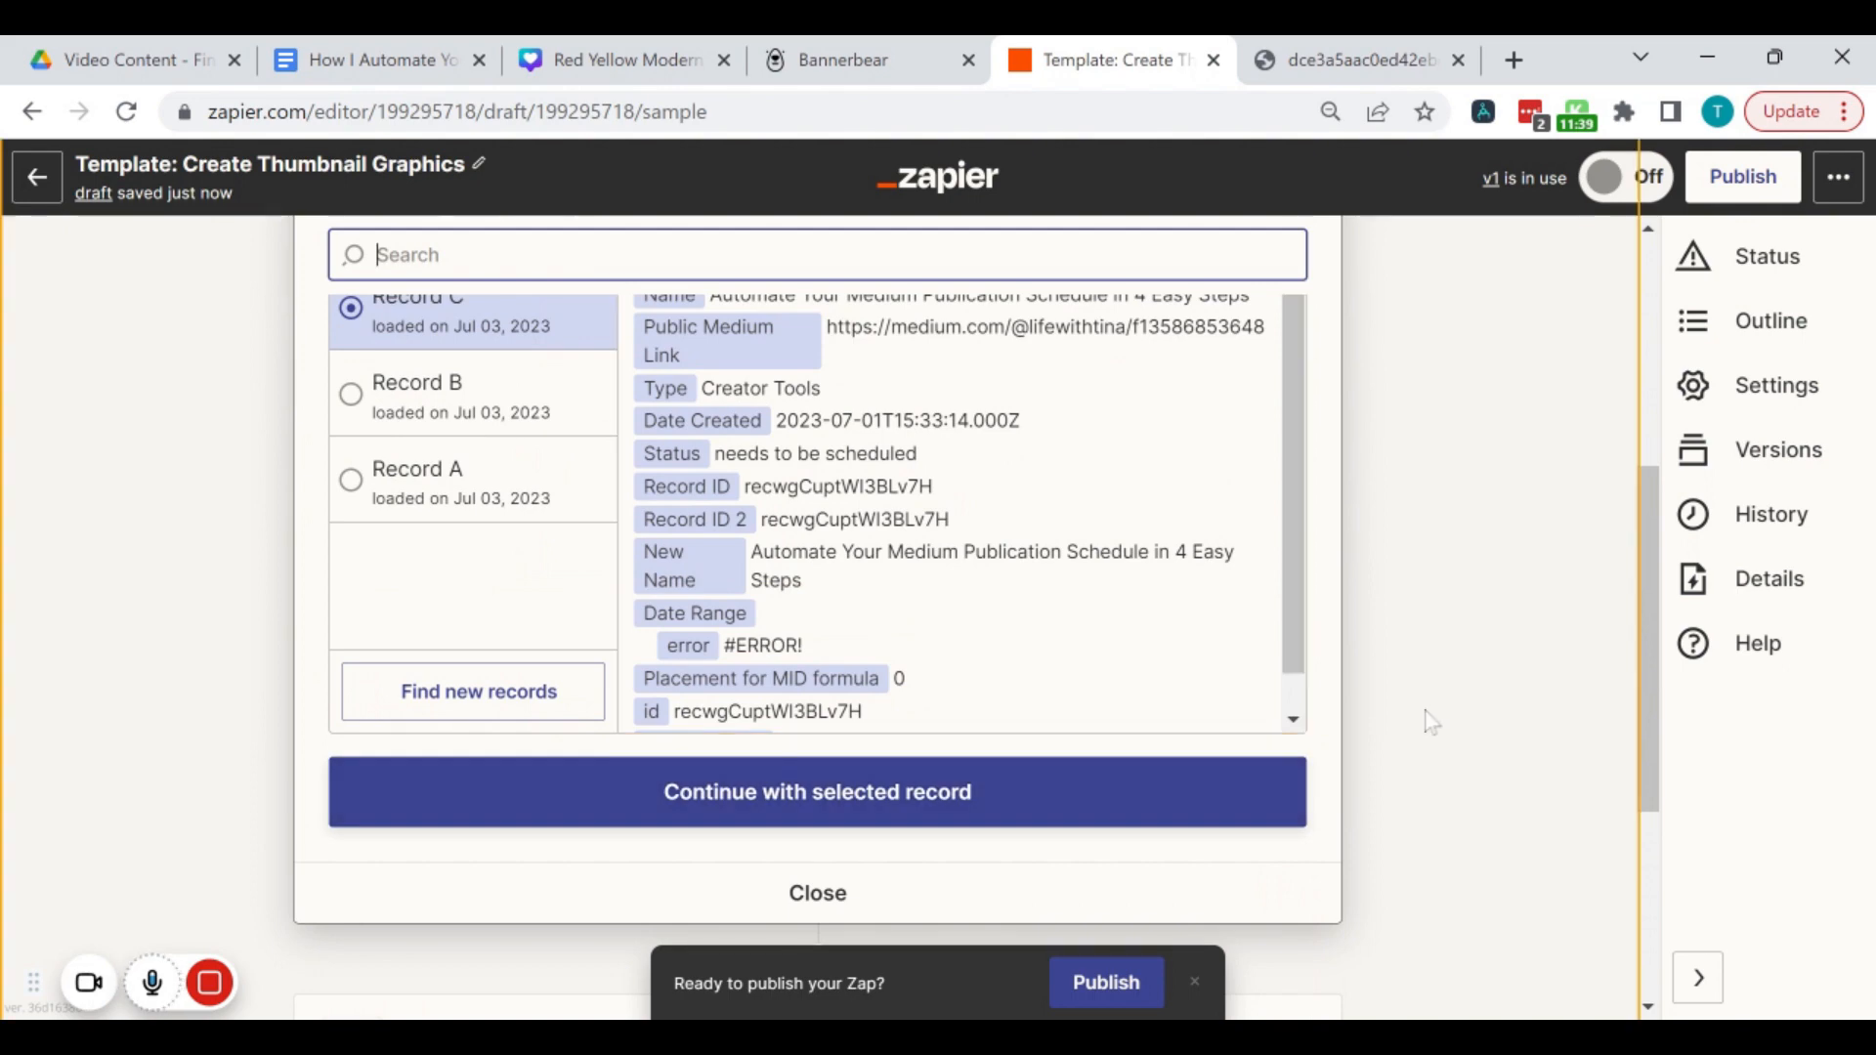
# Step: Open the Create Image in Bannerbear action and continue with its Create Image event
pyautogui.scroll(-4, 1387, 703)
pyautogui.click(900, 631)
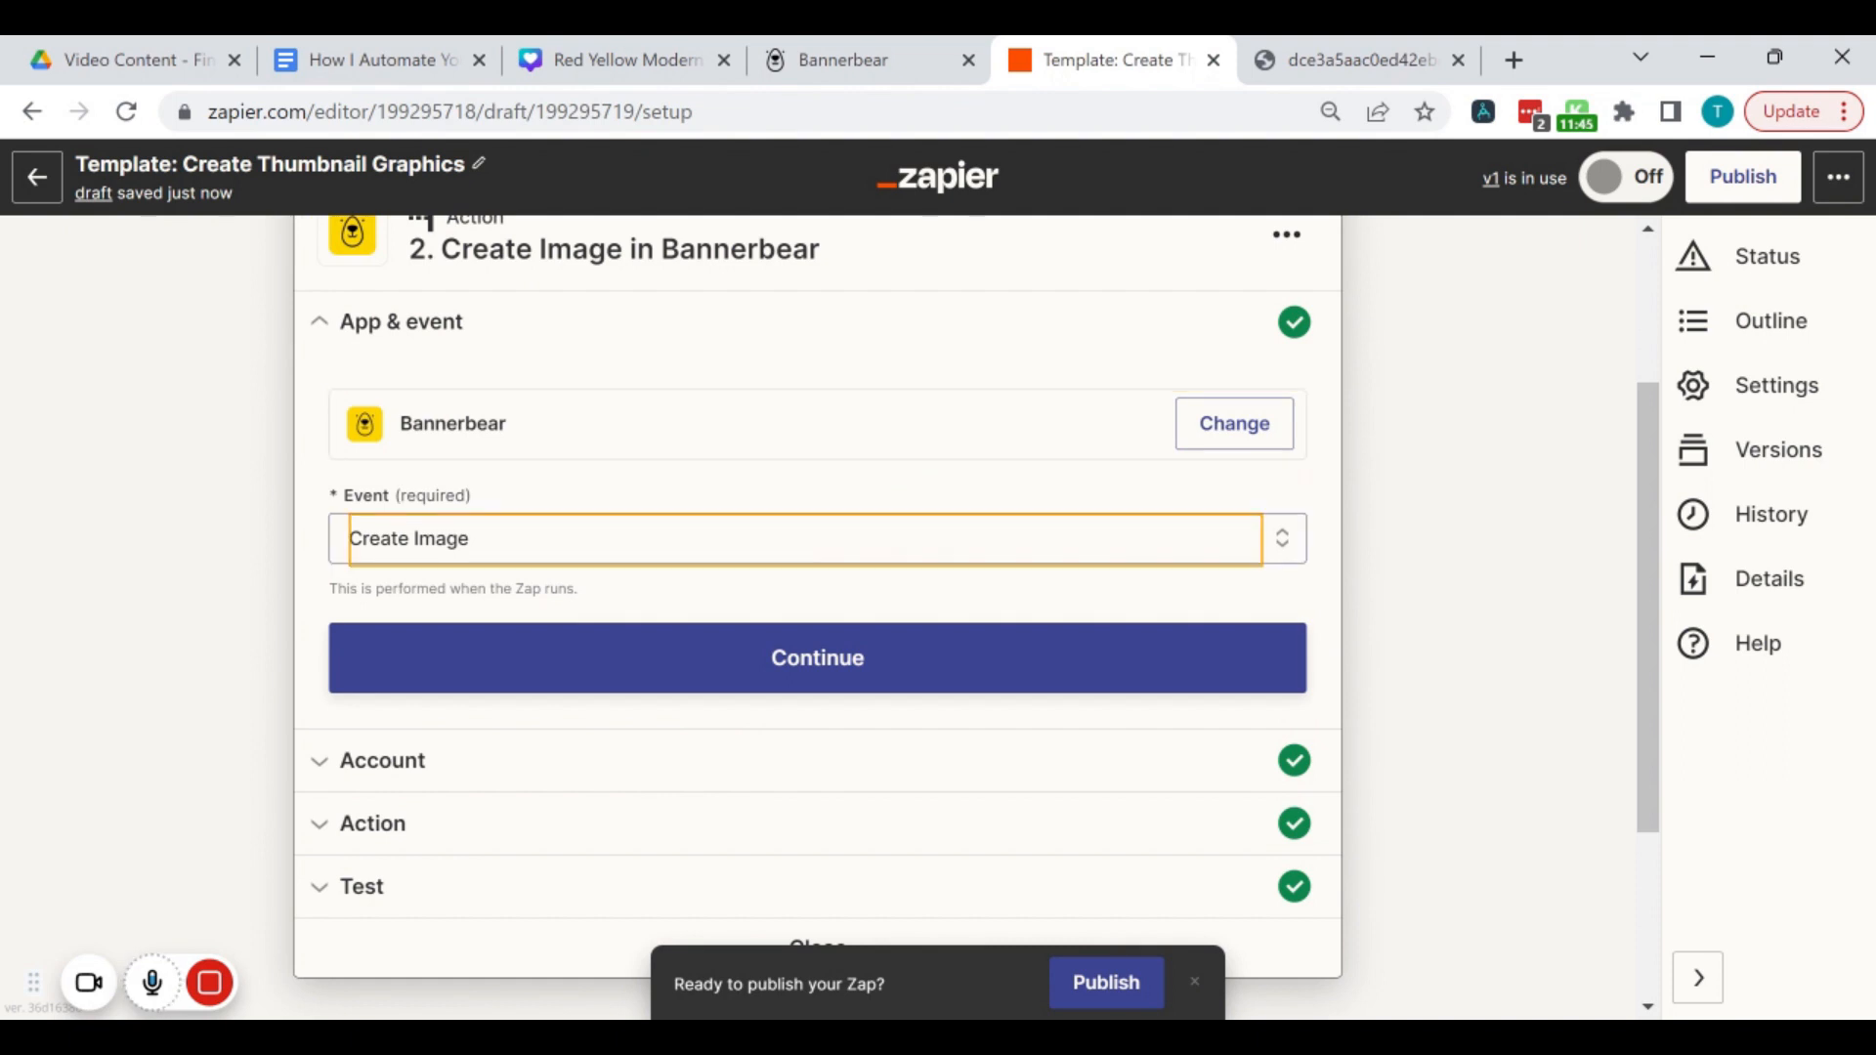
pyautogui.click(818, 664)
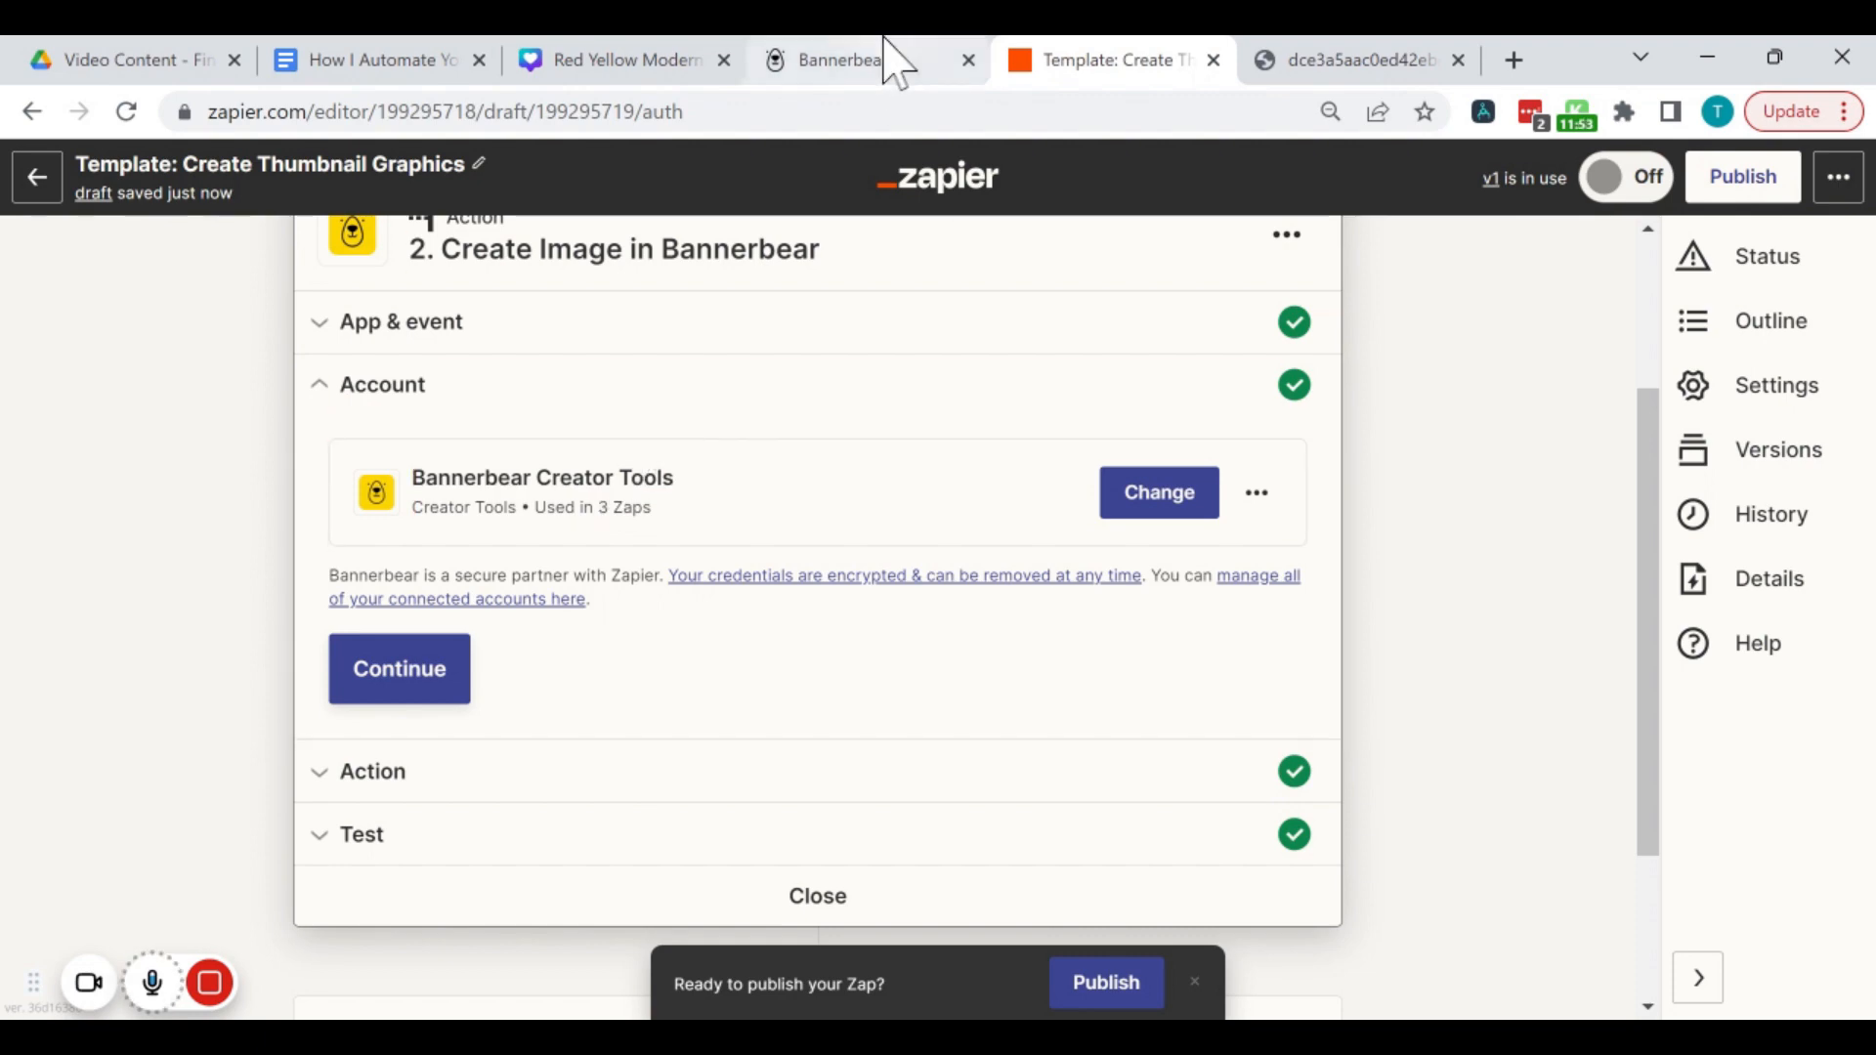
# Step: Exit the template editor in Bannerbear, and in Zapier continue the action with the Bannerbear Creator Tools account
pyautogui.click(841, 60)
pyautogui.click(249, 283)
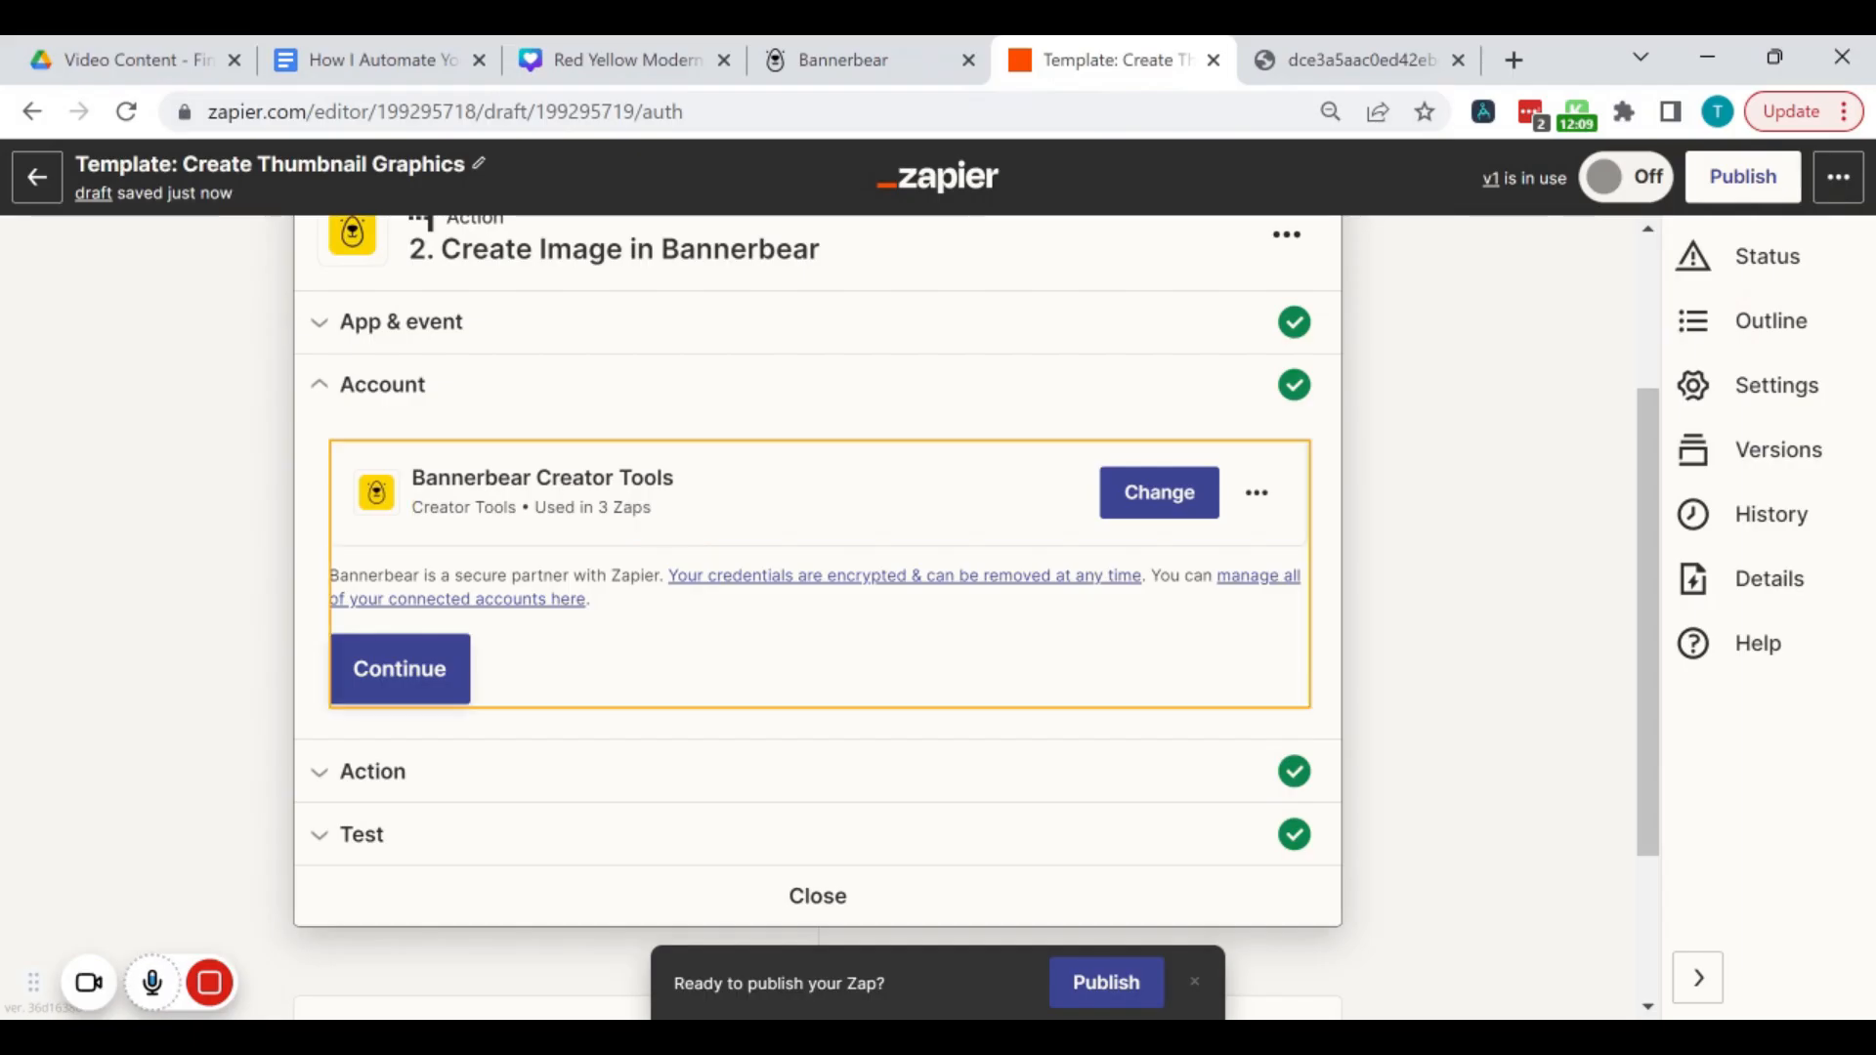
pyautogui.click(440, 701)
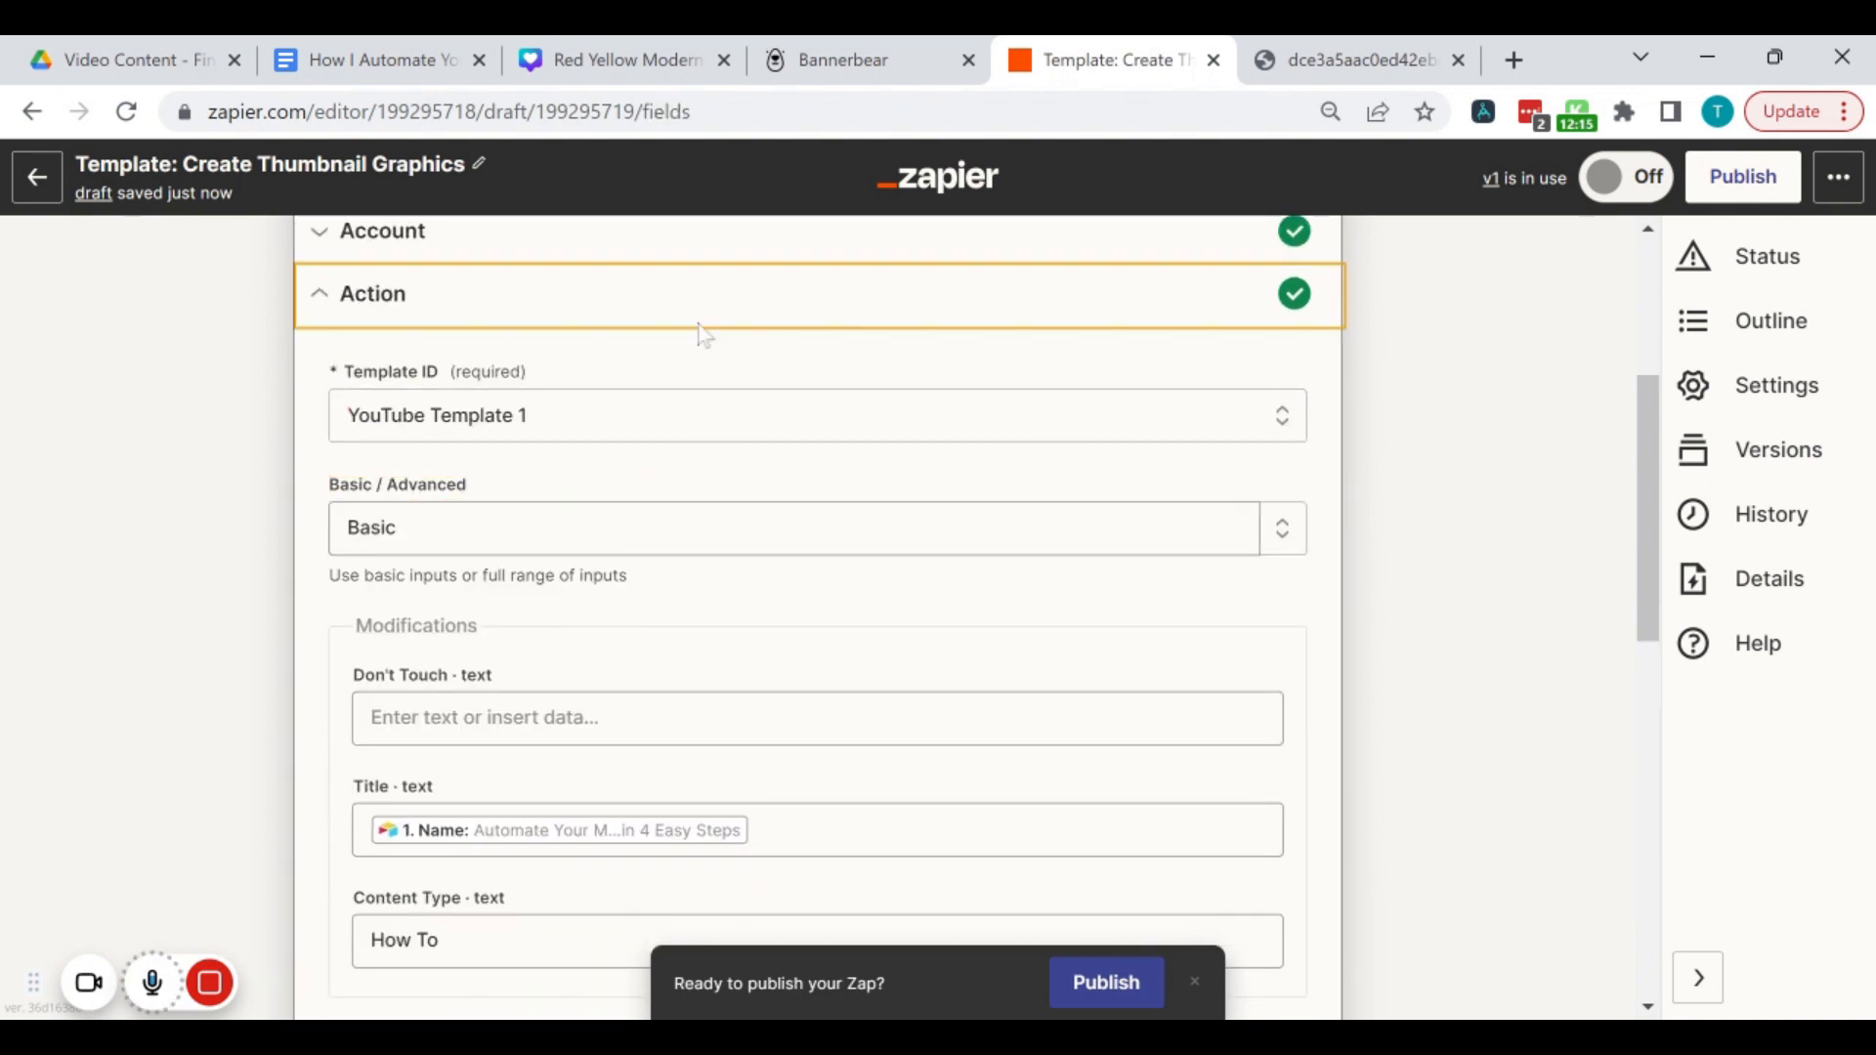
# Step: Examine the image action's template, input mode and text layer modifications, comparing the selected template with YouTube Template 1 in Bannerbear
pyautogui.scroll(-1, 699, 336)
pyautogui.scroll(-1, 689, 409)
pyautogui.scroll(1, 690, 409)
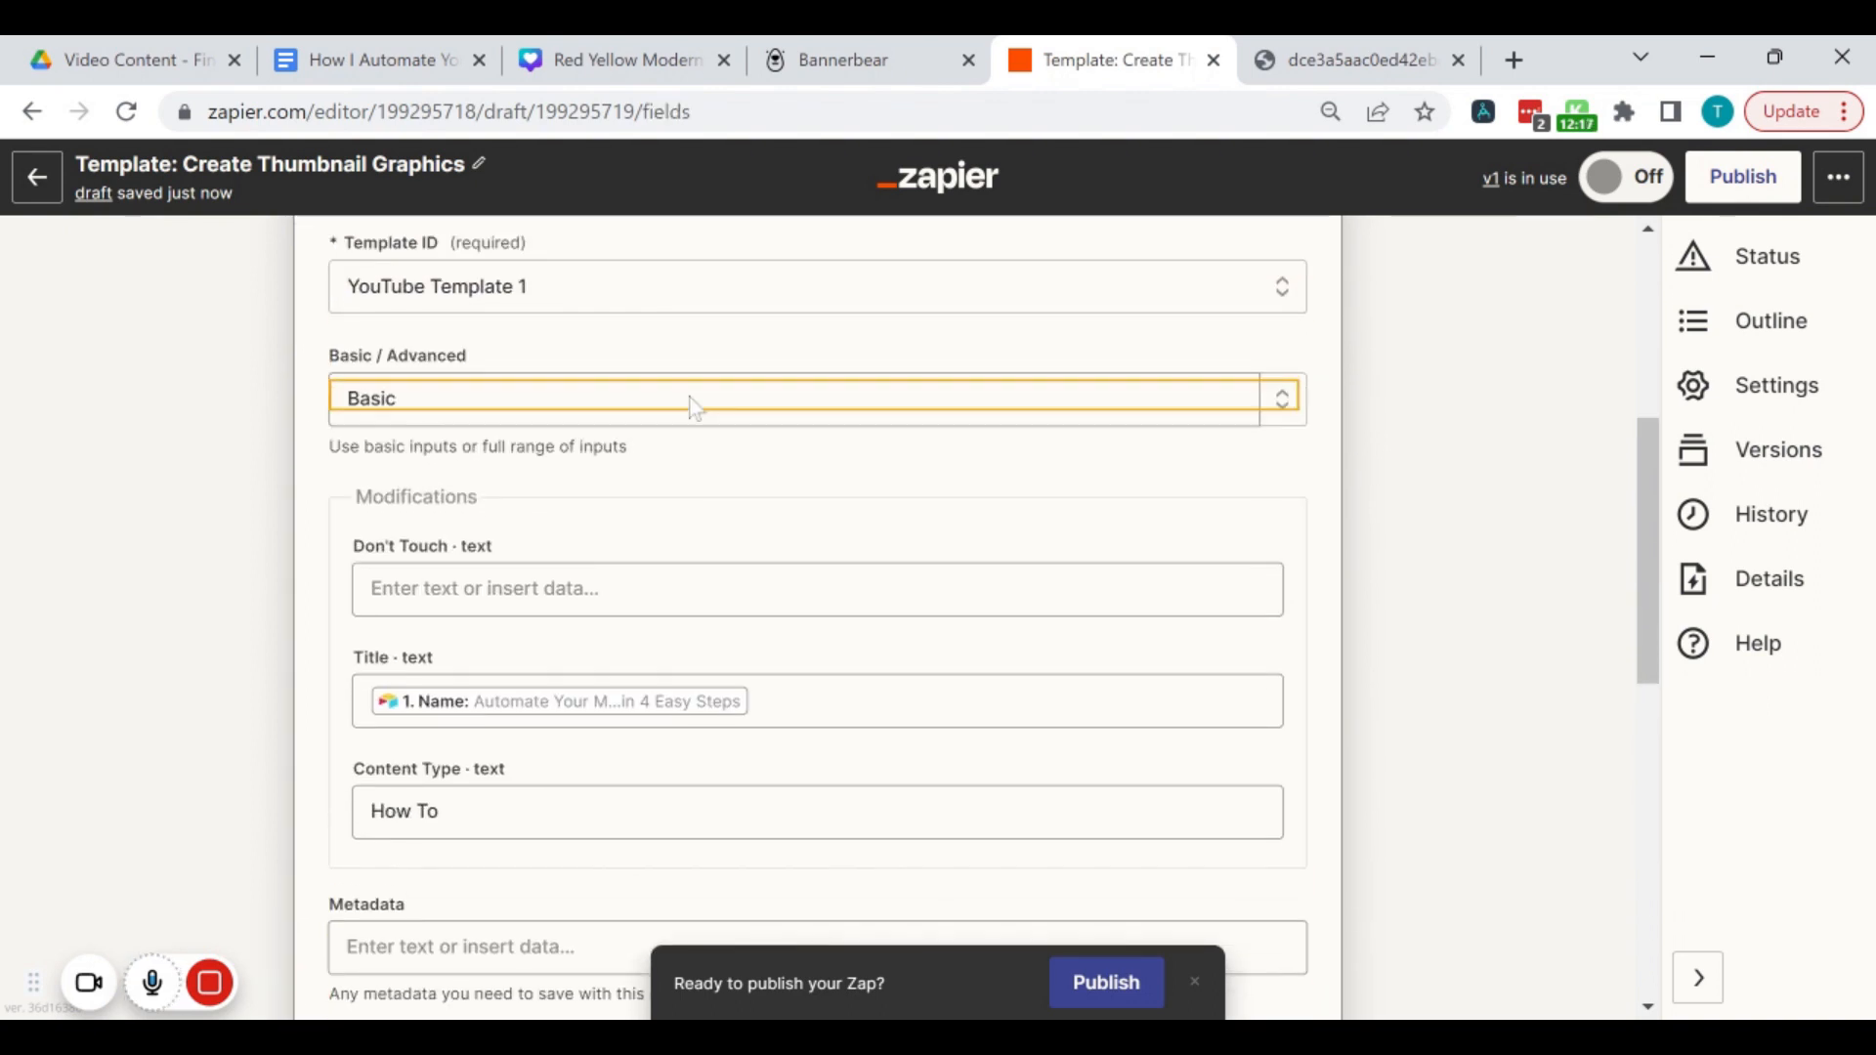
pyautogui.scroll(-3, 689, 408)
pyautogui.scroll(4, 689, 408)
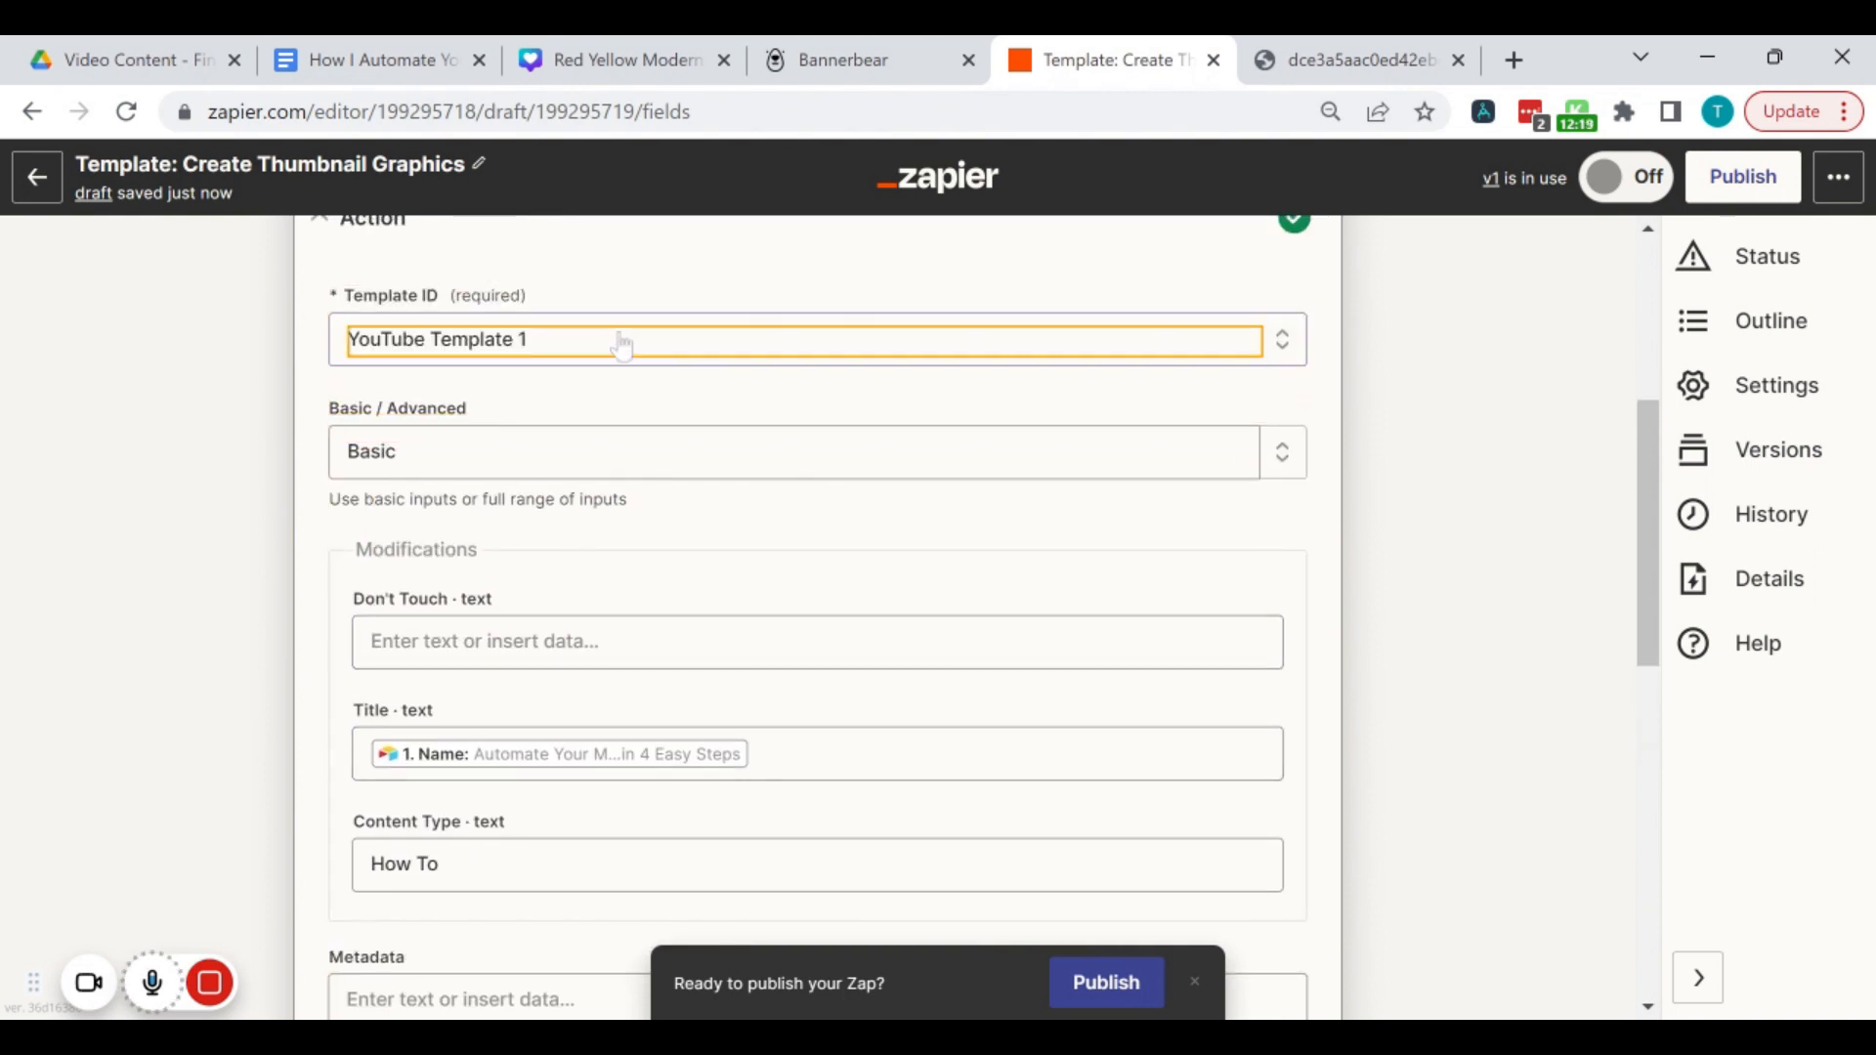
pyautogui.click(817, 59)
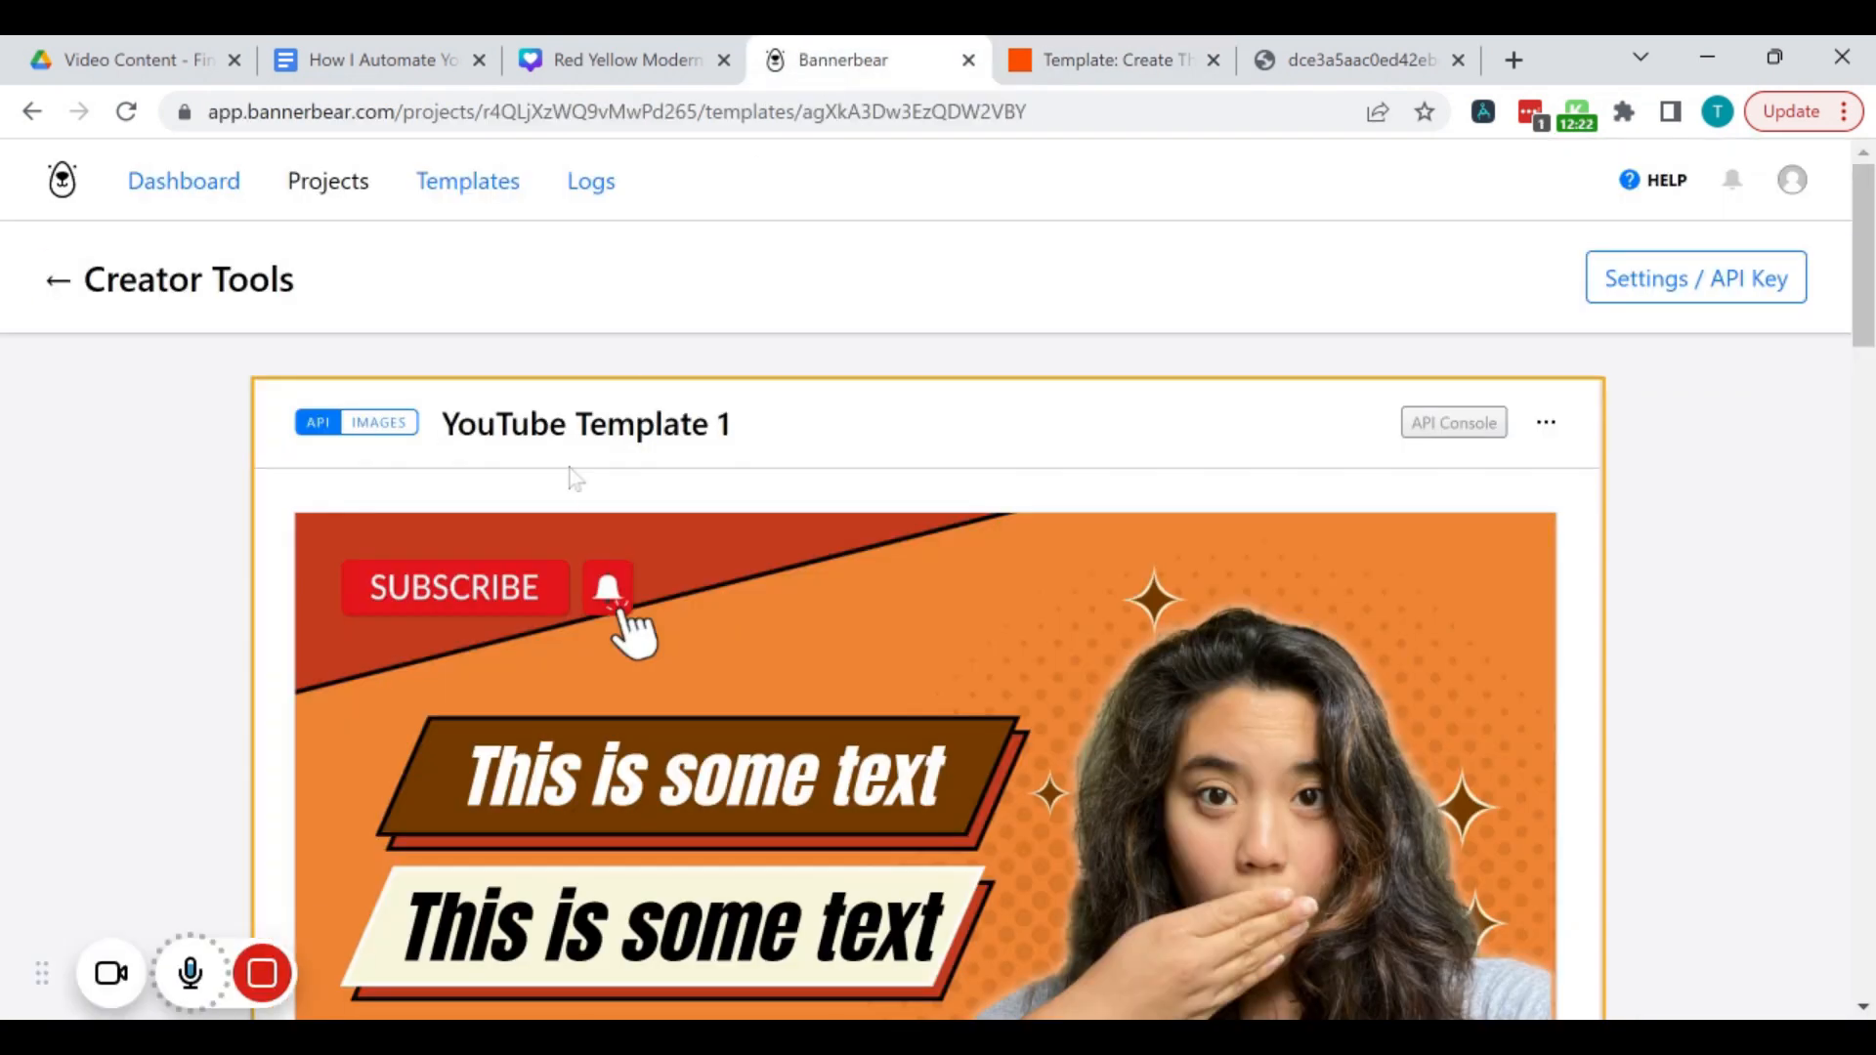
pyautogui.click(1081, 59)
pyautogui.scroll(-3, 968, 505)
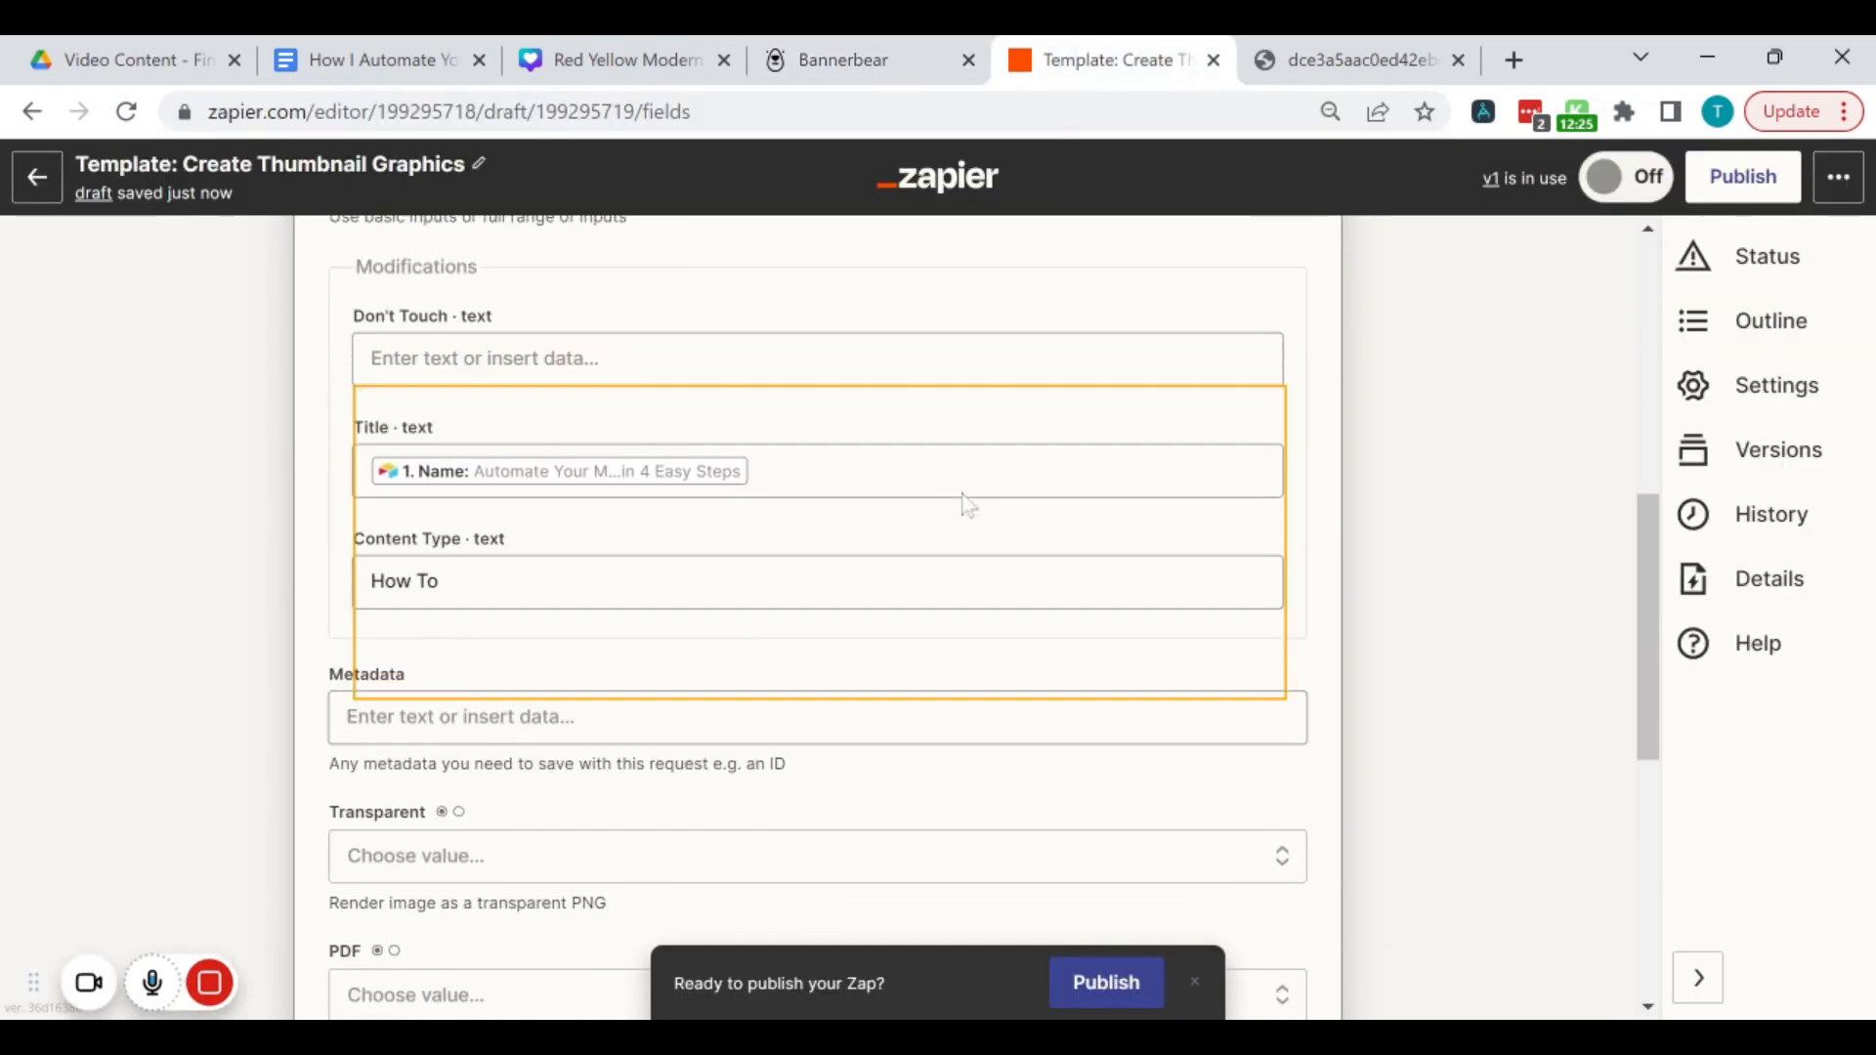
pyautogui.scroll(8, 819, 488)
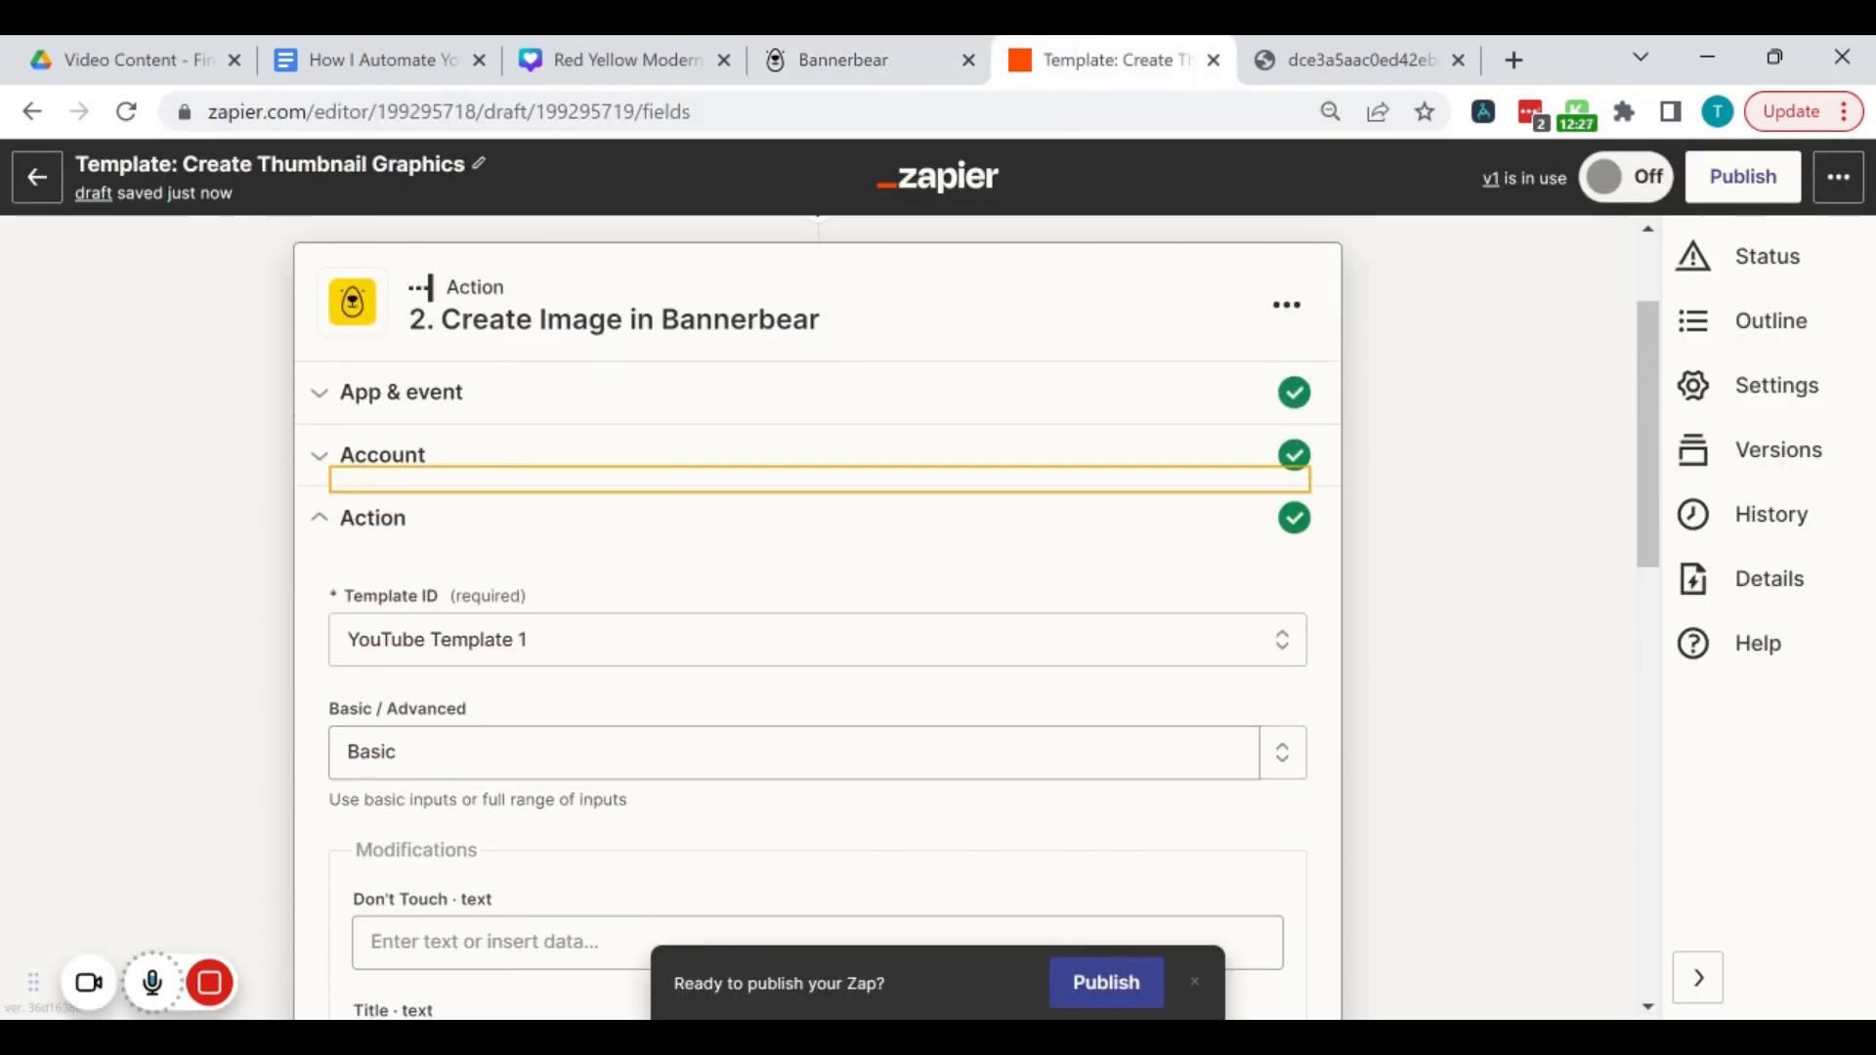
pyautogui.scroll(-6, 819, 489)
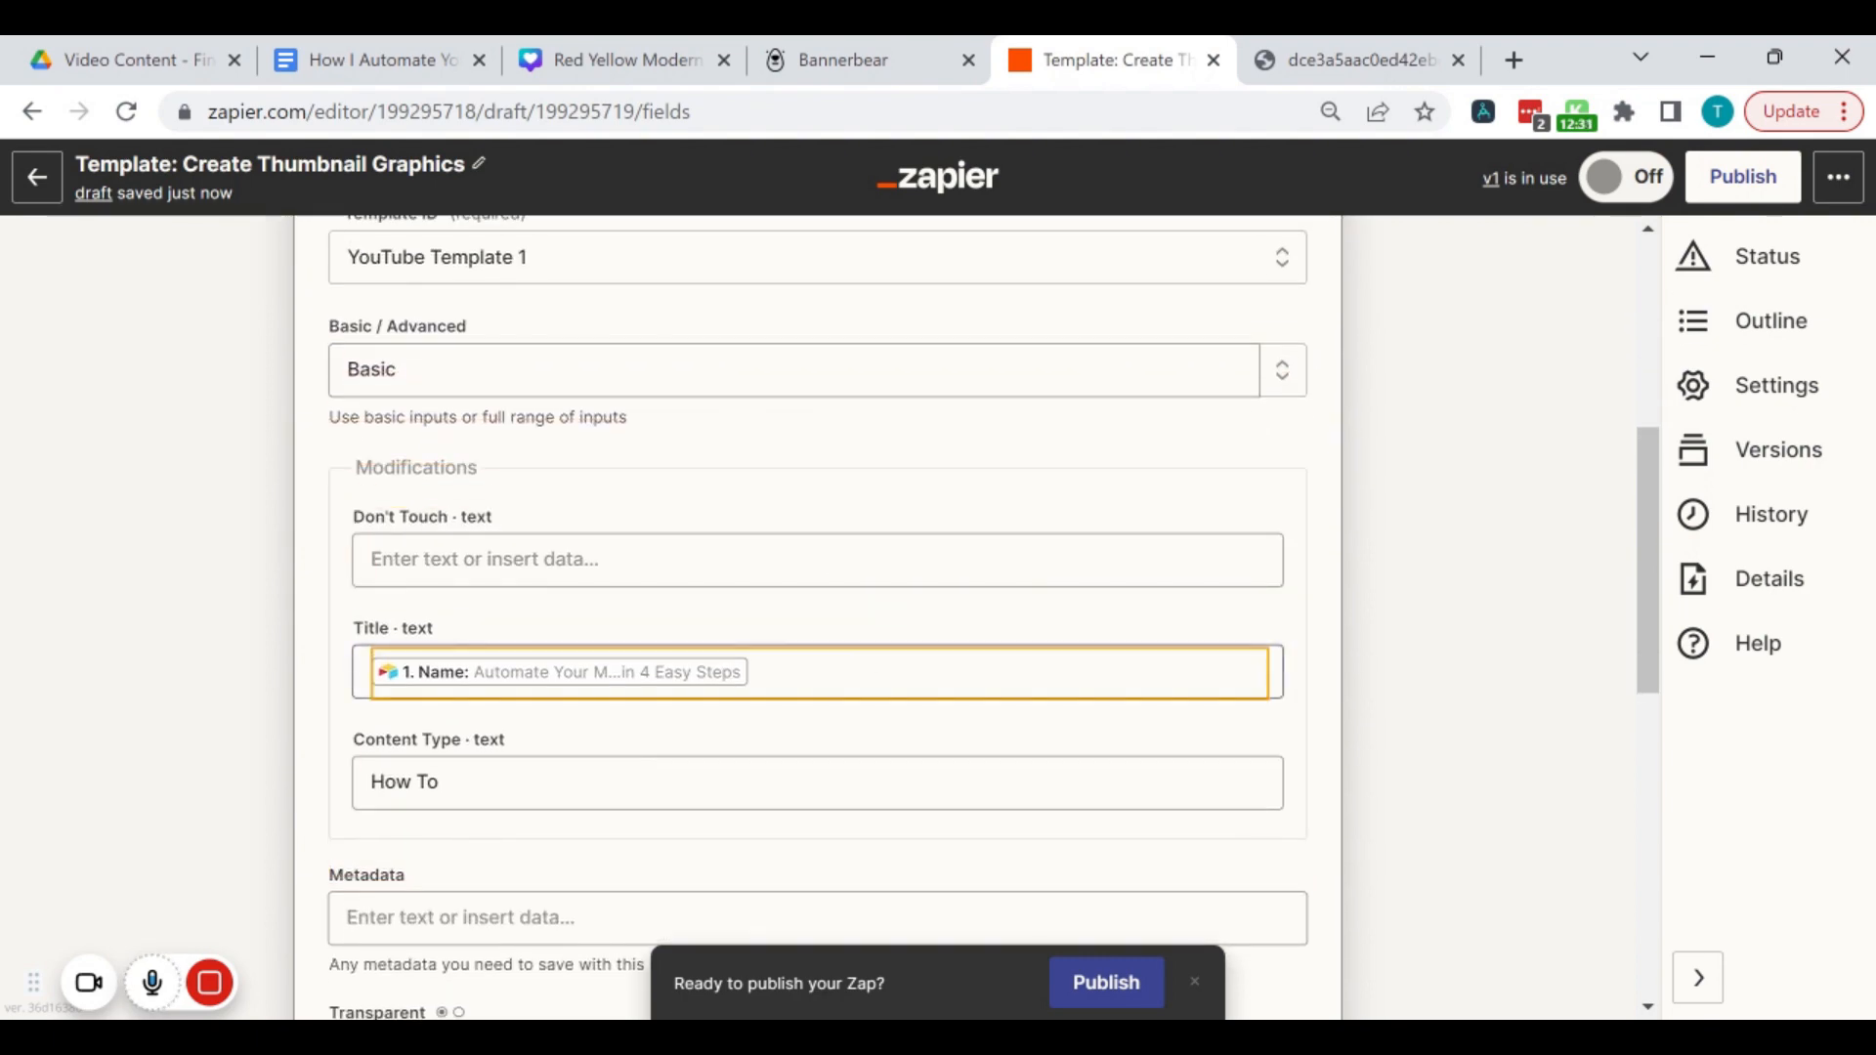
pyautogui.scroll(6, 643, 318)
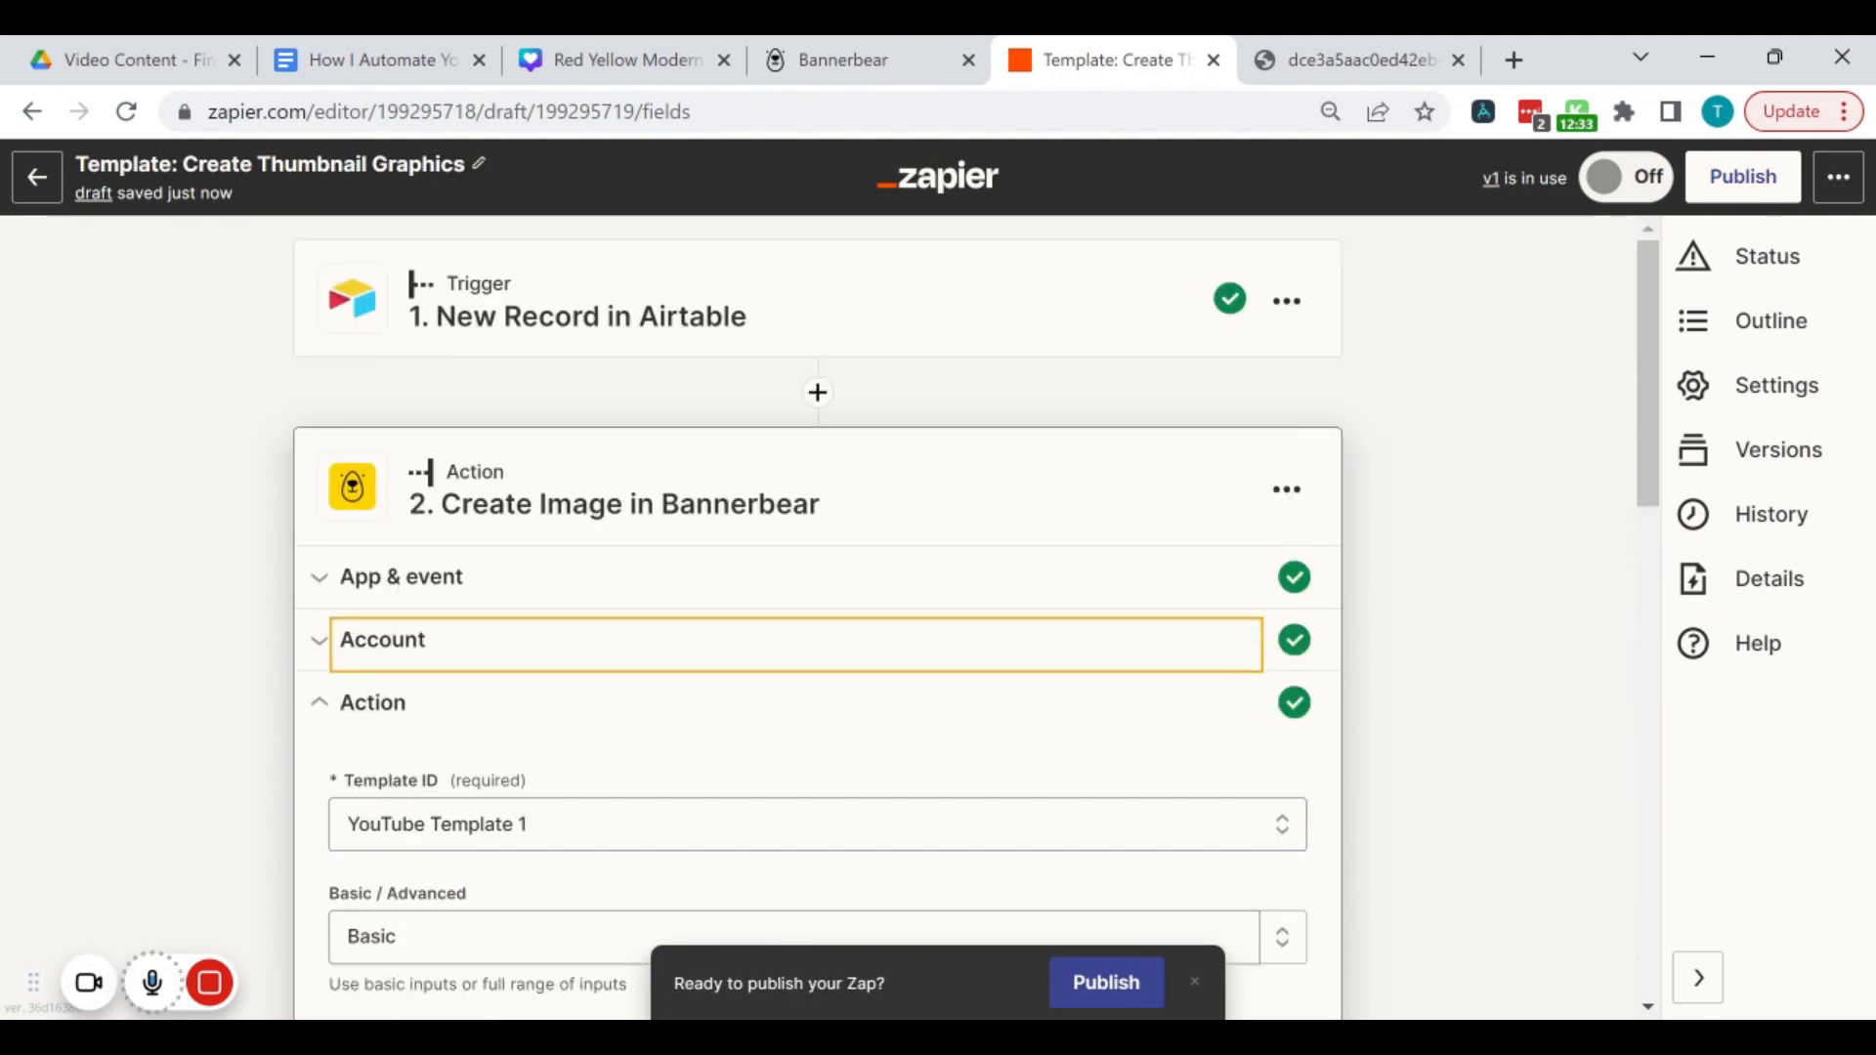
# Step: Show the Airtable record fields available to insert into the image action's Title text
pyautogui.scroll(-5, 747, 728)
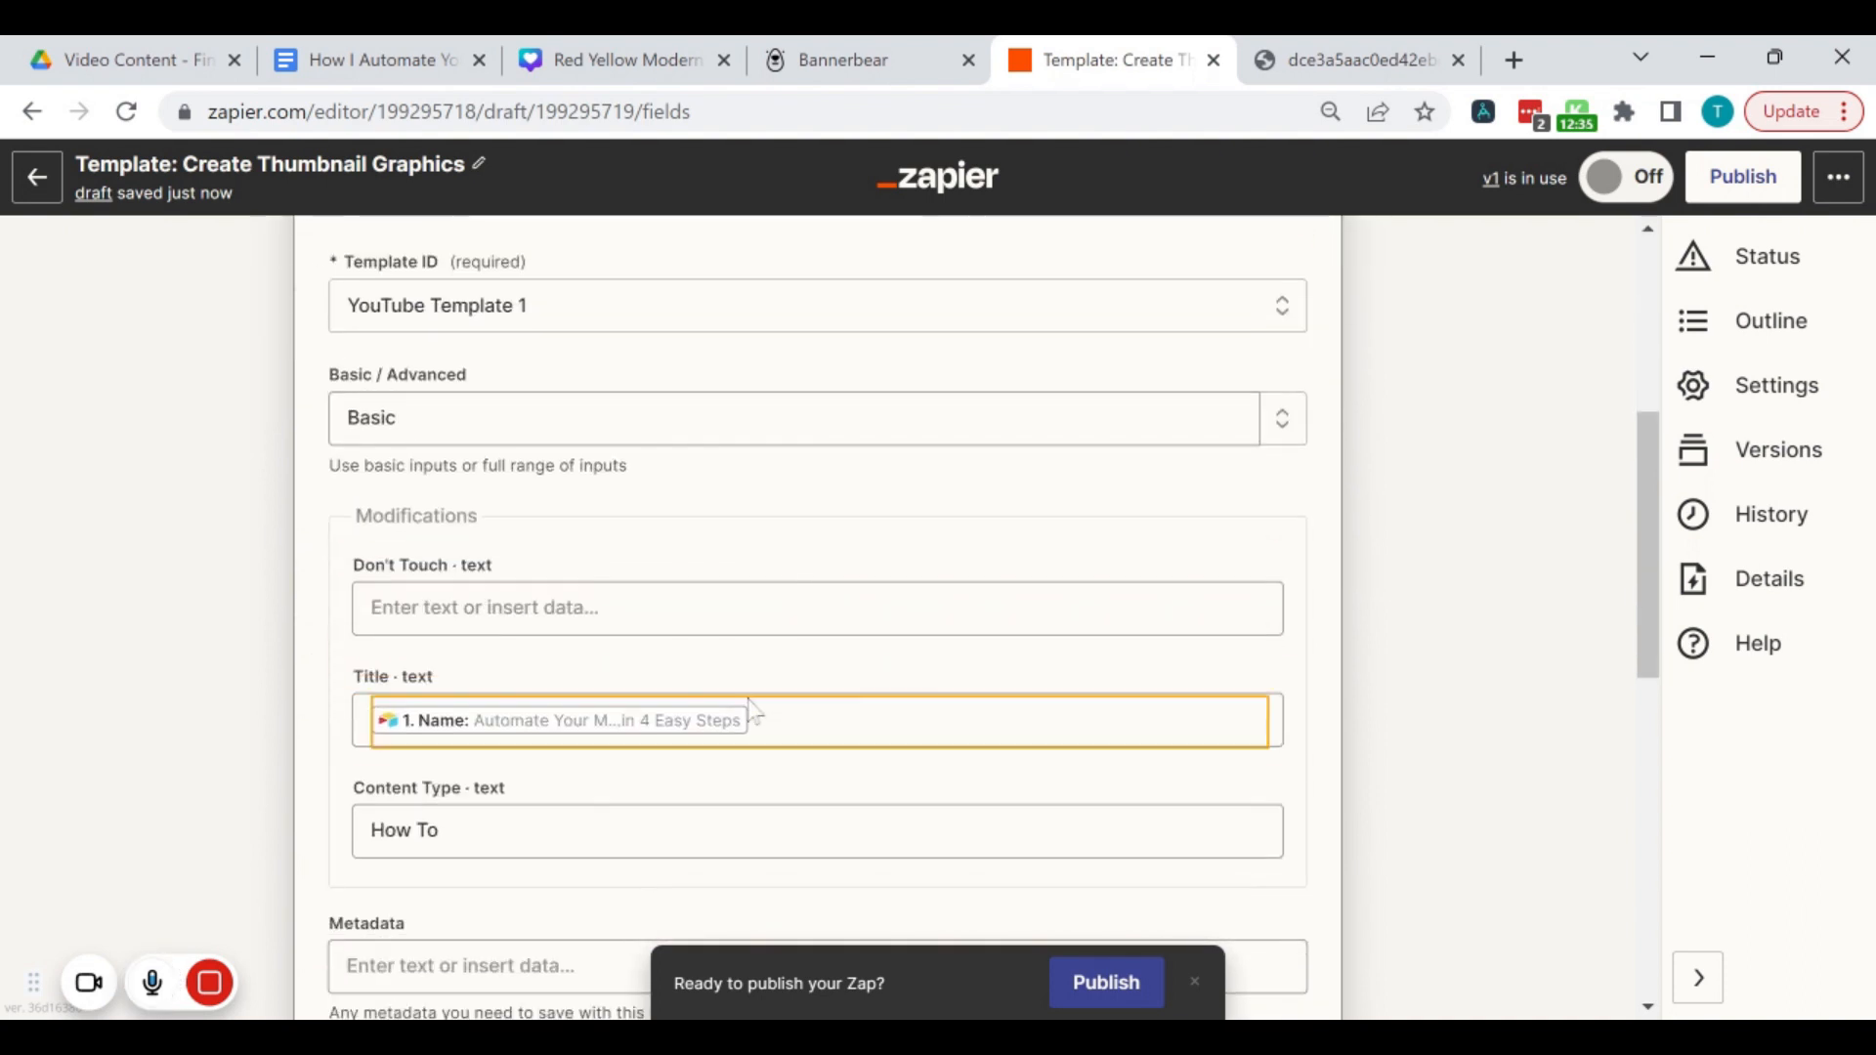
pyautogui.click(752, 720)
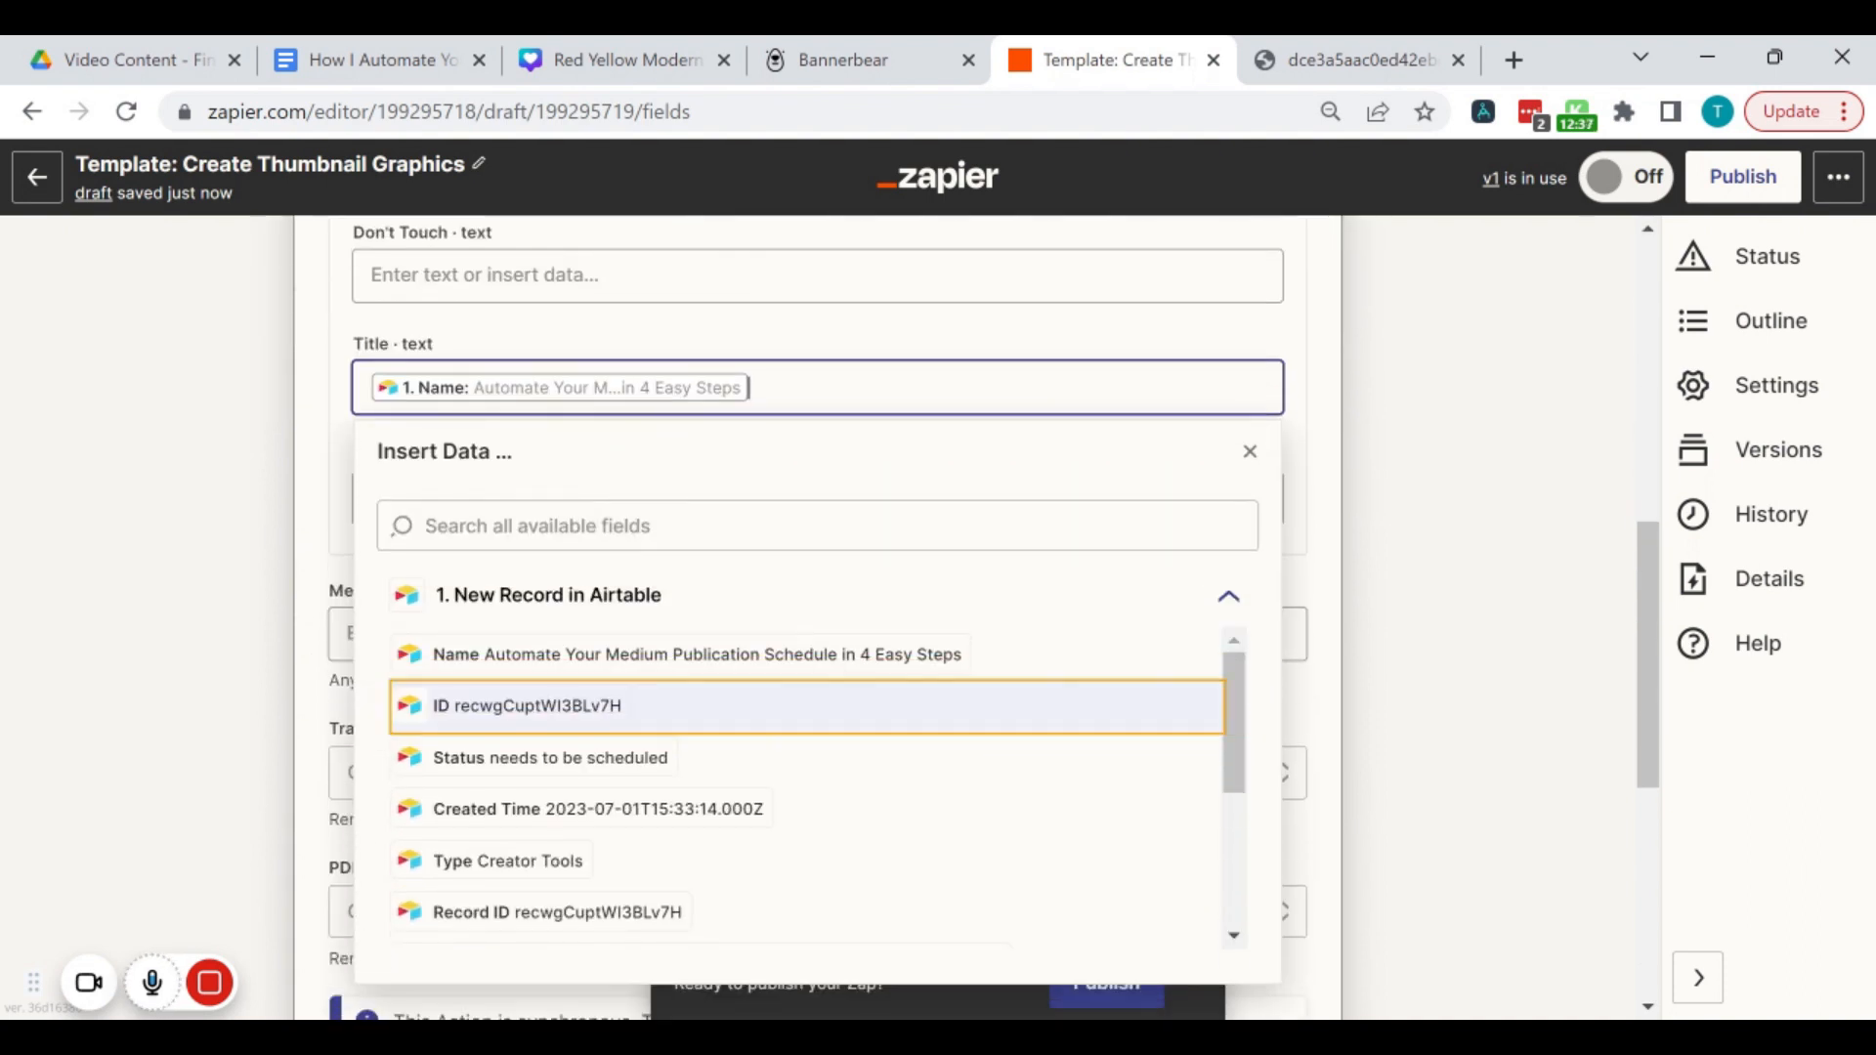
pyautogui.press('Tab')
pyautogui.press('Tab')
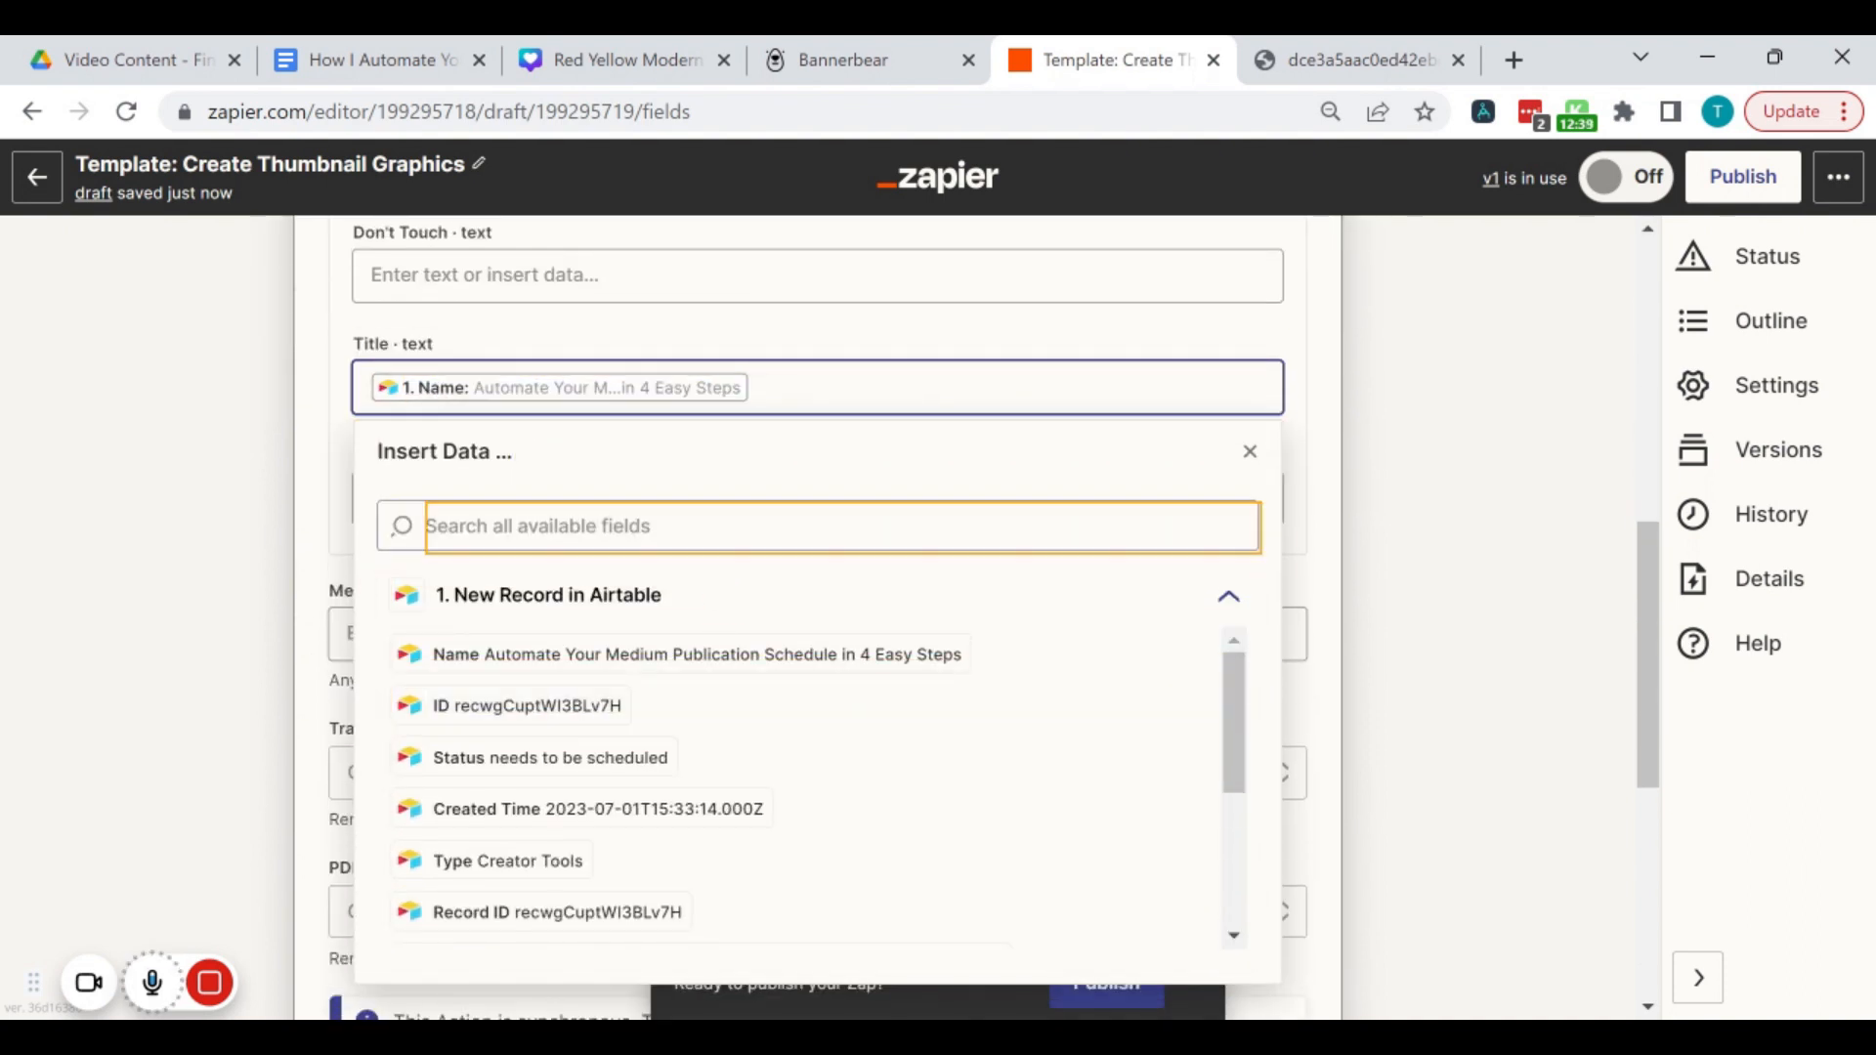
pyautogui.press('Tab')
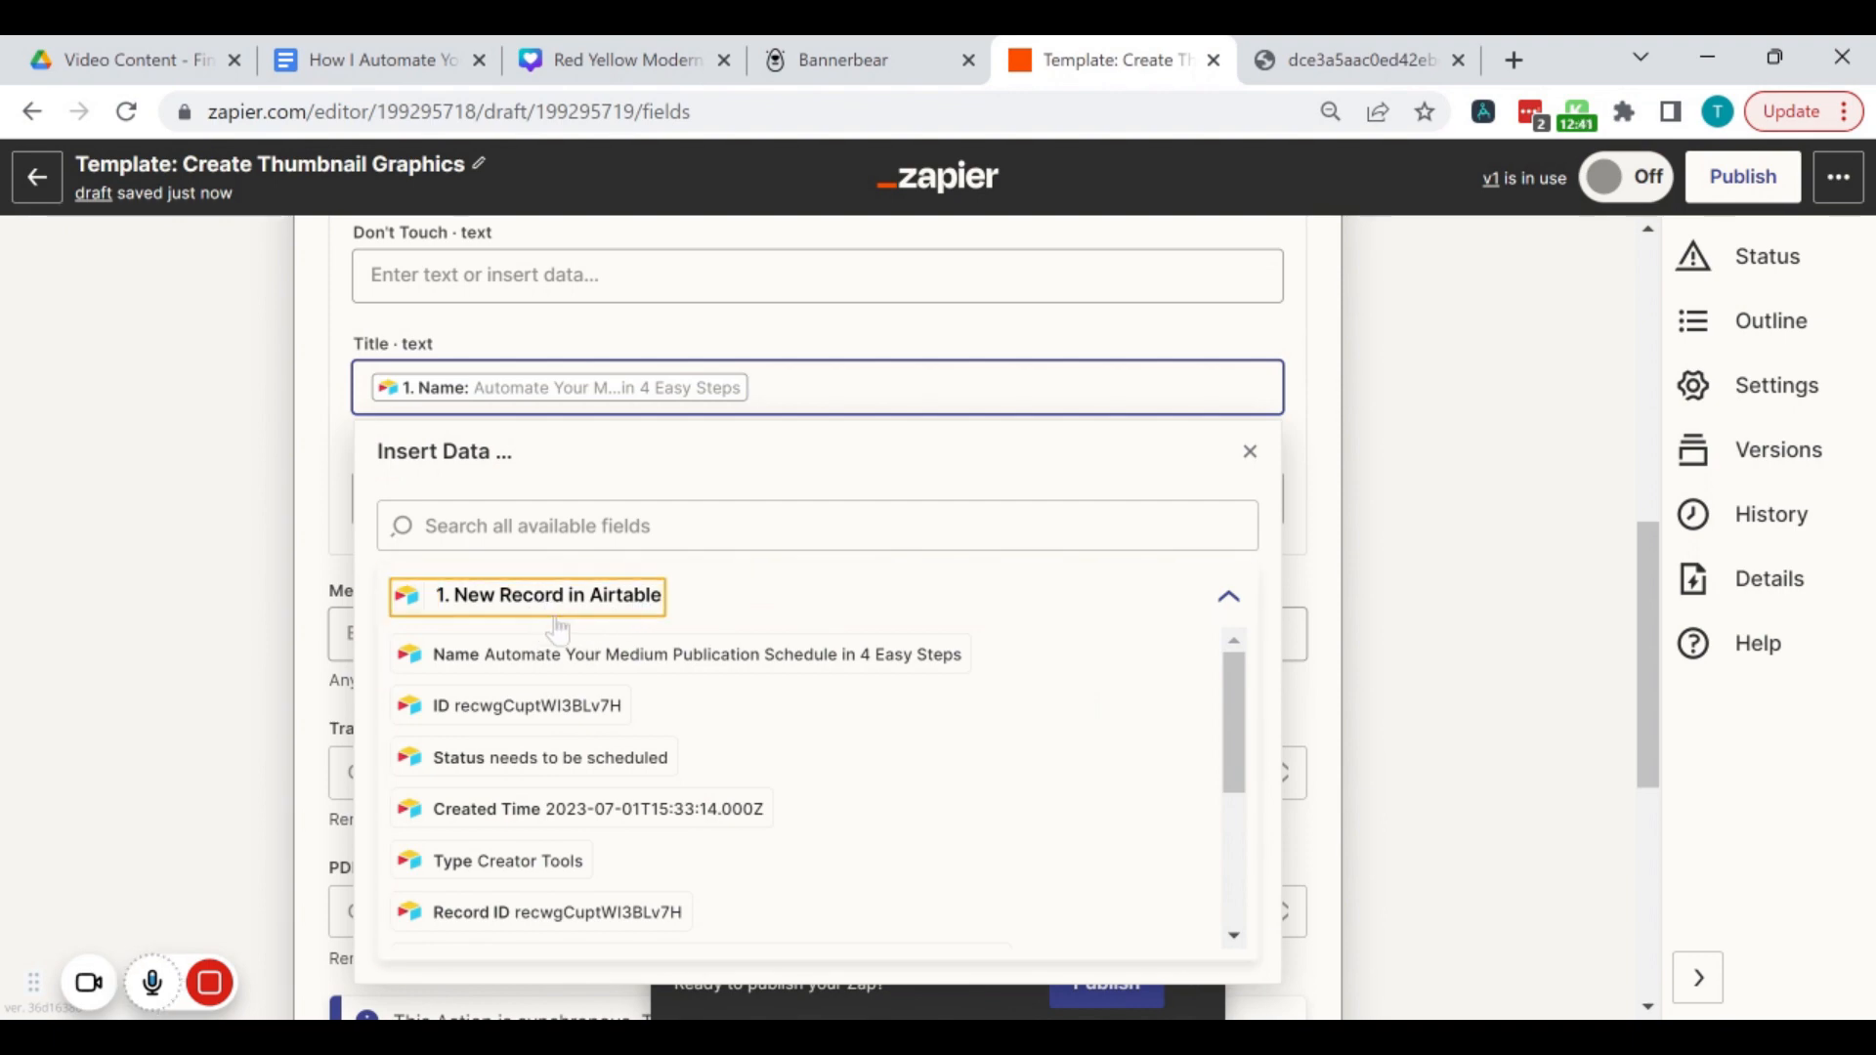
# Step: Close the Title field's data list and show the Airtable record fields available for the Content Type text
pyautogui.press('Tab')
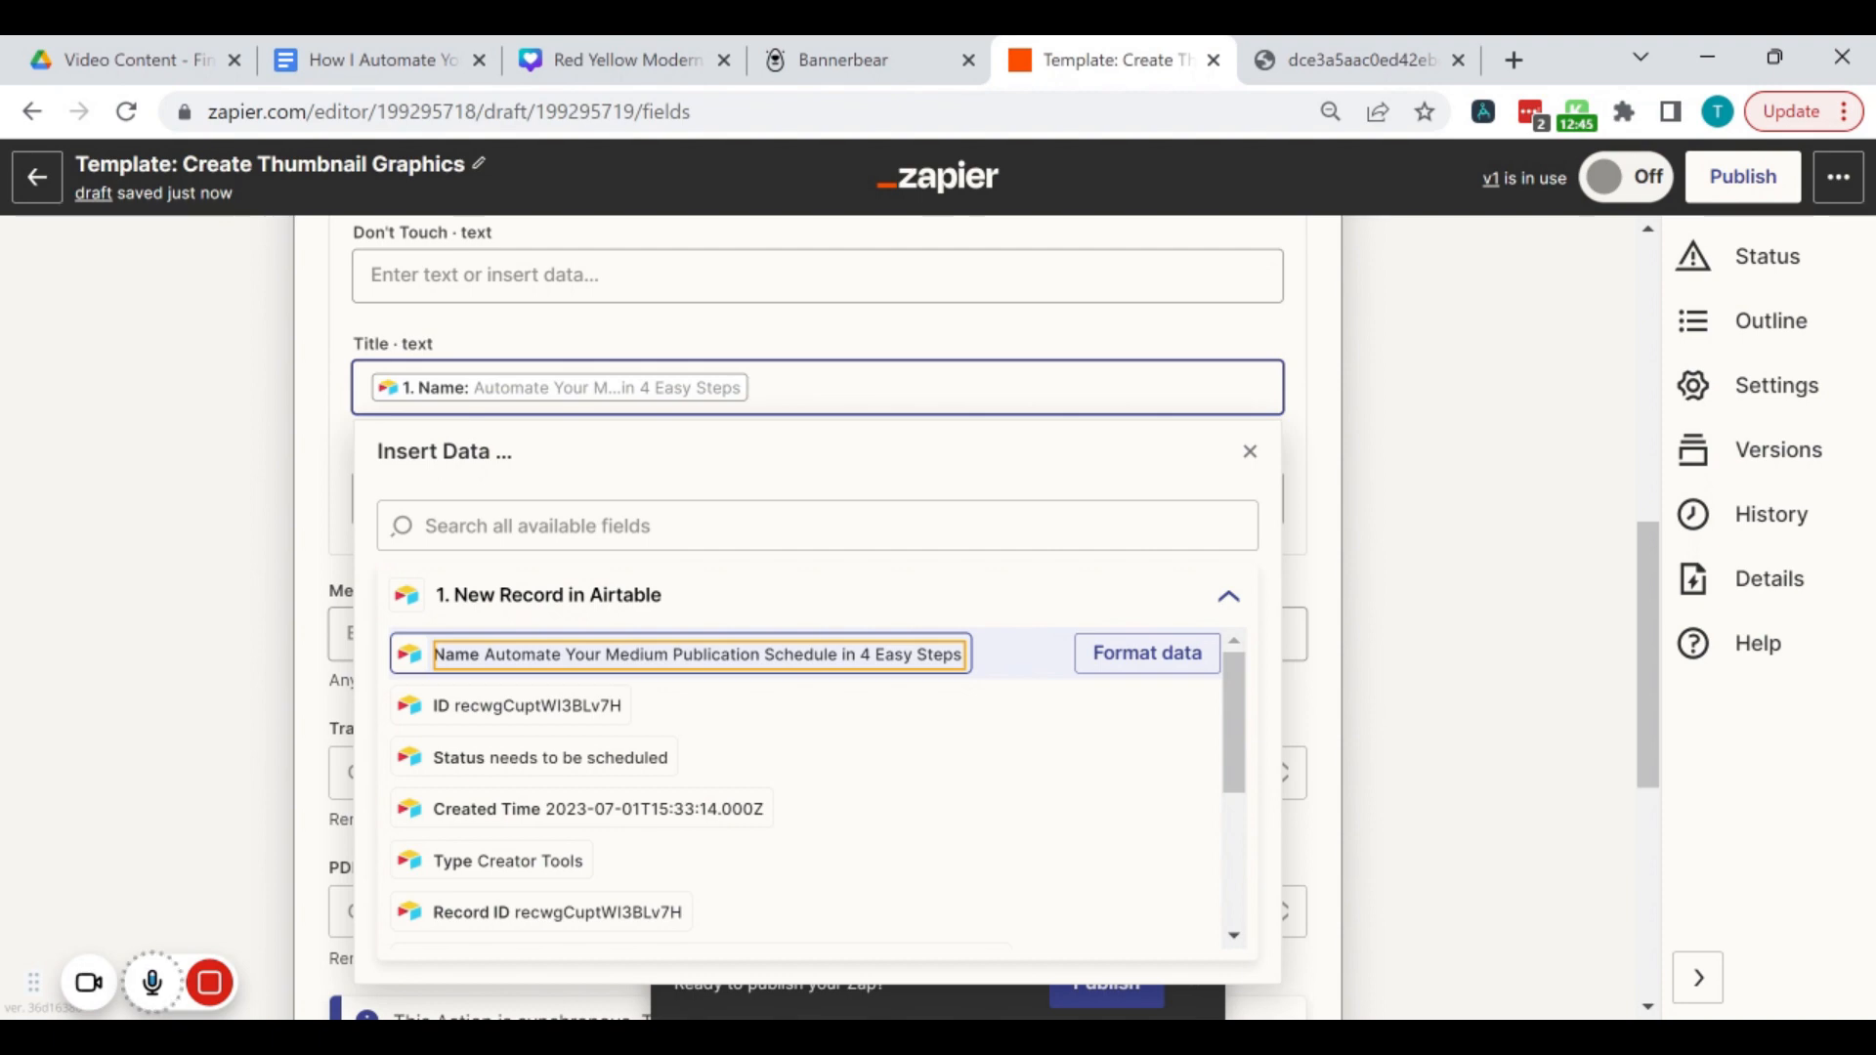
pyautogui.press('Escape')
pyautogui.press('Tab')
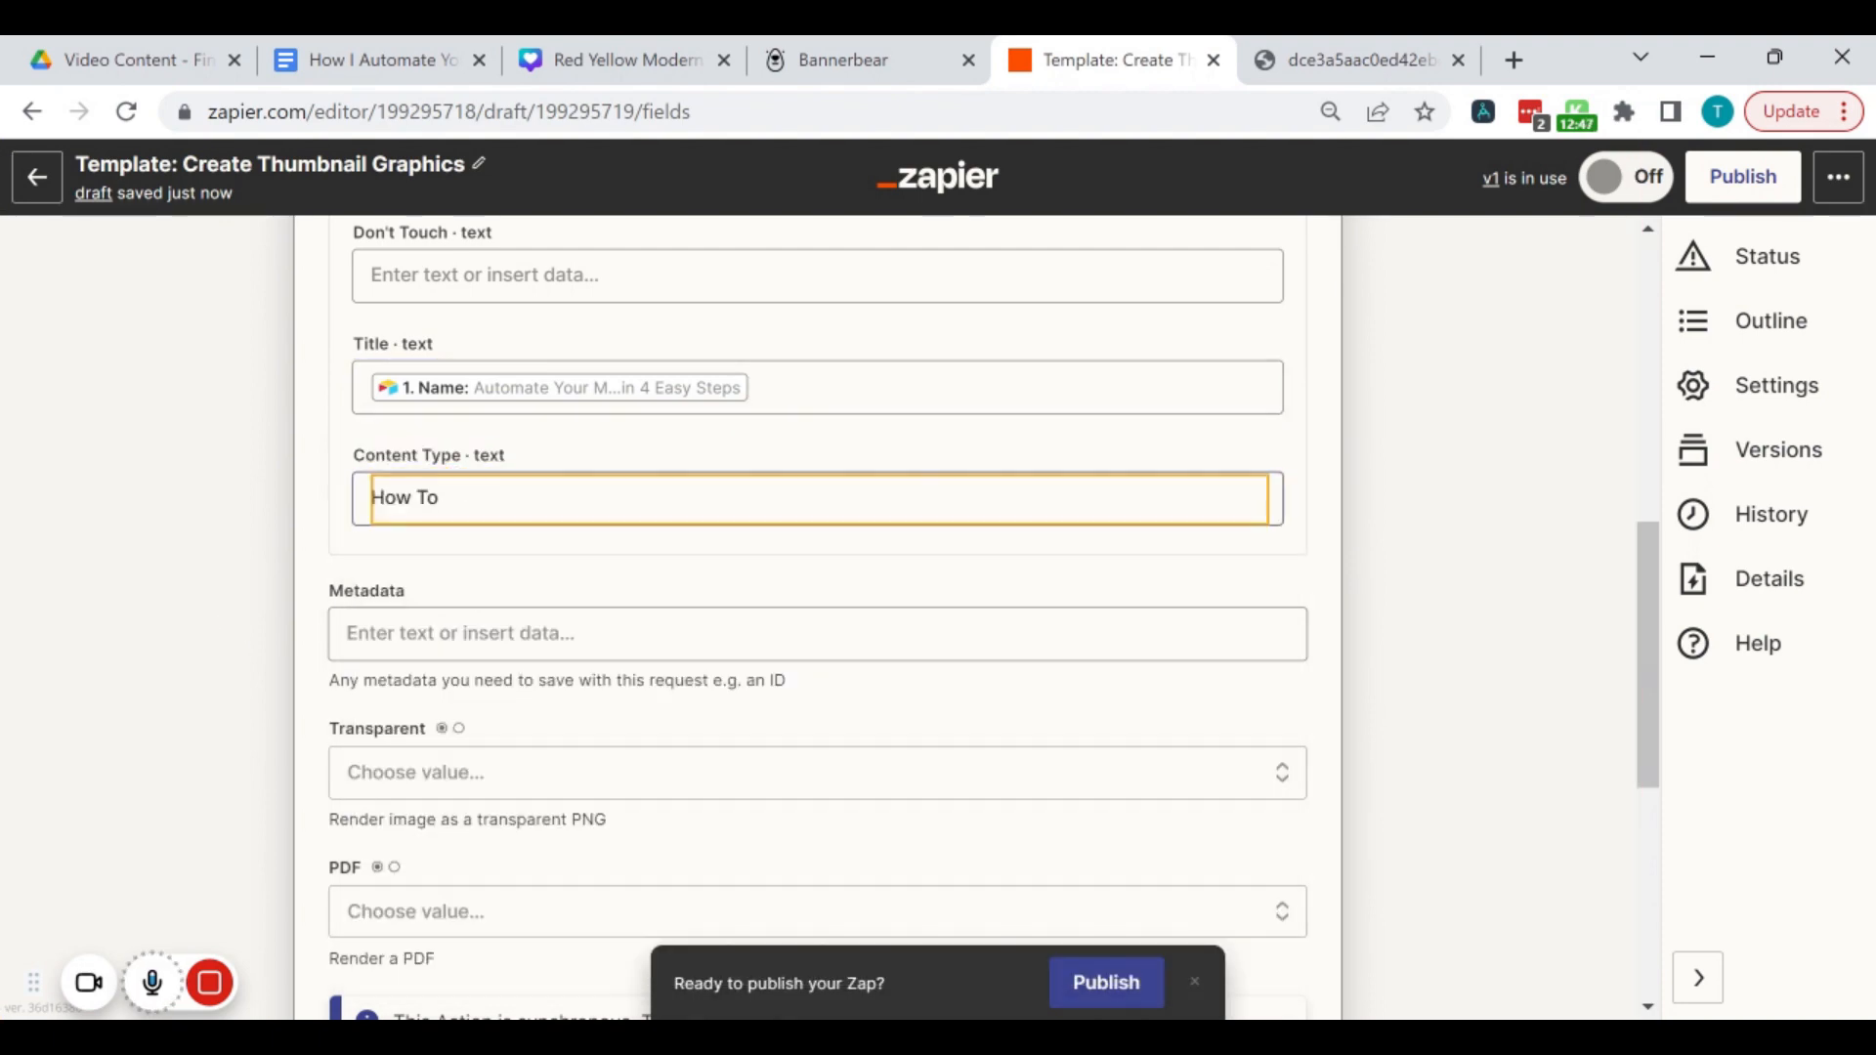
pyautogui.click(675, 499)
pyautogui.scroll(-3, 674, 772)
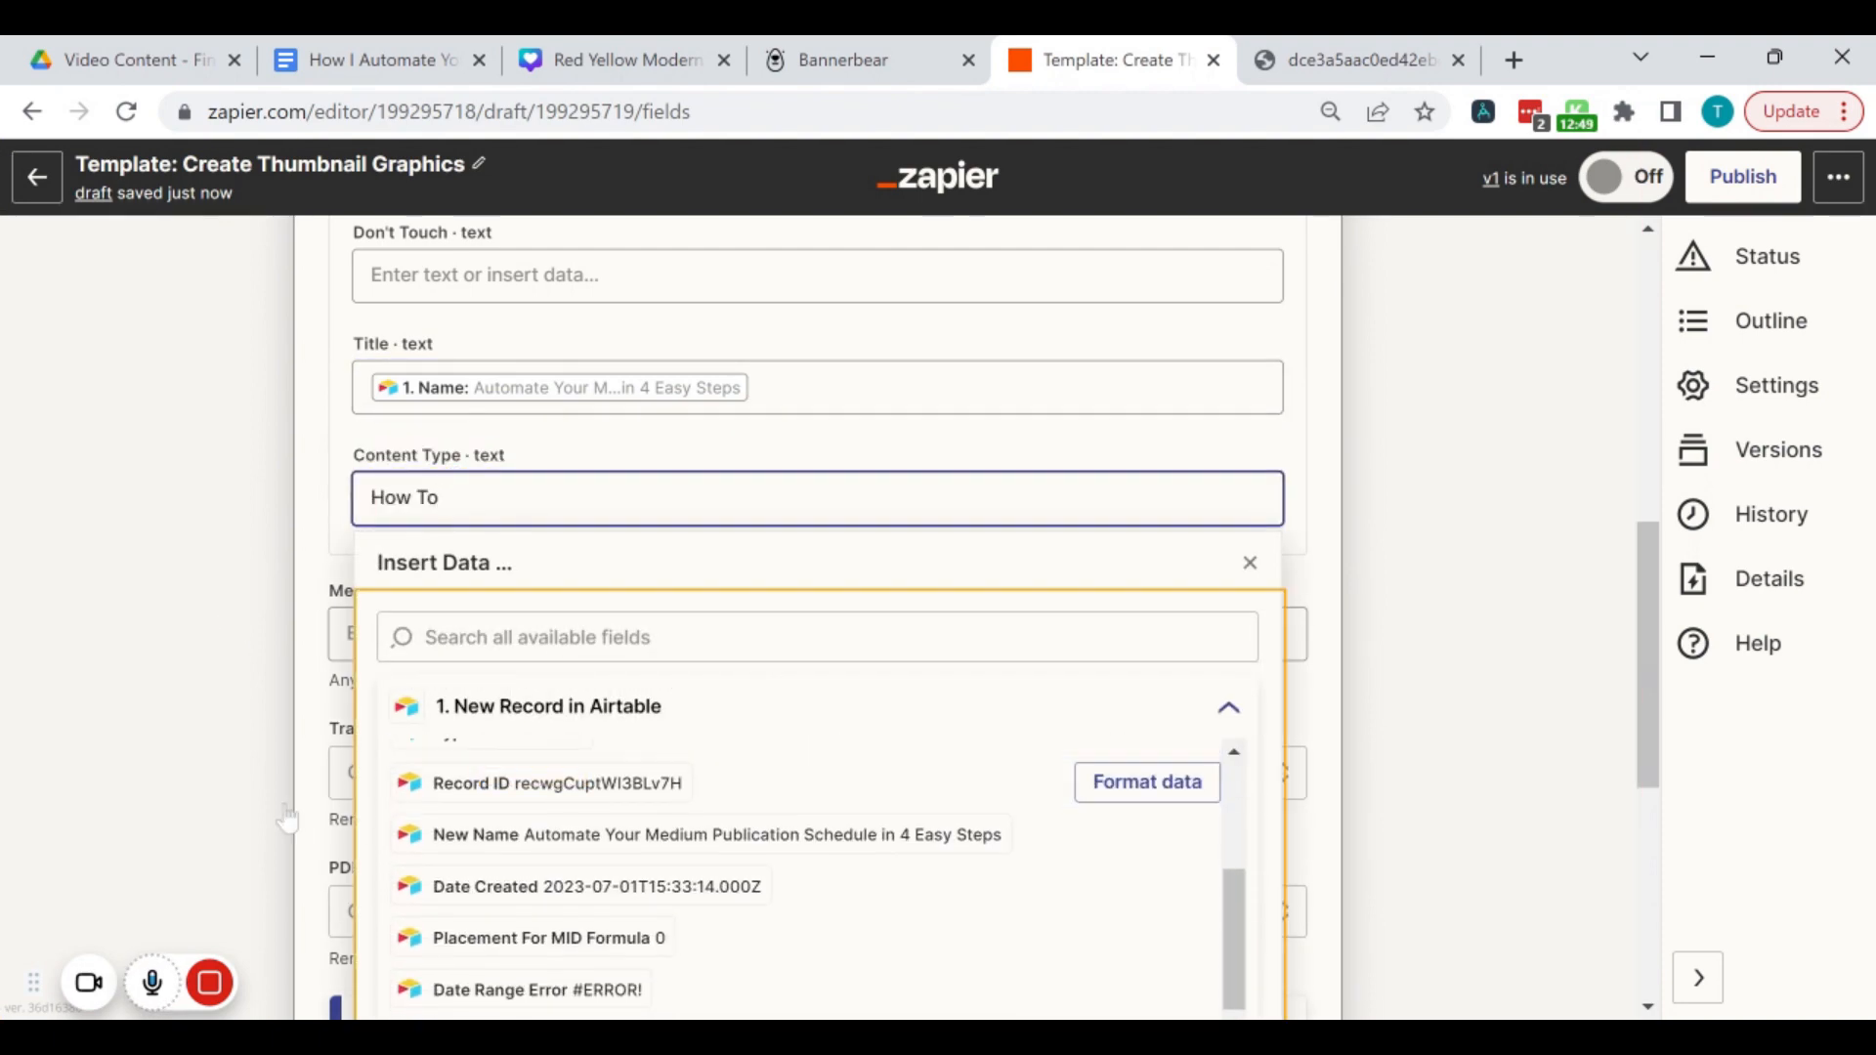
pyautogui.scroll(-3, 283, 817)
pyautogui.scroll(-2, 527, 728)
pyautogui.scroll(3, 525, 728)
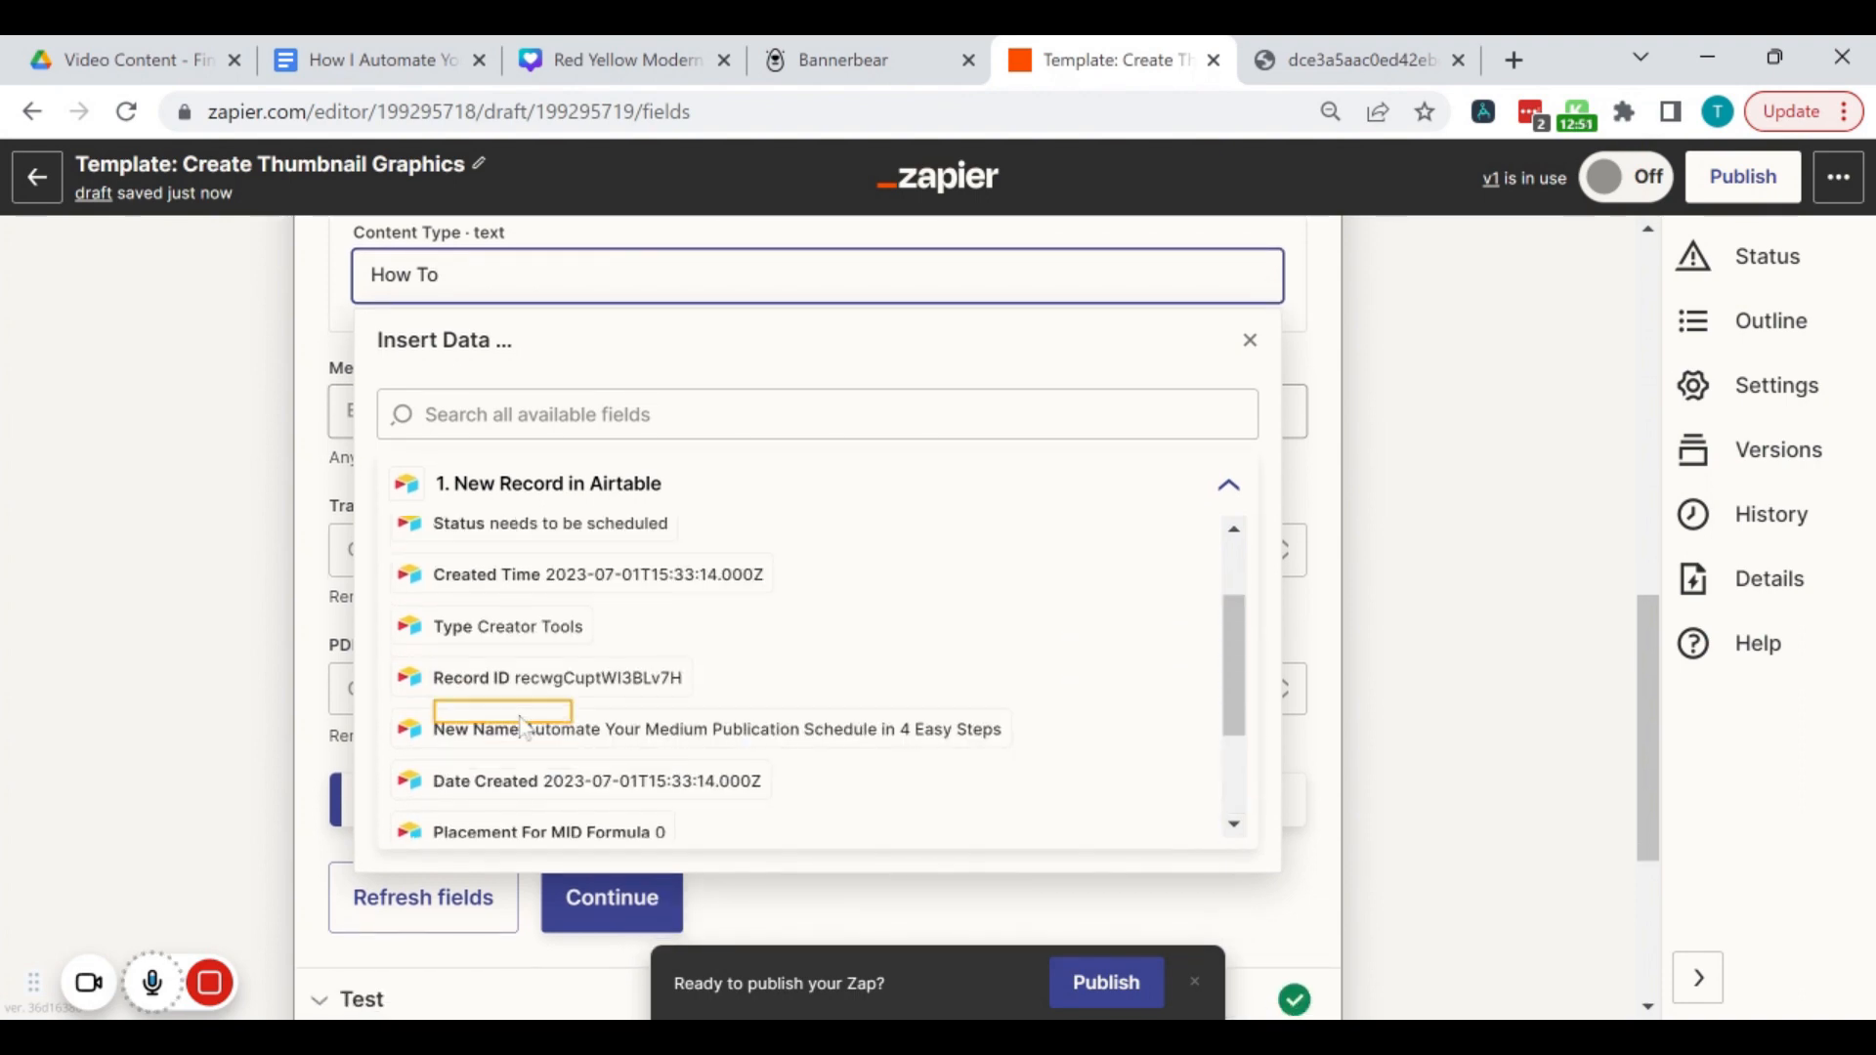
pyautogui.scroll(5, 524, 728)
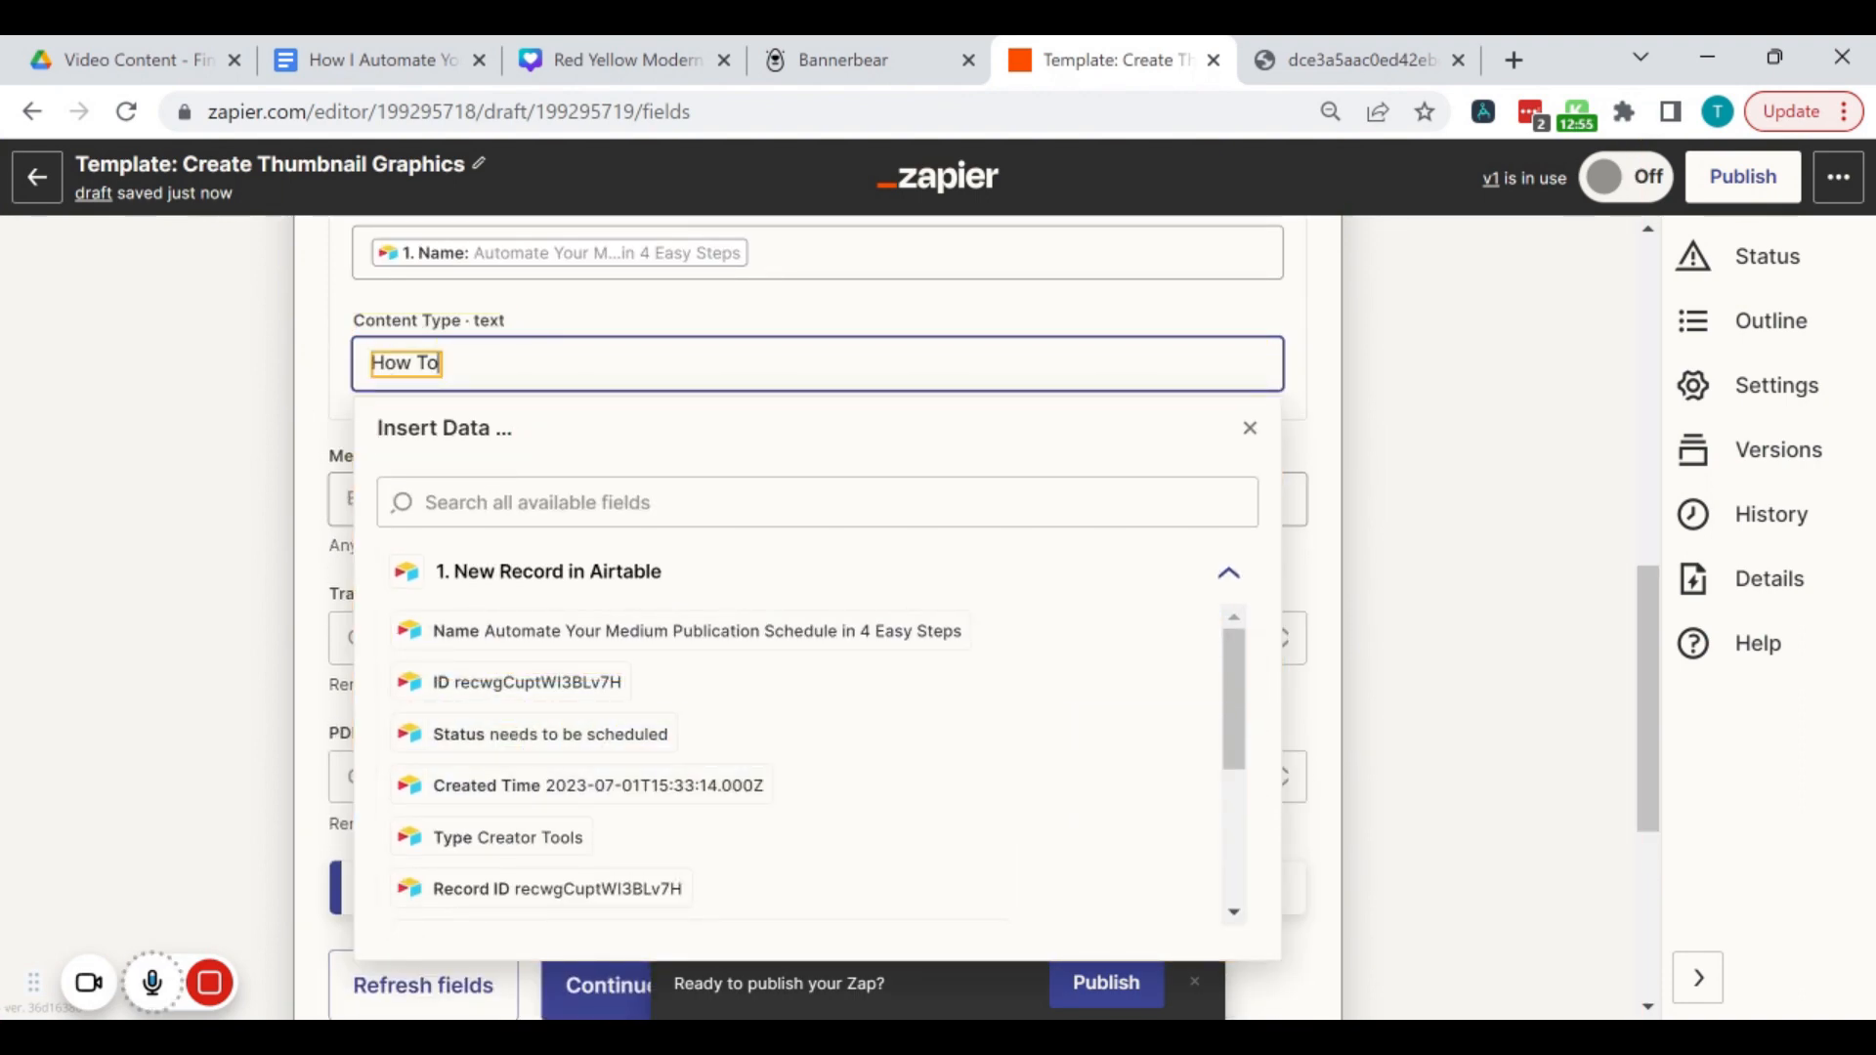
pyautogui.click(193, 469)
pyautogui.scroll(2, 450, 636)
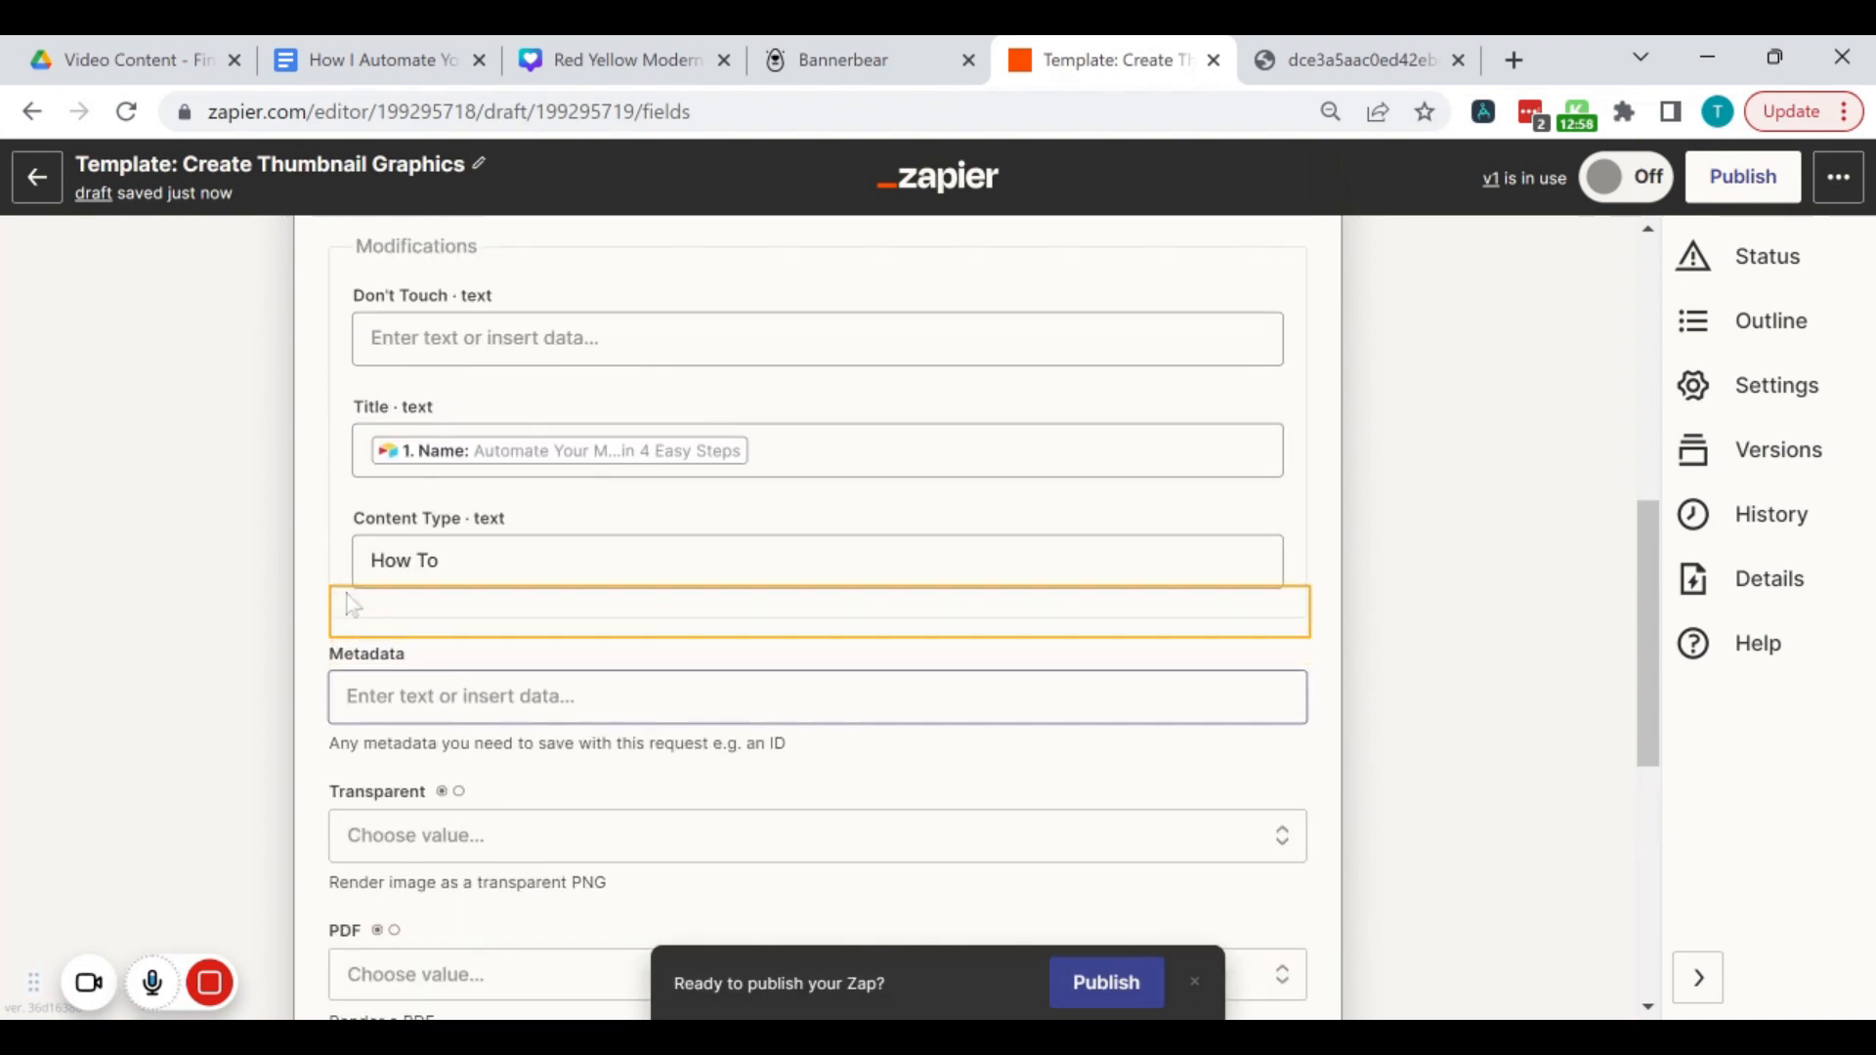
# Step: Continue the Create Image in Bannerbear action to its test section
pyautogui.scroll(-4, 449, 645)
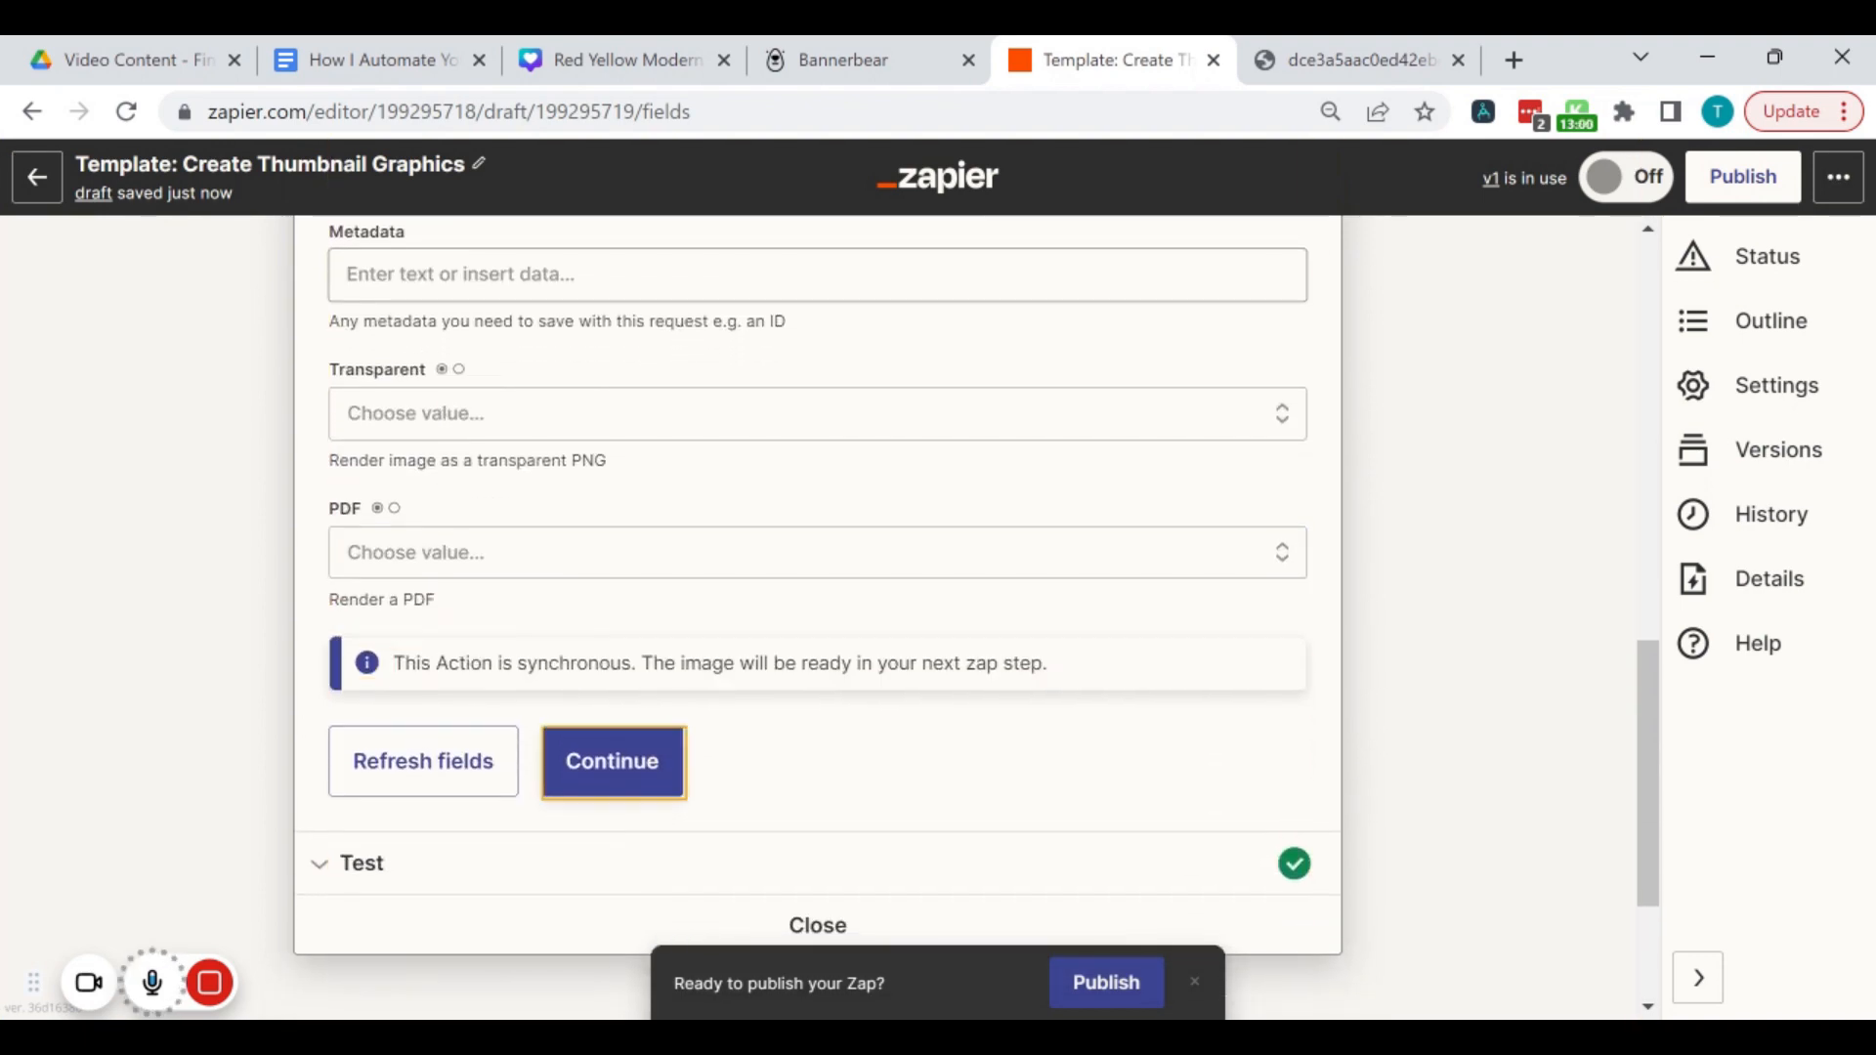
pyautogui.click(611, 775)
pyautogui.scroll(-2, 675, 816)
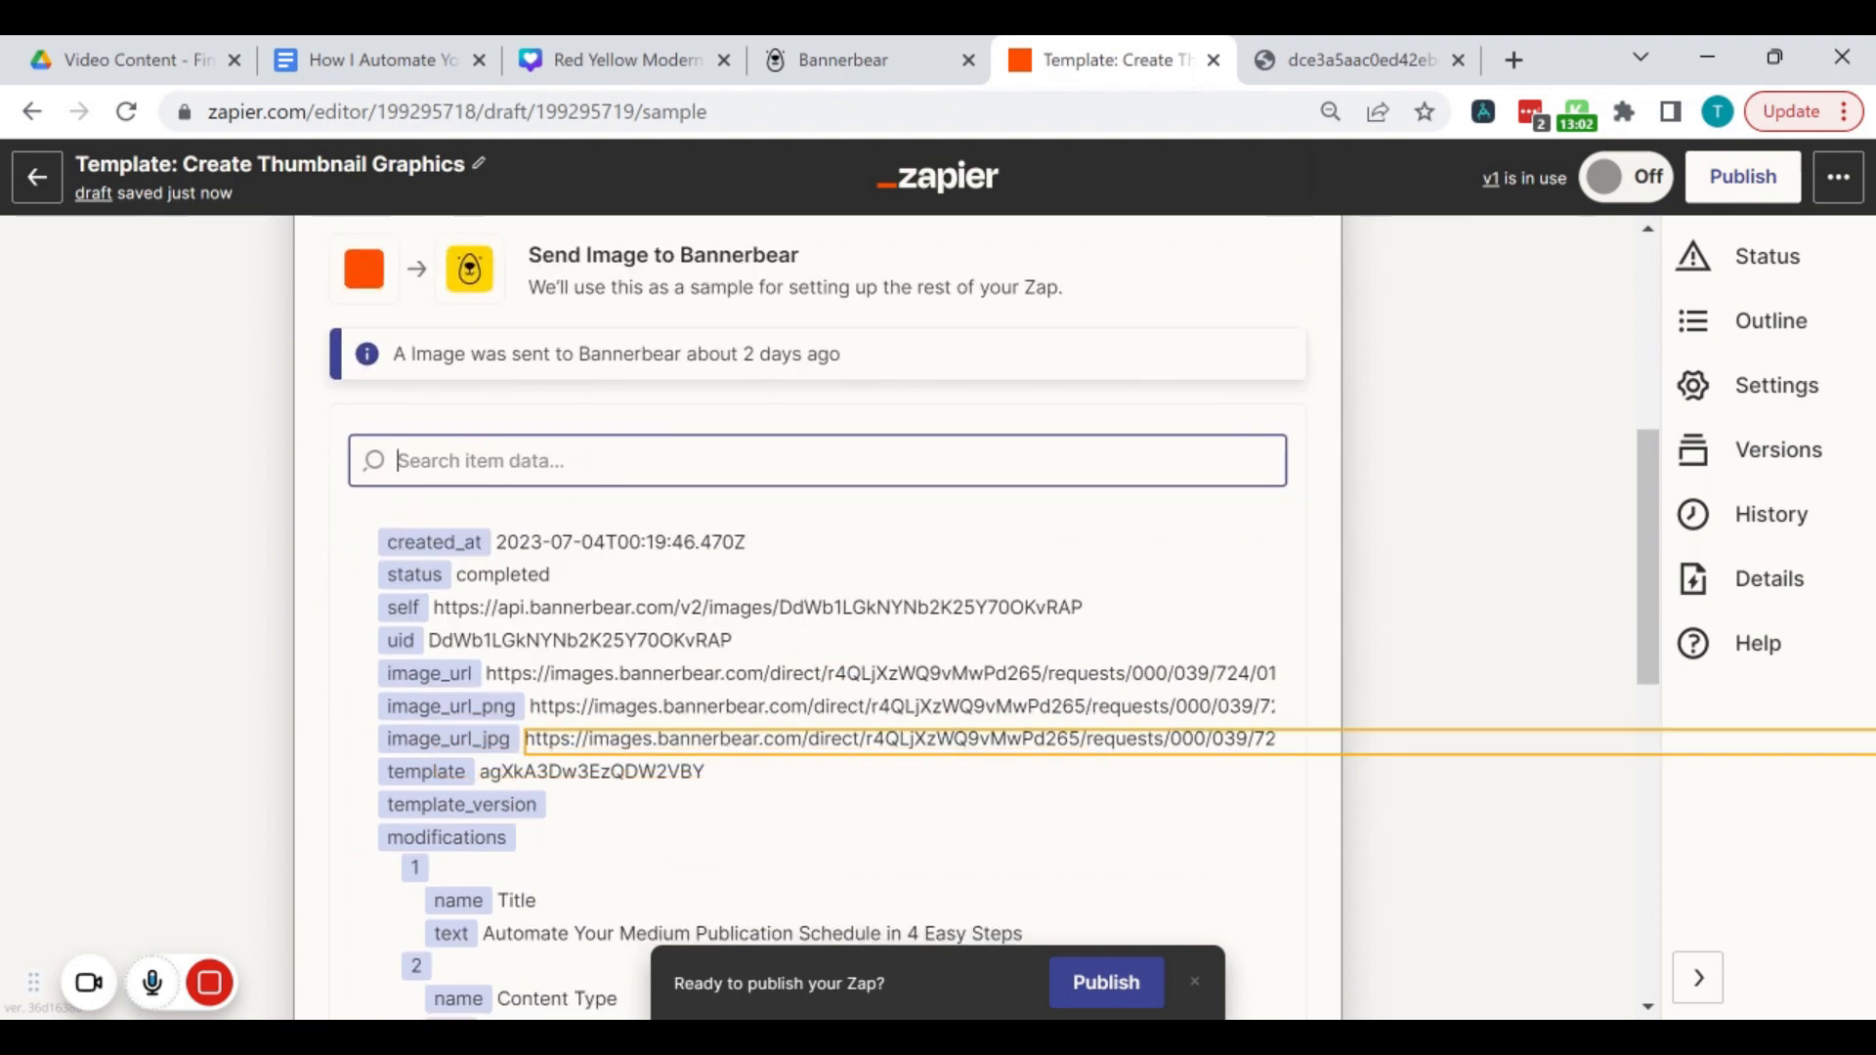
# Step: Examine the image test's returned URLs and Title and Content Type modifications, comparing them with the generated Bannerbear thumbnail
pyautogui.scroll(-2, 674, 811)
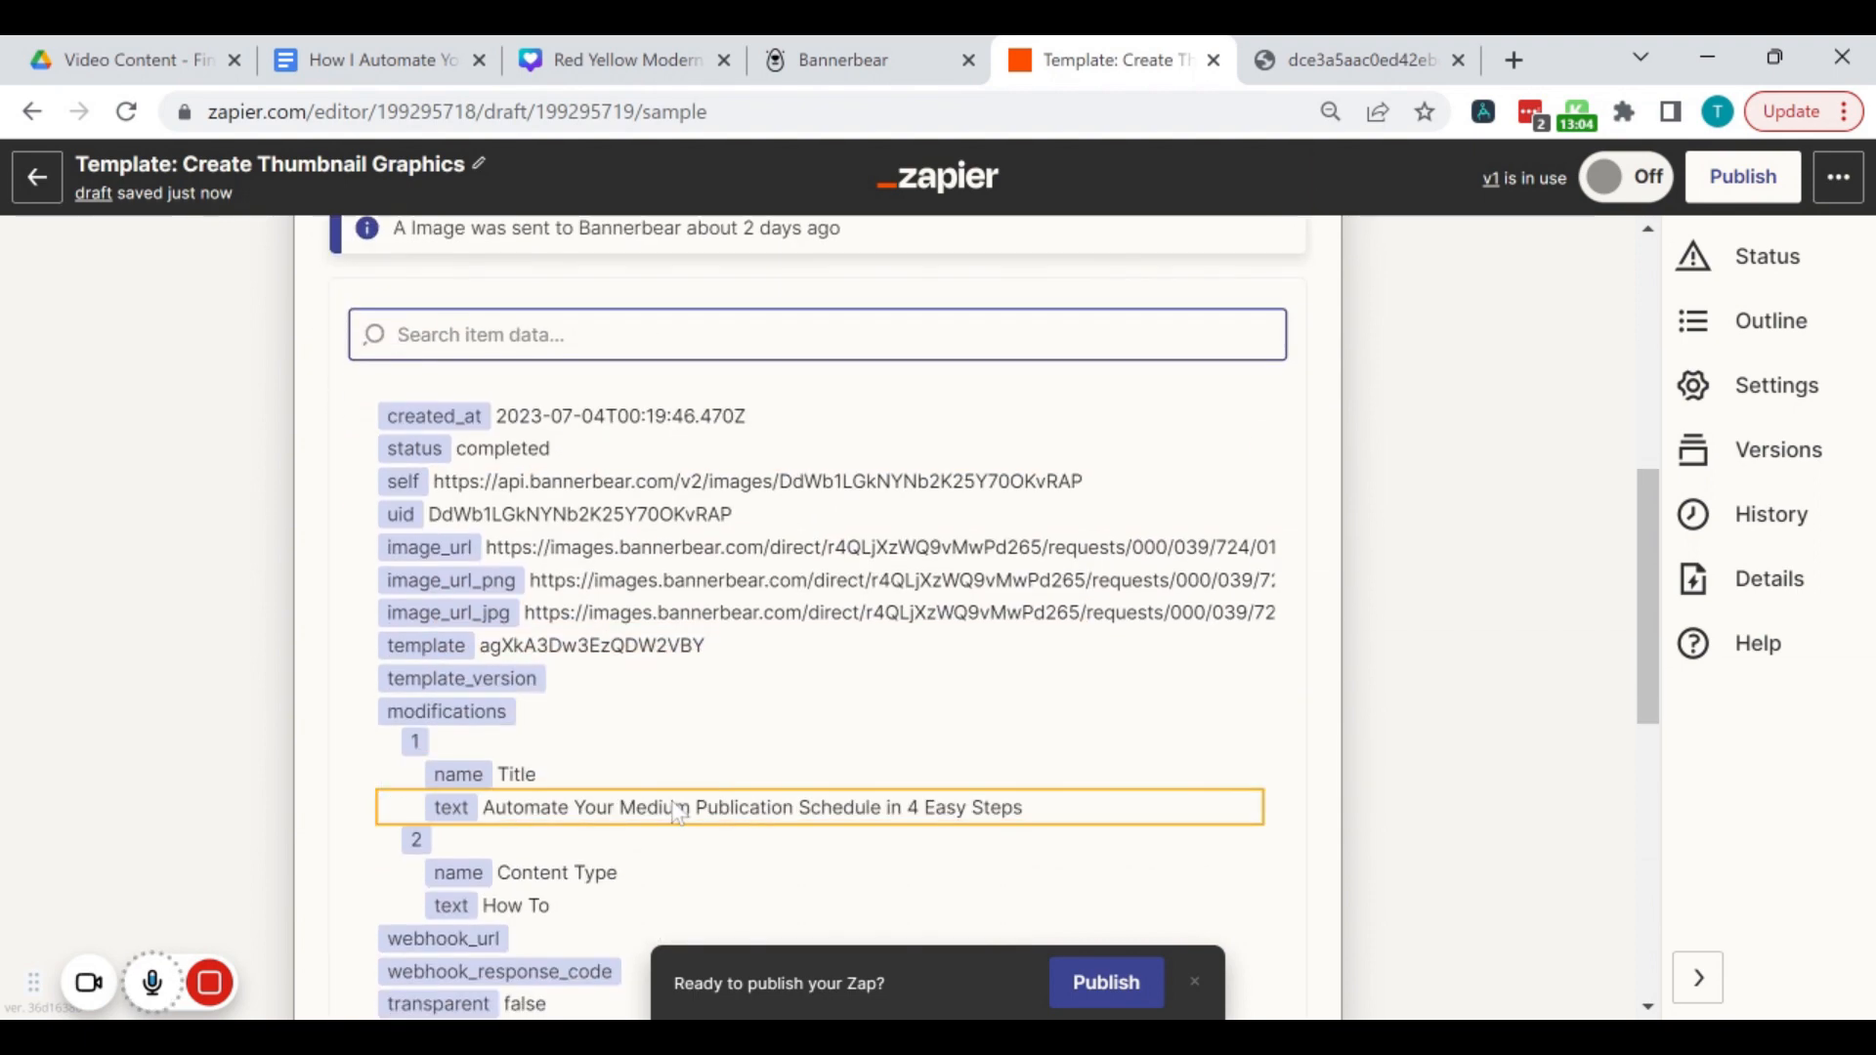
pyautogui.scroll(2, 676, 813)
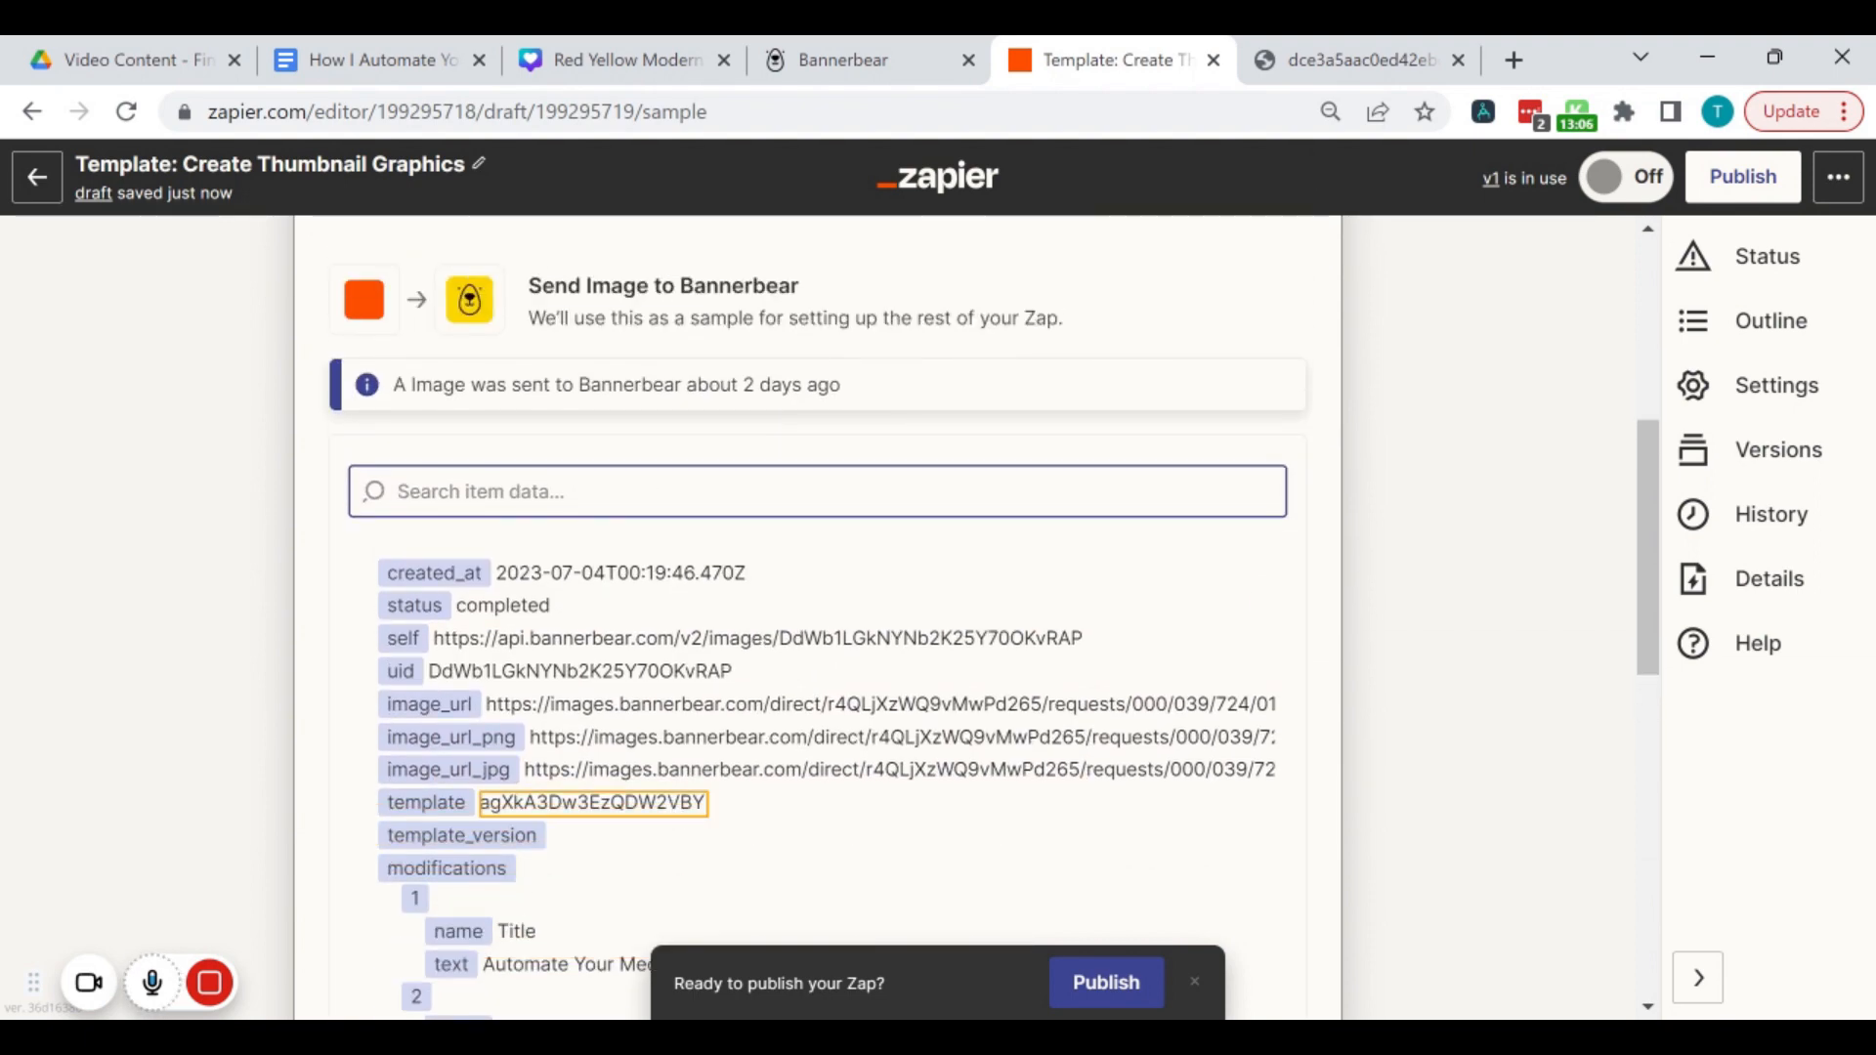
pyautogui.scroll(-2, 674, 801)
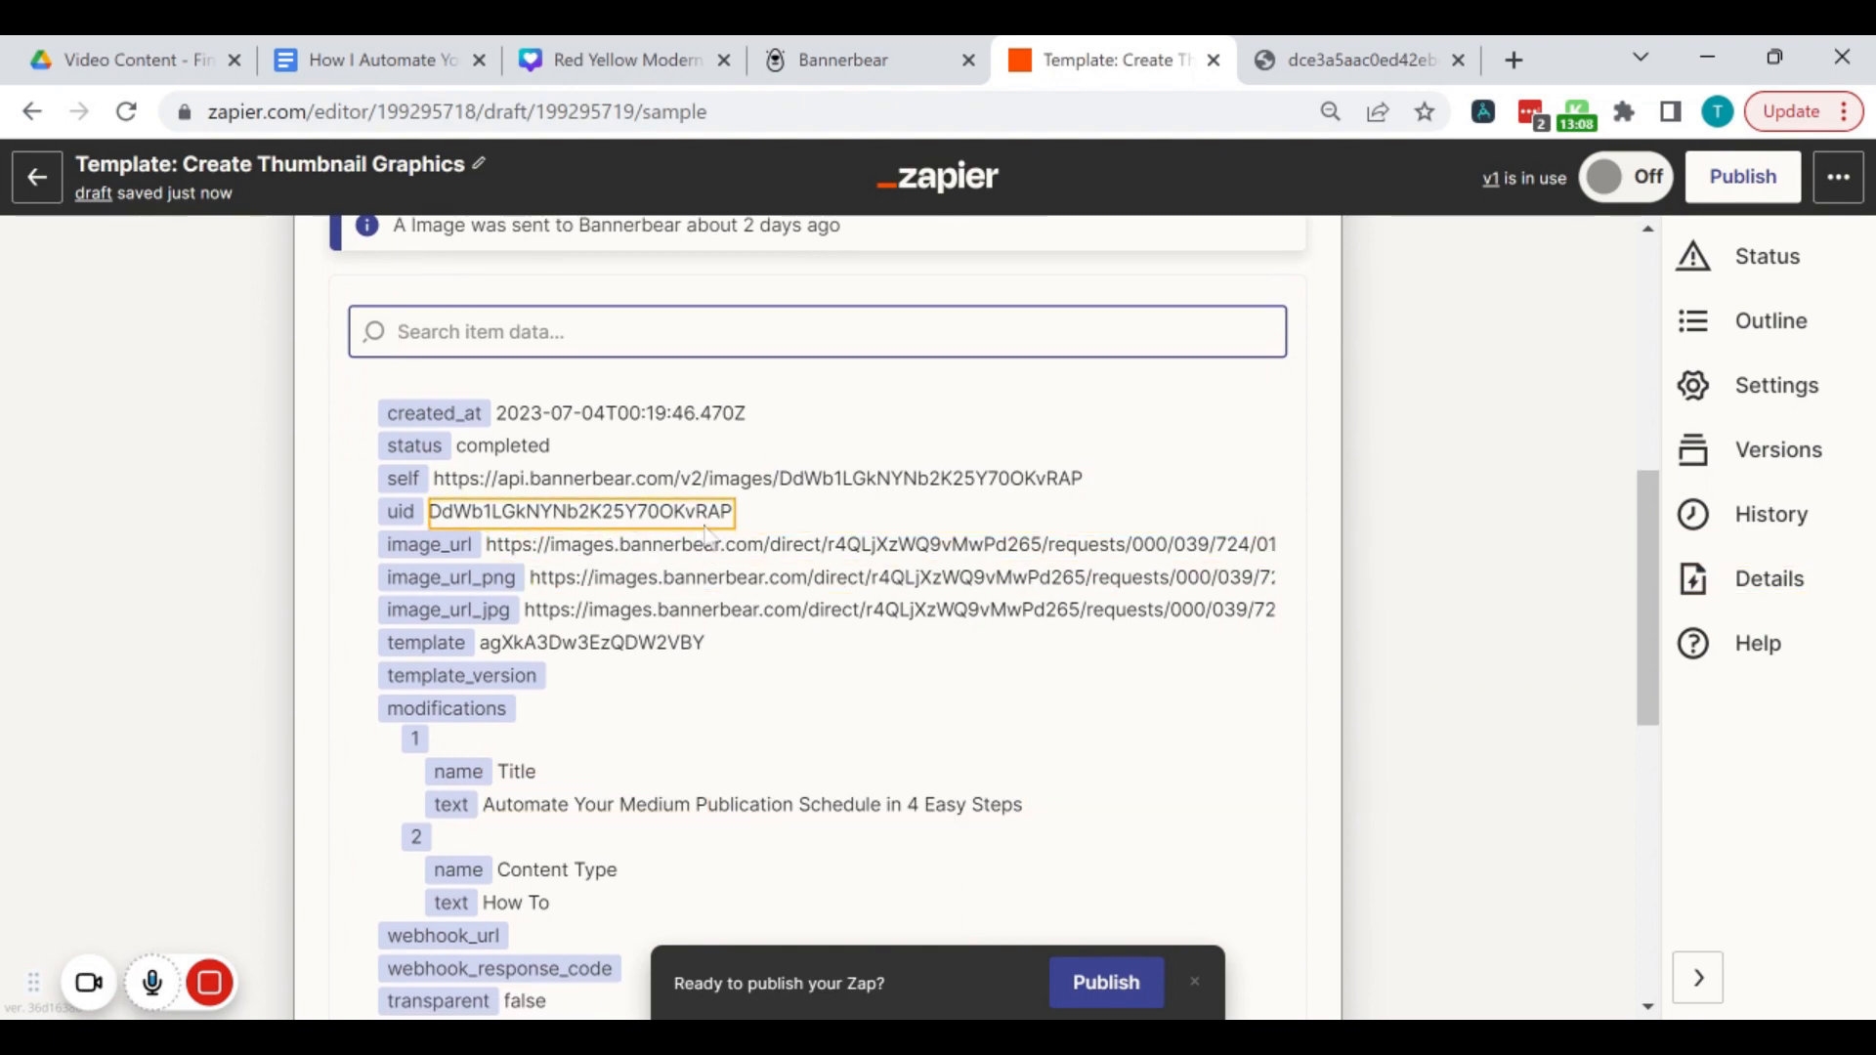
pyautogui.click(1365, 54)
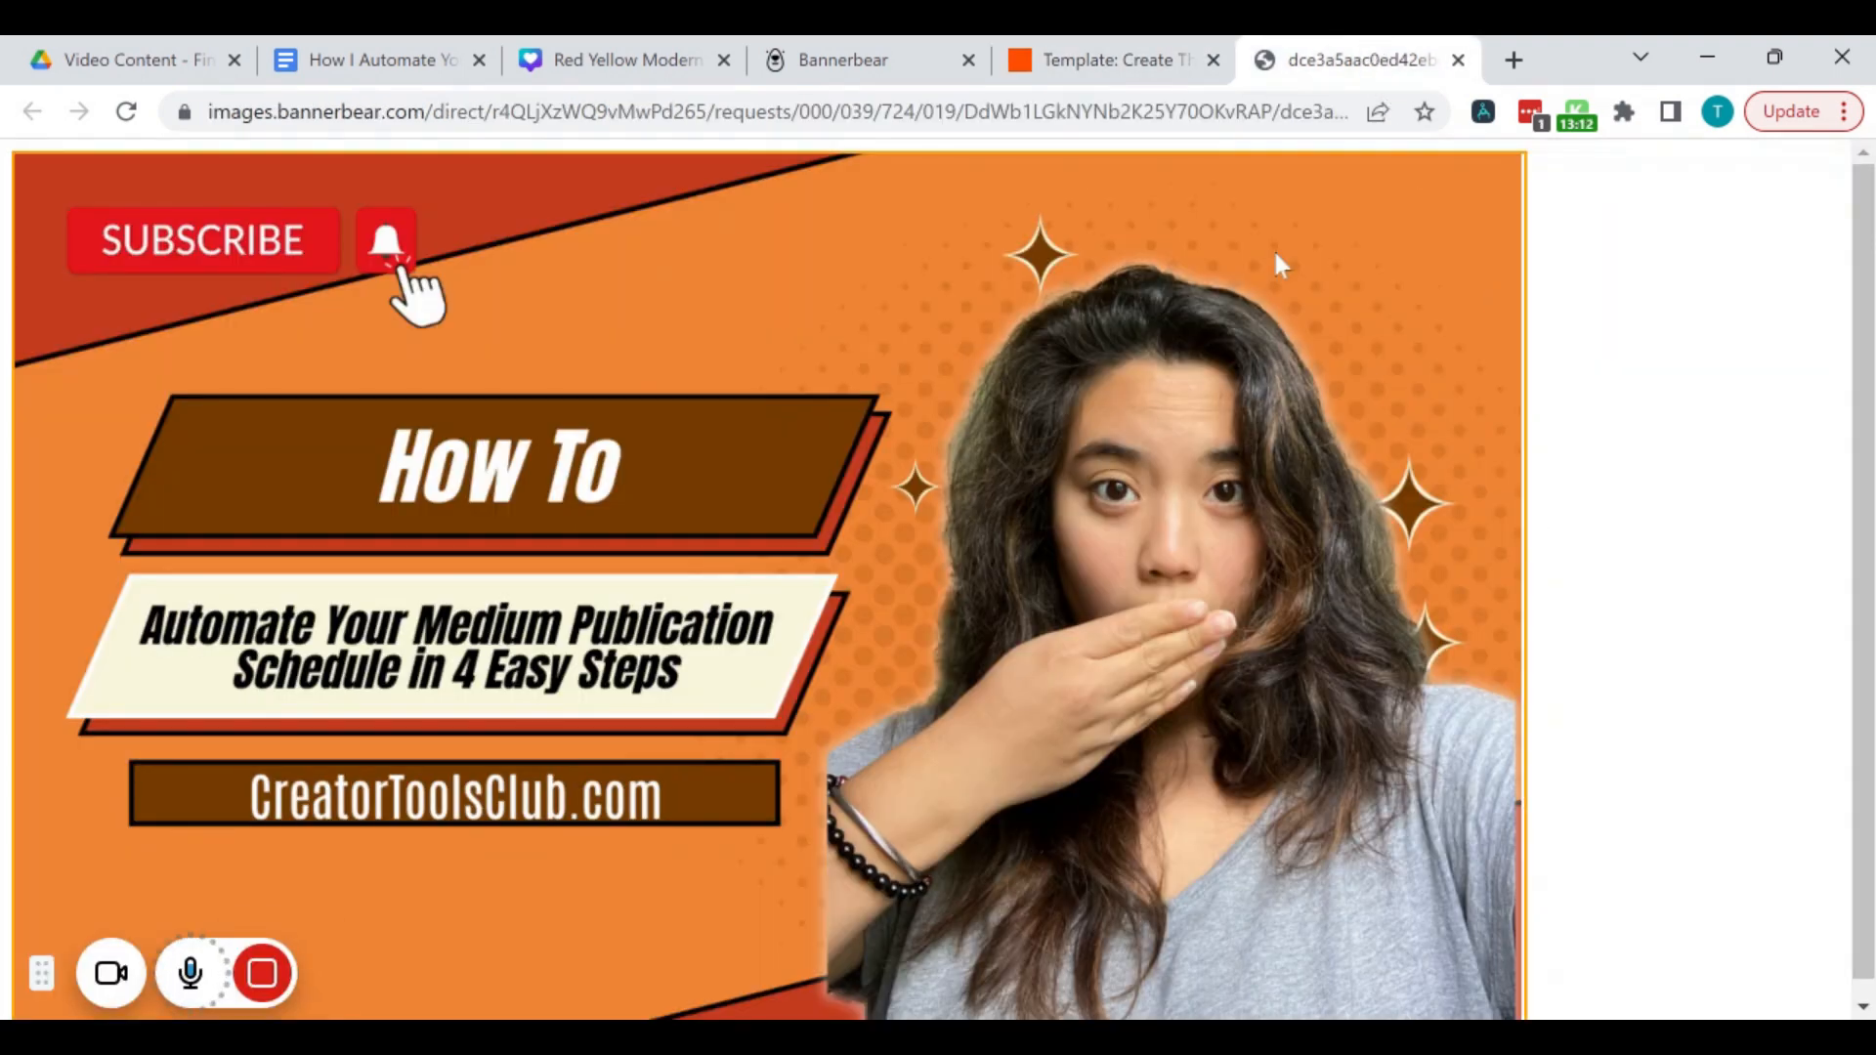
pyautogui.click(1097, 59)
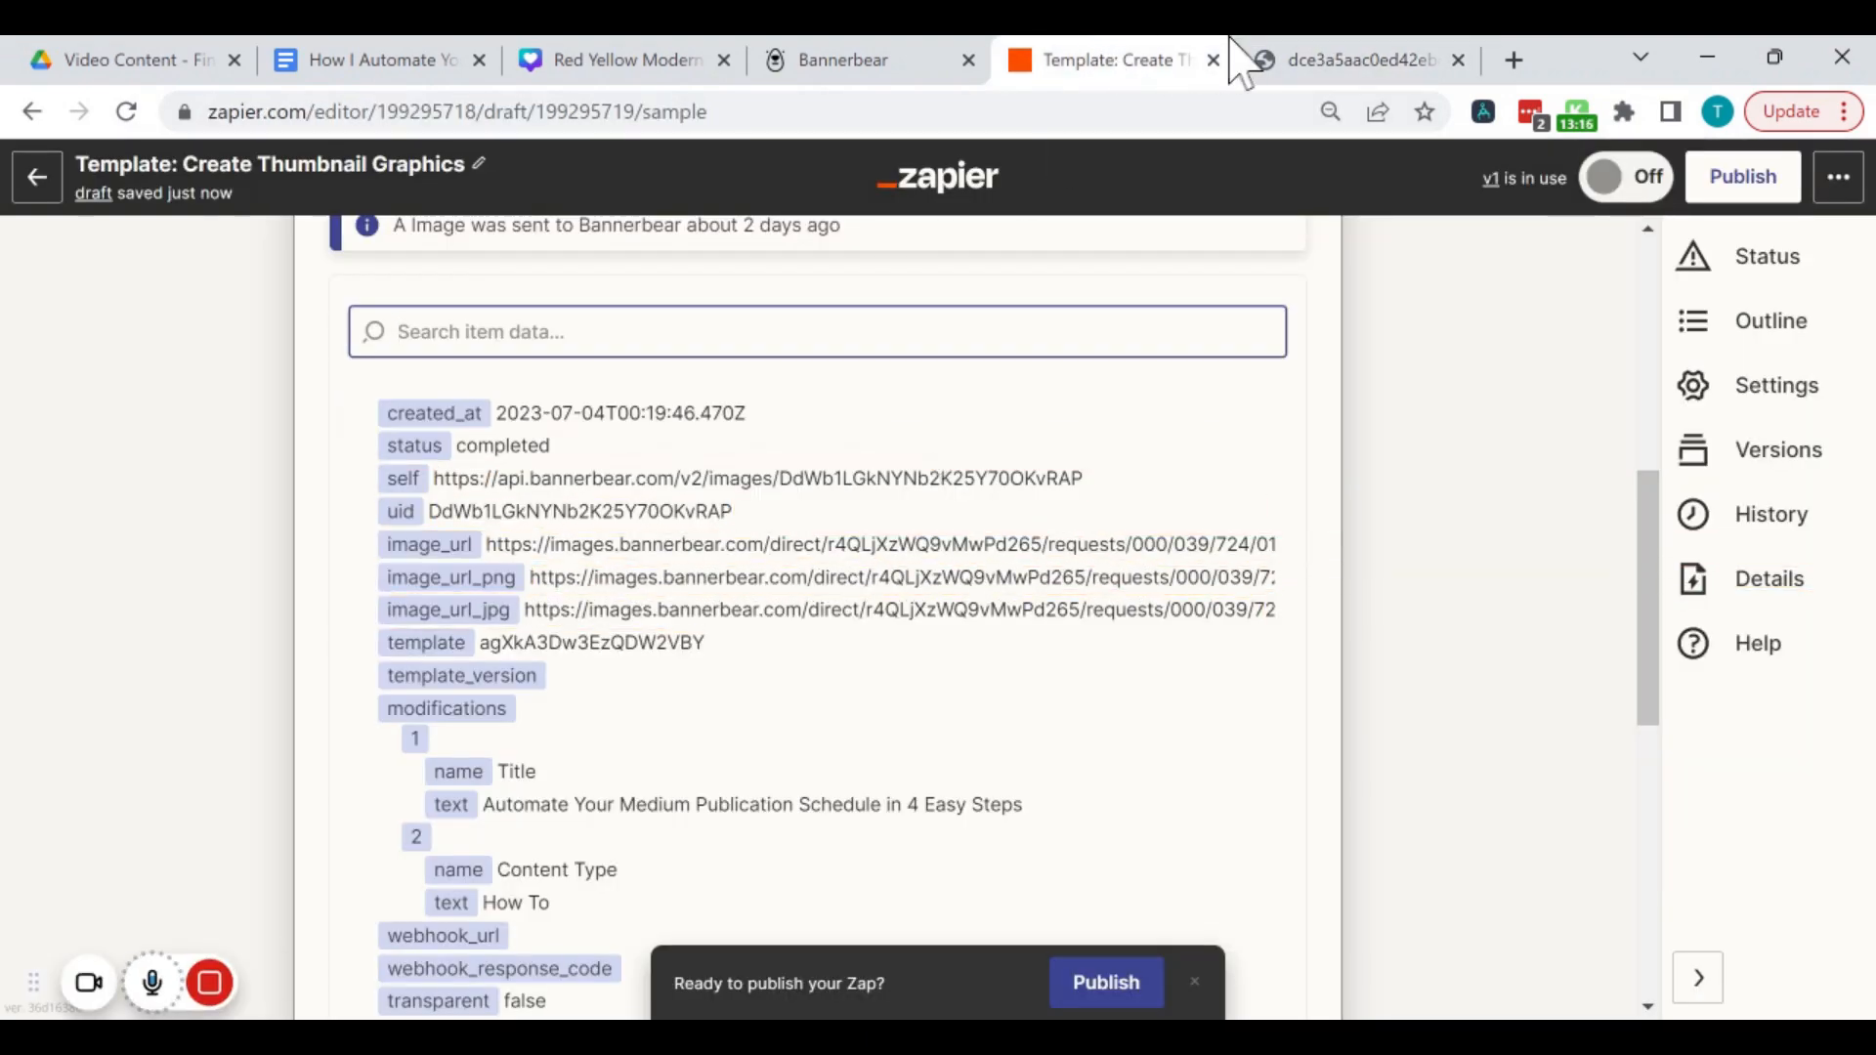
pyautogui.click(1280, 49)
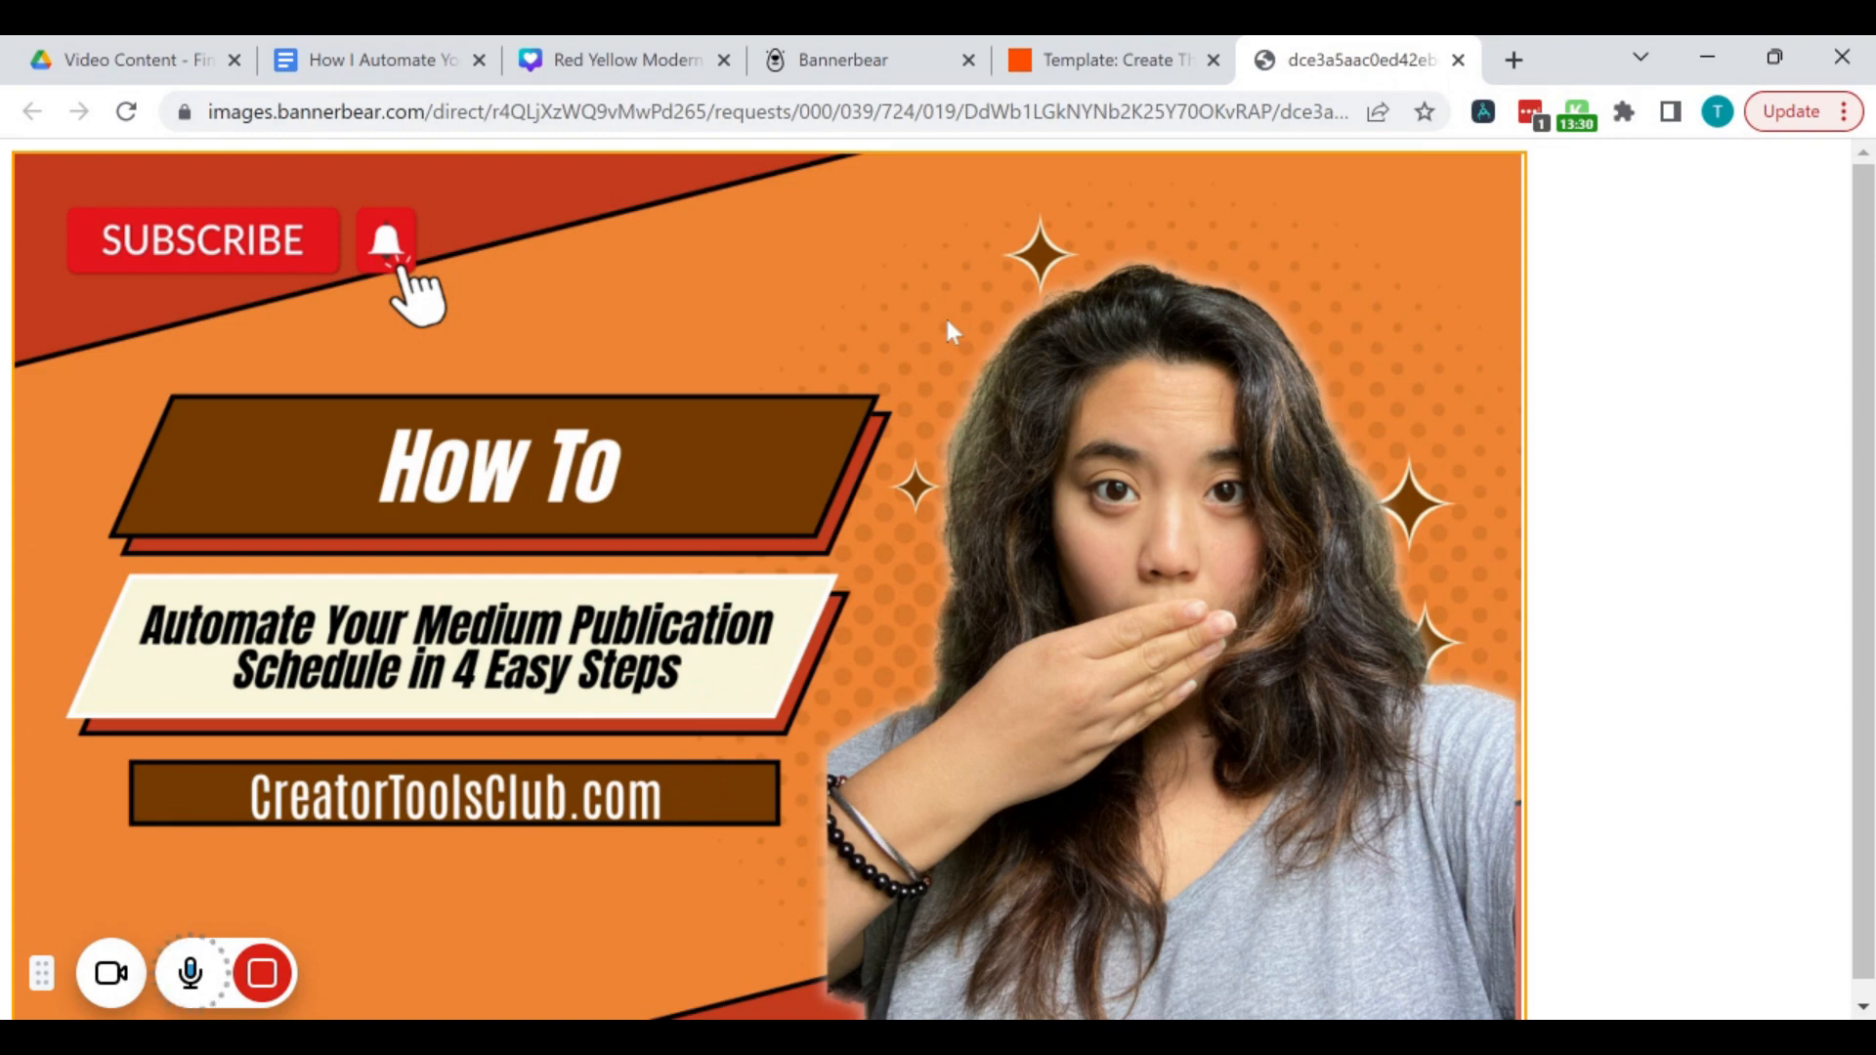
# Step: Back in Zapier, open the Update Record in Airtable action, continue with its Update Record event and open its field settings
pyautogui.click(1148, 60)
pyautogui.scroll(-8, 1234, 637)
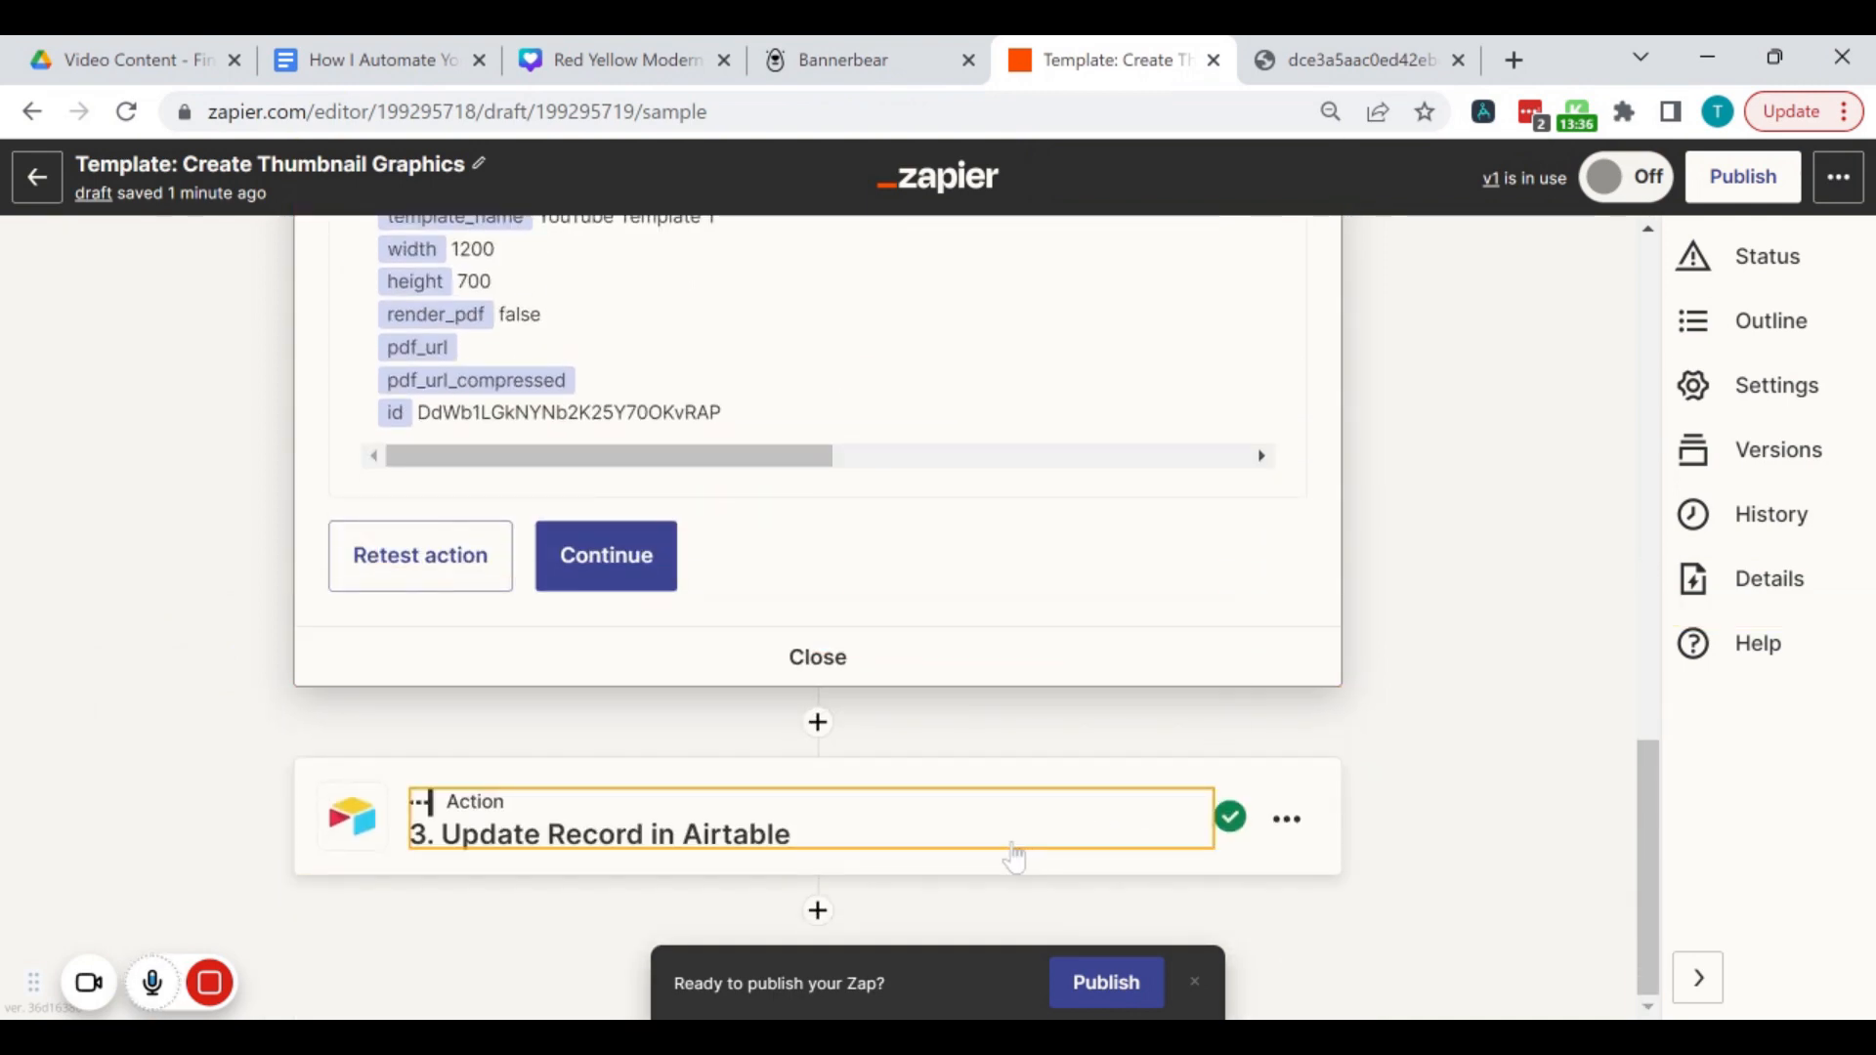
pyautogui.click(1014, 858)
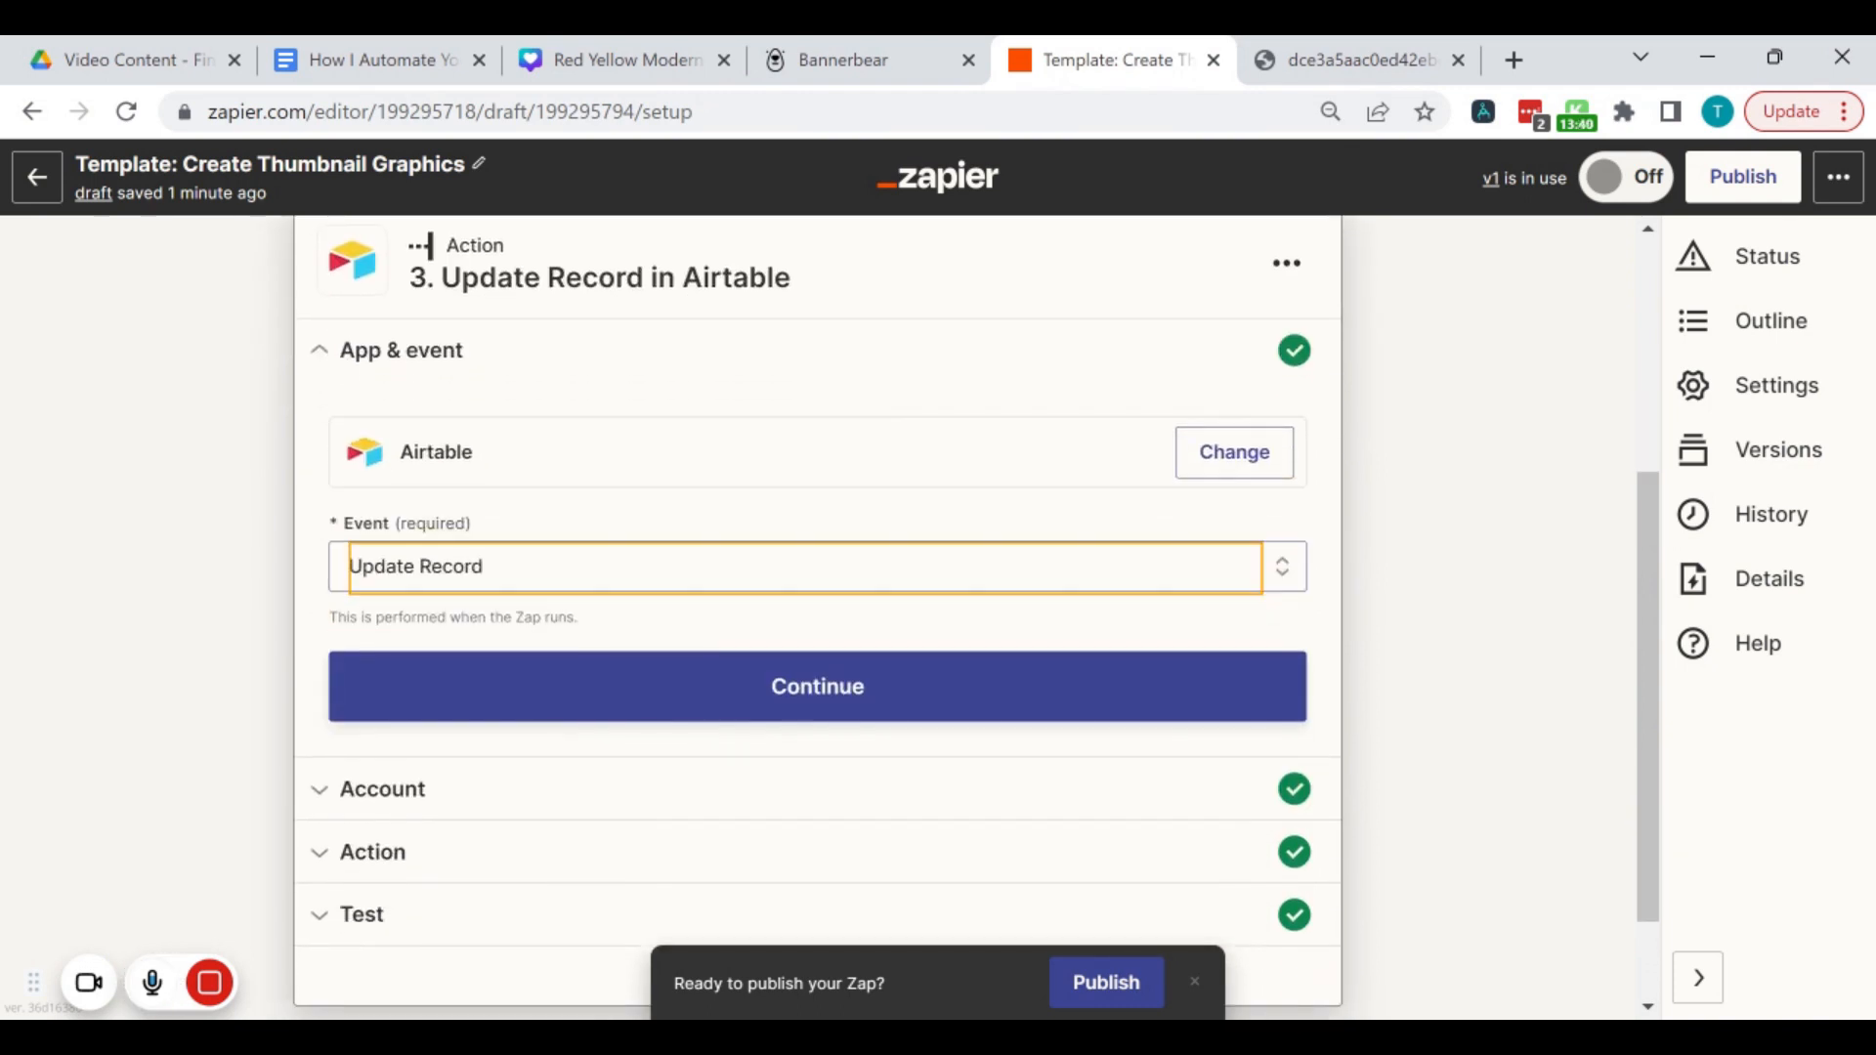
pyautogui.click(1070, 697)
pyautogui.scroll(-1, 1070, 695)
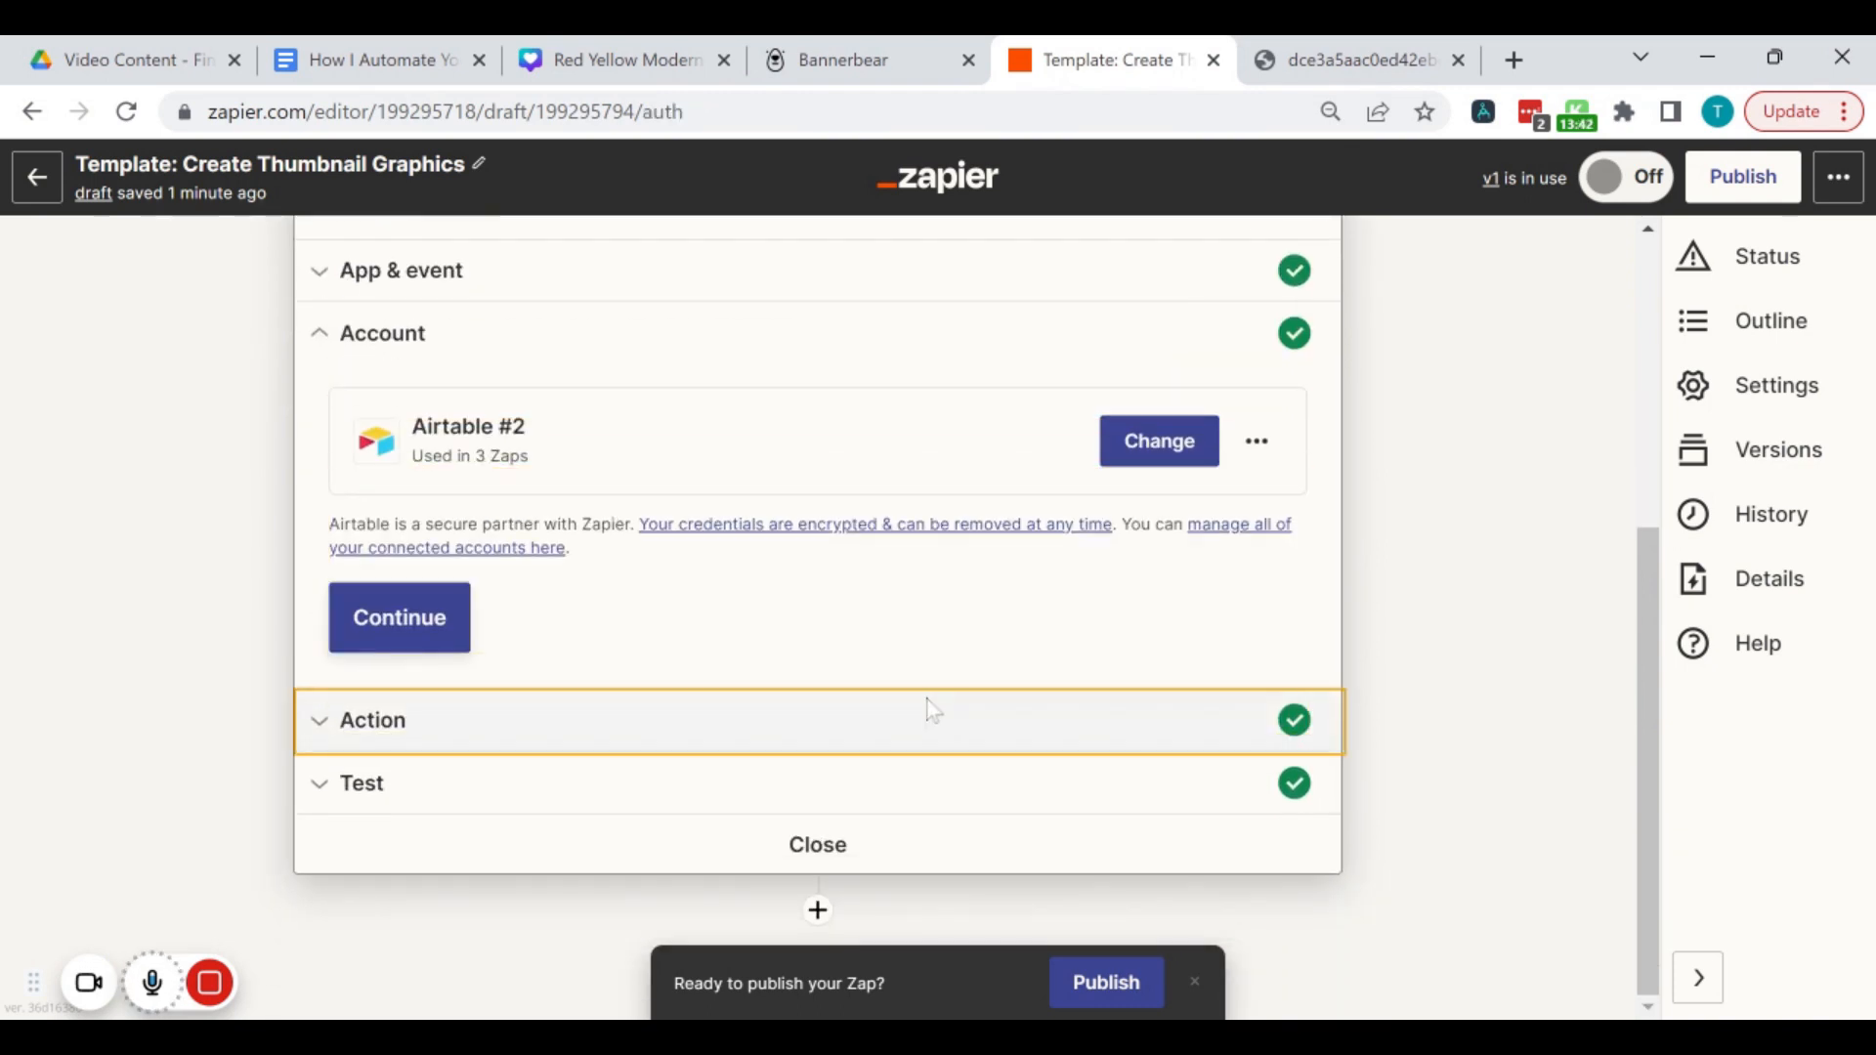
pyautogui.click(879, 721)
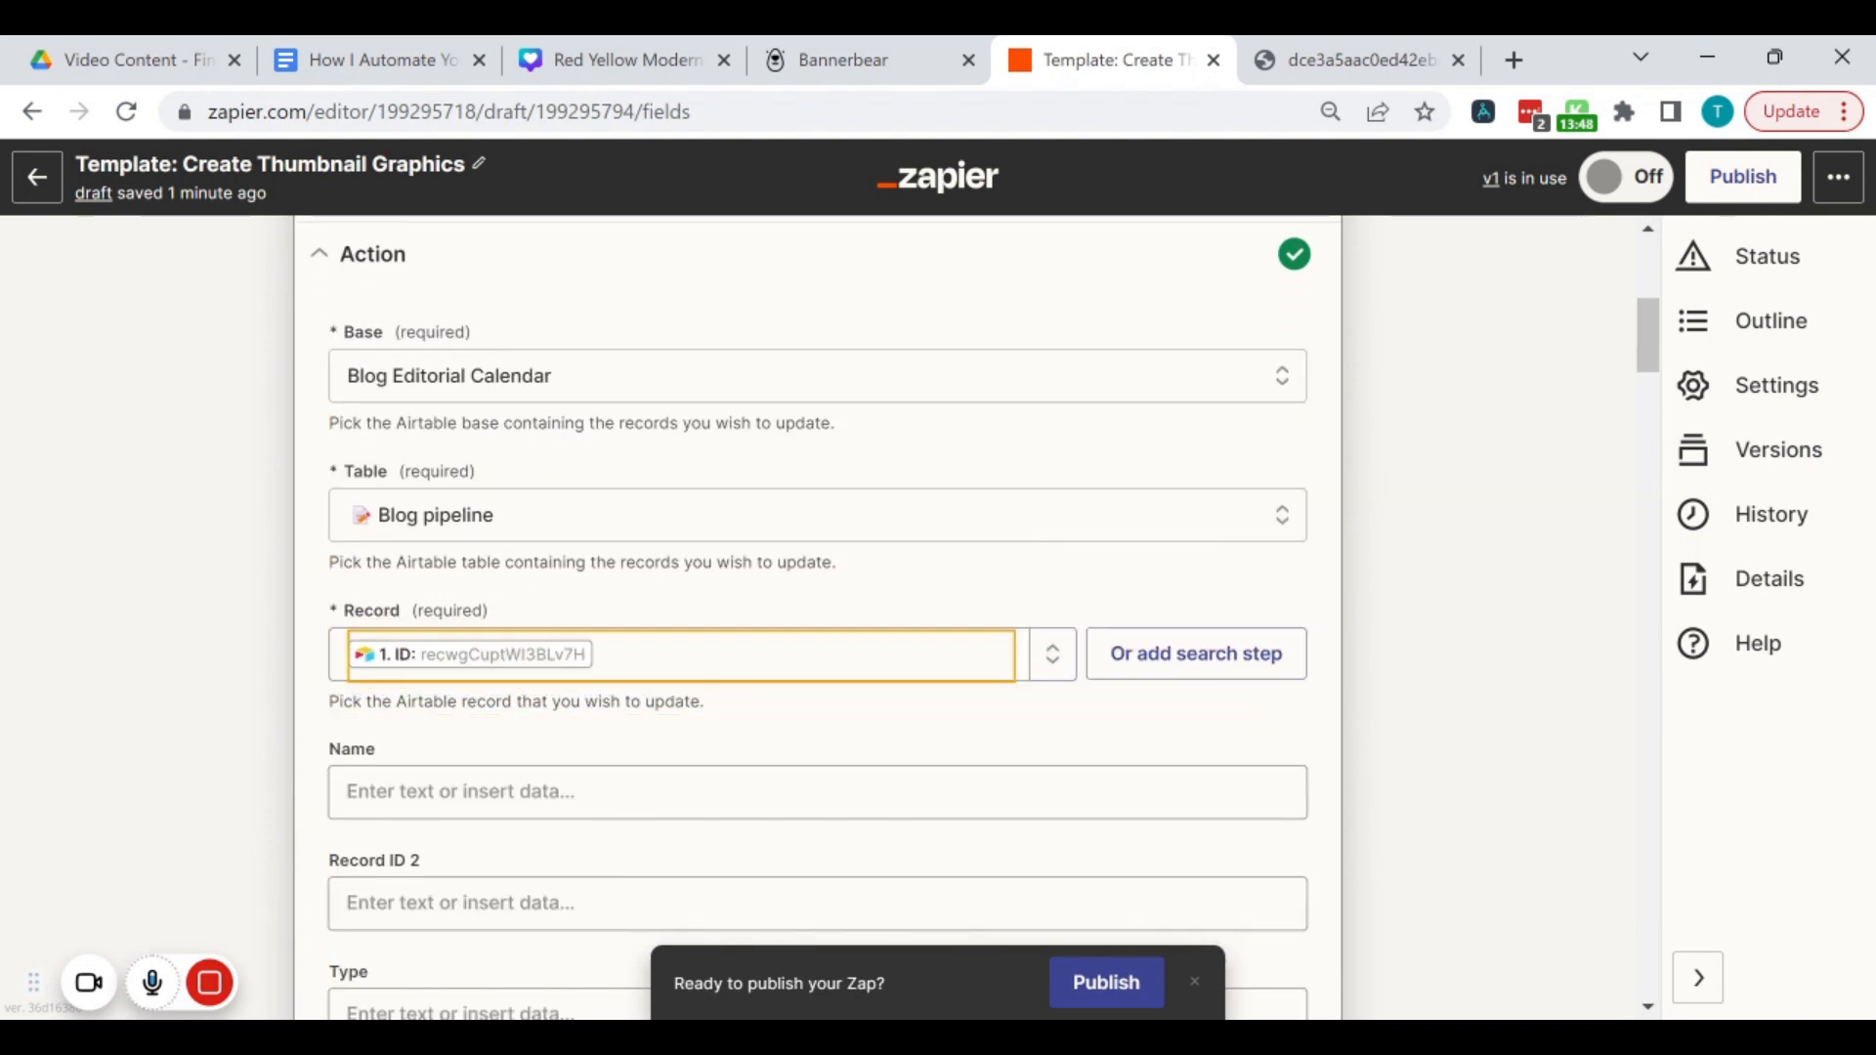
# Step: Show the New Record in Airtable data available for the update action's Record field
pyautogui.click(675, 656)
pyautogui.scroll(-2, 665, 674)
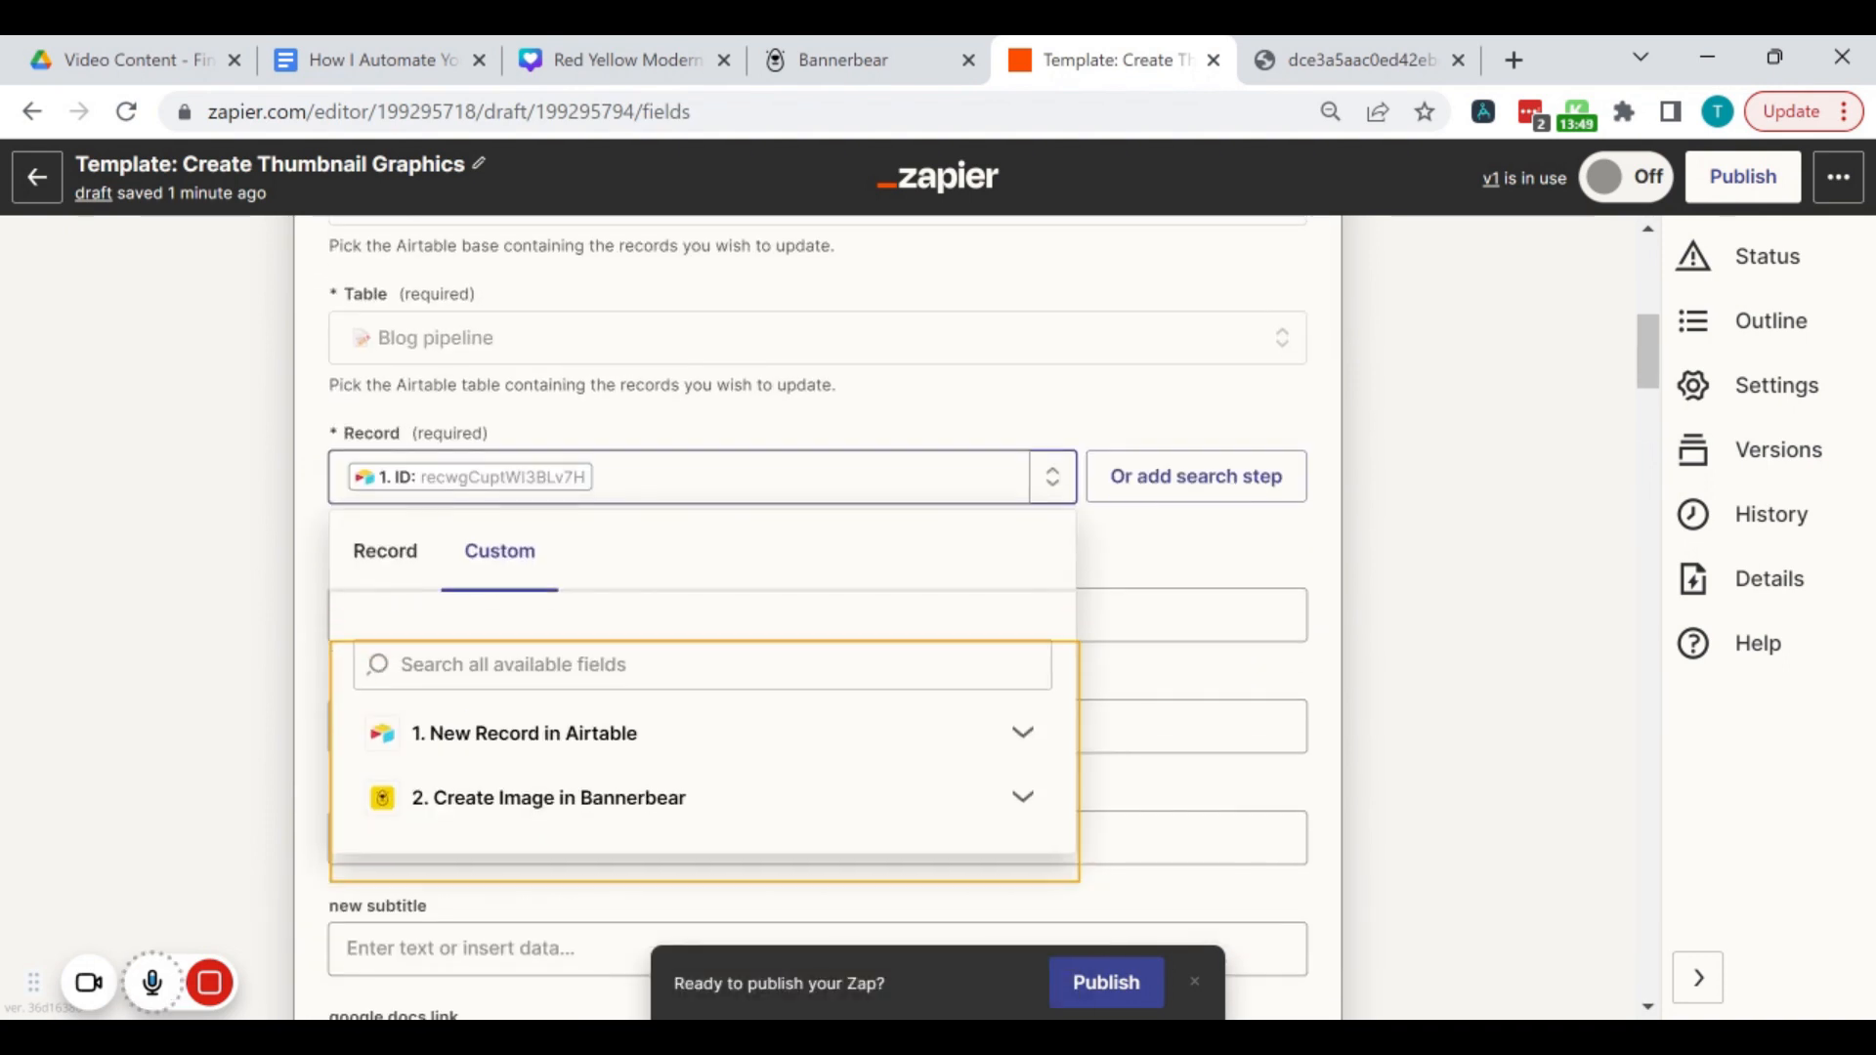
pyautogui.click(586, 752)
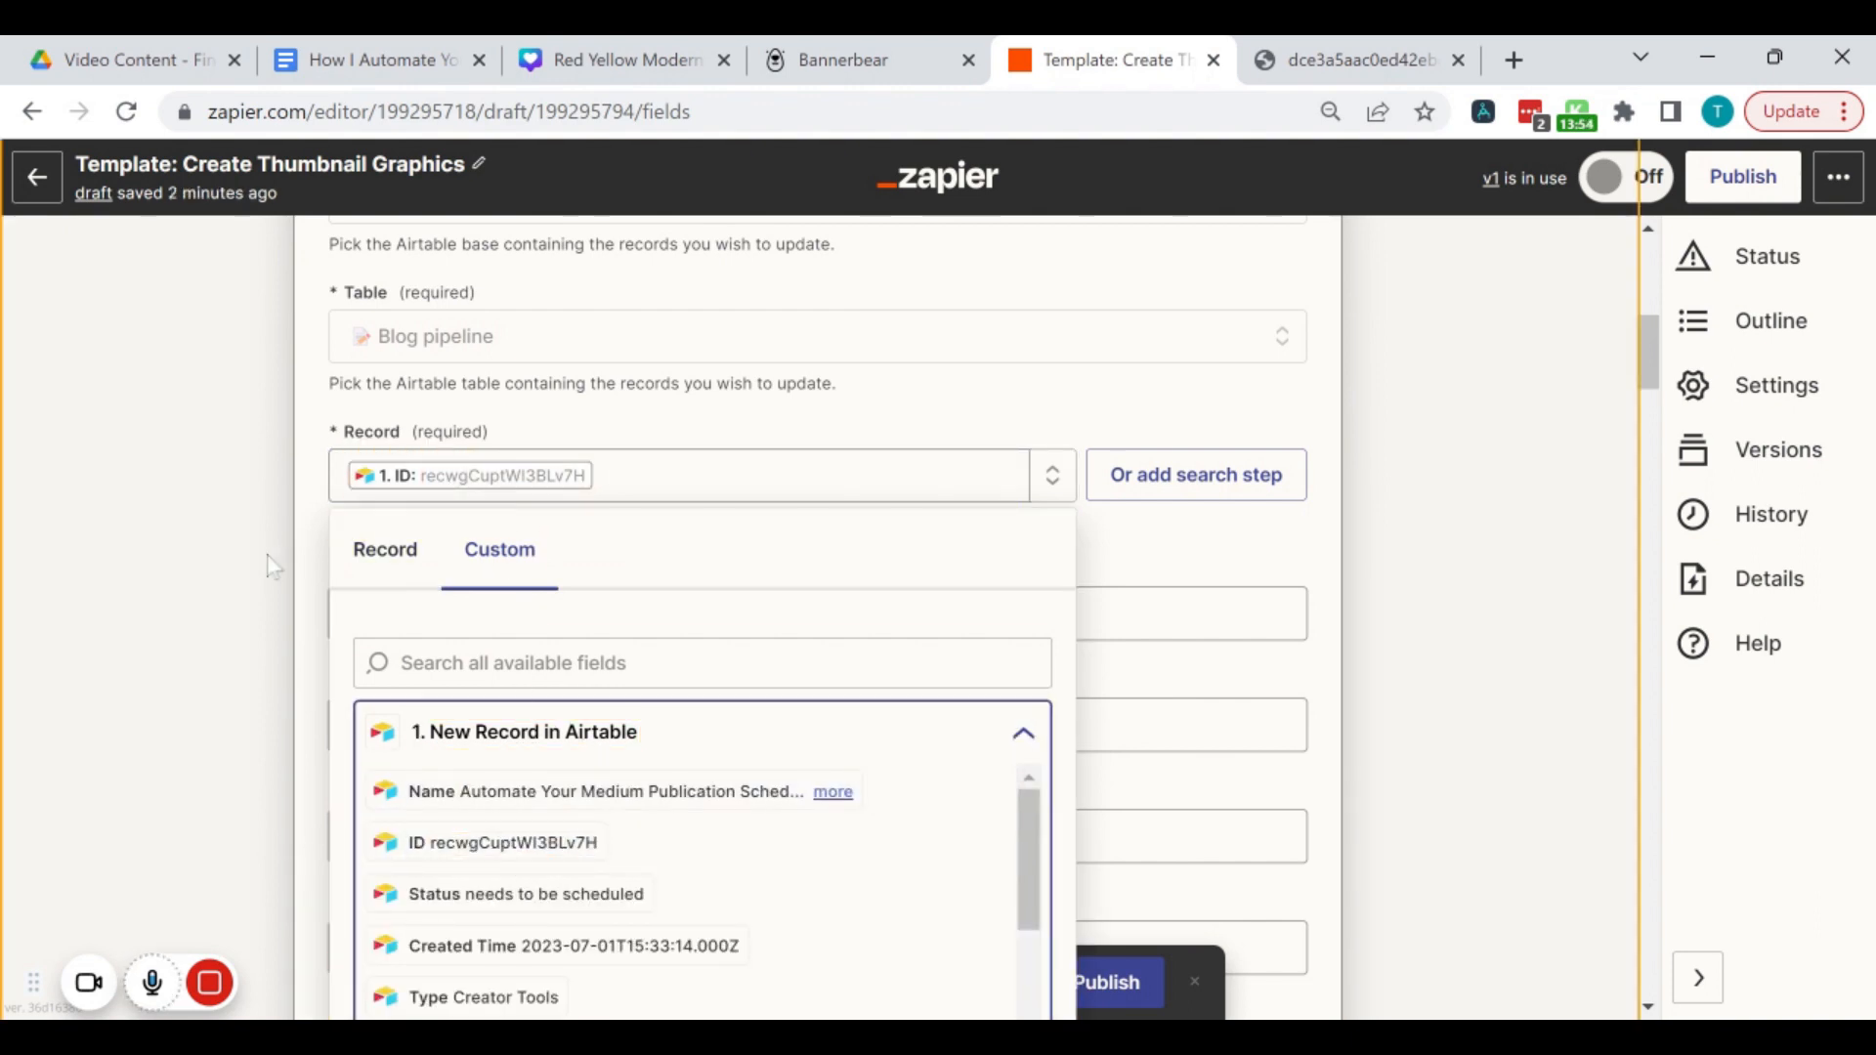
pyautogui.click(242, 577)
# Step: Show the Create Image in Bannerbear outputs available to insert into the update action's Youtube Thumbnail field
pyautogui.scroll(-2, 377, 724)
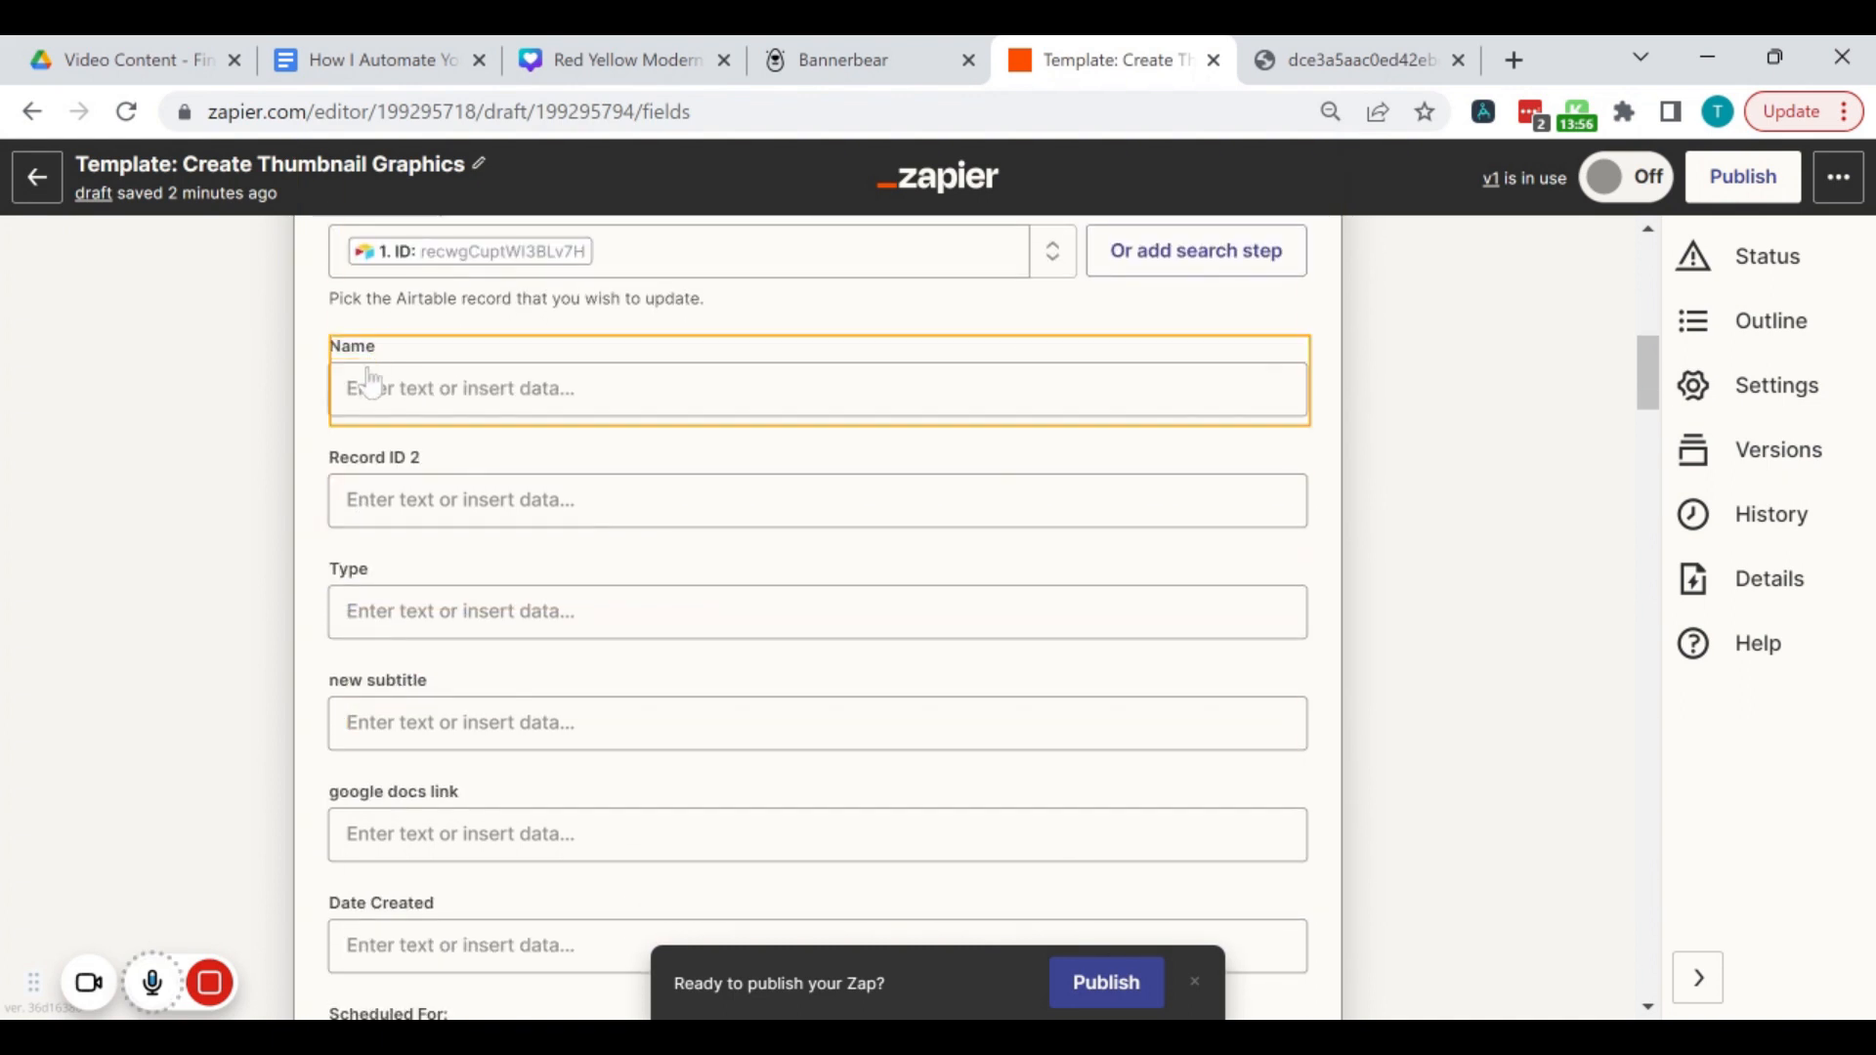
pyautogui.scroll(-7, 391, 840)
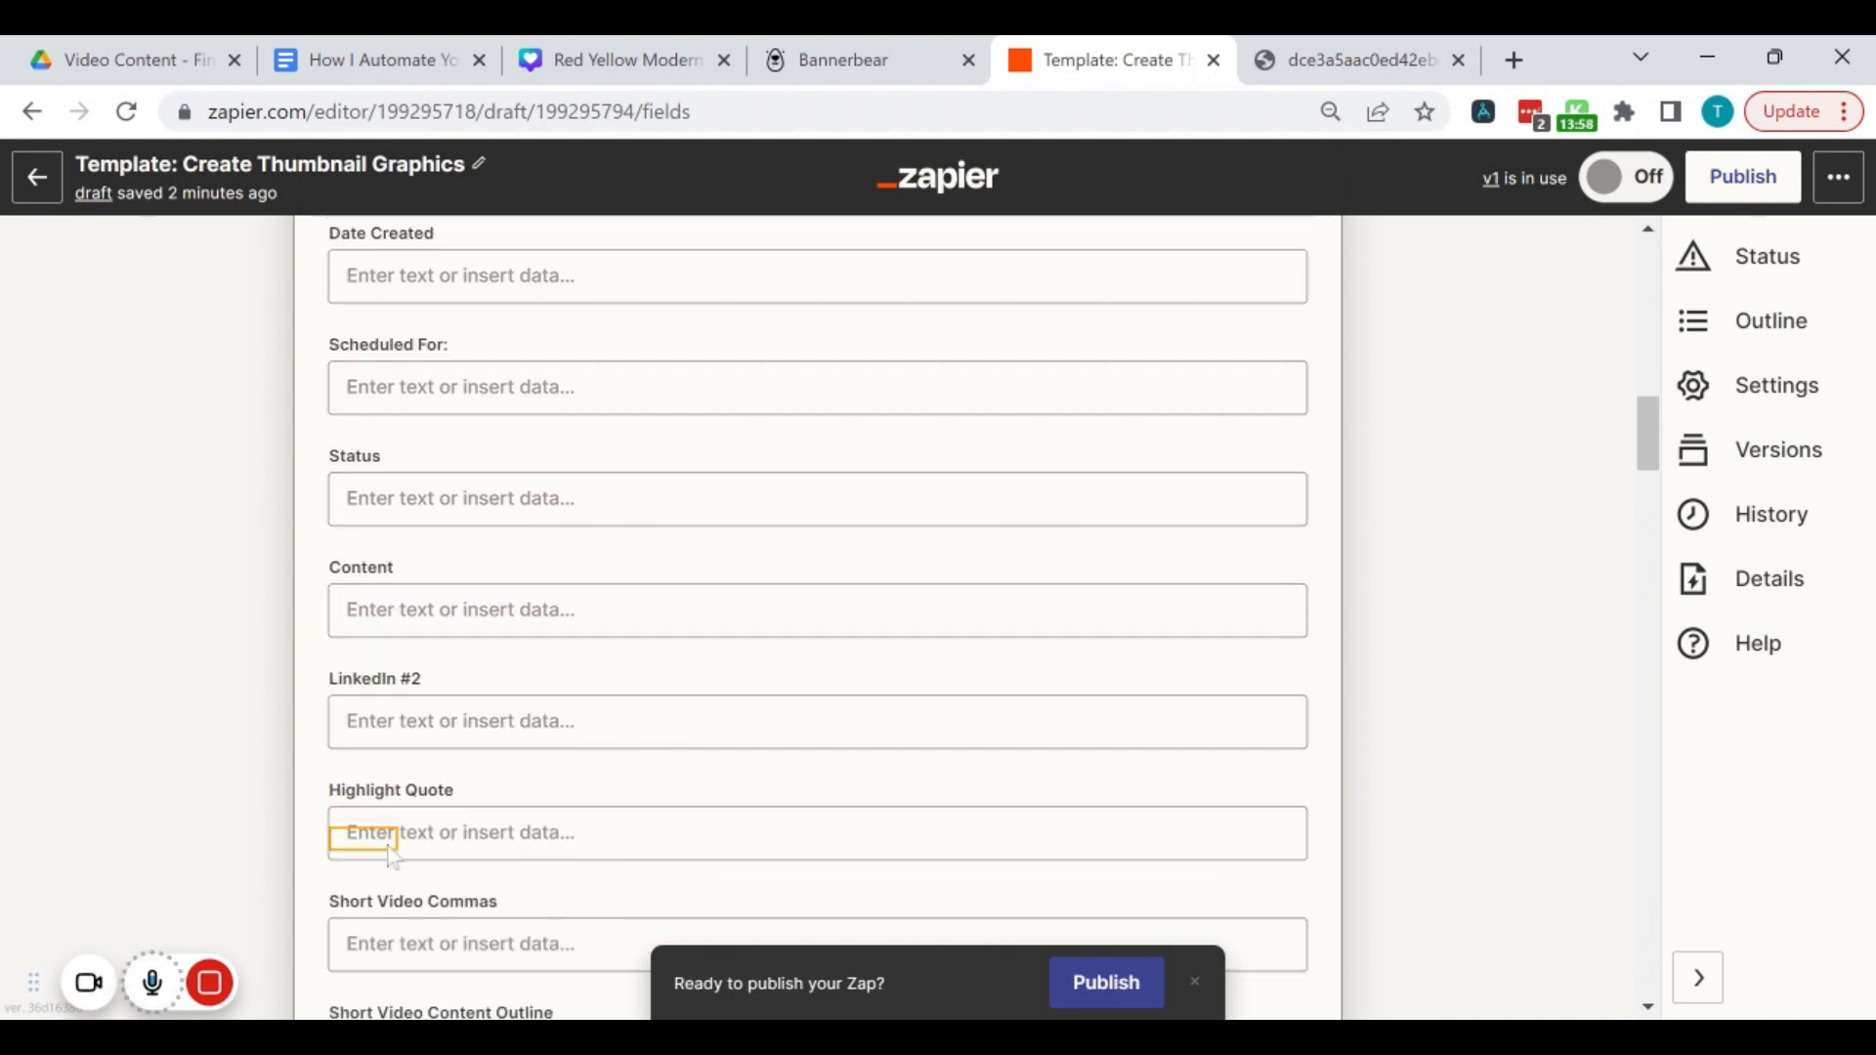
pyautogui.scroll(-10, 391, 855)
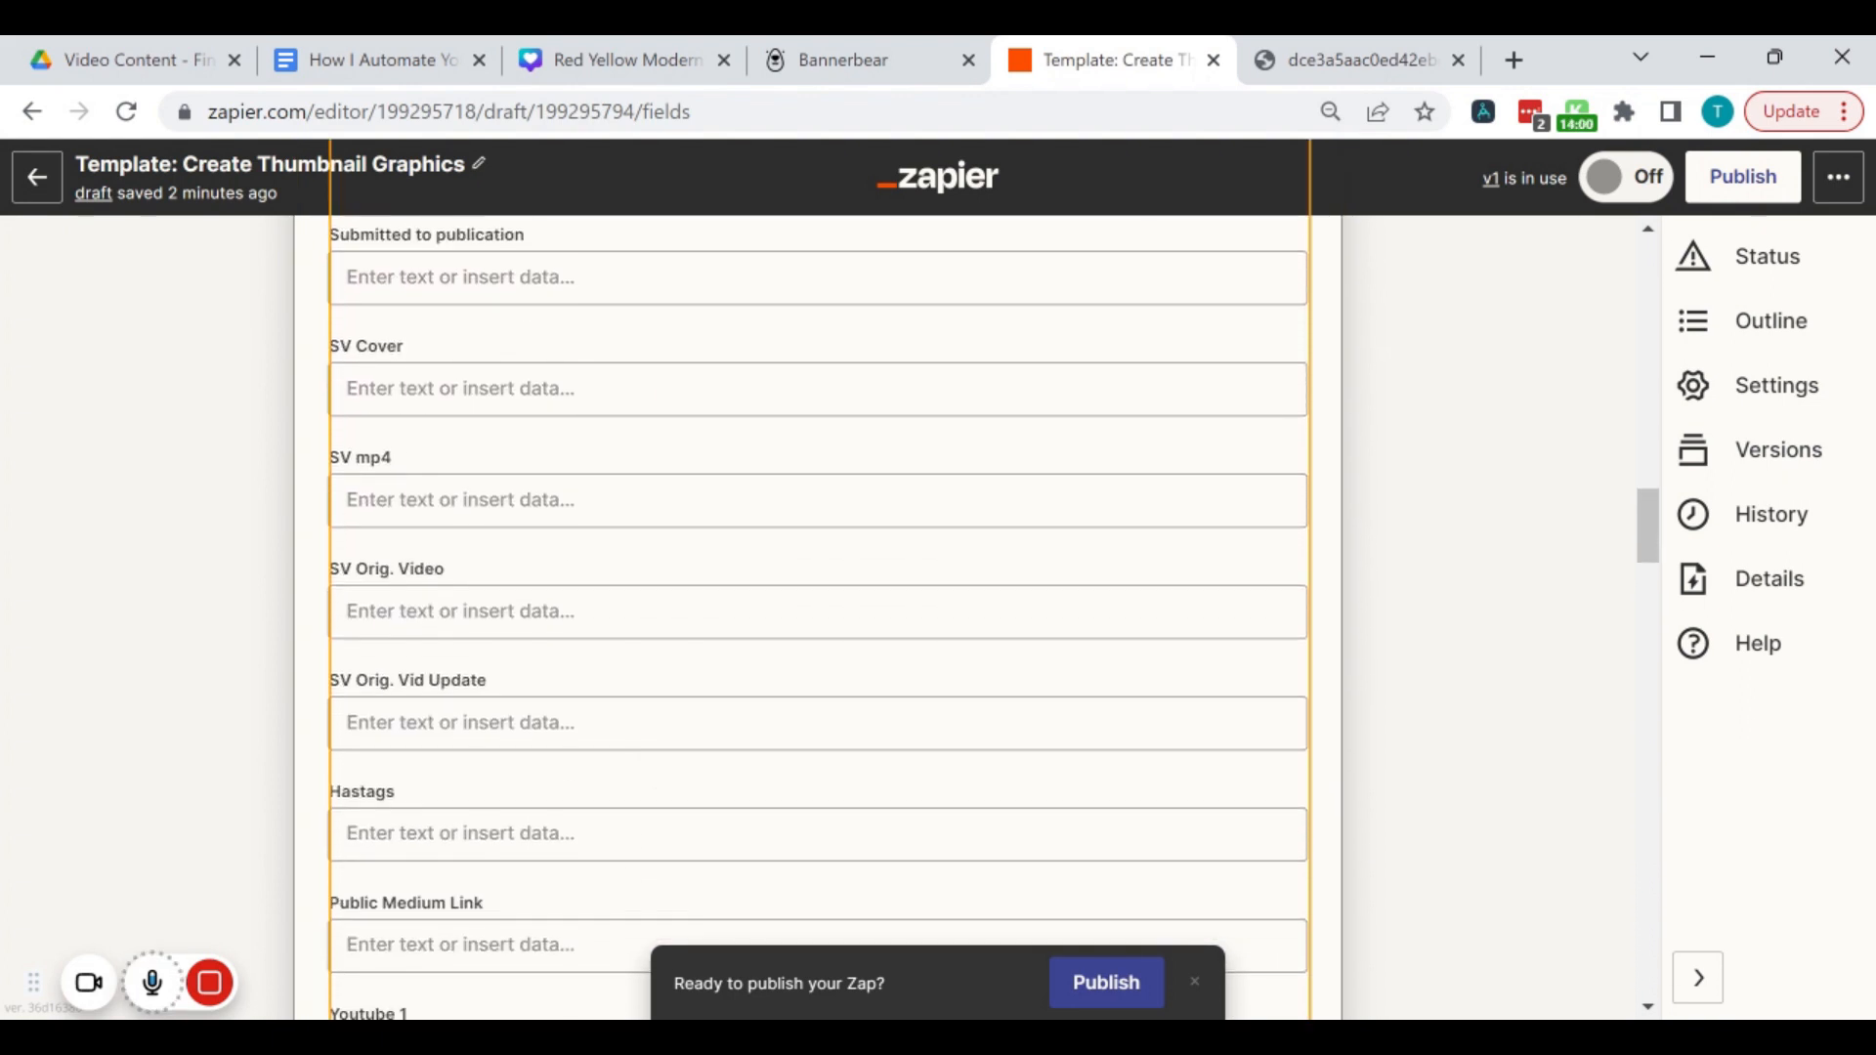
pyautogui.scroll(-7, 391, 826)
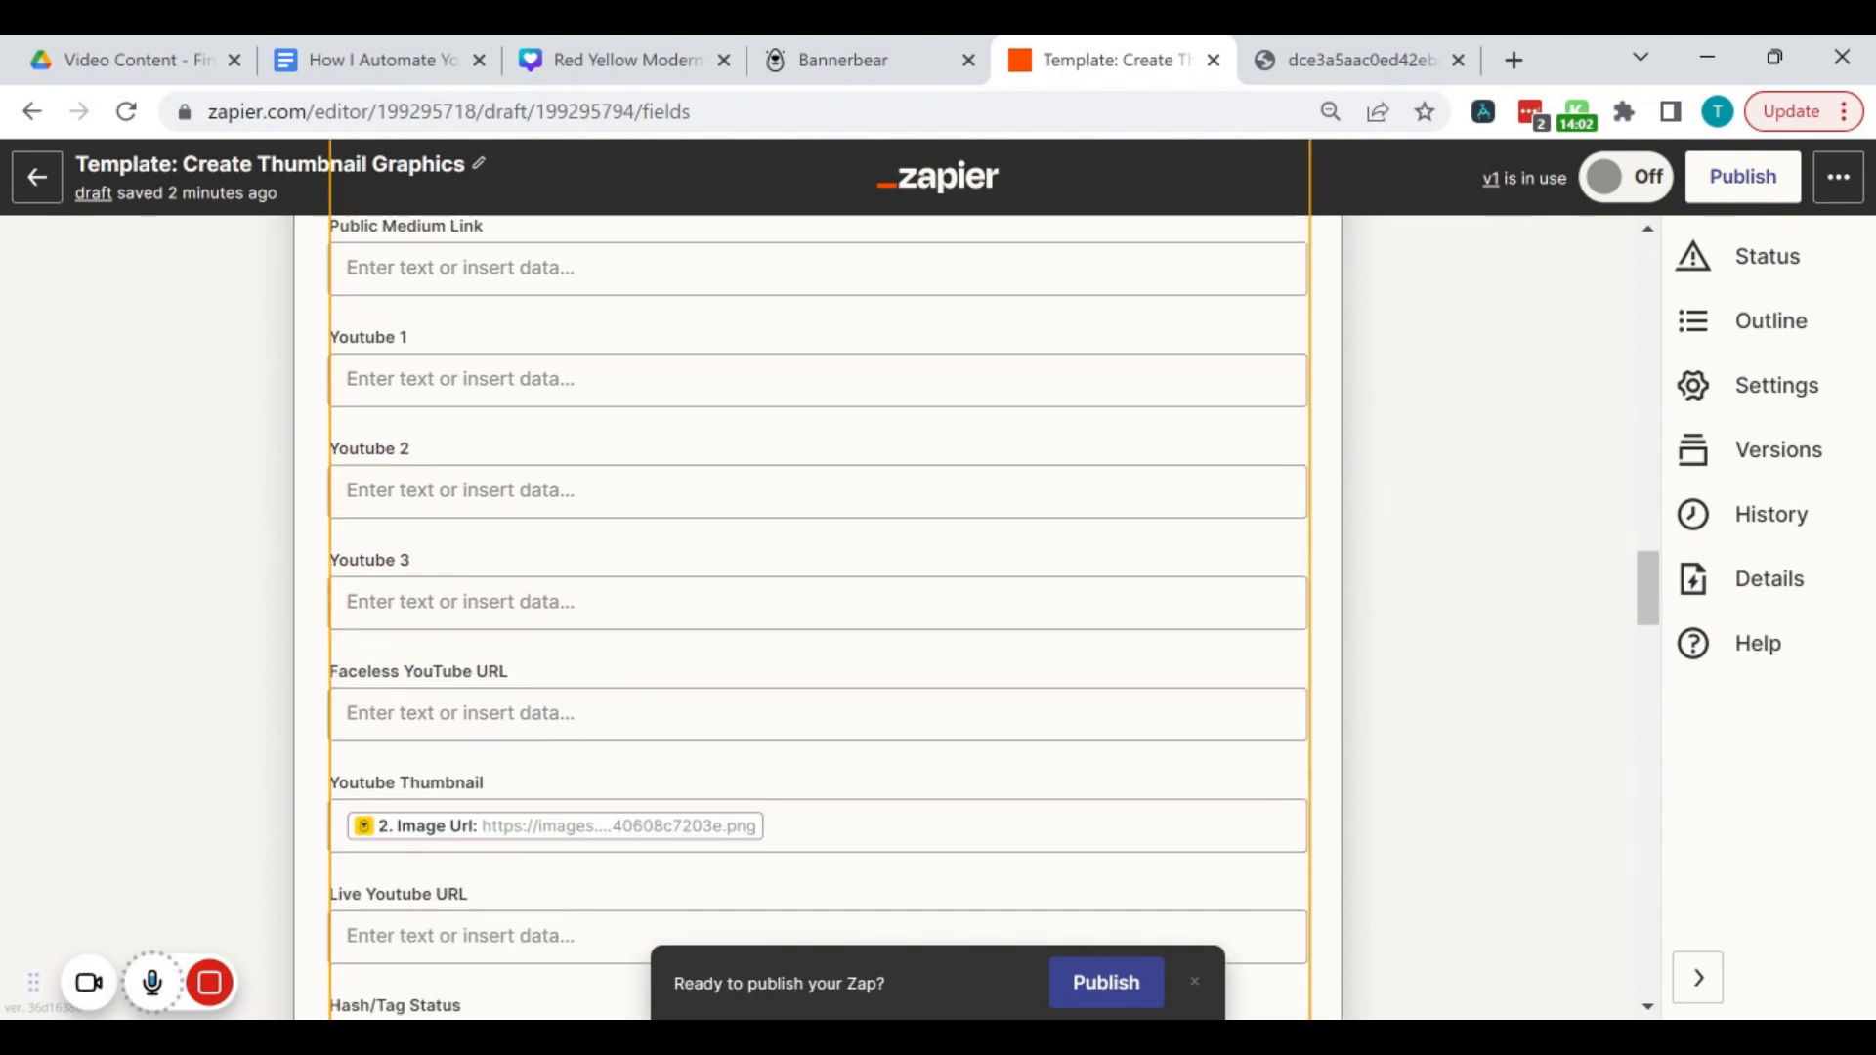
pyautogui.scroll(-1, 391, 831)
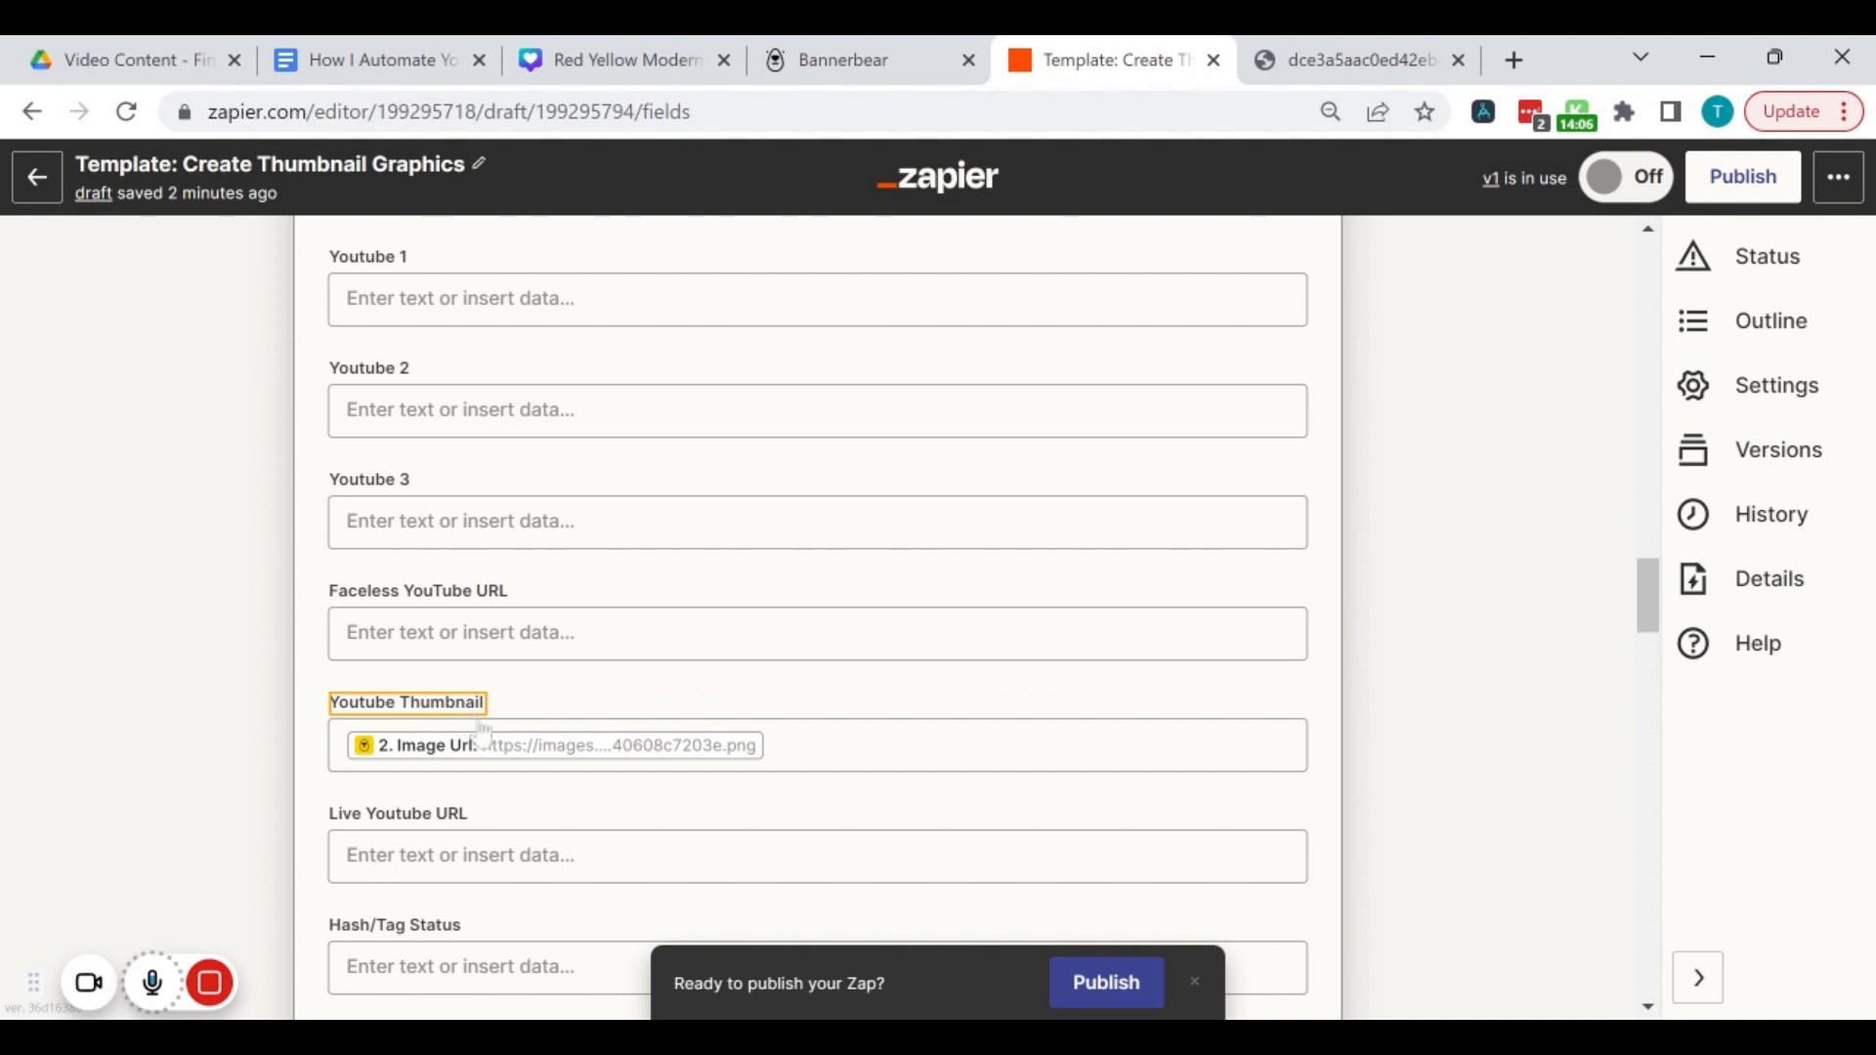
pyautogui.click(488, 758)
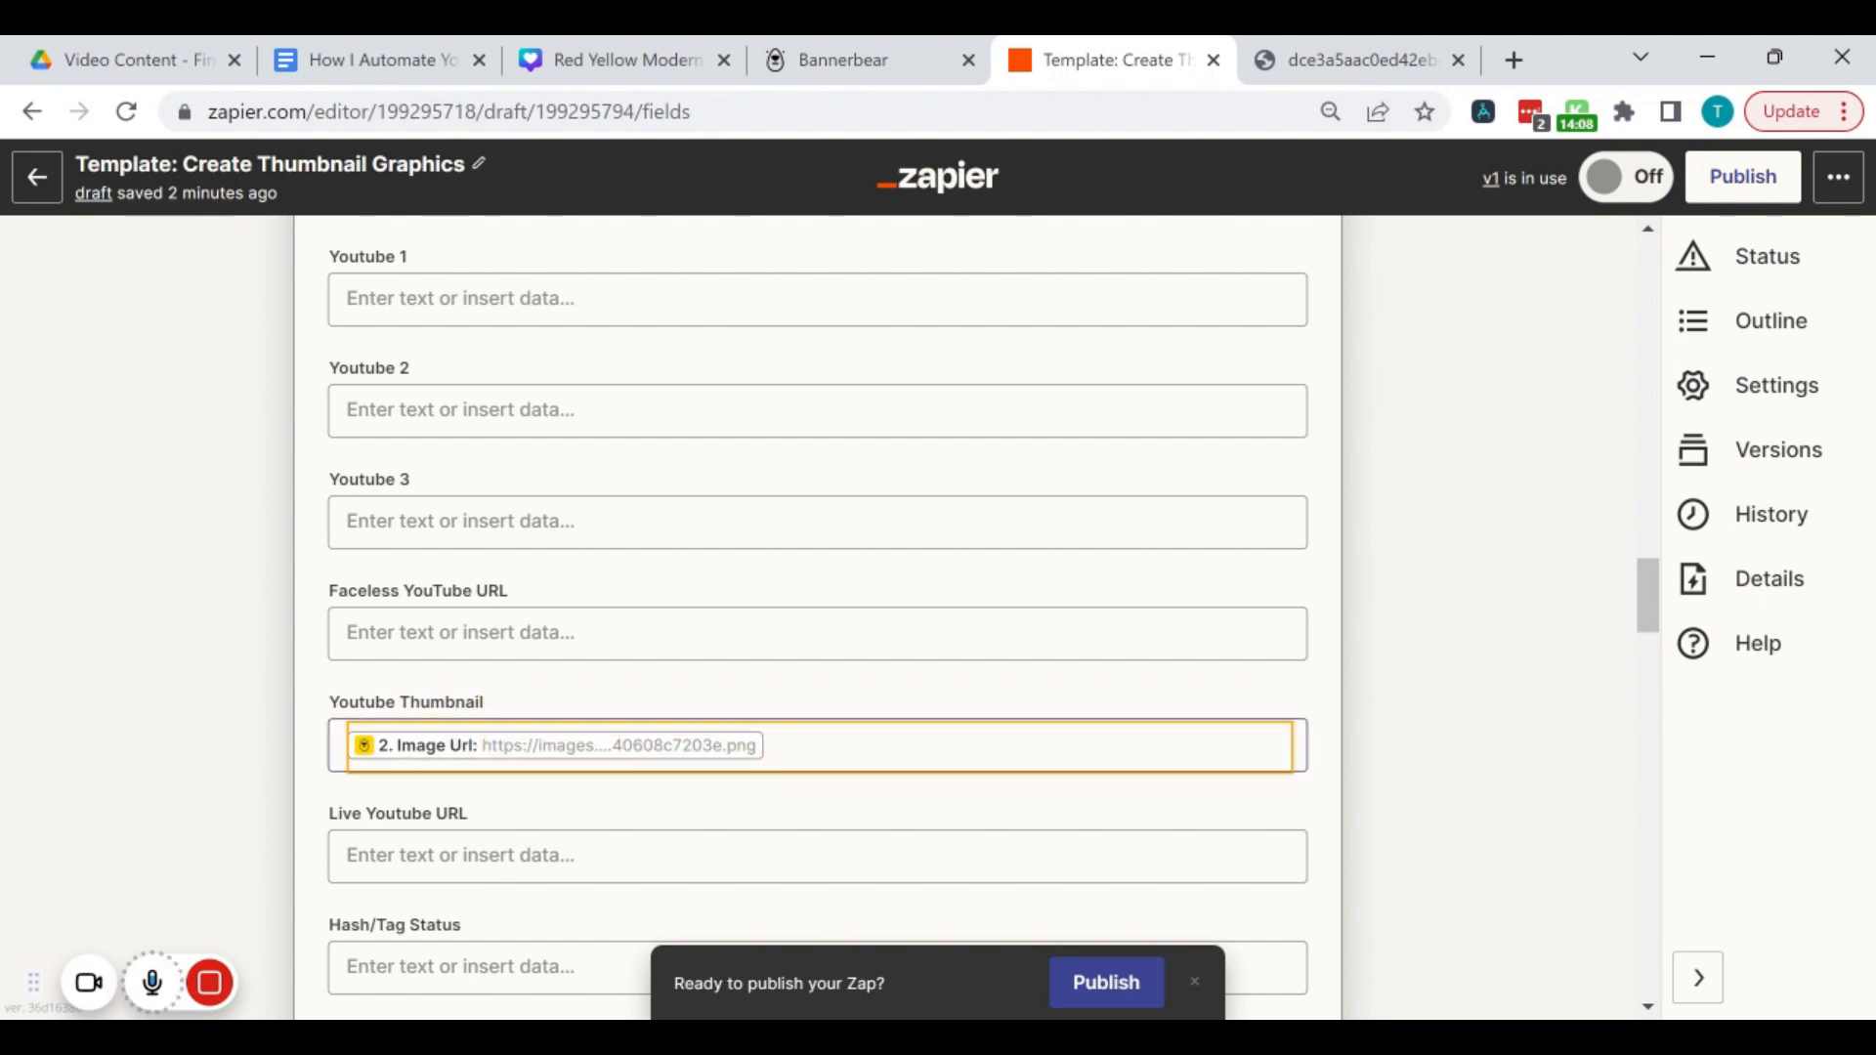
pyautogui.click(811, 747)
pyautogui.click(748, 548)
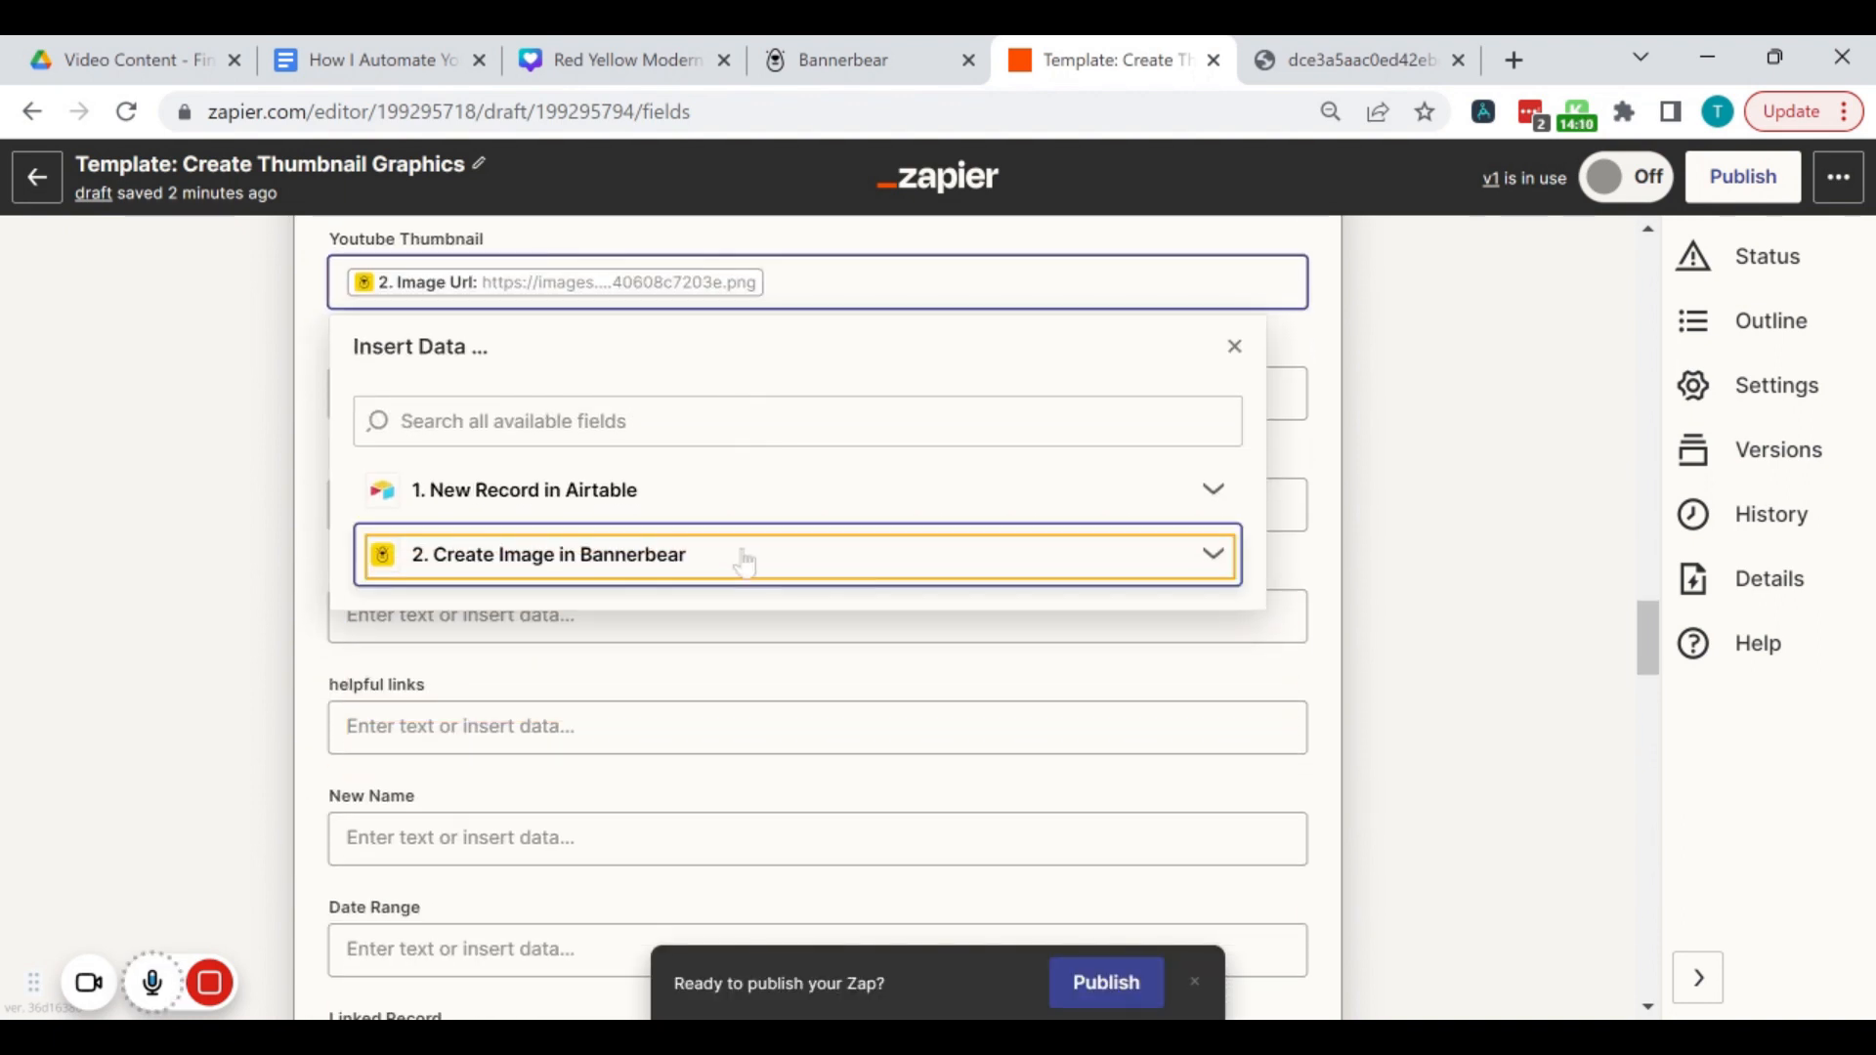
pyautogui.scroll(-5, 564, 823)
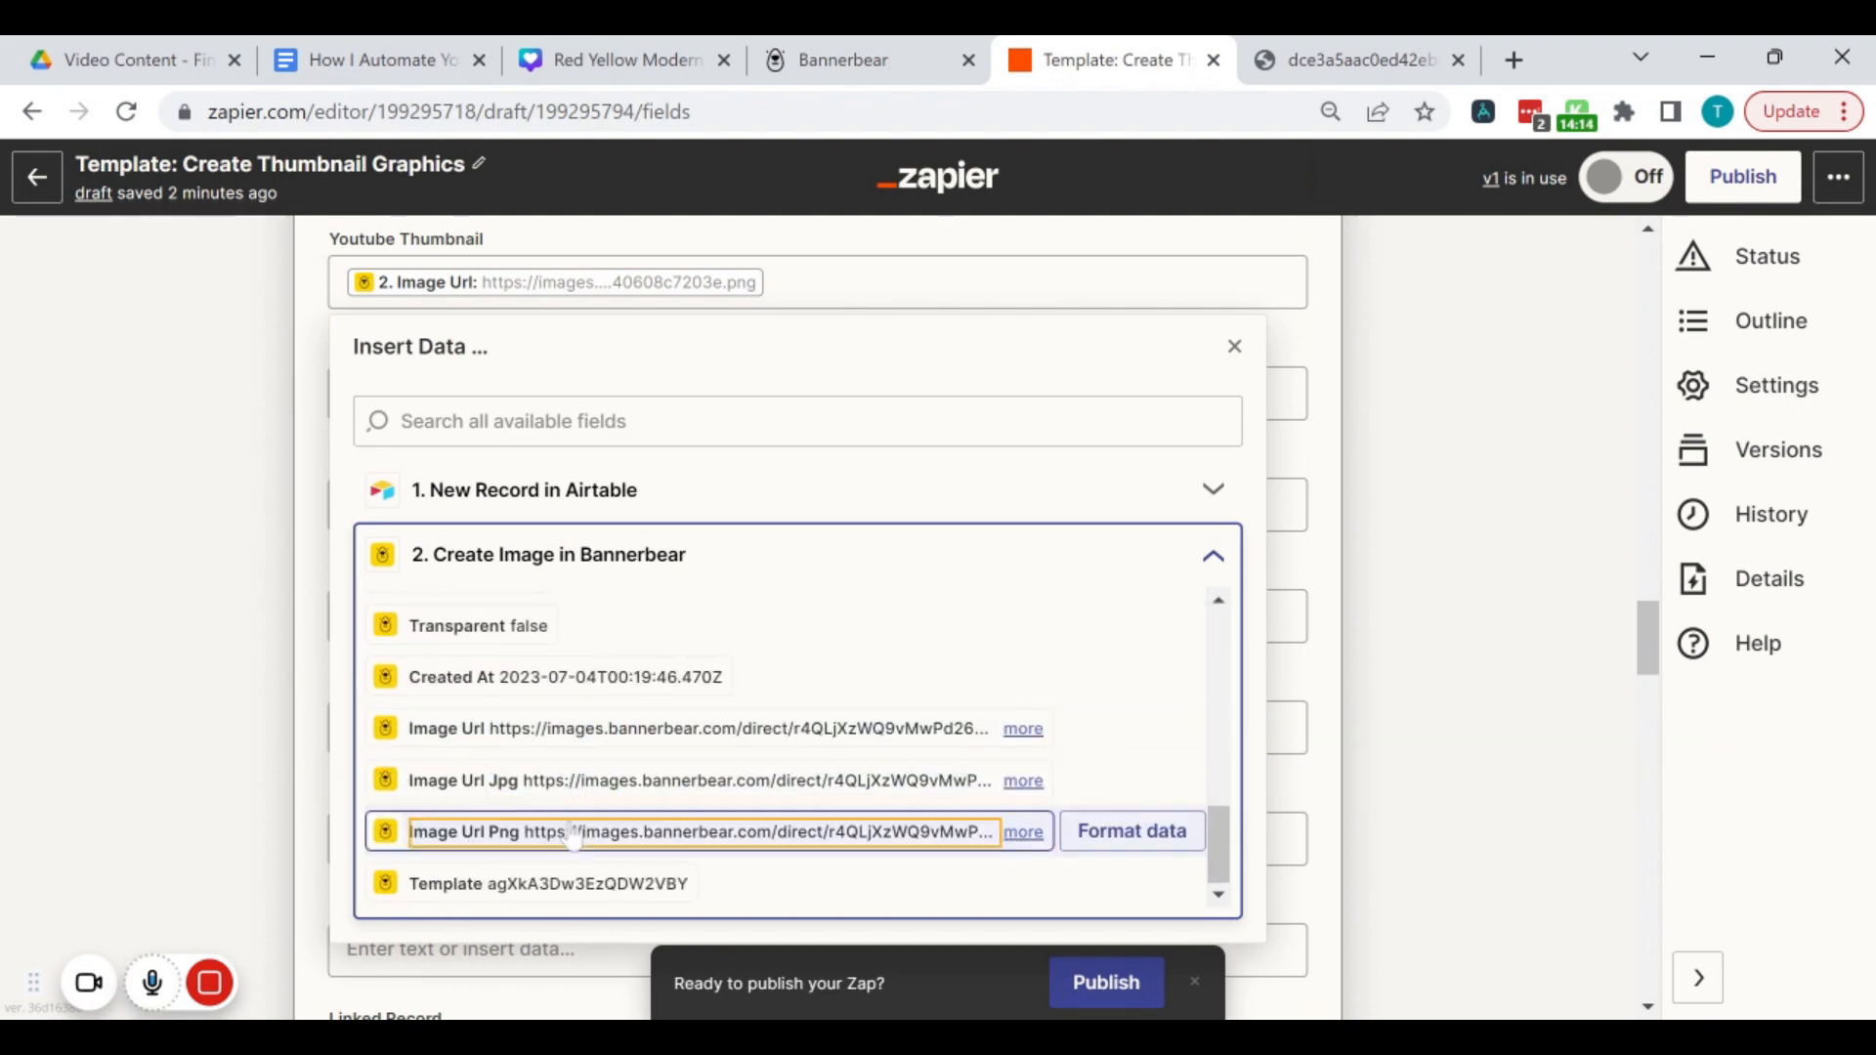
pyautogui.click(272, 503)
# Step: Continue the Update Record in Airtable action to its test section
pyautogui.scroll(-1, 437, 728)
pyautogui.scroll(-20, 436, 728)
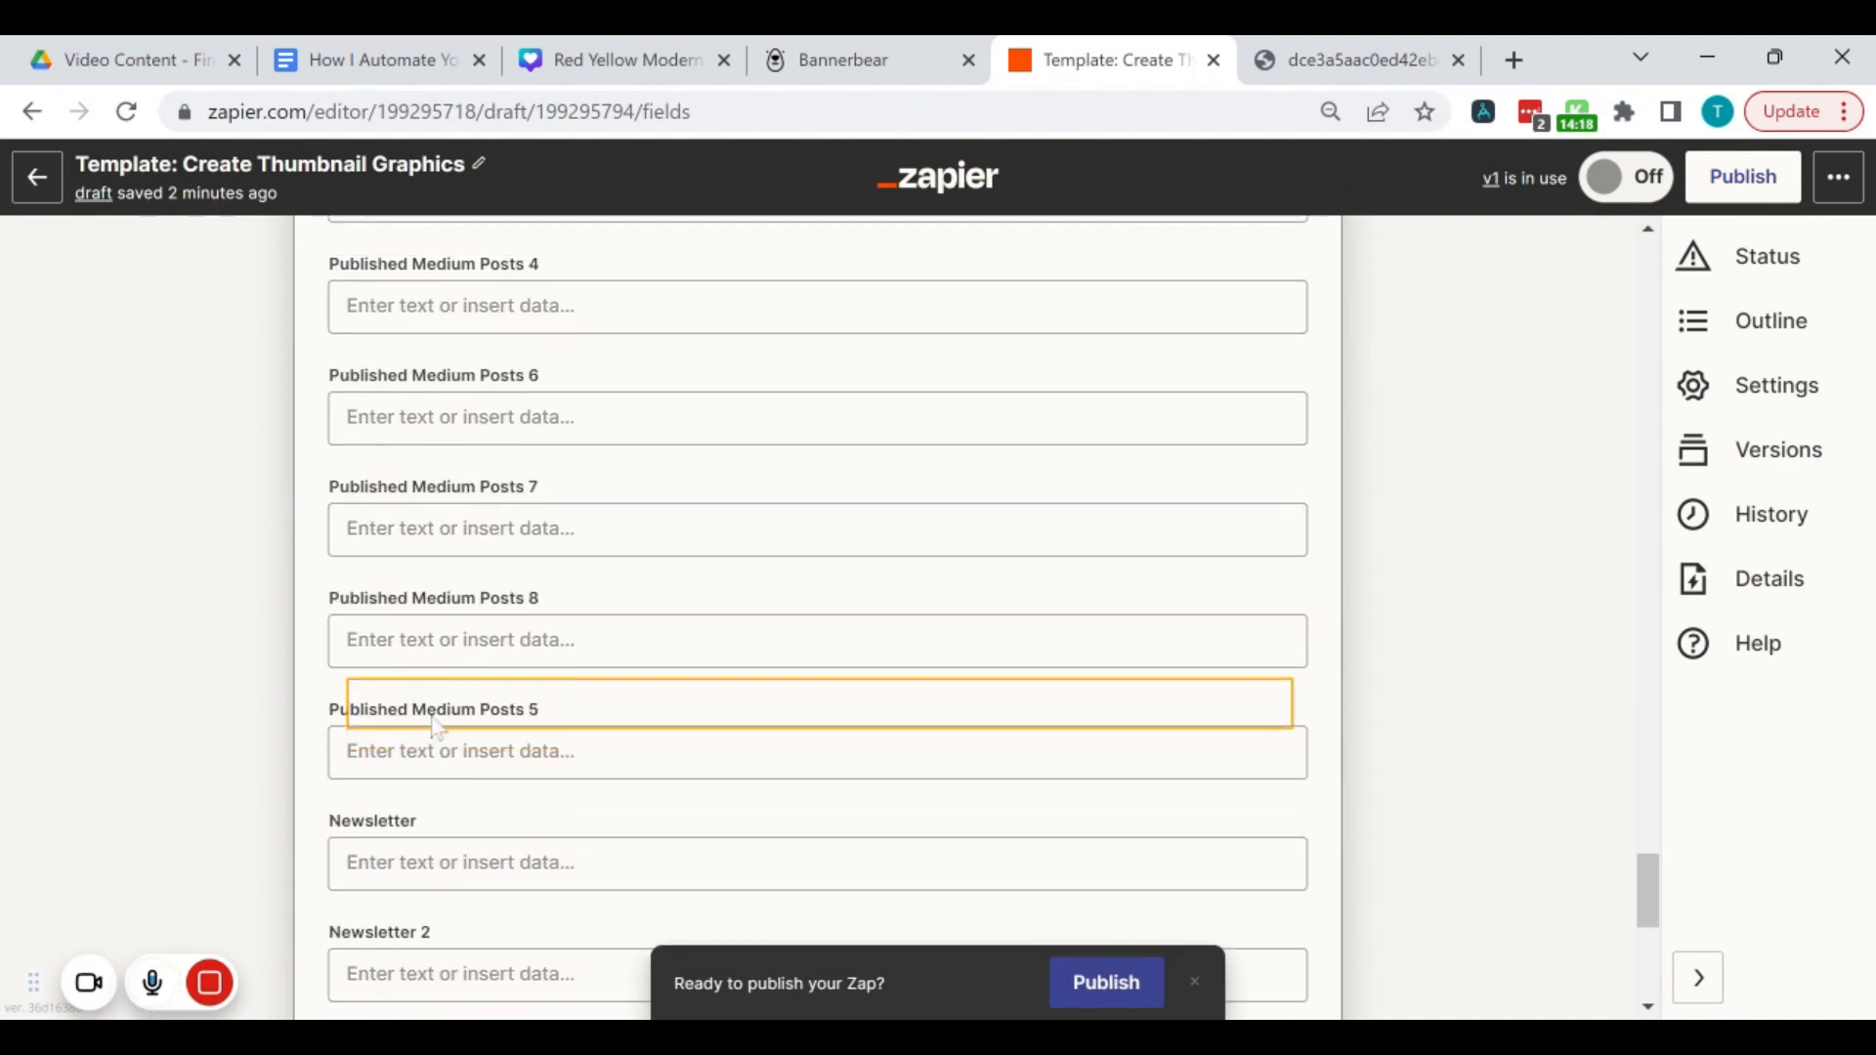
pyautogui.click(601, 689)
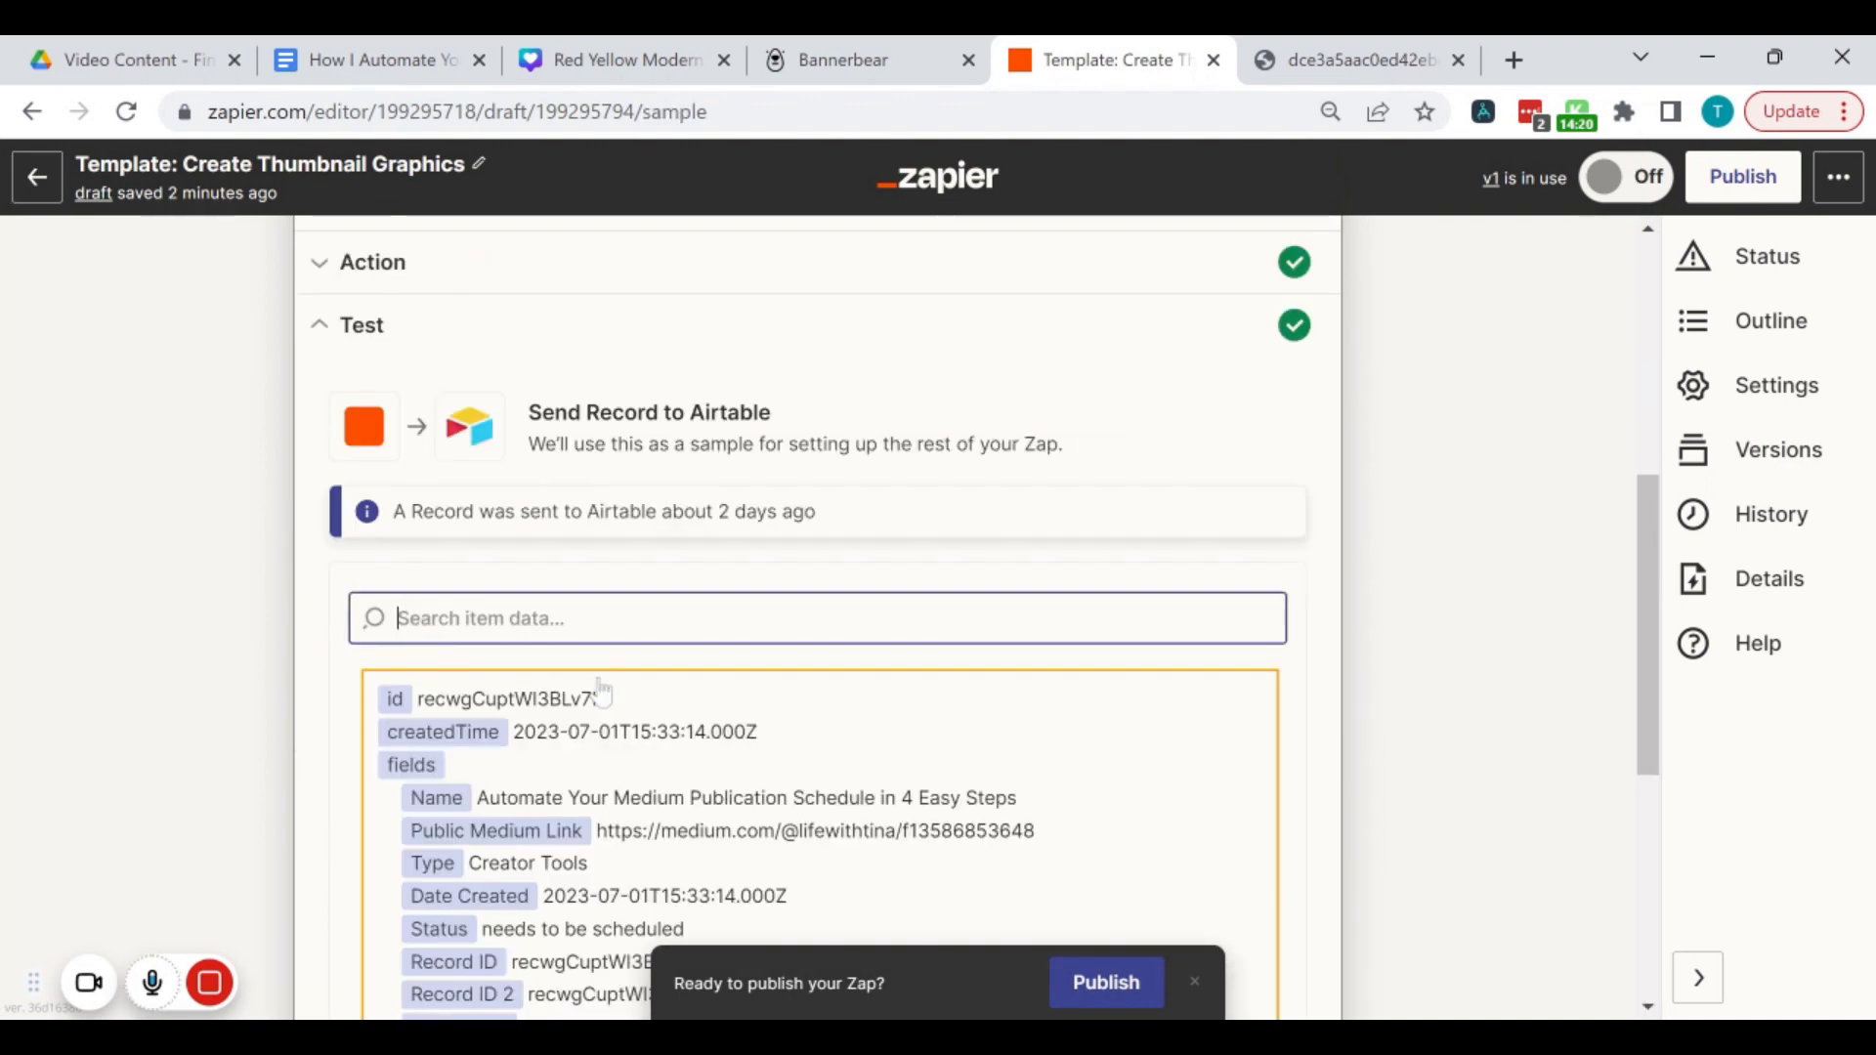
# Step: Examine the updated record's test fields, including the full Youtube Thumbnail link, and view the generated thumbnail image
pyautogui.scroll(-5, 688, 604)
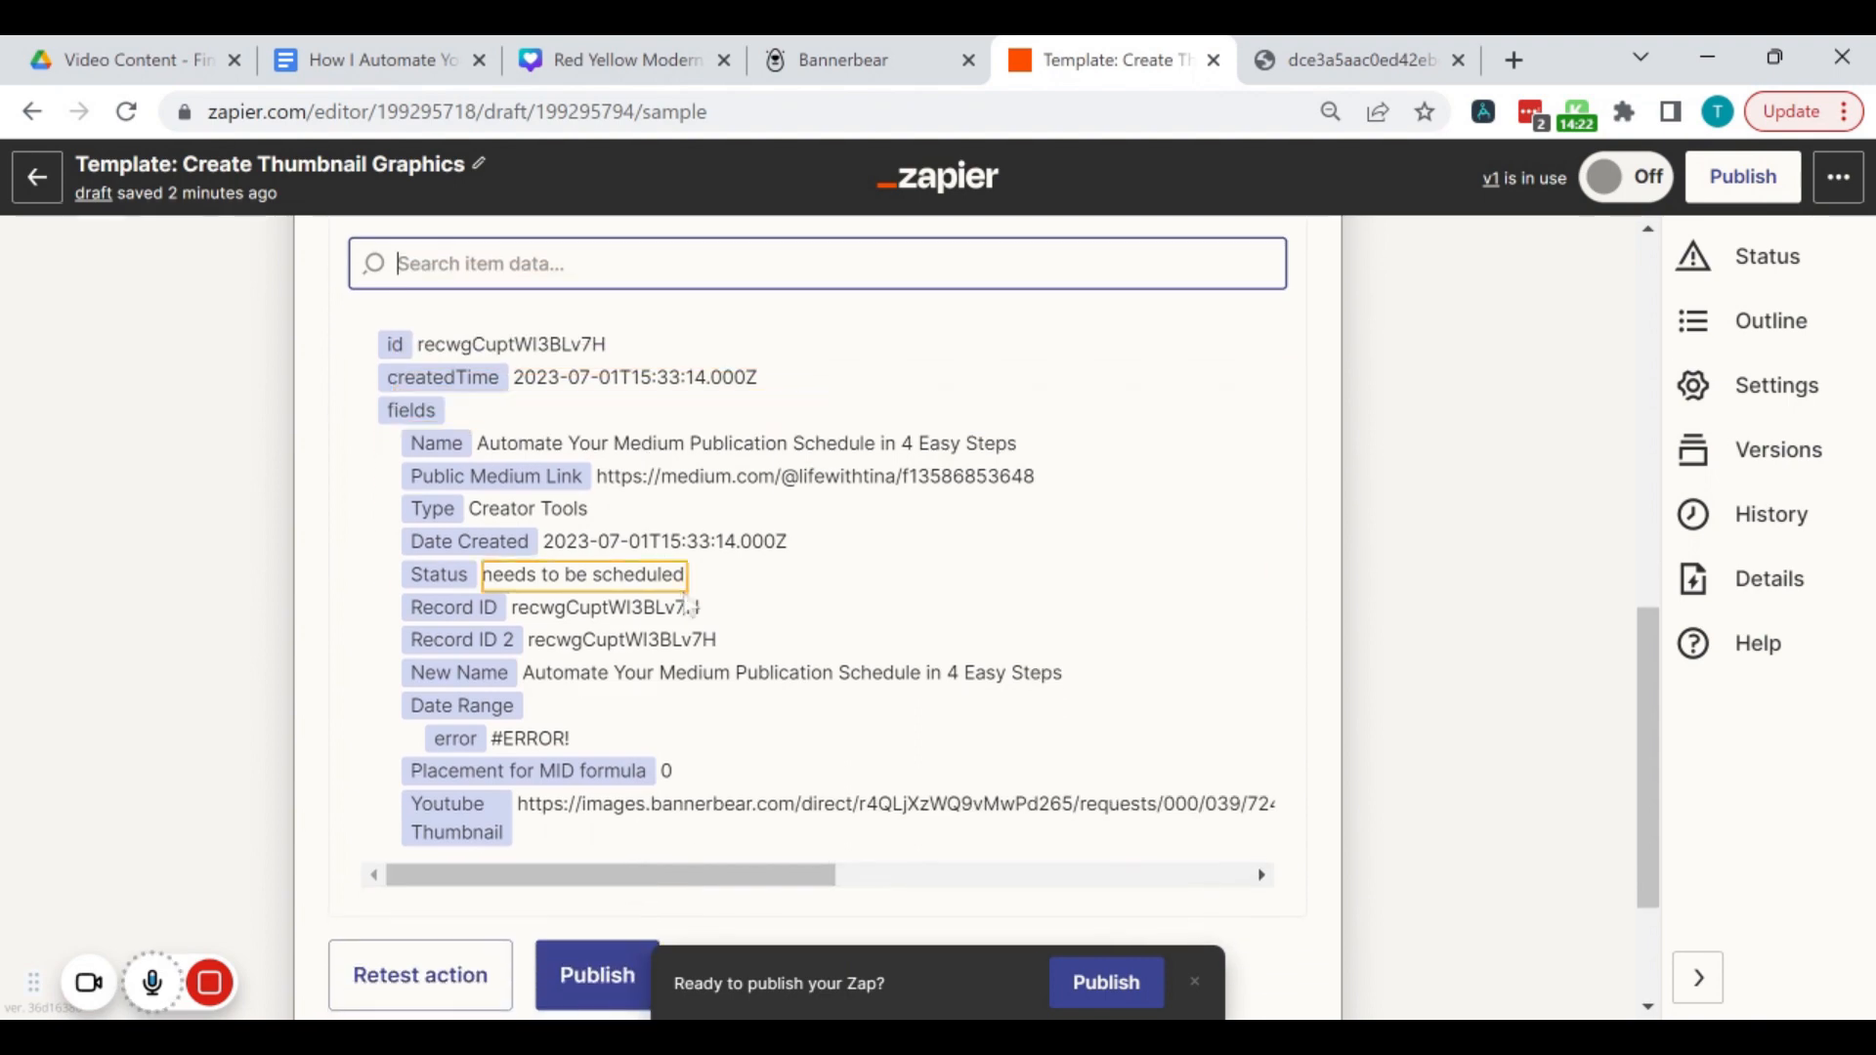
pyautogui.scroll(3, 688, 604)
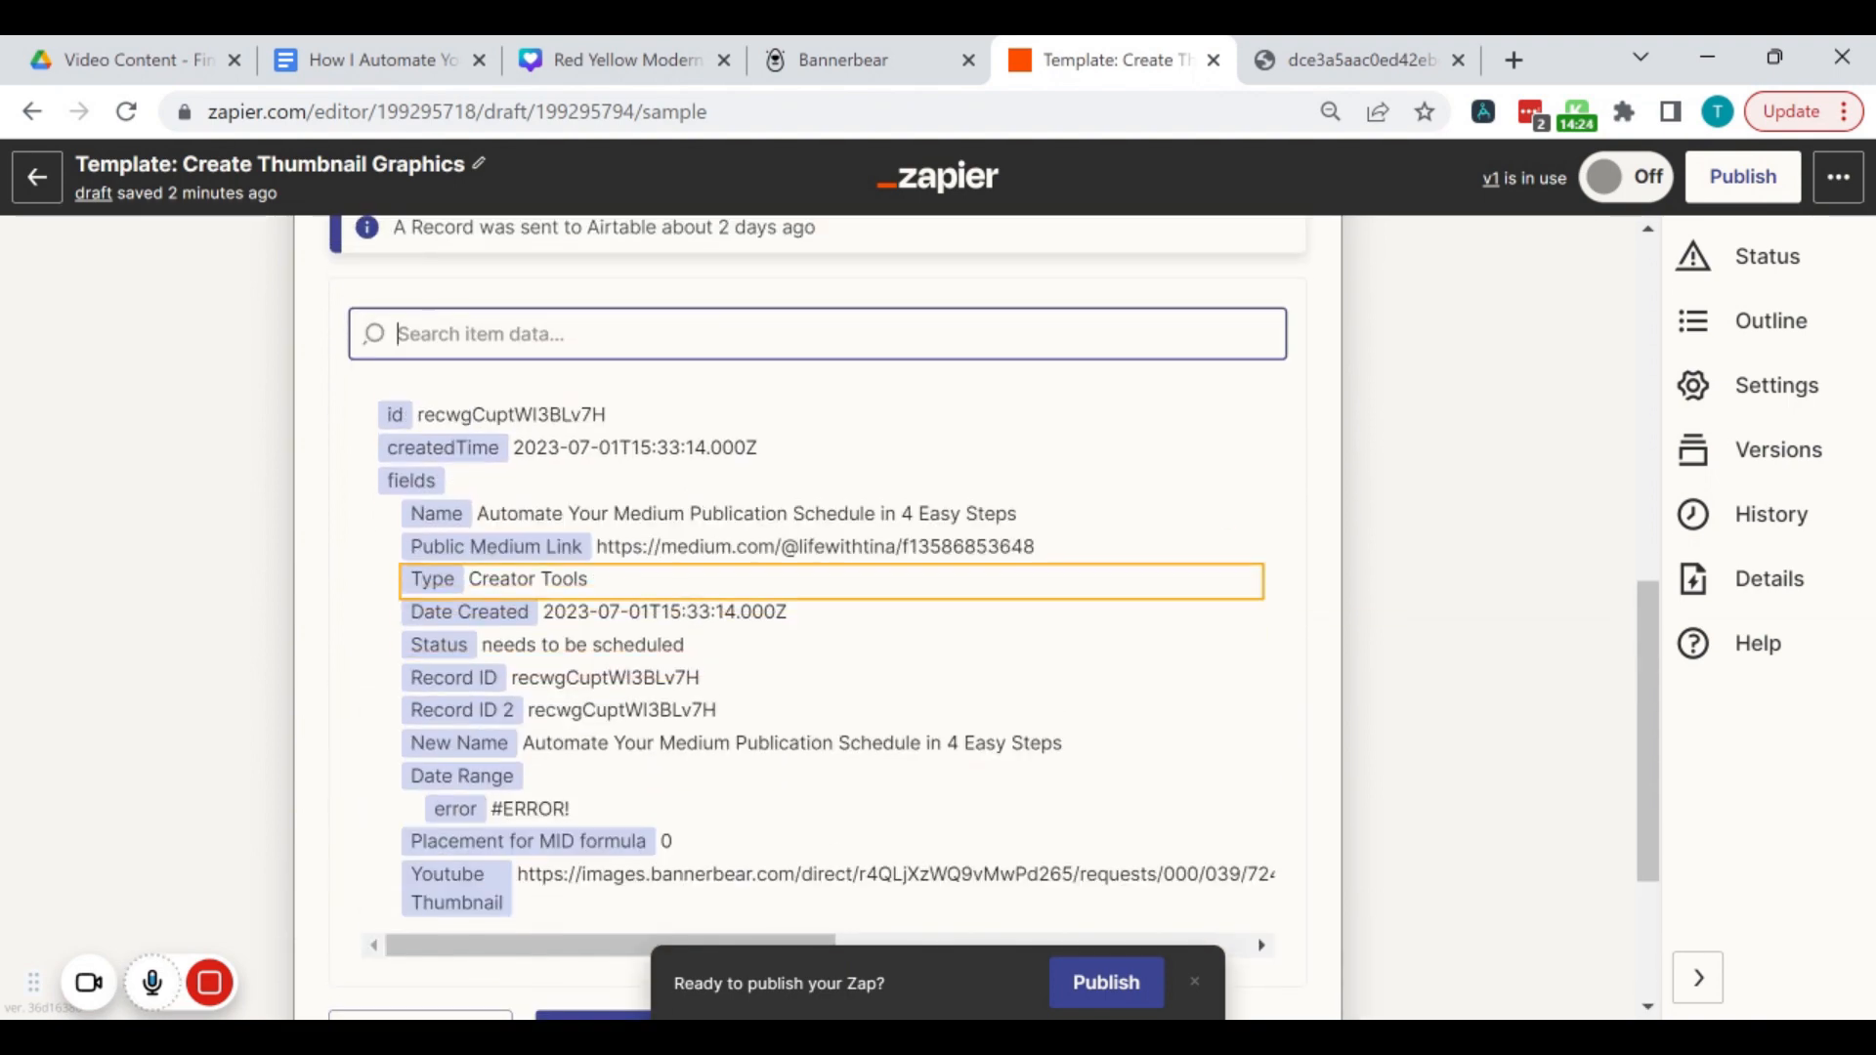
pyautogui.hscroll(1, 688, 589)
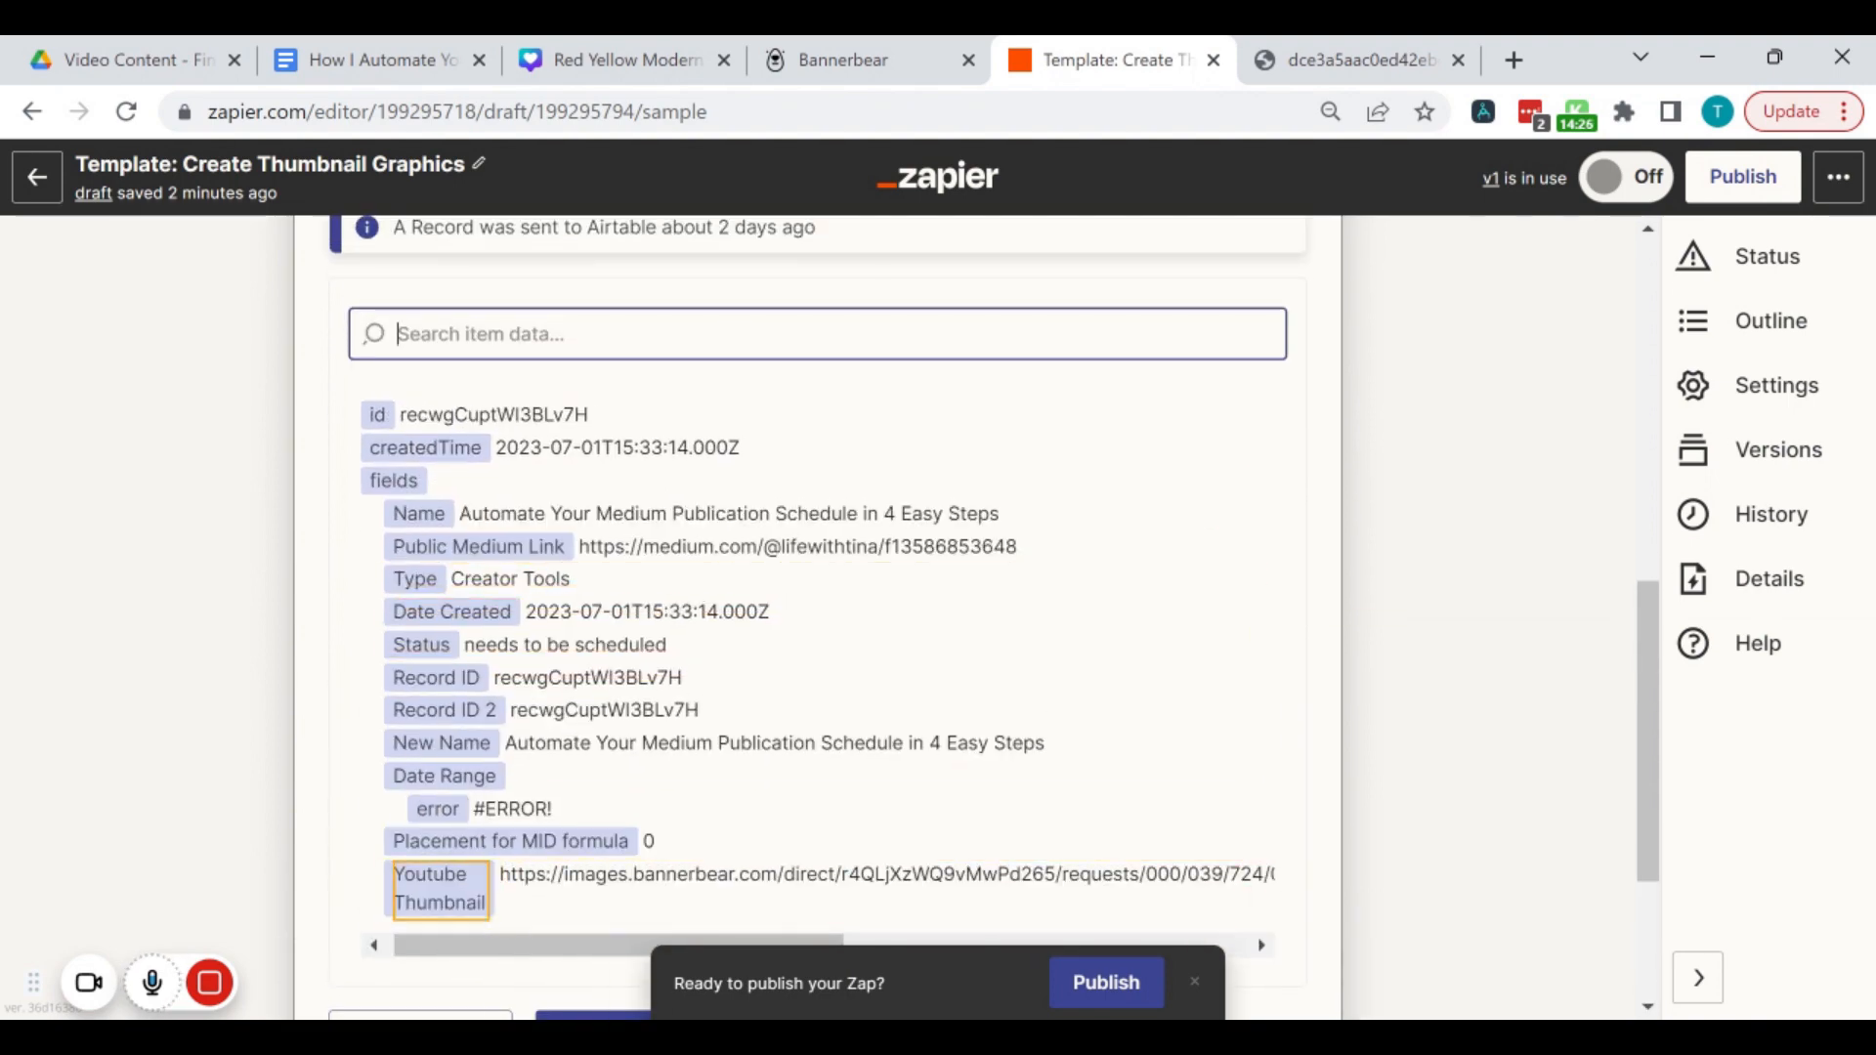
pyautogui.hscroll(5, 677, 897)
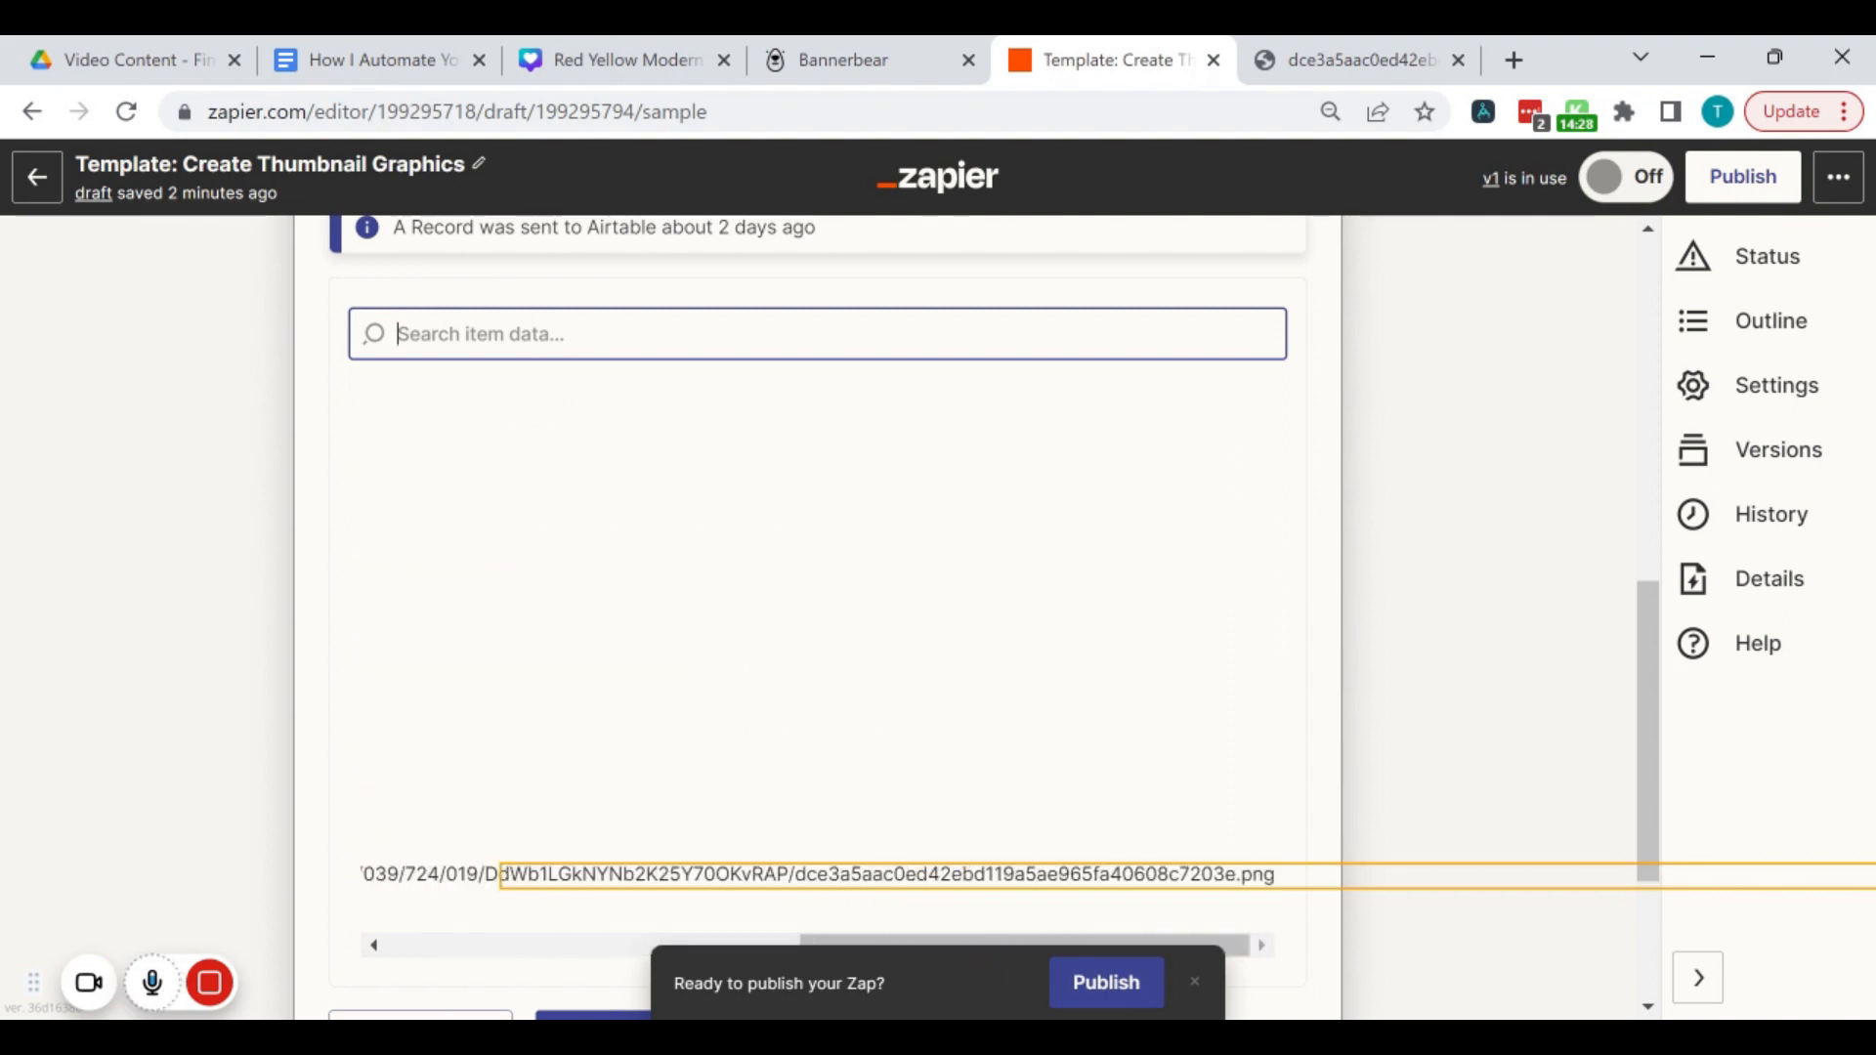
pyautogui.hscroll(-2, 677, 897)
pyautogui.hscroll(-5, 818, 655)
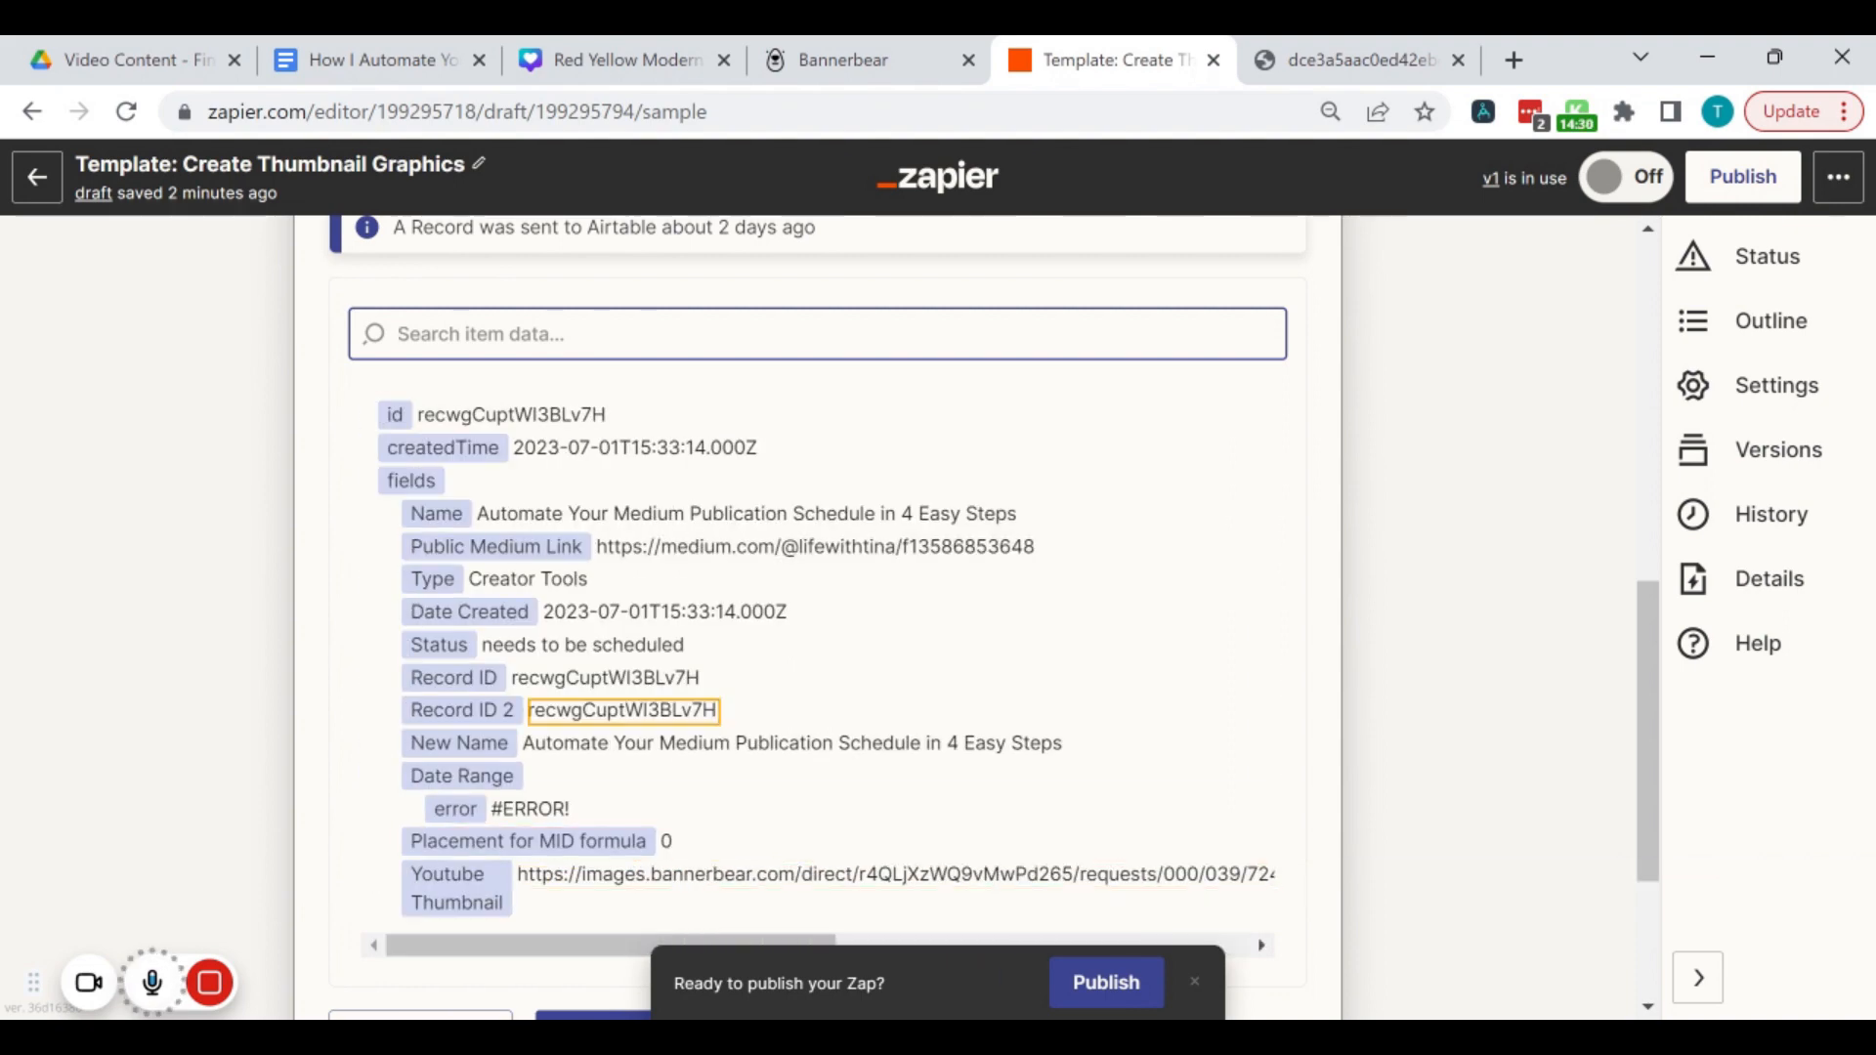
pyautogui.click(1337, 65)
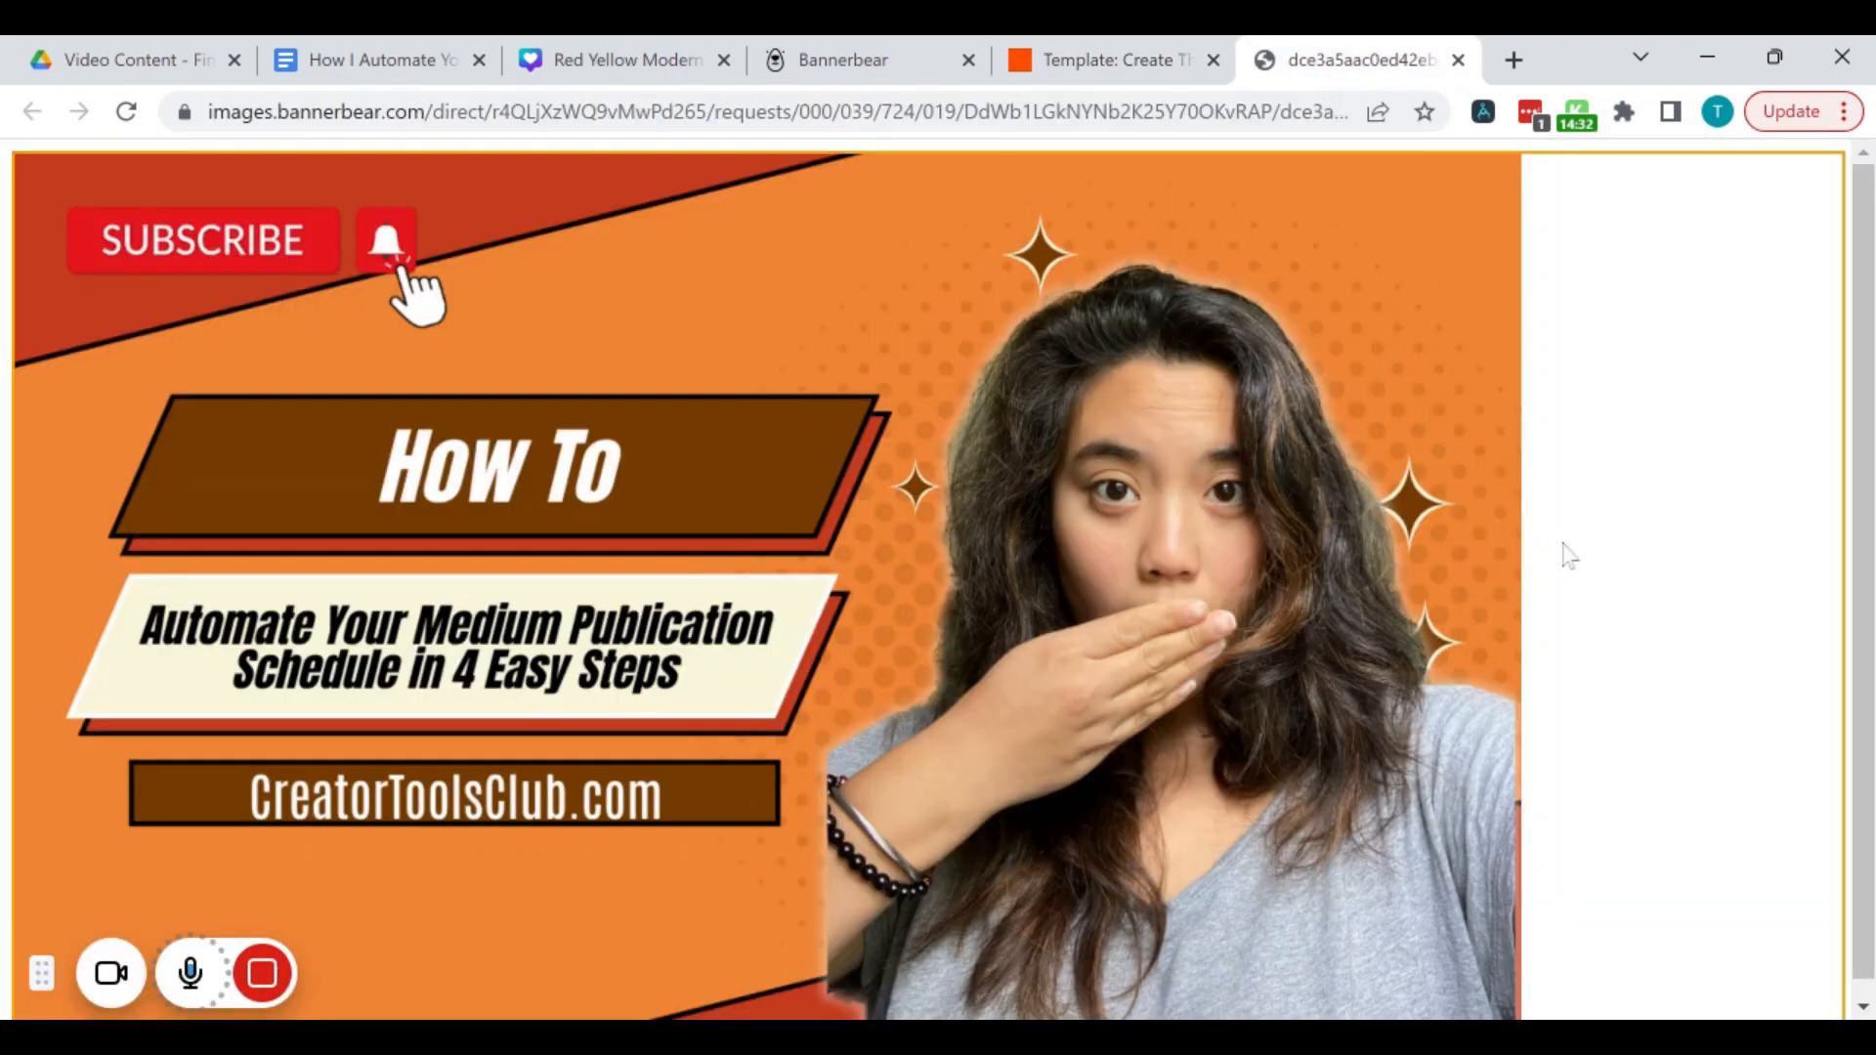